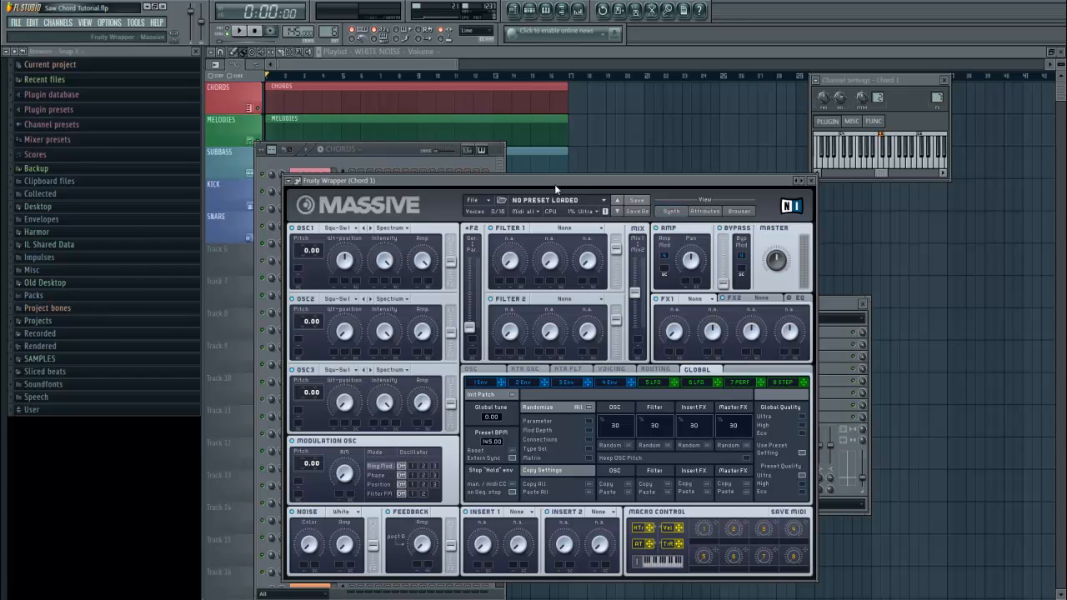
Place Mass Aphekt - Molag Bal (Original Mix) from the Desktop's Mass Aphekt - Legends EP folder on playlist track 8, starting at bar 1.
left_click(41, 208)
left_click(111, 332)
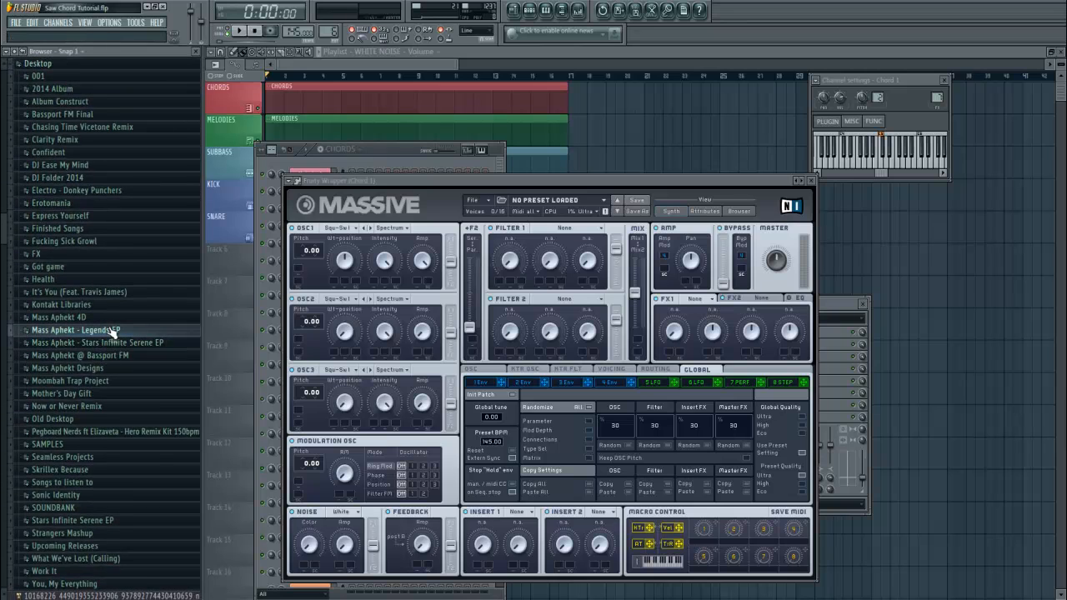
left_click_drag(117, 367, 649, 149)
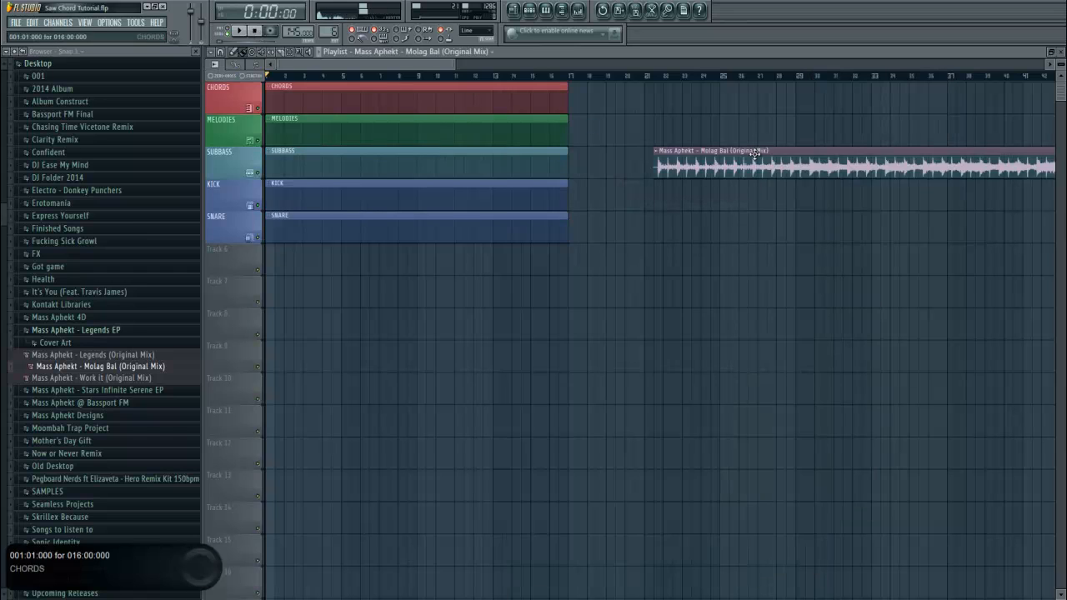
left_click_drag(722, 166, 276, 334)
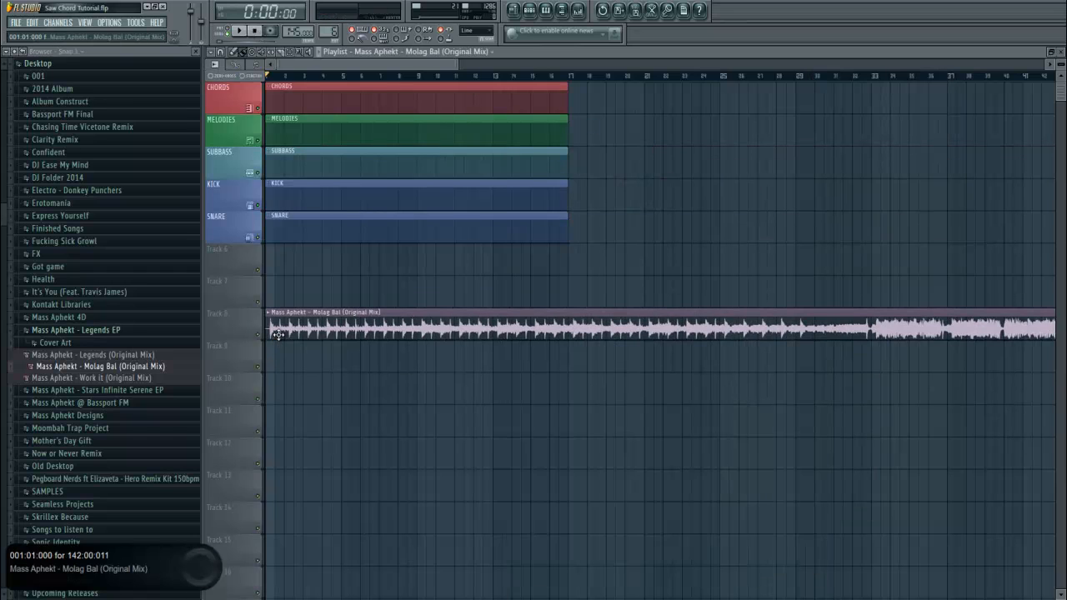
left_click(15, 52)
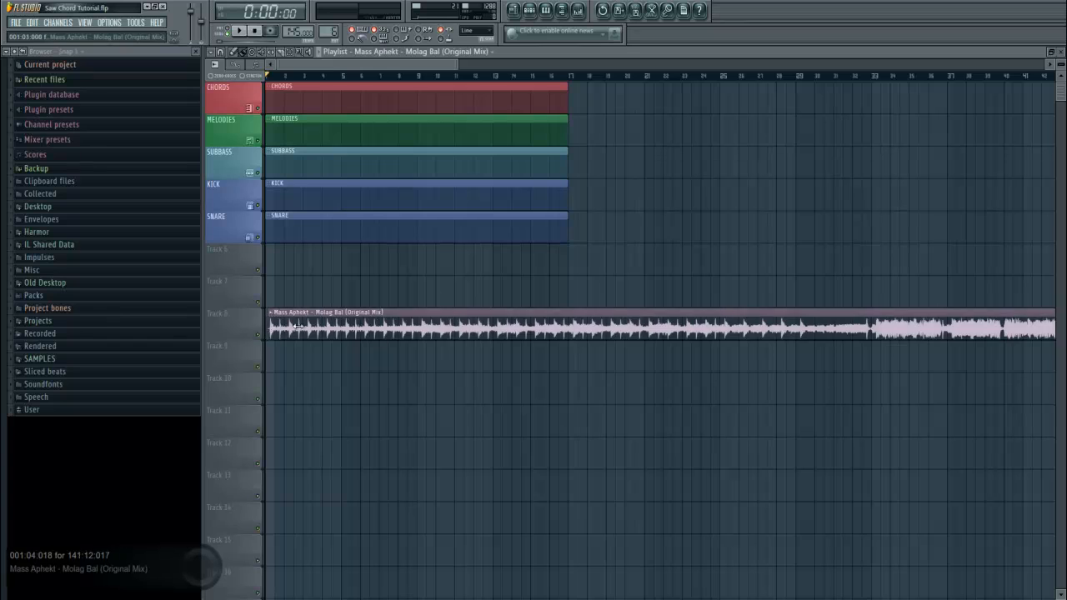
Trim the intro off the Molag Bal audio clip up to about bar 34 and move the clip back to bar 1.
left_click_drag(277, 328, 911, 328)
left_click_drag(457, 65, 638, 69)
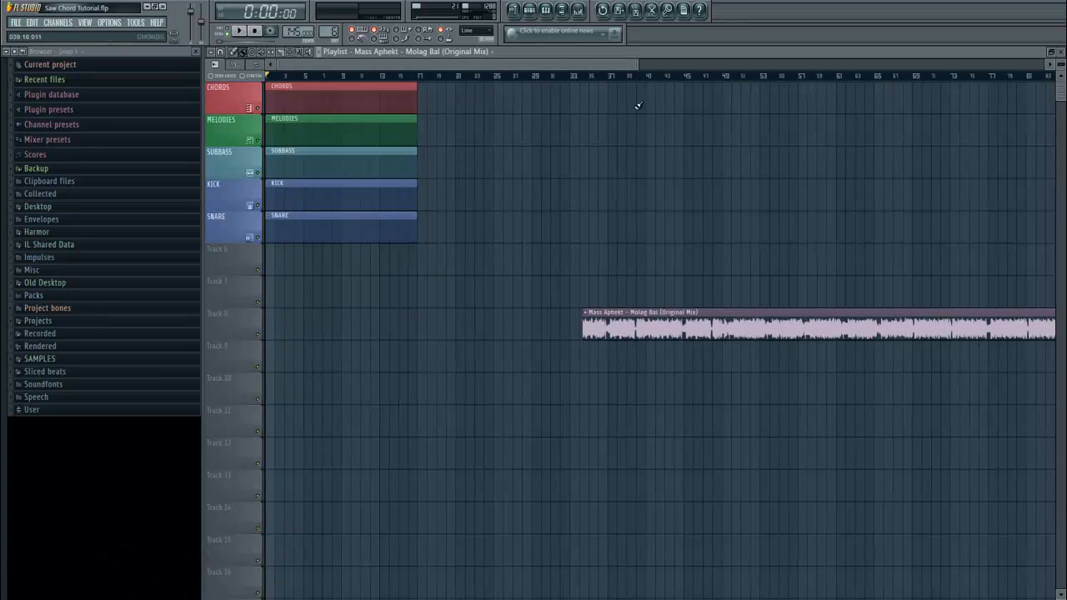
left_click_drag(659, 329, 341, 330)
Play the song from the start and skip ahead to around bar 15.
left_click(529, 10)
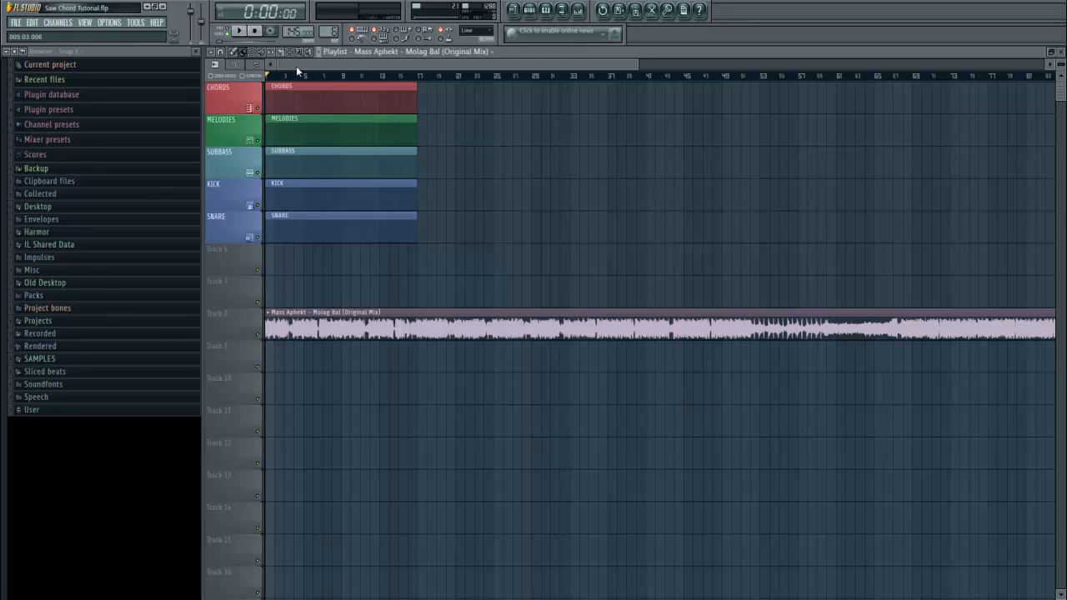
key("F6")
left_click(239, 32)
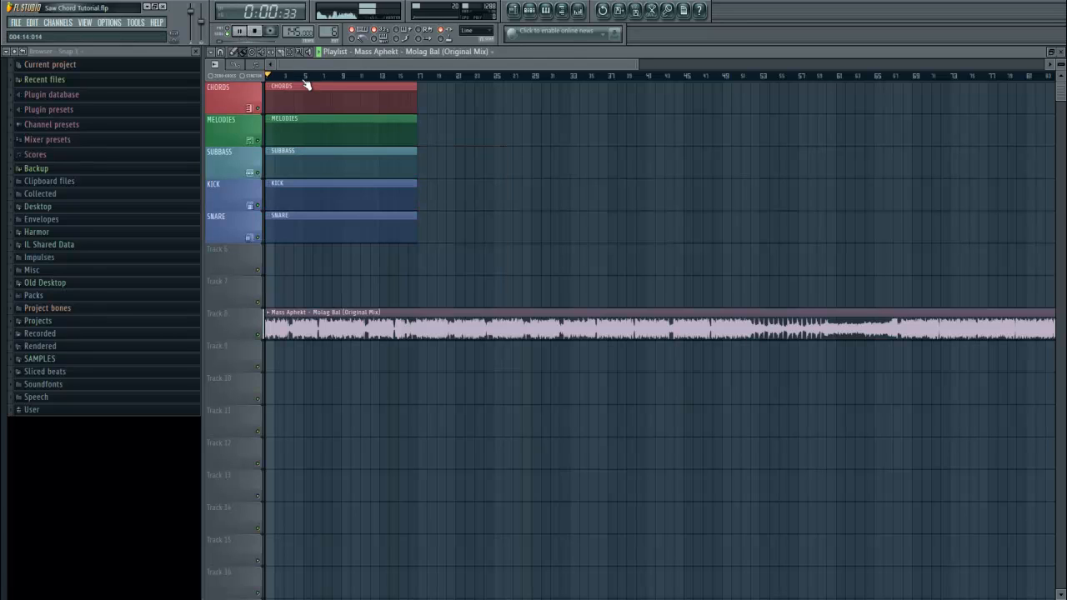
left_click(255, 31)
key("space")
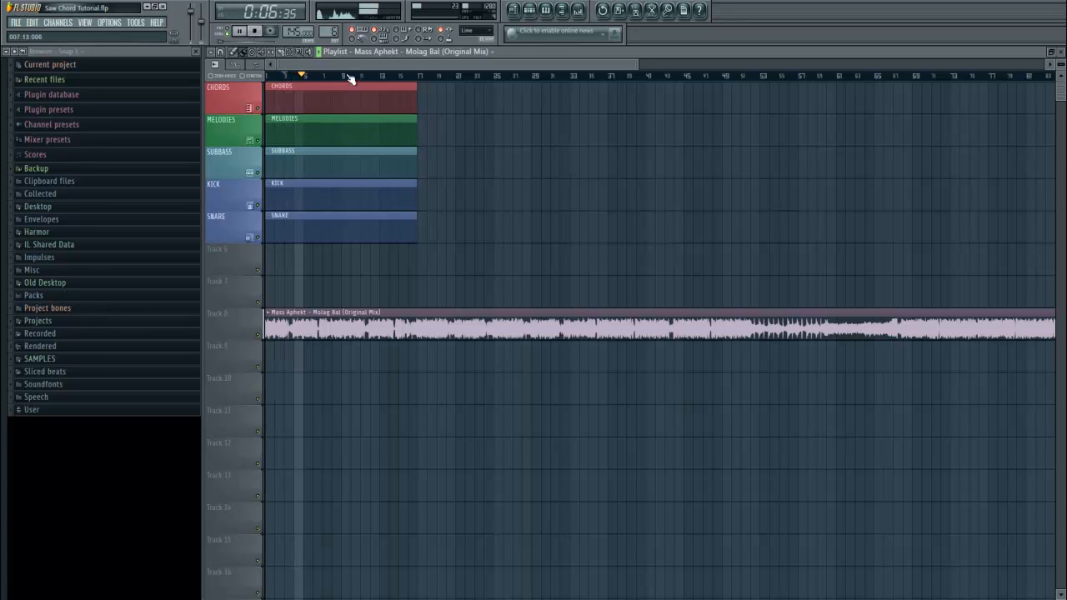
left_click_drag(353, 76, 398, 76)
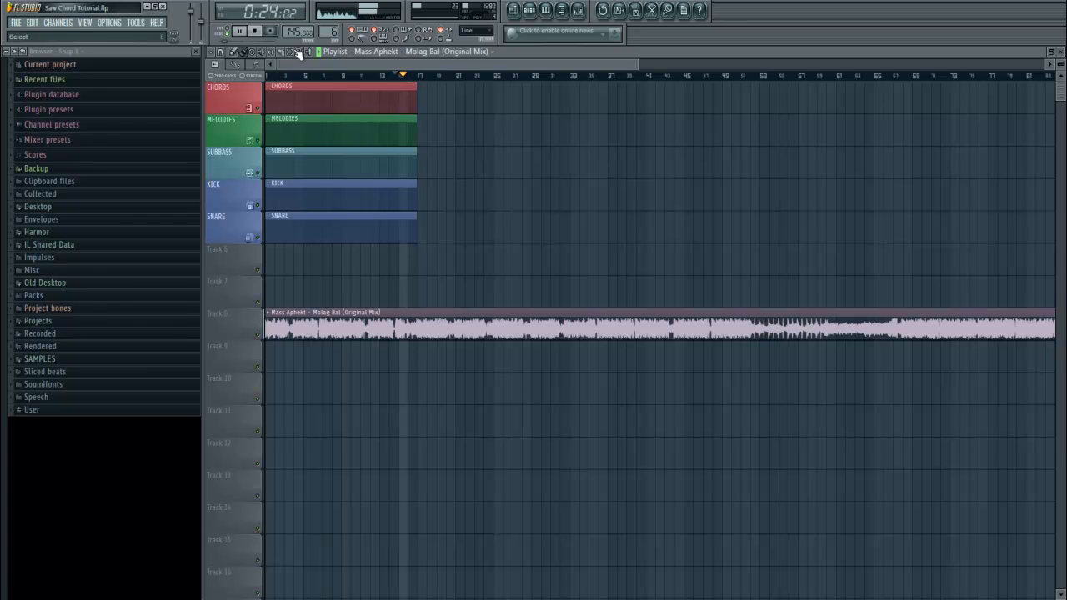
Select a short section of the Molag Bal clip at bar 16, listen to it looping, and stop playback.
left_click_drag(457, 333, 350, 332)
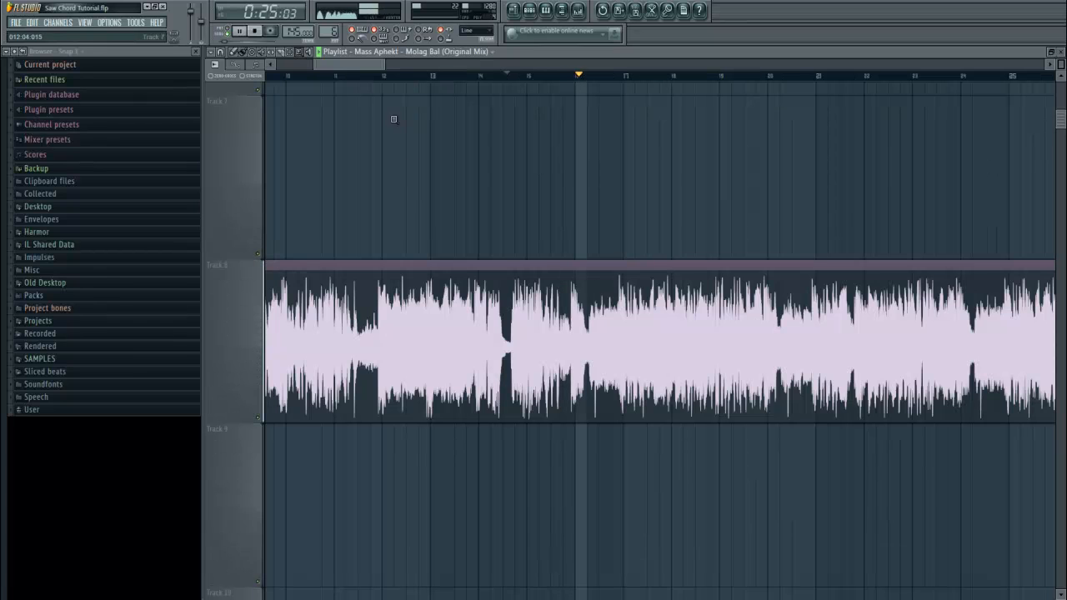
left_click(578, 77)
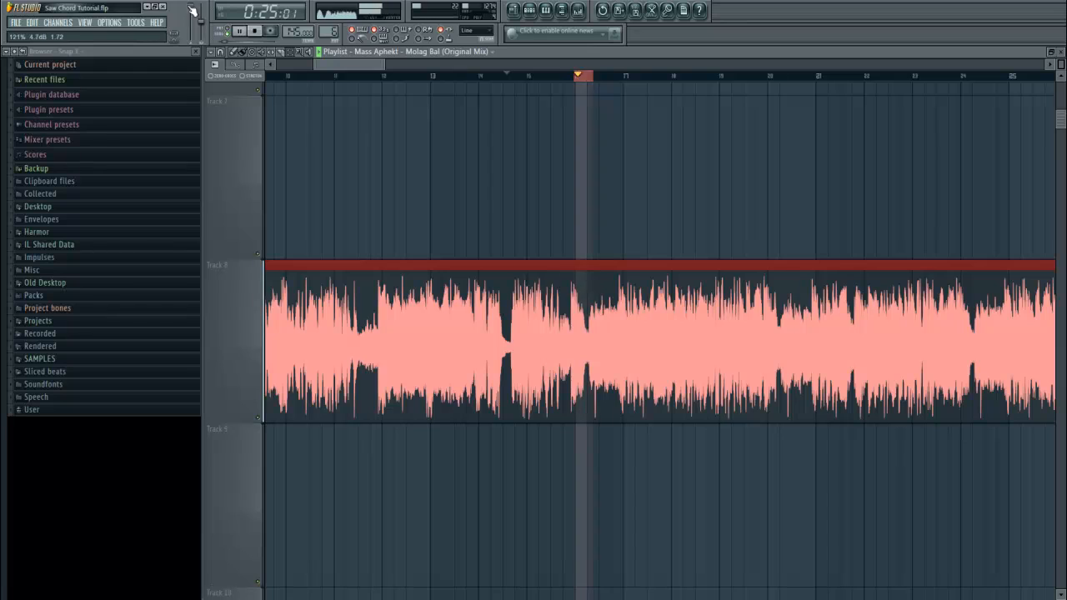
left_click_drag(584, 87, 590, 85)
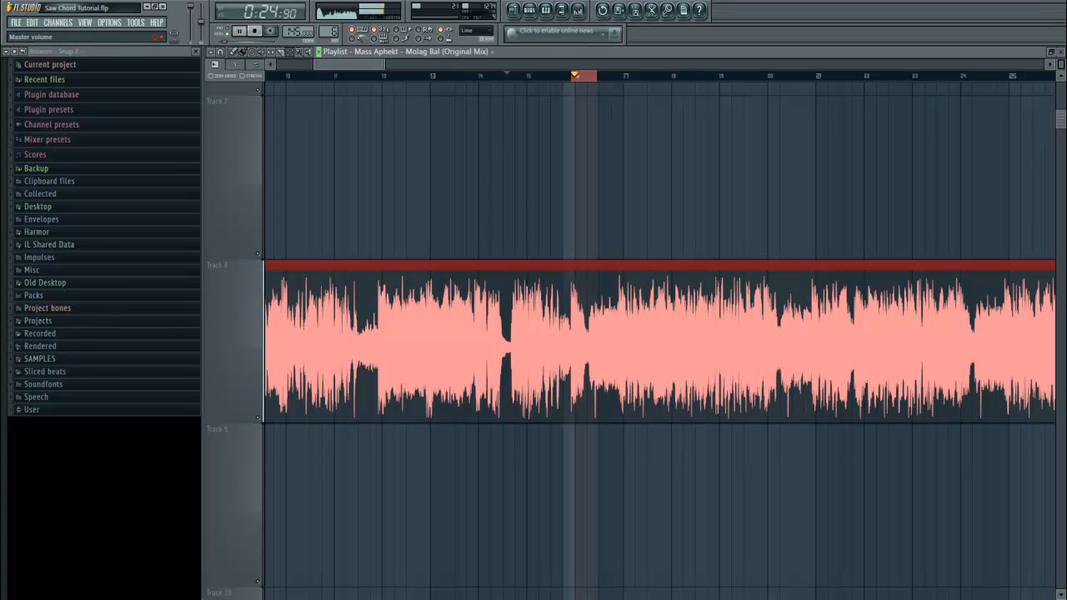
left_click(255, 33)
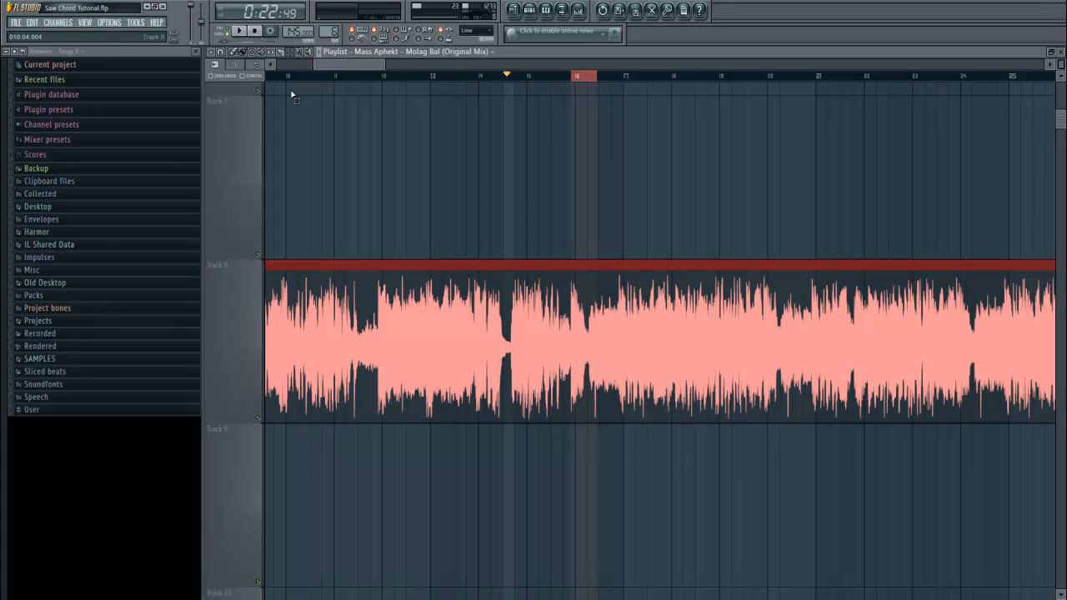
Show the MIDI channel group in the channel rack and open the Chord 1 channel's Massive synth.
left_click(529, 10)
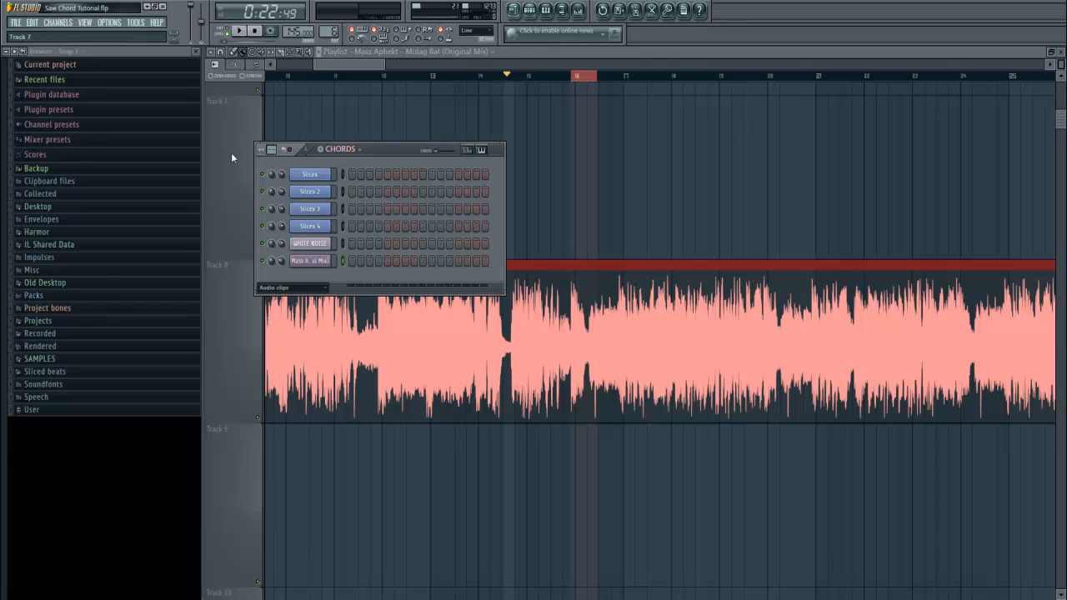
left_click(294, 288)
left_click(284, 332)
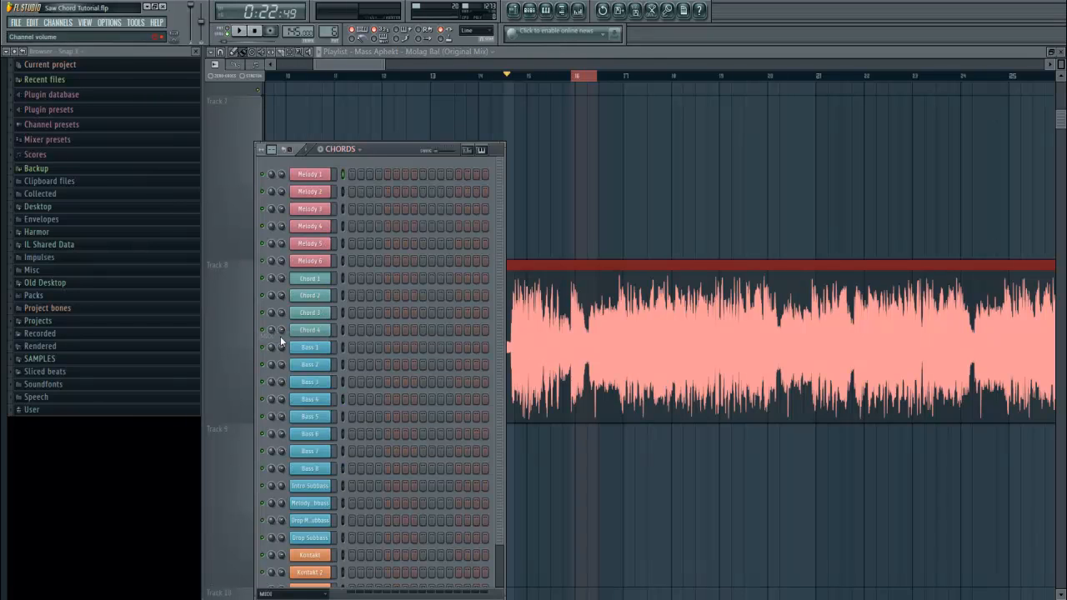
left_click(327, 280)
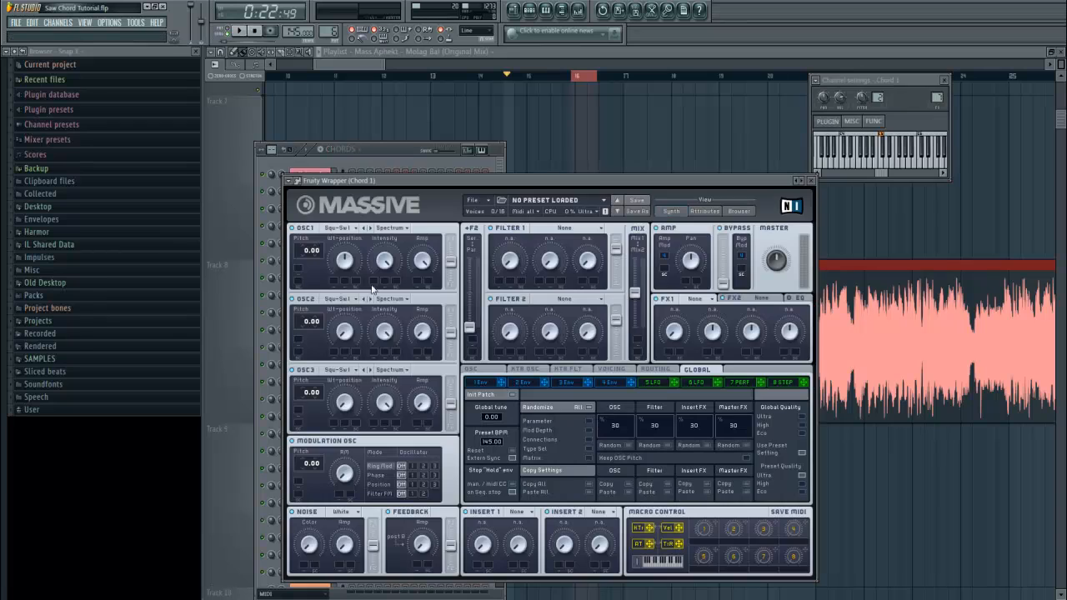
Create a new sound in Massive and show its Voicing settings.
left_click_drag(588, 177, 579, 114)
left_click(463, 137)
left_click(468, 144)
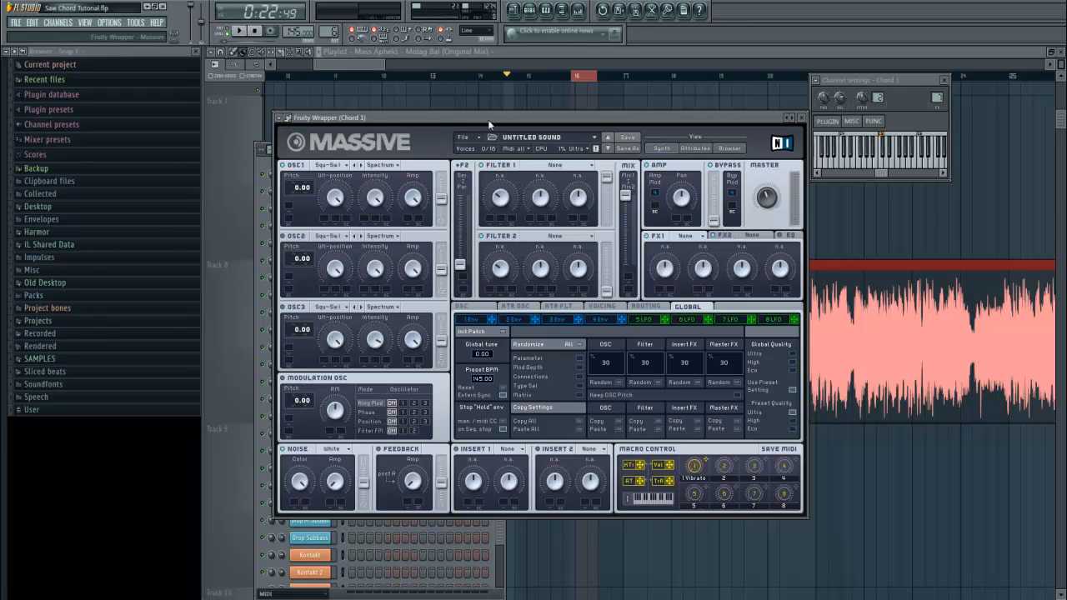
left_click(600, 306)
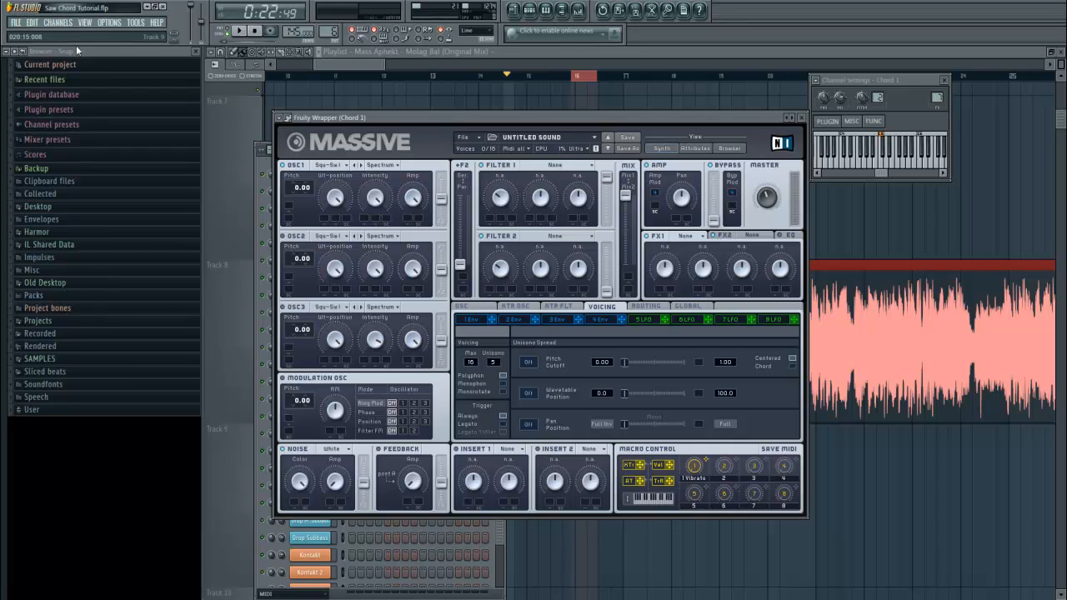
Open and close the audio settings, and set the computer's speaker volume to 32.
left_click(109, 21)
left_click(200, 59)
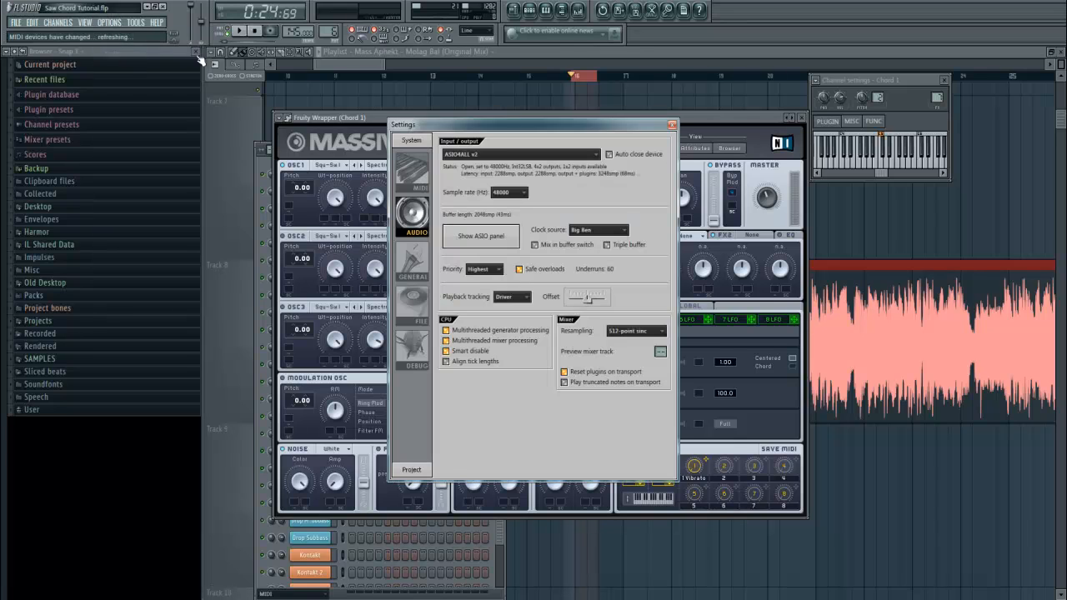
left_click(672, 125)
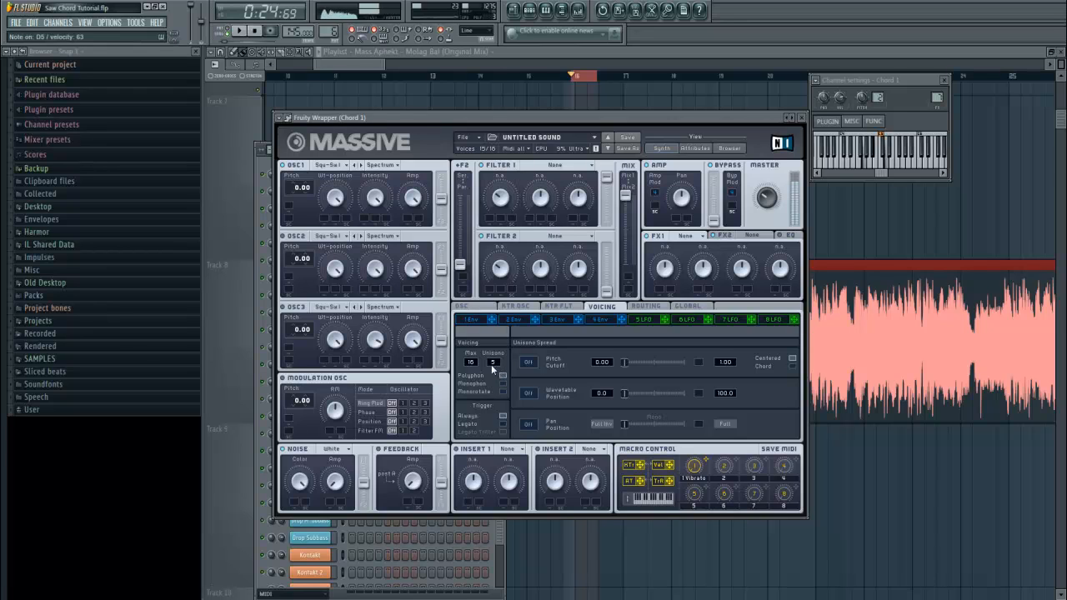
left_click(1011, 599)
left_click_drag(1030, 523, 1031, 509)
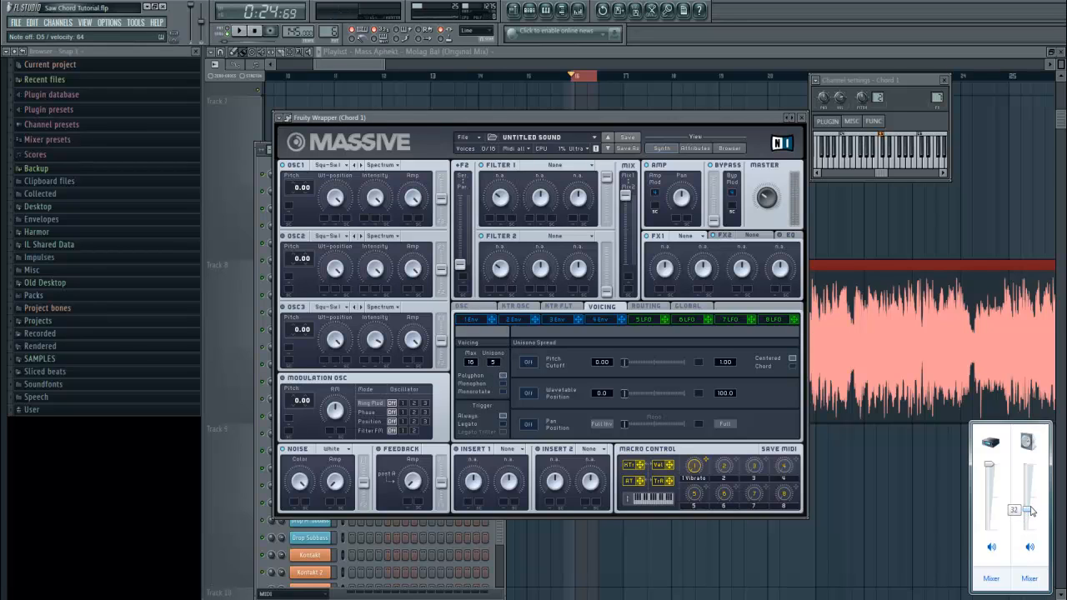
Lower Massive's unisono voice count for comparison and set it back to 5.
left_click(569, 116)
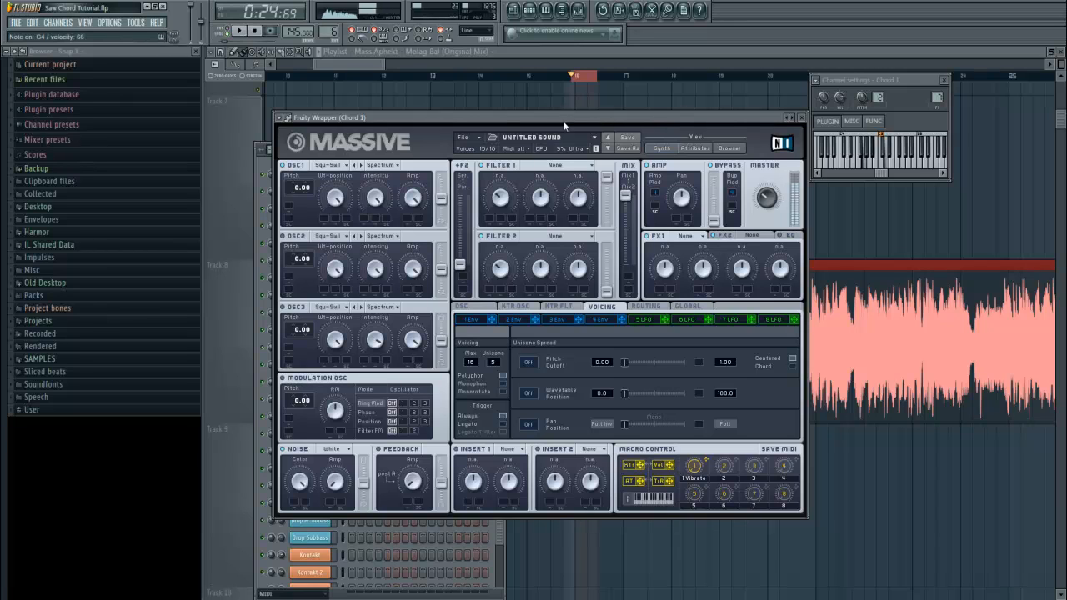
left_click_drag(497, 363, 492, 470)
left_click_drag(497, 365, 504, 354)
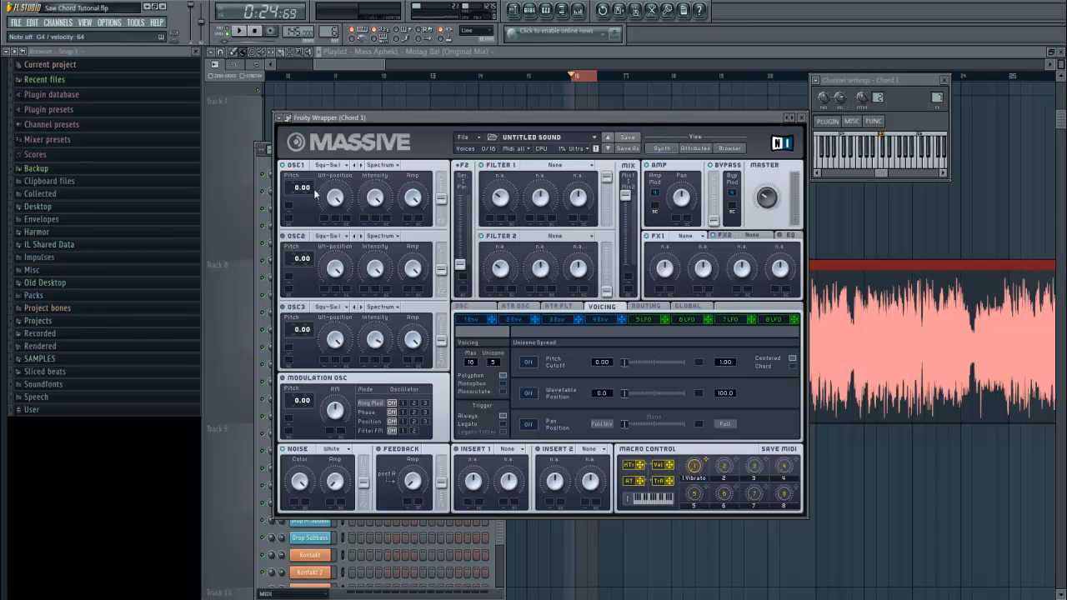
Set the FX1 effect to Chorus and fine-tune its parameters.
left_click(690, 236)
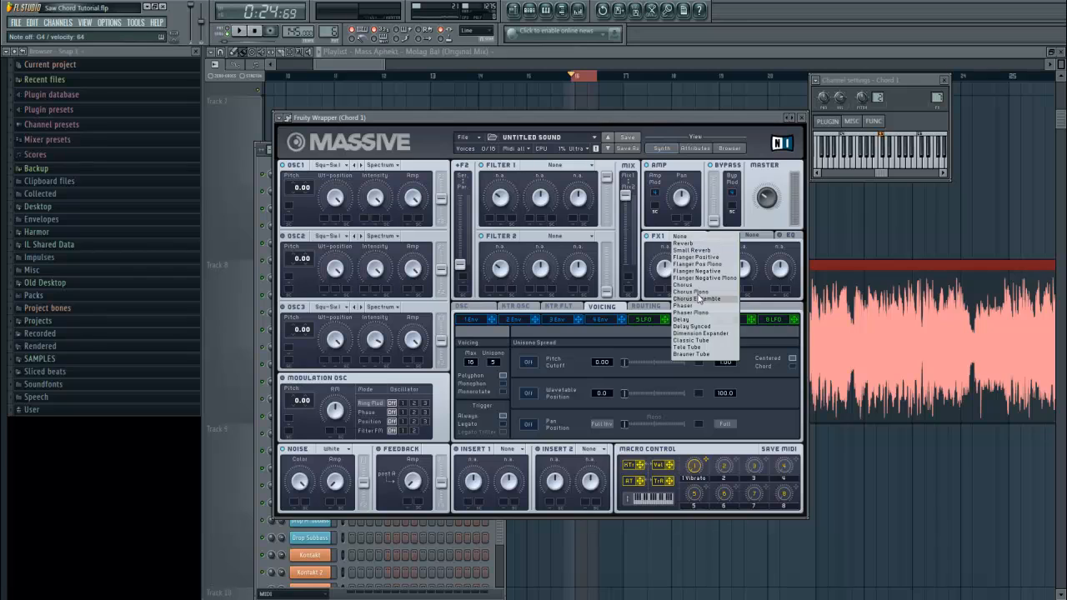
left_click(693, 292)
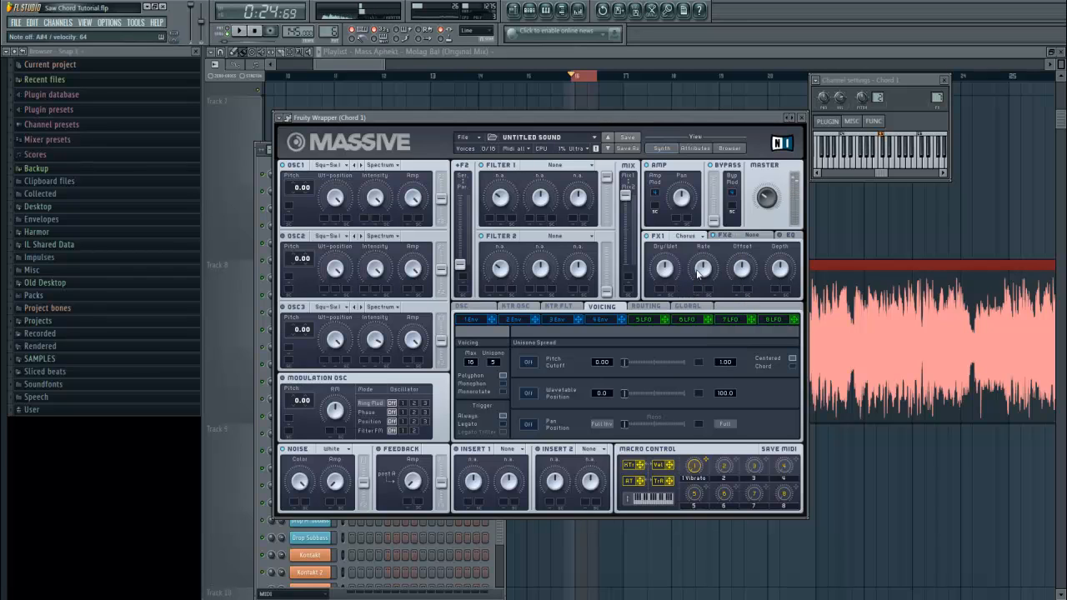
mouse_move(698, 272)
left_mouse_down()
mouse_move(694, 285)
mouse_move(667, 289)
mouse_move(709, 278)
left_mouse_up()
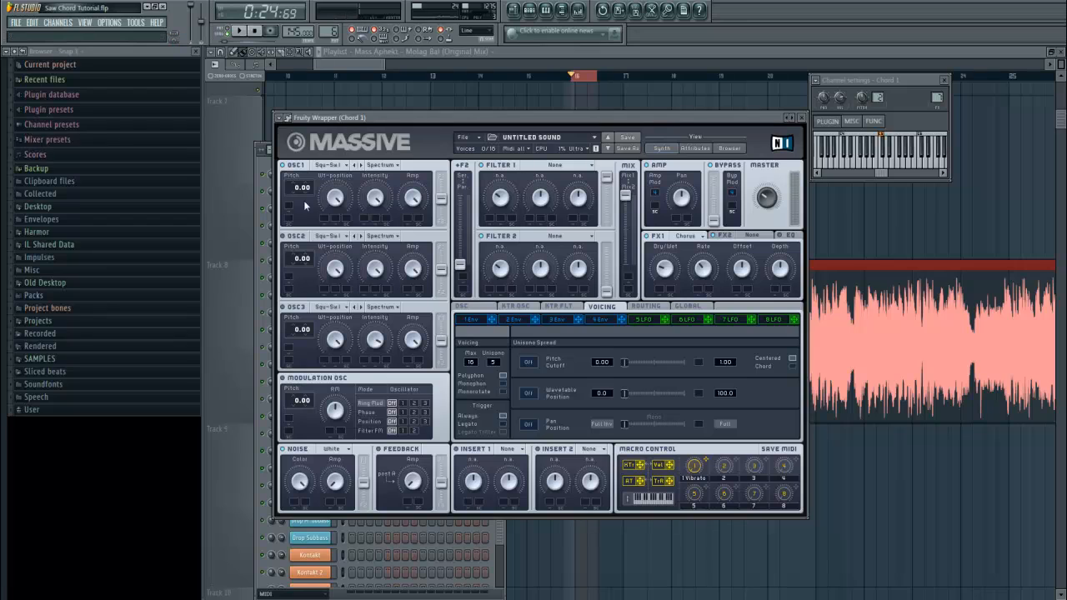
Set OSC1's pitch to 0.17 and enable the Pitch Cutoff unisono spread at a very small amount.
mouse_move(307, 190)
left_mouse_down()
mouse_move(315, 185)
mouse_move(304, 169)
left_mouse_up()
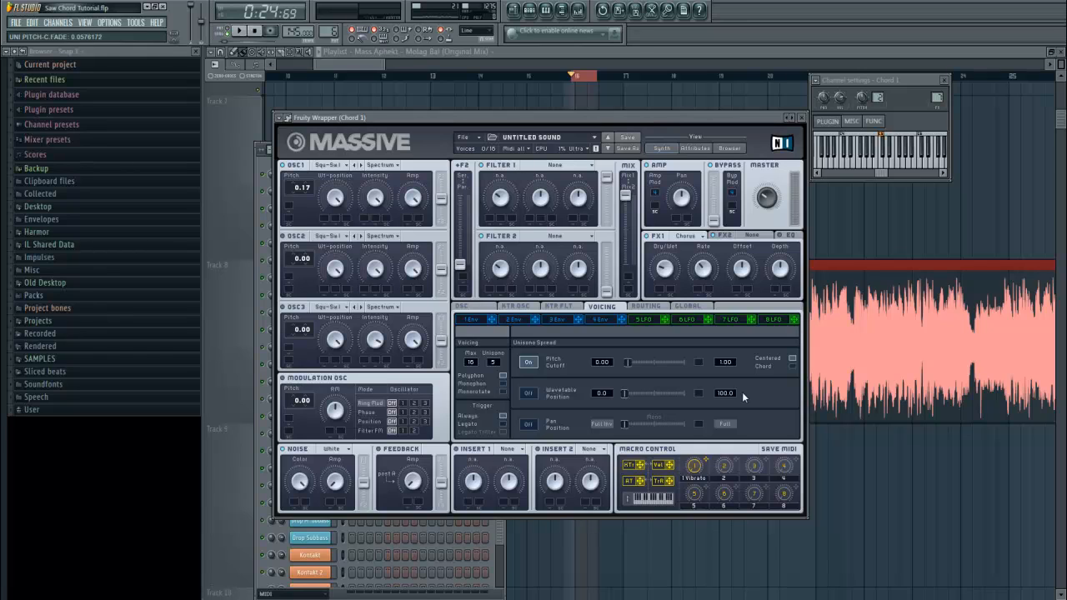
left_click_drag(629, 362, 678, 367)
left_click_drag(686, 363, 628, 369)
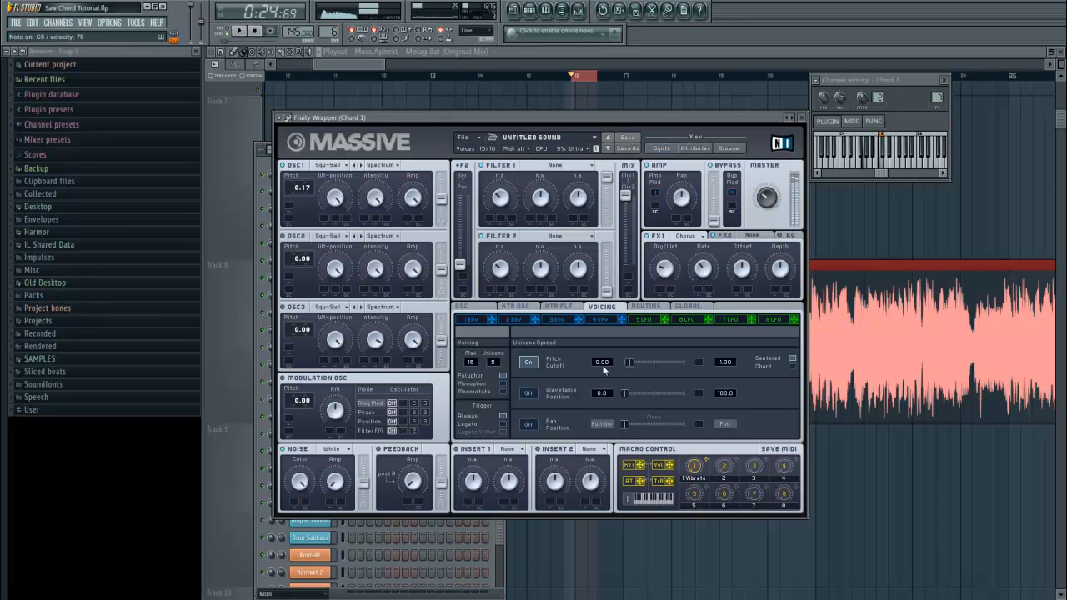
Enable the Pan Position unisono spread, try it at about 0.81, and reduce its amount to the minimum.
left_click(527, 424)
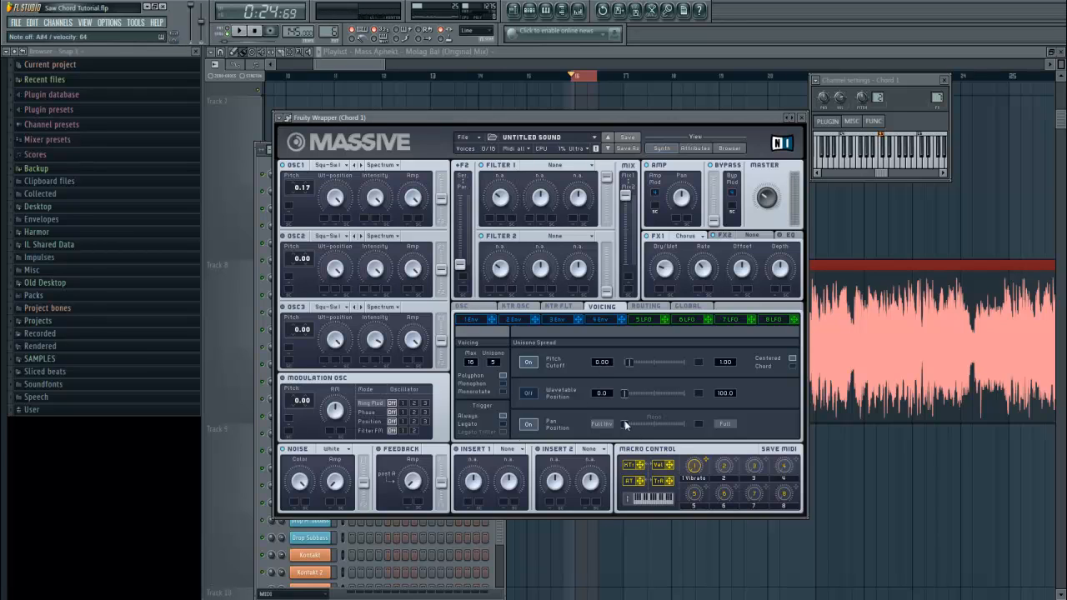
left_click_drag(624, 423, 680, 423)
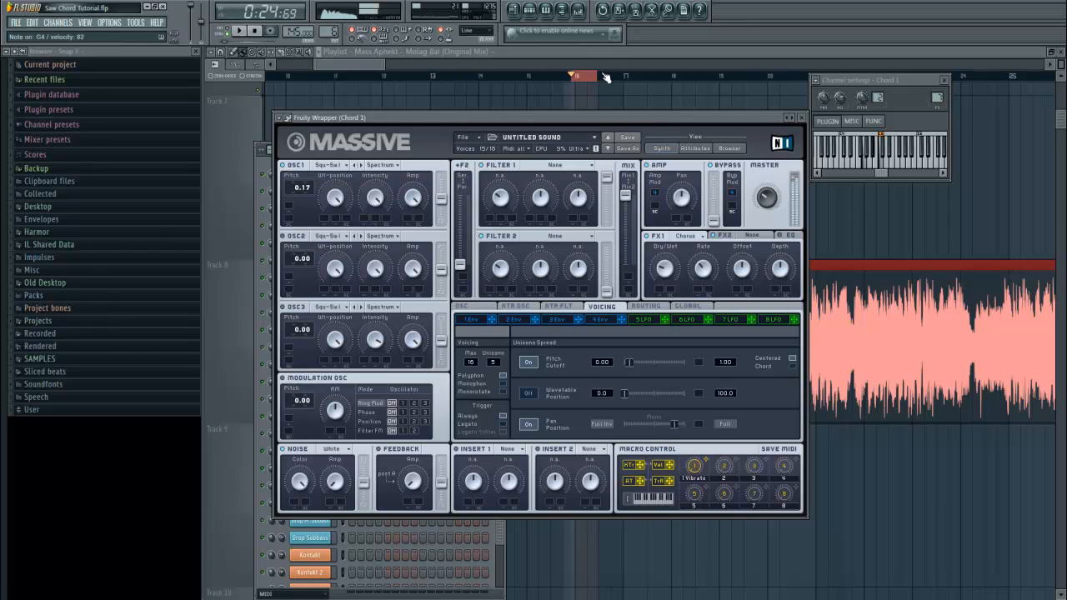
left_click_drag(673, 424, 667, 426)
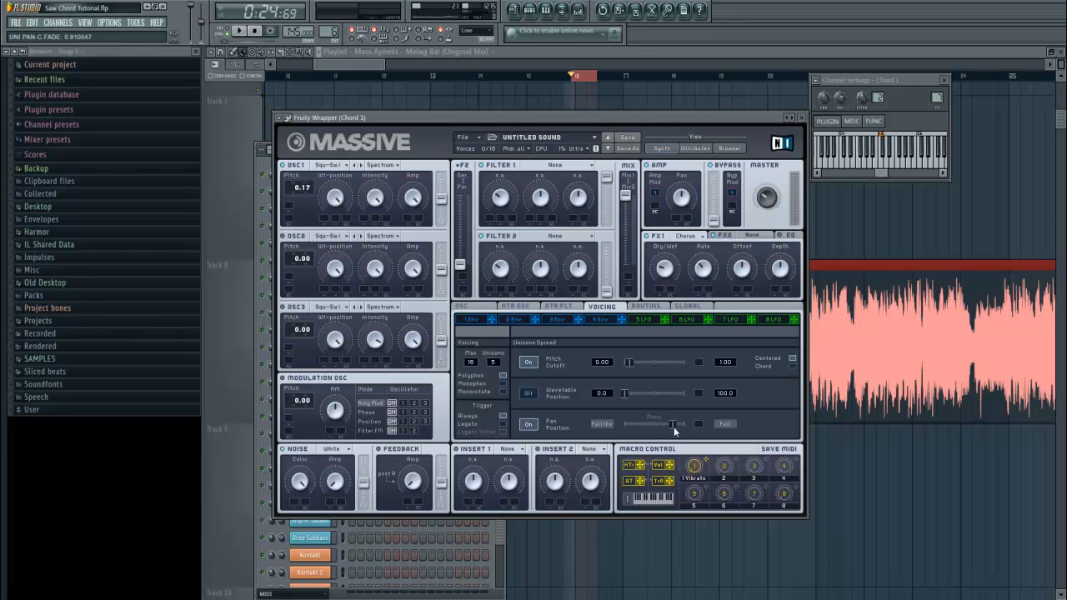
left_click_drag(682, 434, 590, 424)
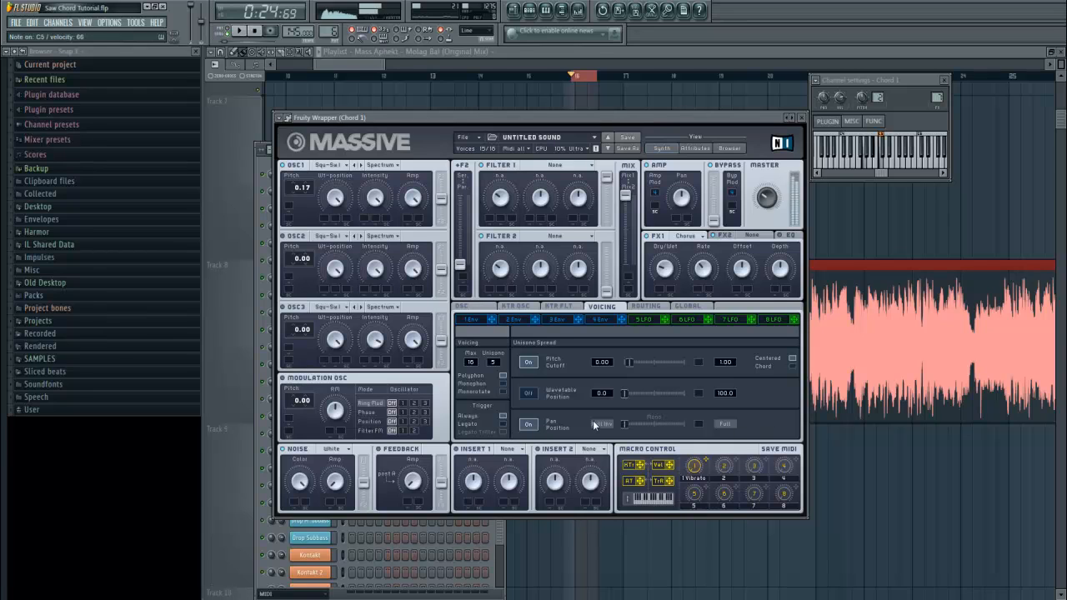
Check the master track's effects chain in the mixer and return to the Massive synth.
left_click(561, 10)
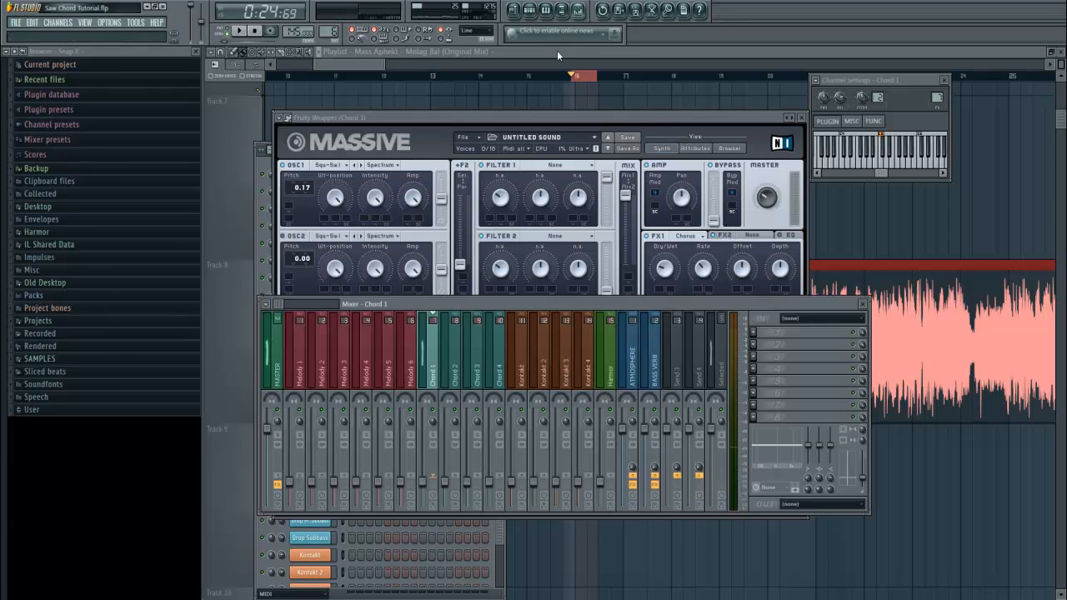
left_click(278, 426)
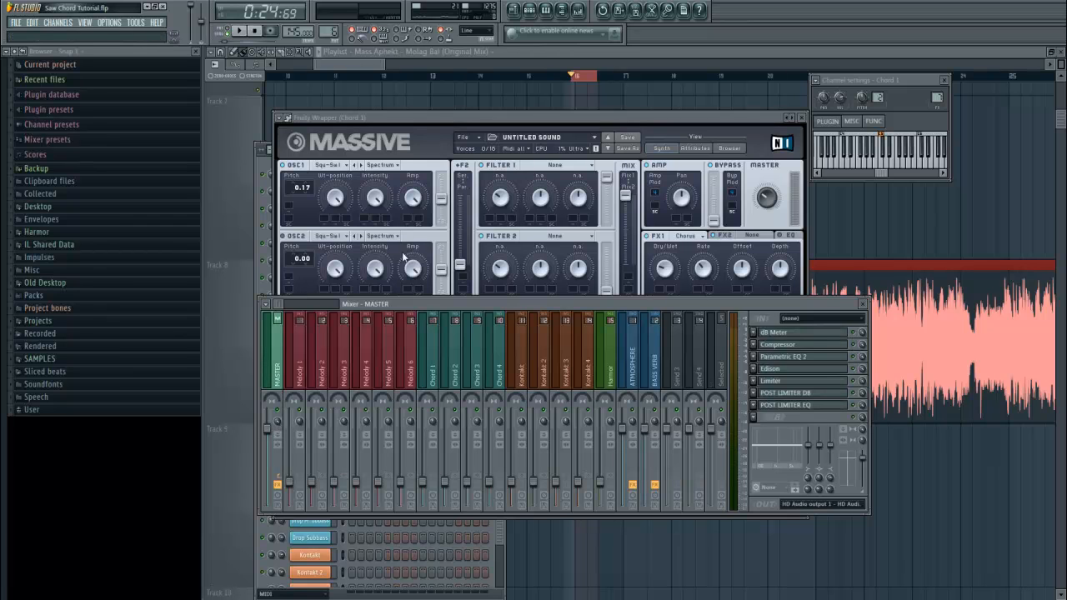
left_click_drag(592, 147, 620, 95)
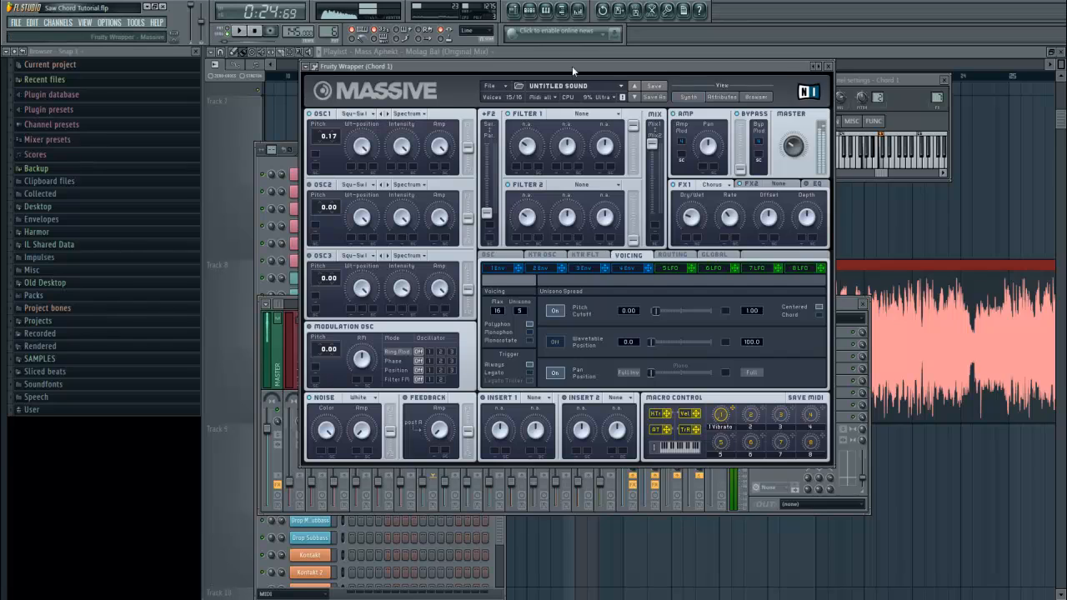
Raise the Pan Position unisono spread slightly above its minimum and reset the master track's stereo separation.
left_click_drag(572, 66, 621, 120)
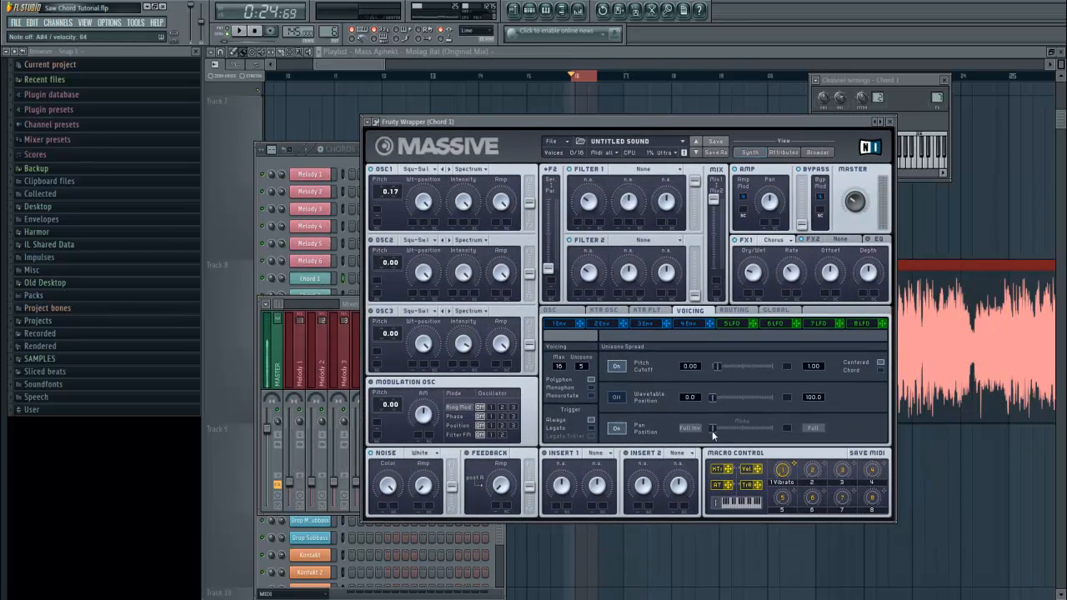
left_click_drag(713, 429, 728, 429)
right_click(280, 423)
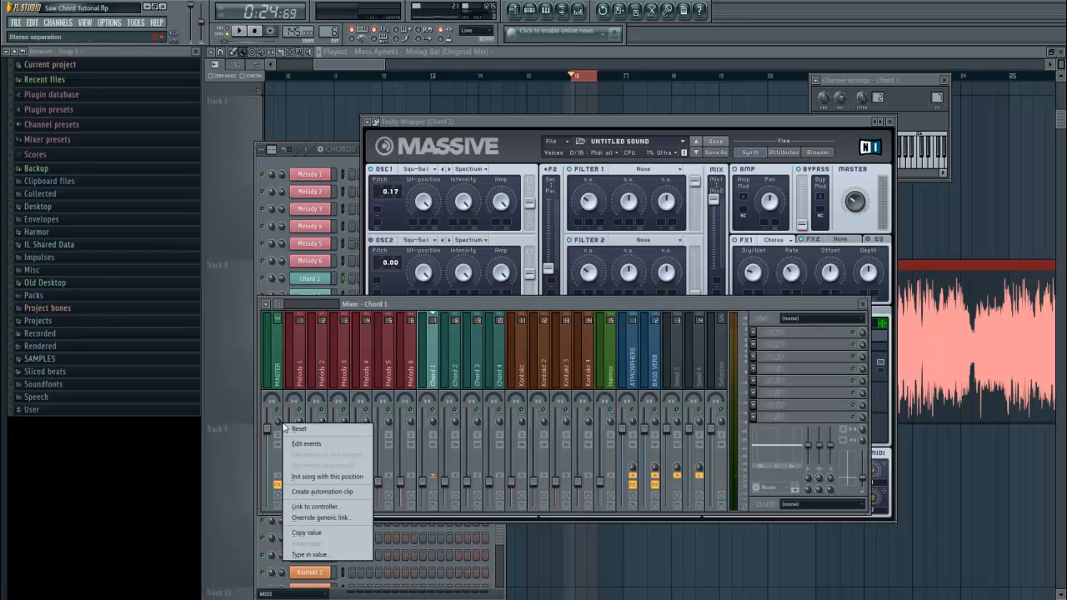
left_click(297, 428)
left_click(745, 124)
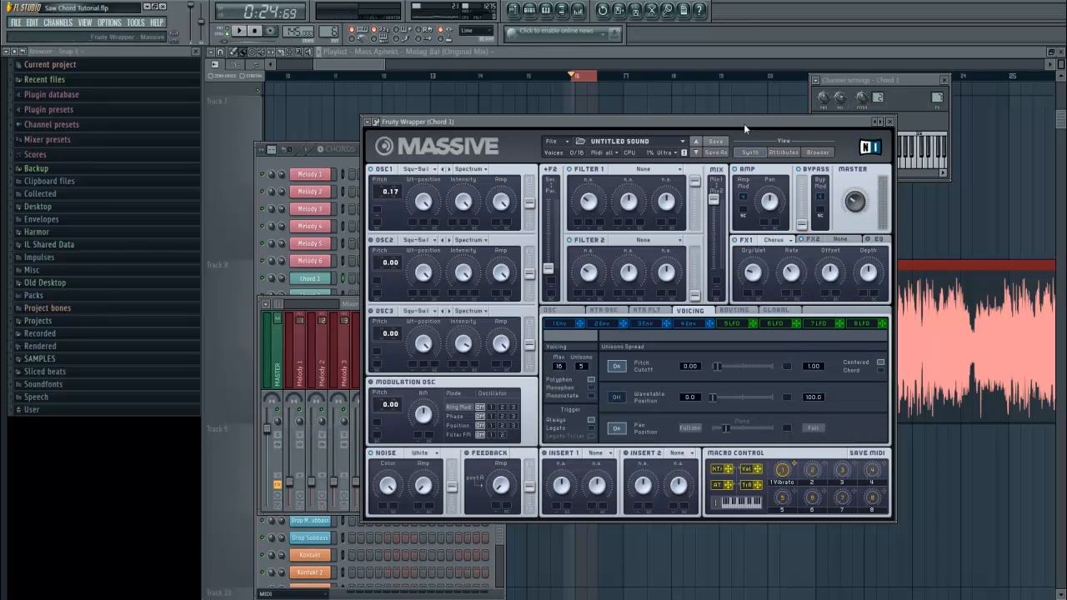
left_click(726, 429)
Load Dimension Expander into the first effect slot of the Chord 1 mixer track.
left_click(577, 10)
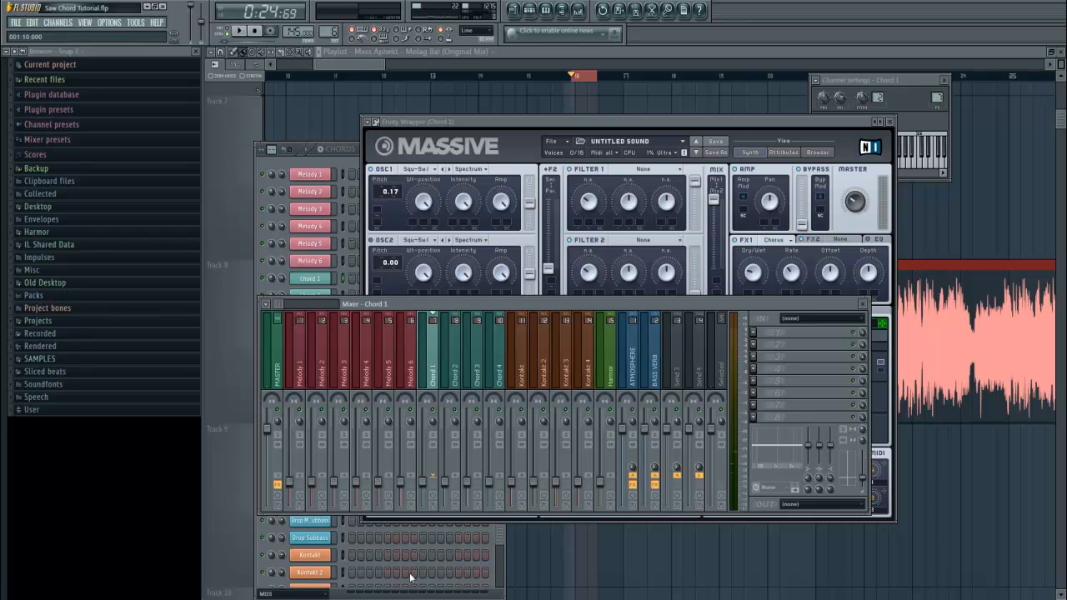
left_click(759, 333)
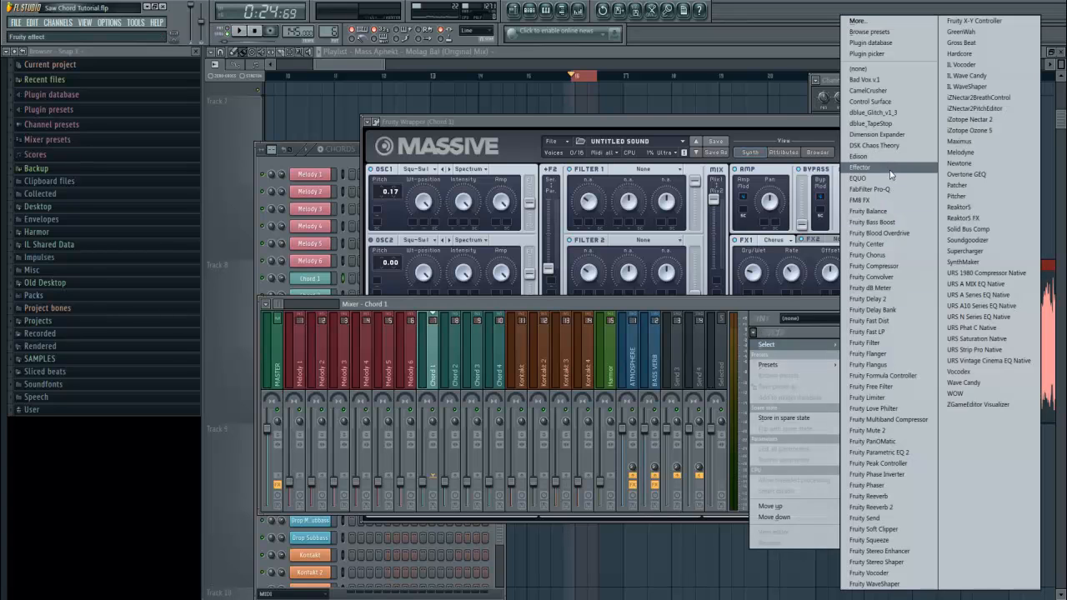
left_click(884, 134)
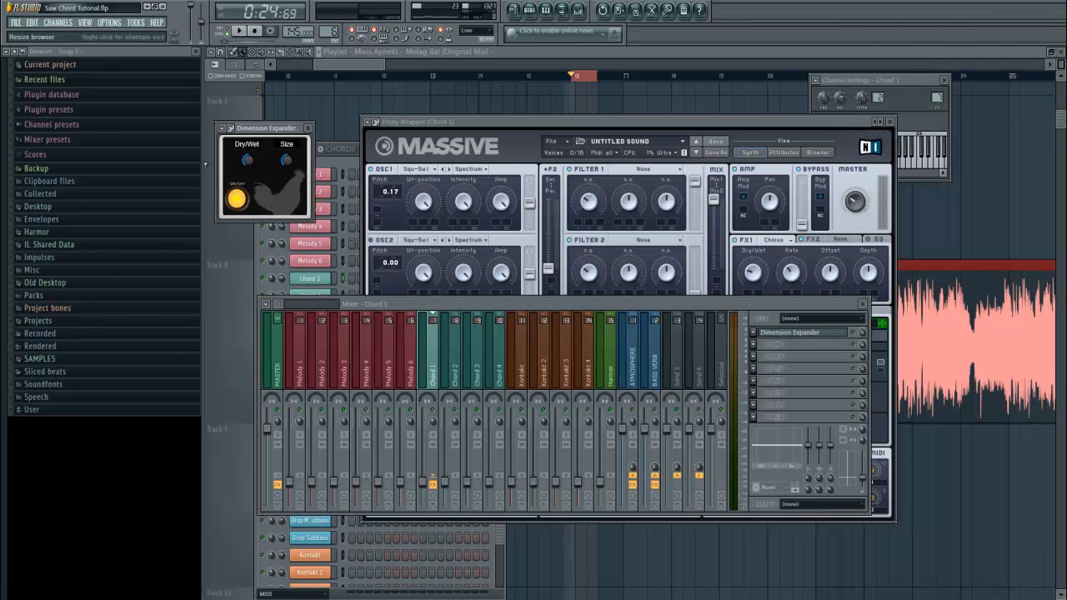
Audition the chord while trying different stereo separation on the Chord 1 and master tracks, and reset both.
key("q")
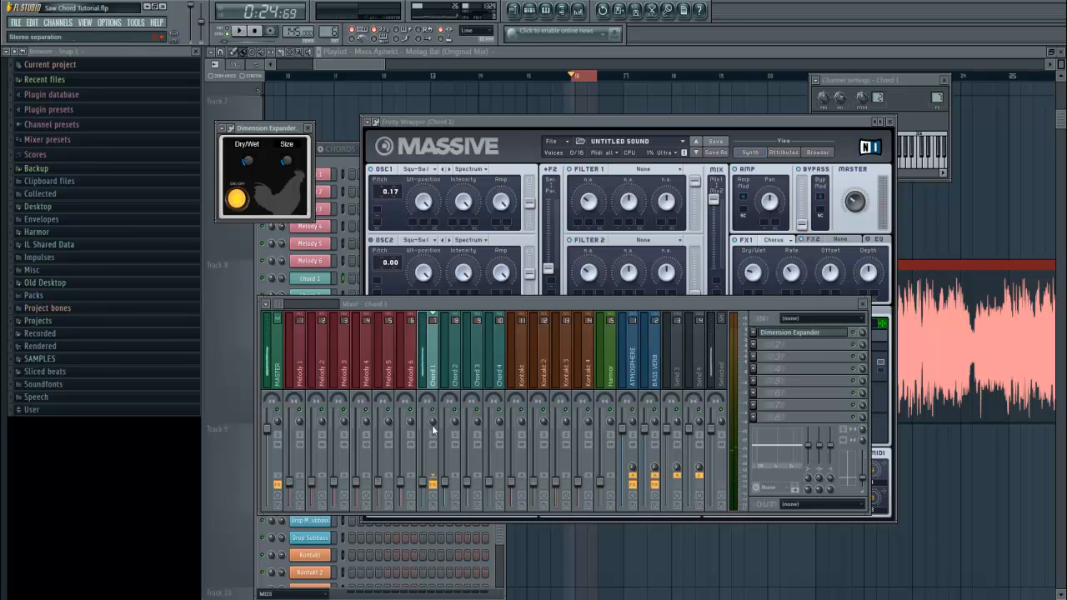
left_click_drag(433, 429, 433, 442)
key("q")
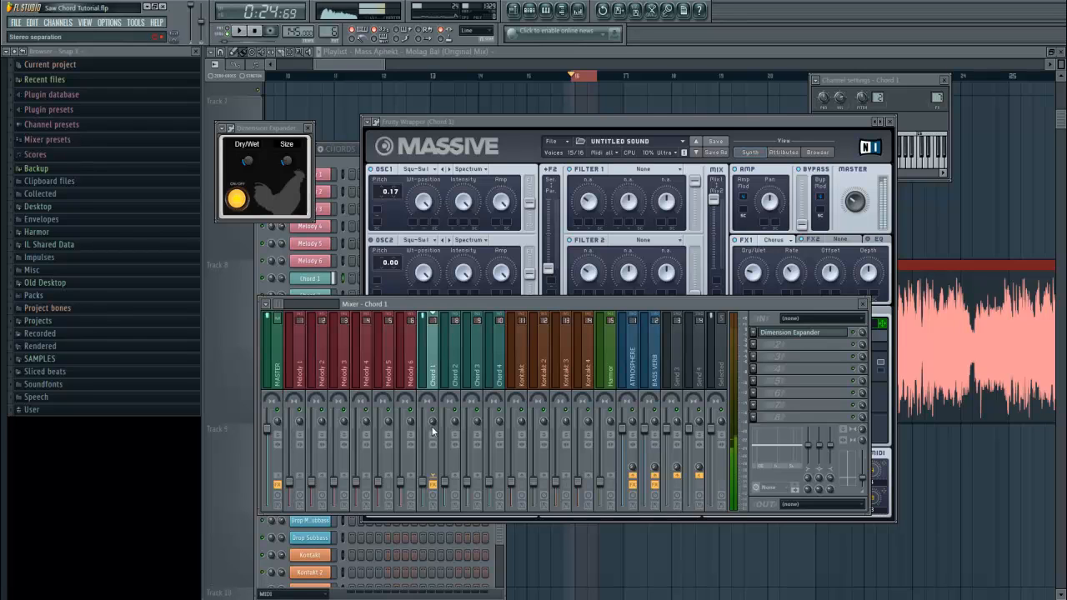
left_click(279, 425)
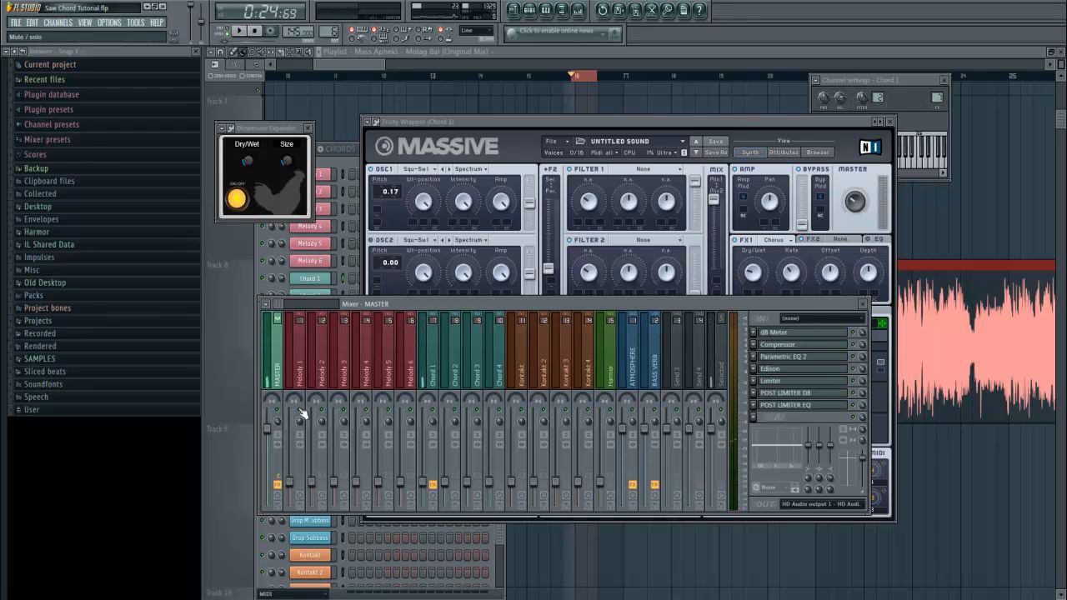
key("q")
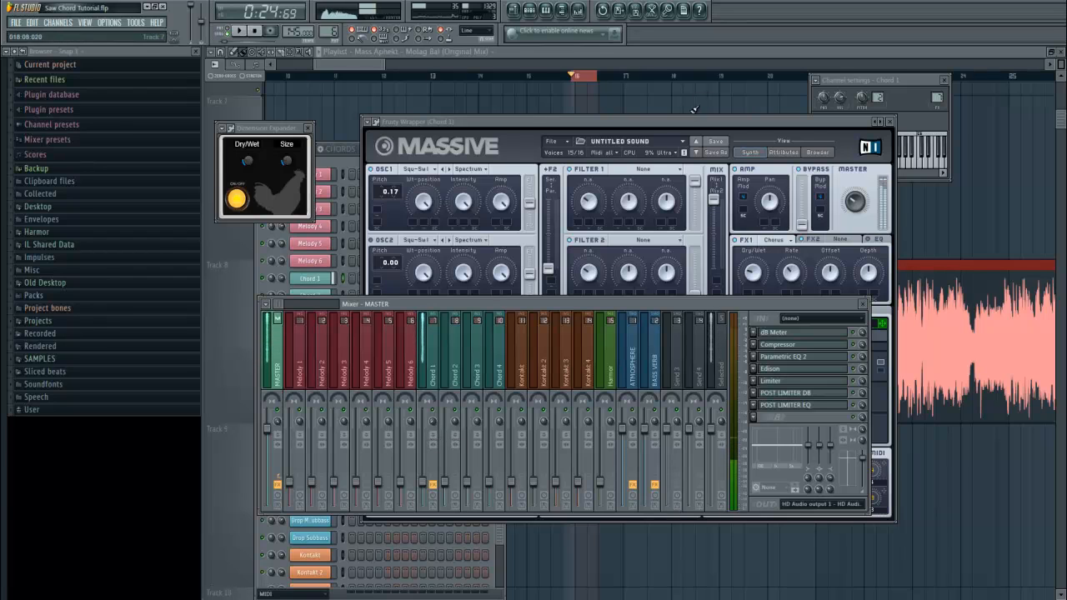
right_click(271, 426)
left_click(295, 430)
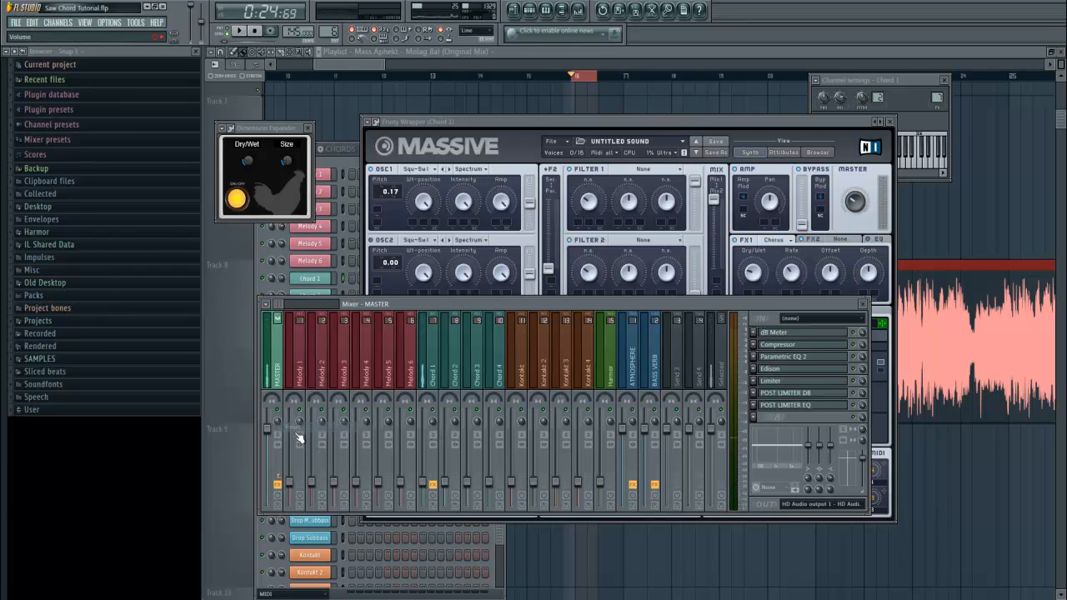
right_click(433, 433)
left_click(455, 442)
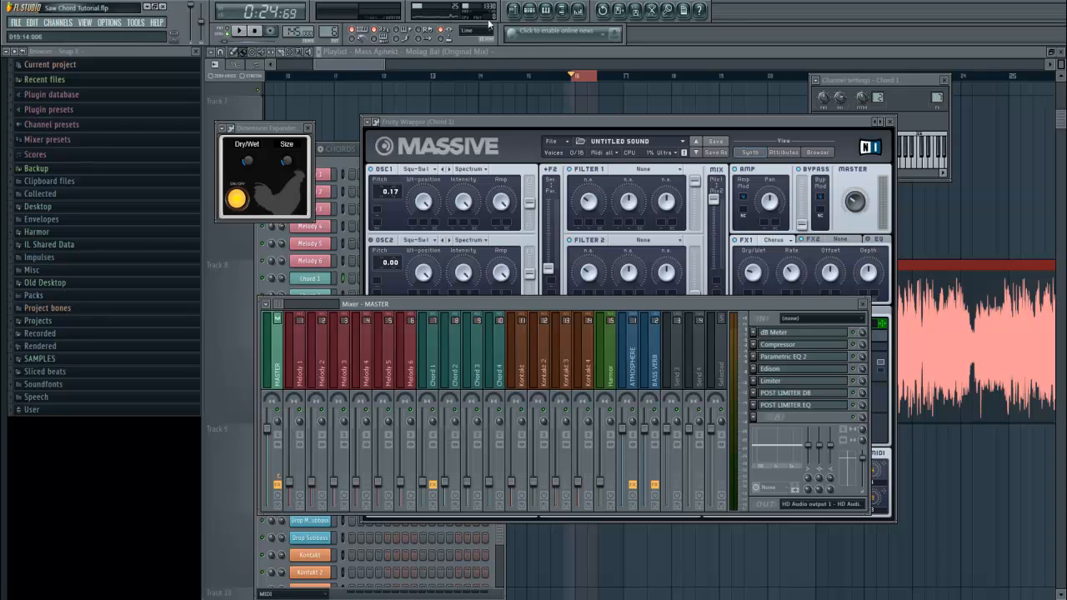
Look through the Desktop folder's contents in the file browser and collapse the folder listing.
left_click(57, 193)
scroll(46, 401, "down", 10)
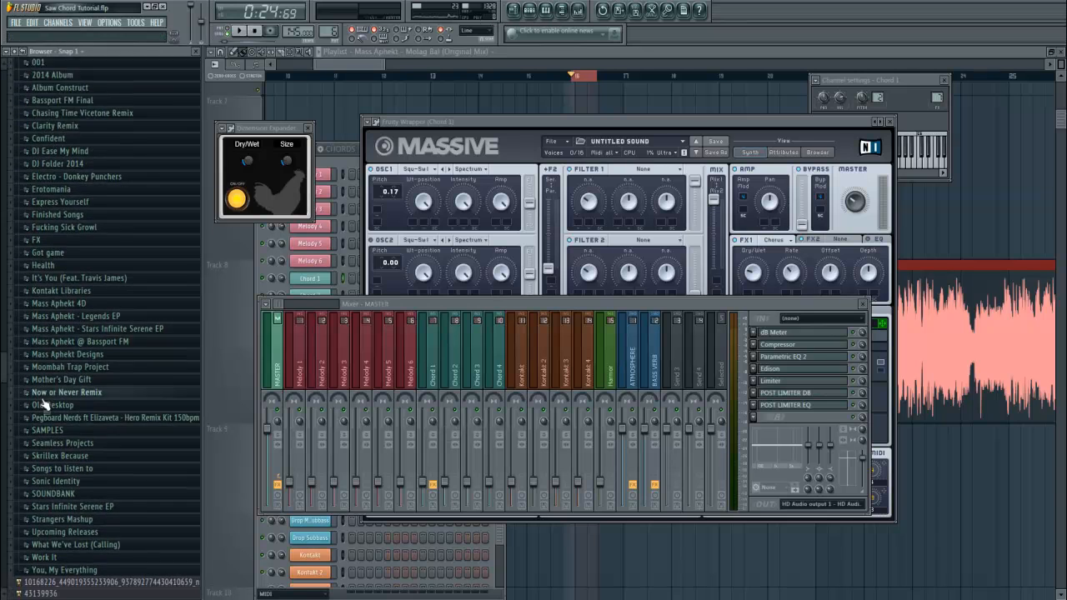
scroll(47, 403, "up", 5)
scroll(47, 403, "down", 4)
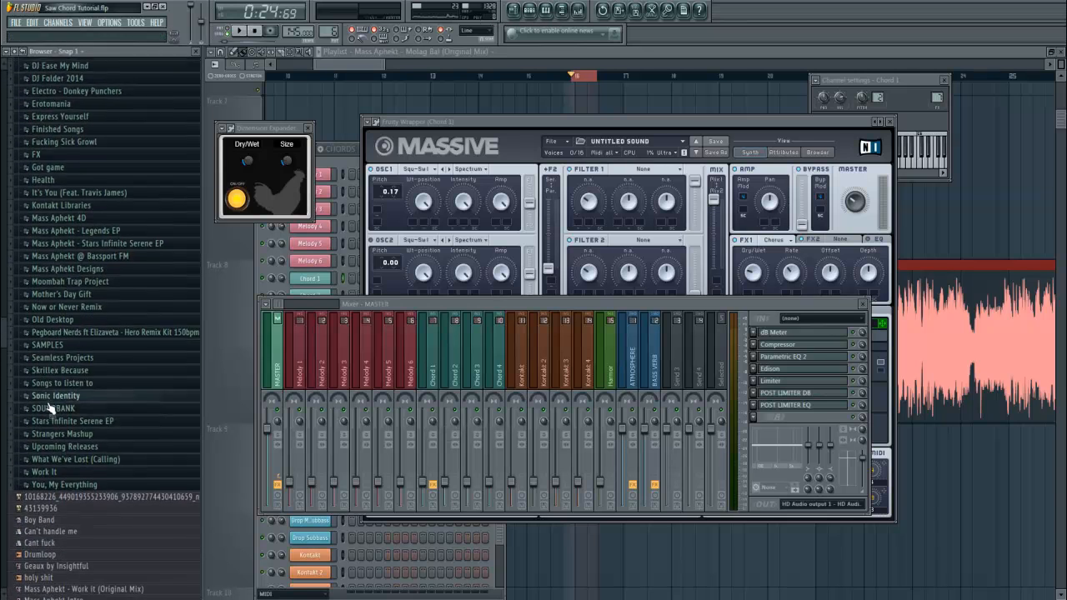
scroll(114, 454, "up", 5)
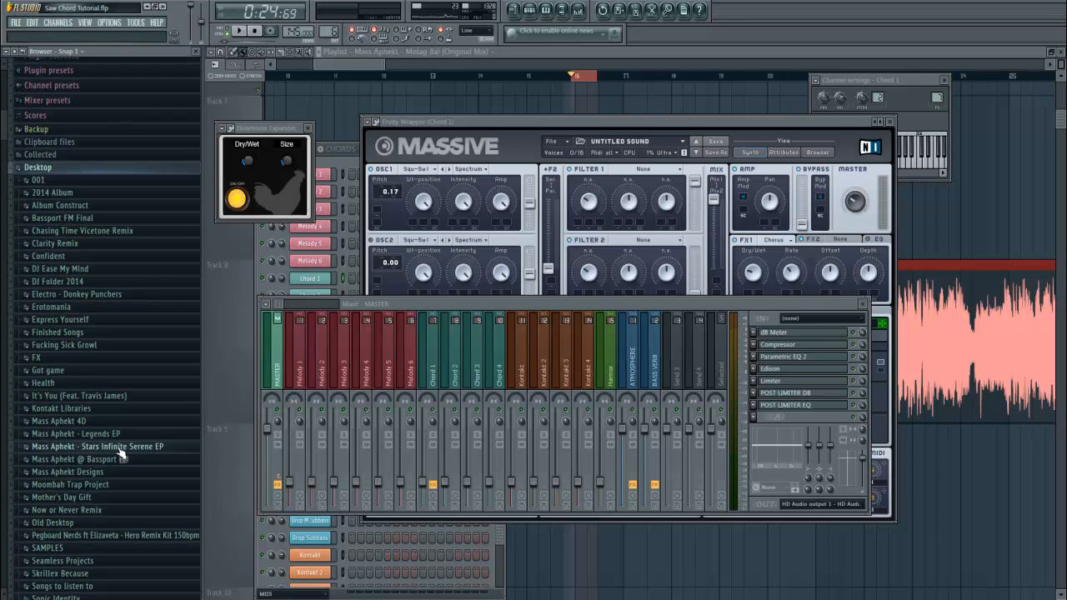
scroll(116, 446, "down", 4)
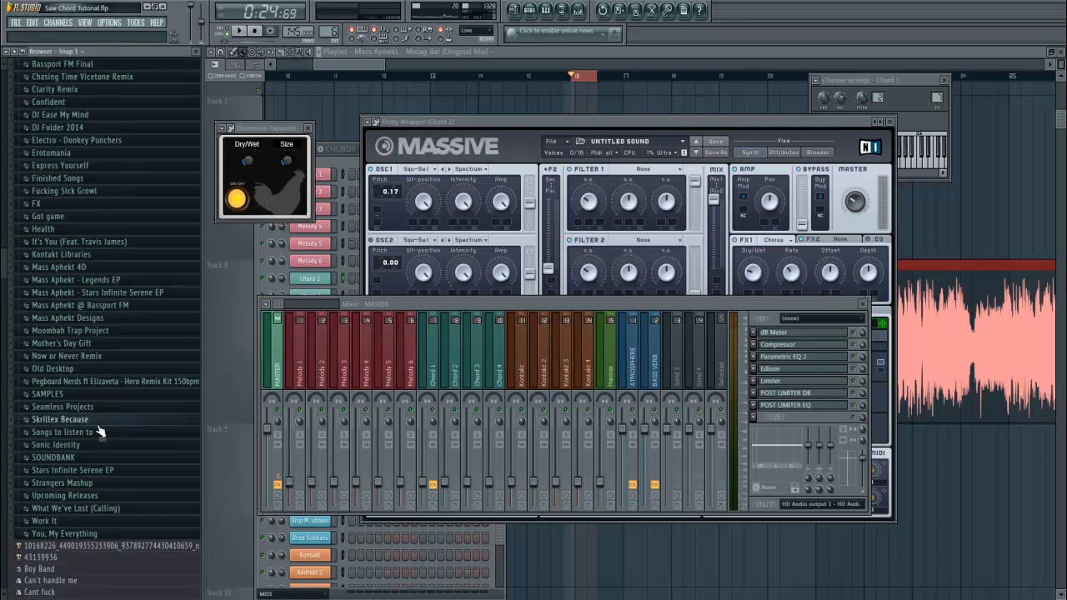
scroll(99, 431, "up", 4)
scroll(100, 431, "down", 2)
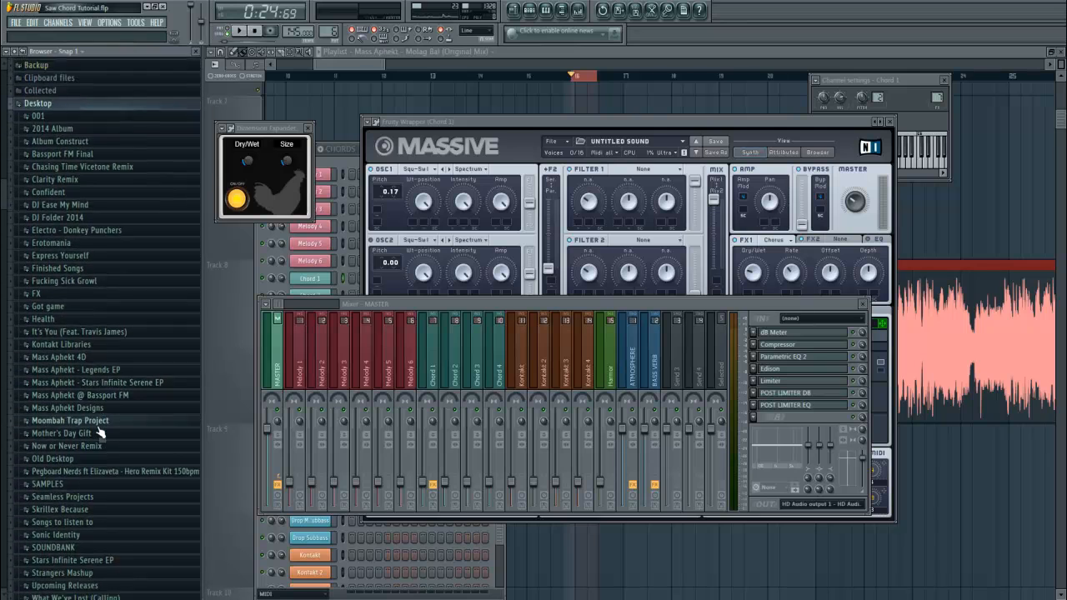
scroll(100, 431, "down", 2)
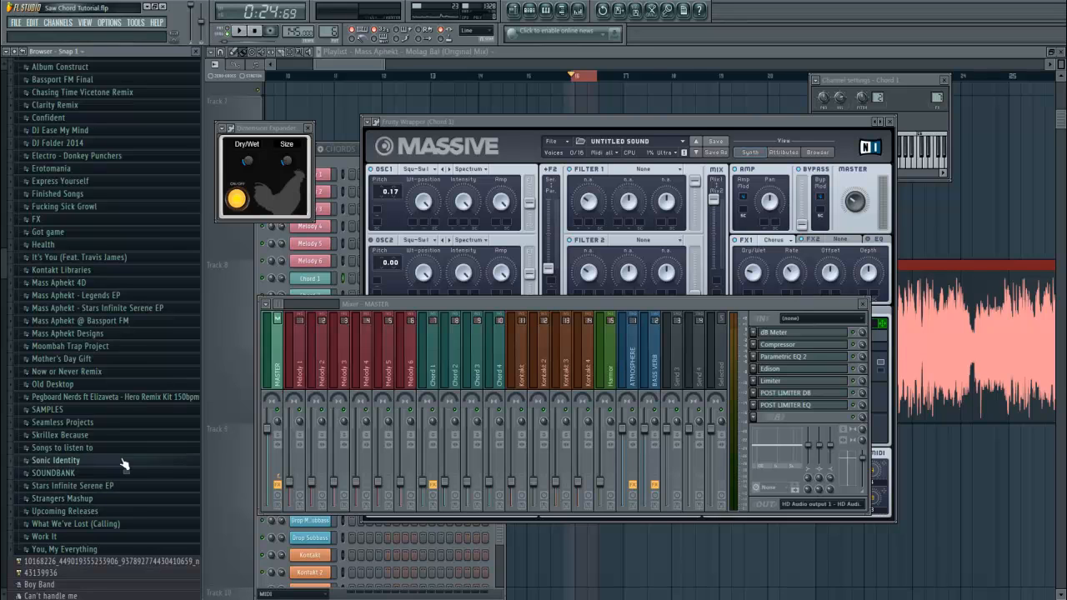
scroll(124, 457, "up", 3)
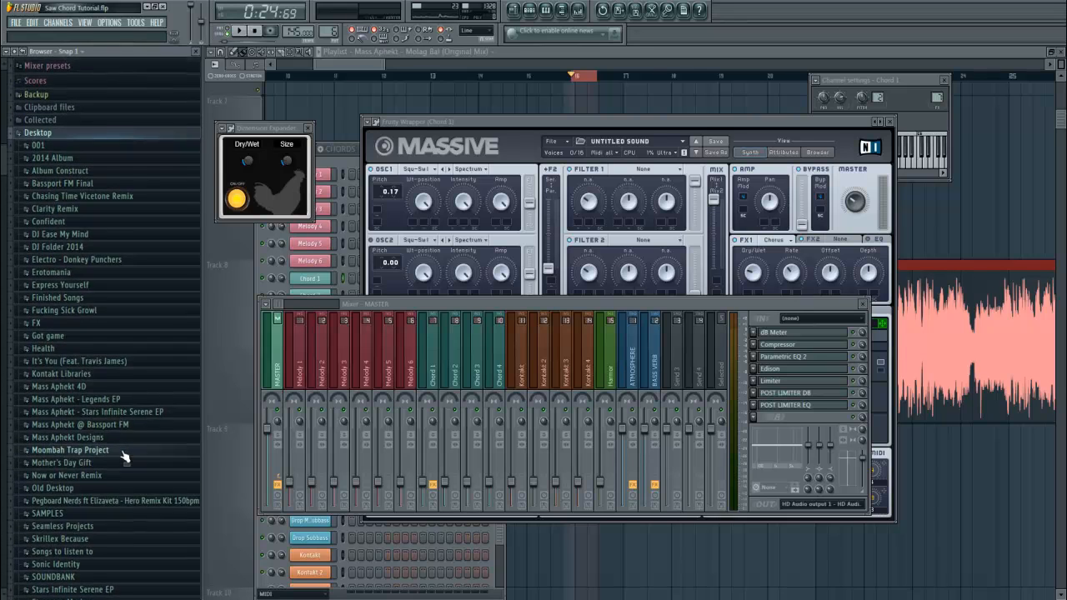
scroll(123, 457, "down", 2)
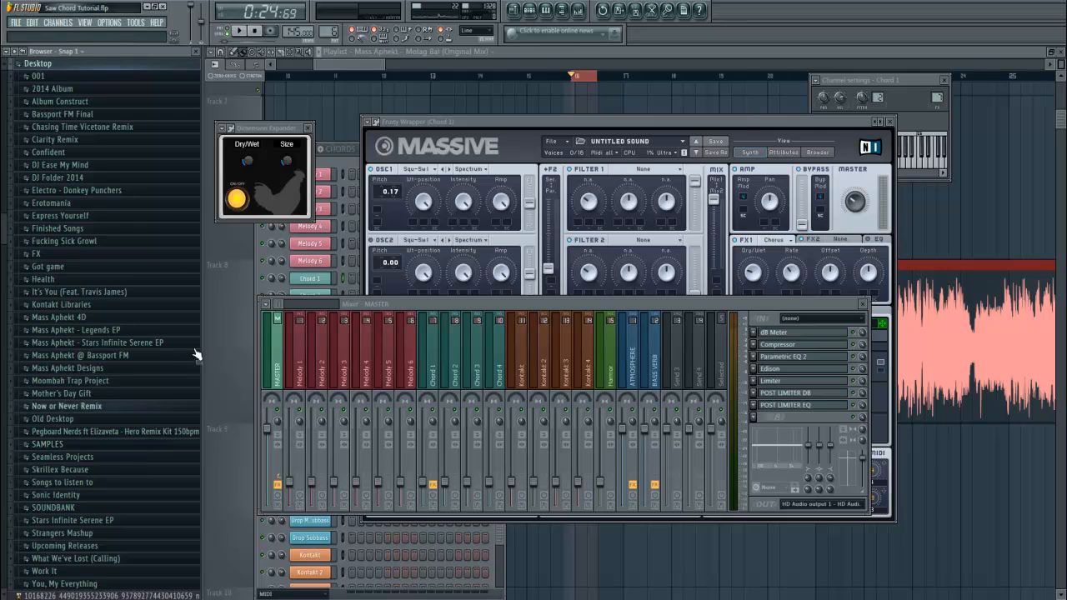
left_click(14, 55)
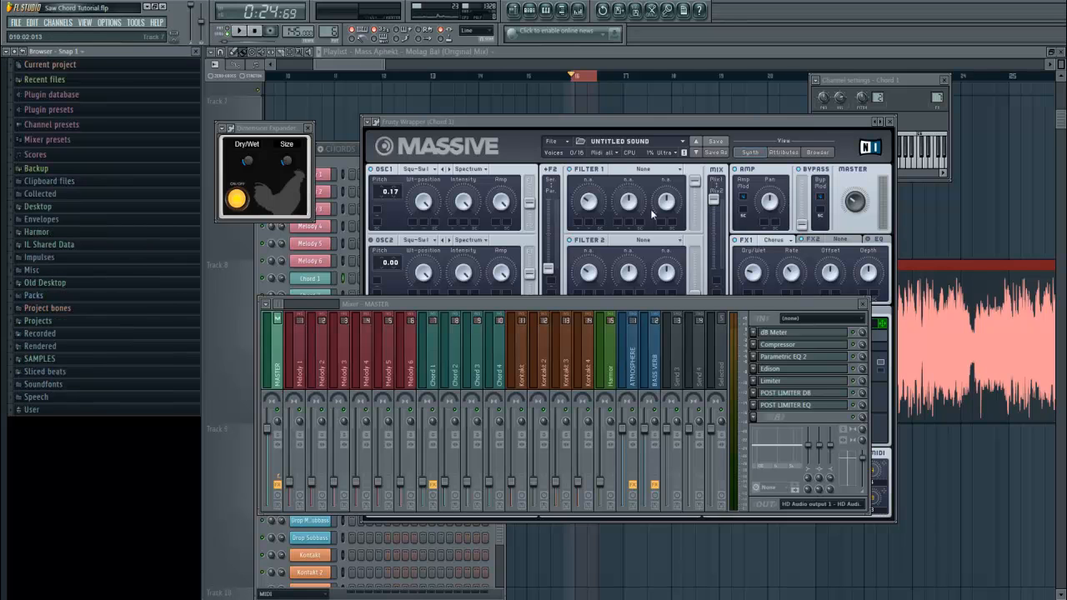
Set Massive's FX2 effect to Dimension Expander and turn on the EQ section.
left_click_drag(564, 125, 469, 130)
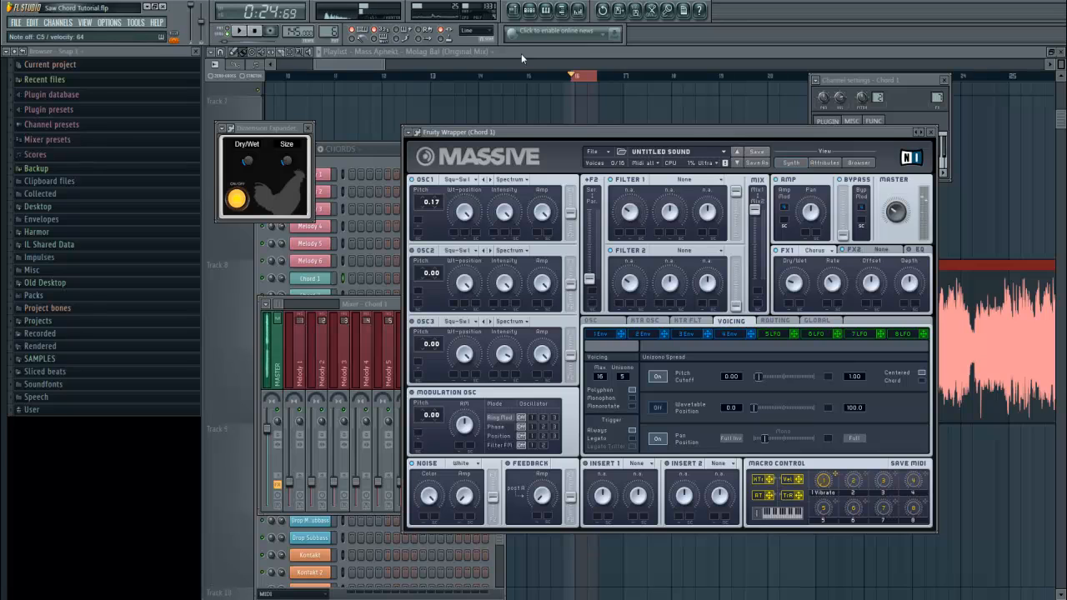
left_click_drag(578, 131, 390, 120)
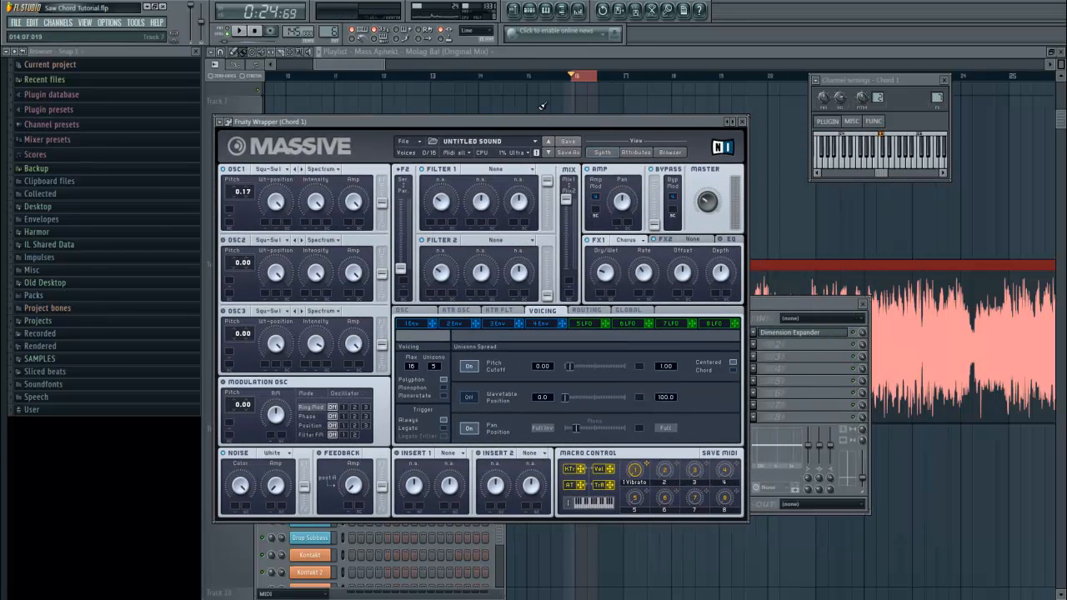
left_click(683, 239)
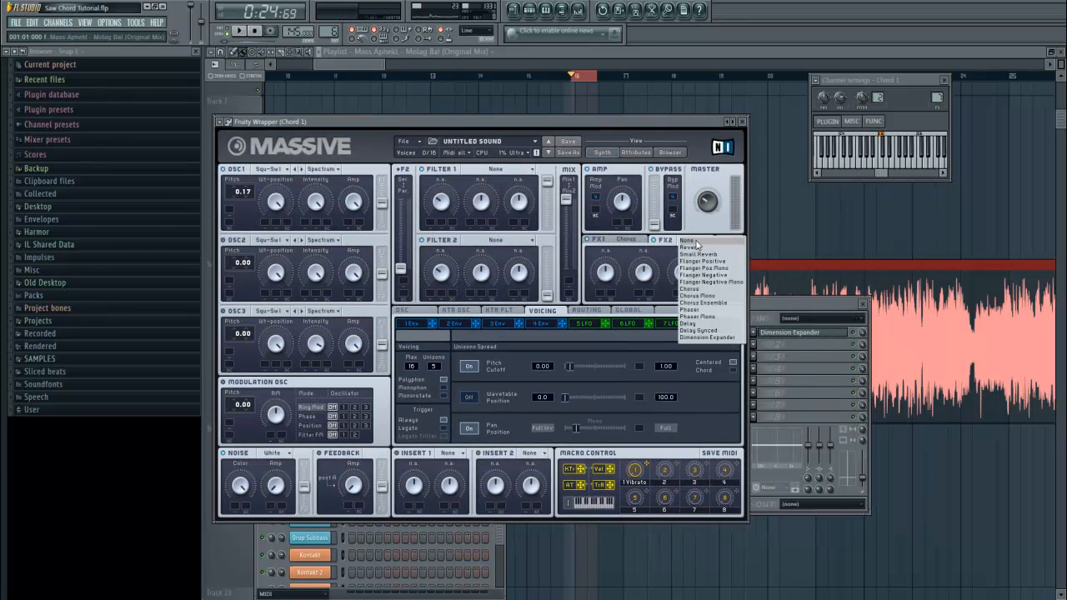
left_click(648, 292)
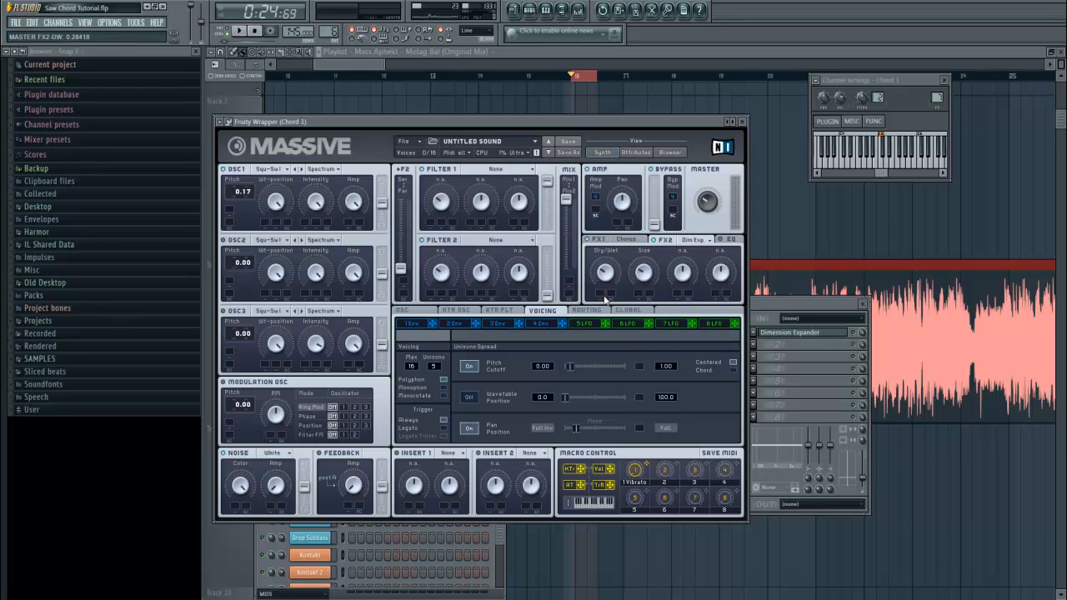
left_click(728, 241)
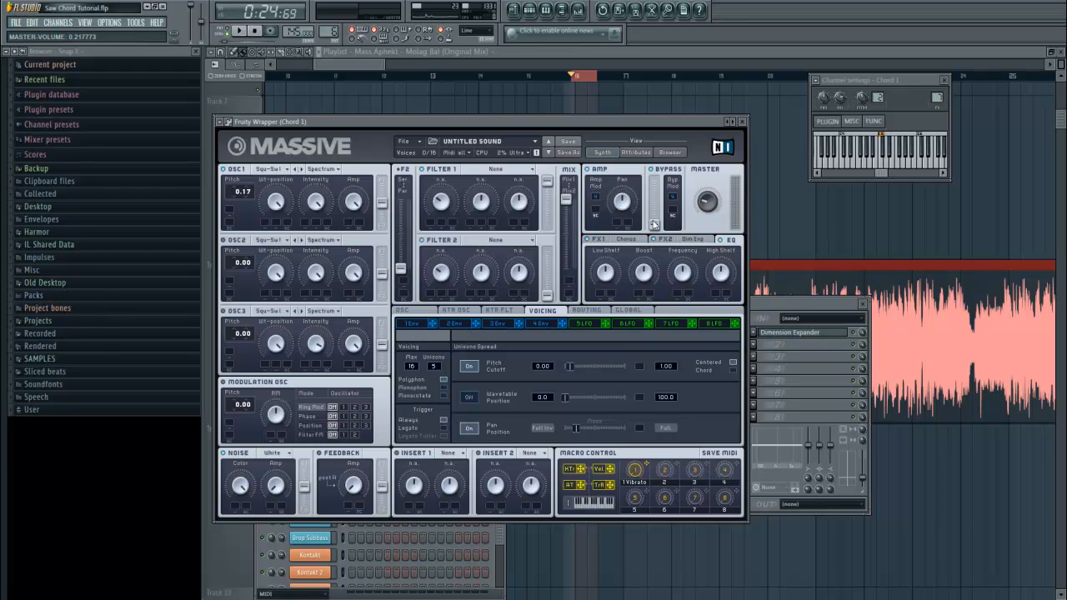
Place a six-step G#4 note at the start of Chord 1's piano roll and audition the A#4 and F4 keys.
left_click(546, 12)
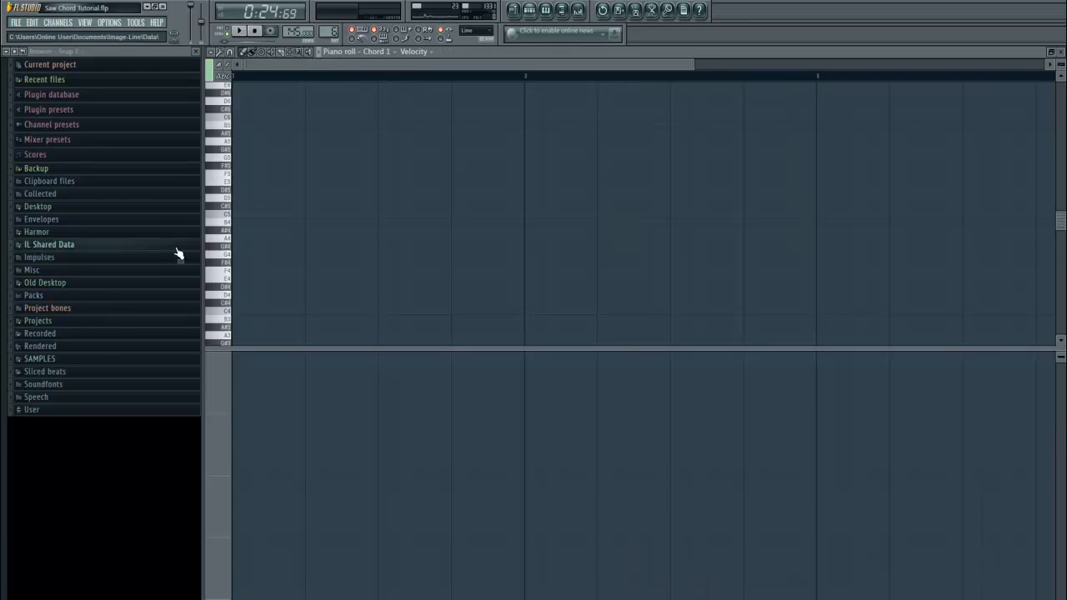
left_click(241, 246)
left_click_drag(271, 247, 329, 248)
right_click(310, 248)
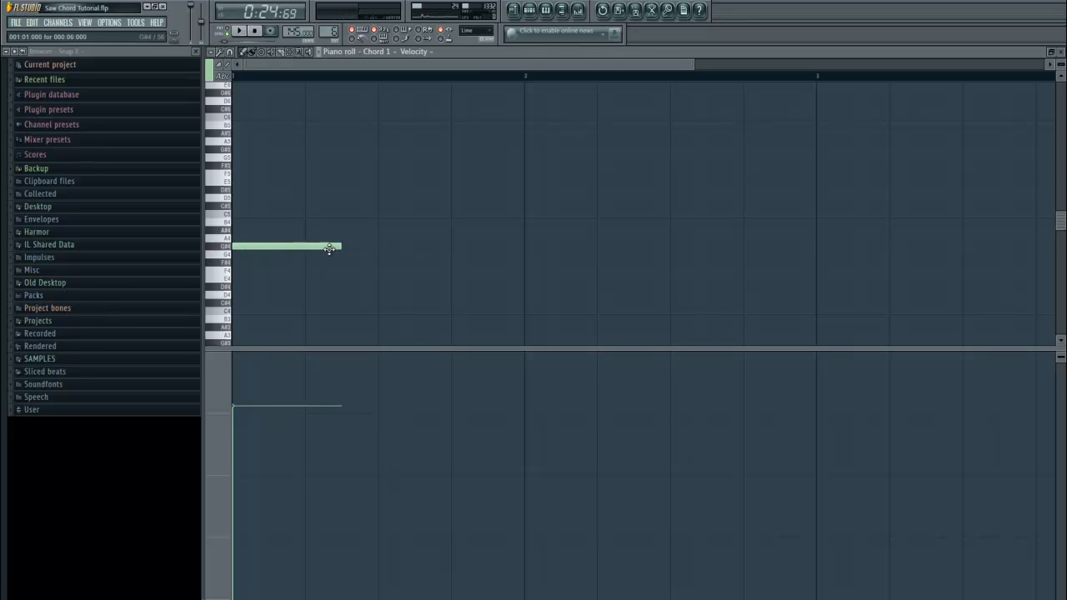
left_click(218, 246)
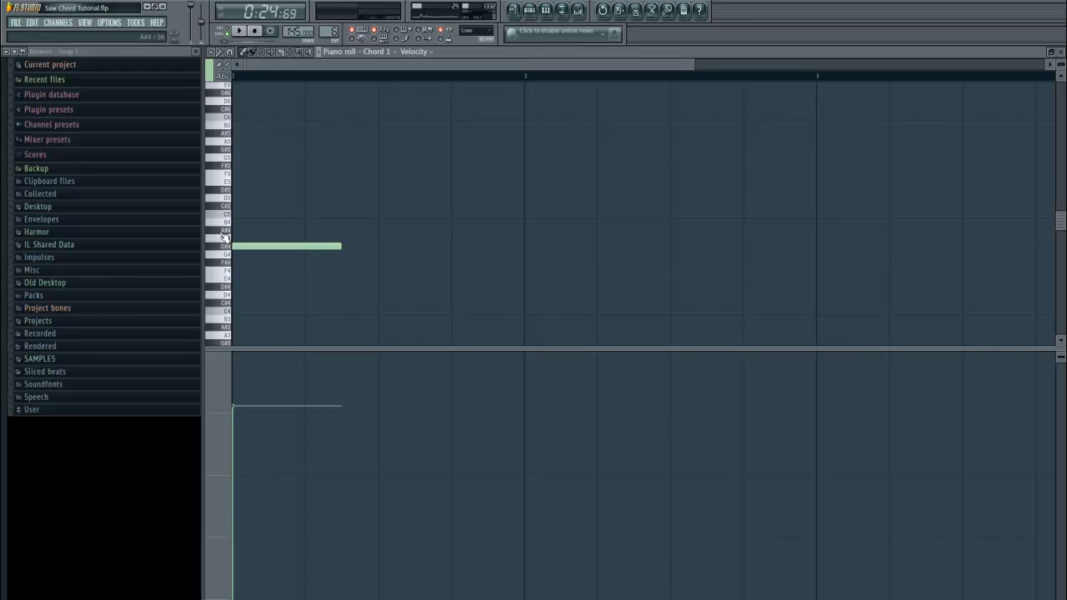
left_click(222, 232)
left_click(228, 272)
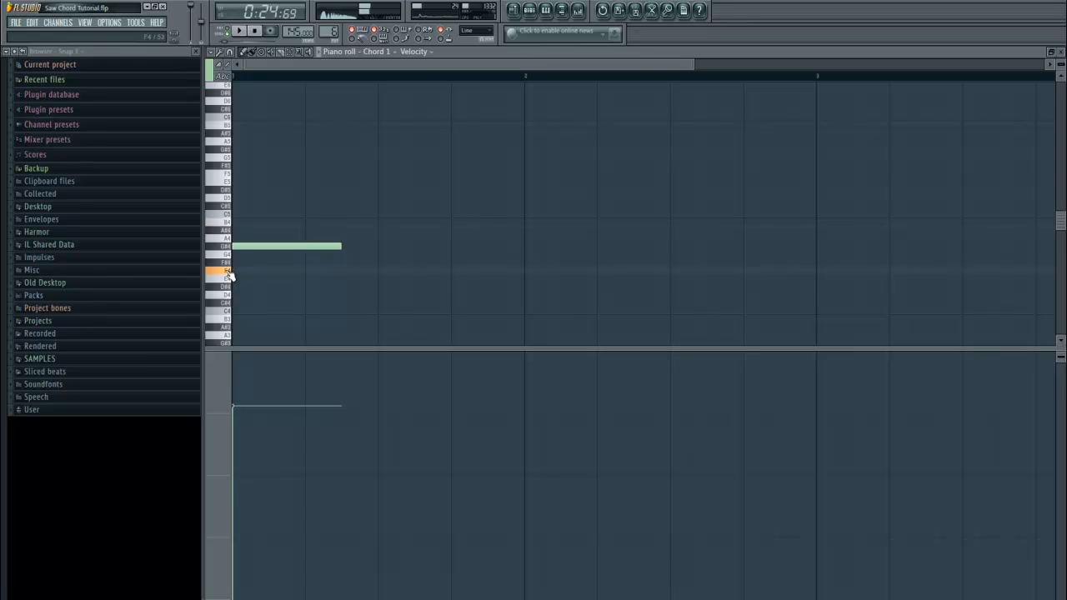
Add A#4, F4 and F#4 notes in sequence after the G#4 note, making all four half a bar long.
left_click(360, 230)
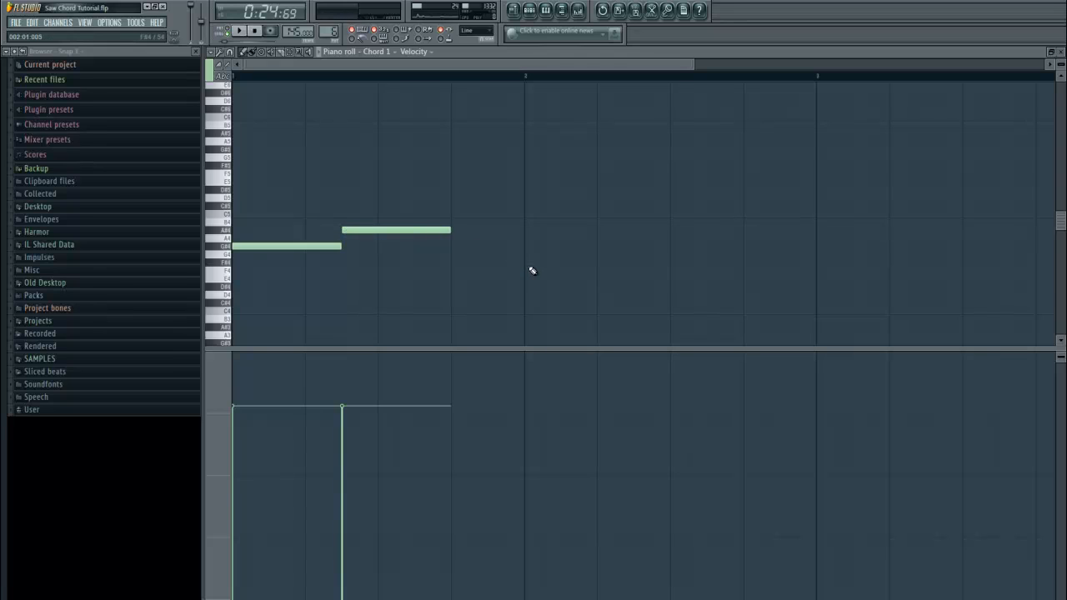
left_click_drag(376, 230, 412, 231)
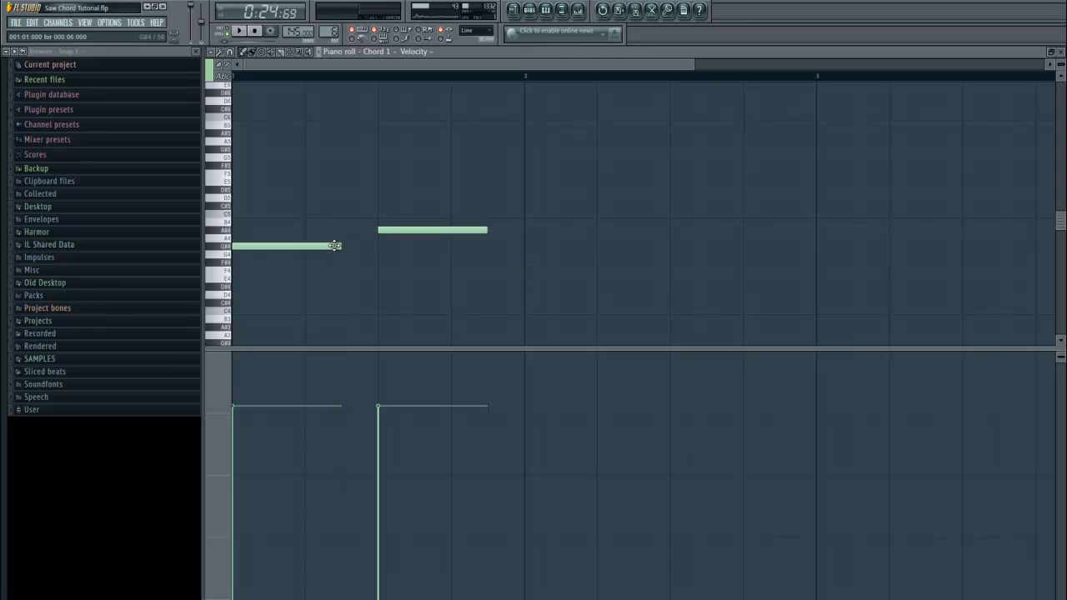
left_click_drag(339, 246, 378, 246)
left_click(490, 231)
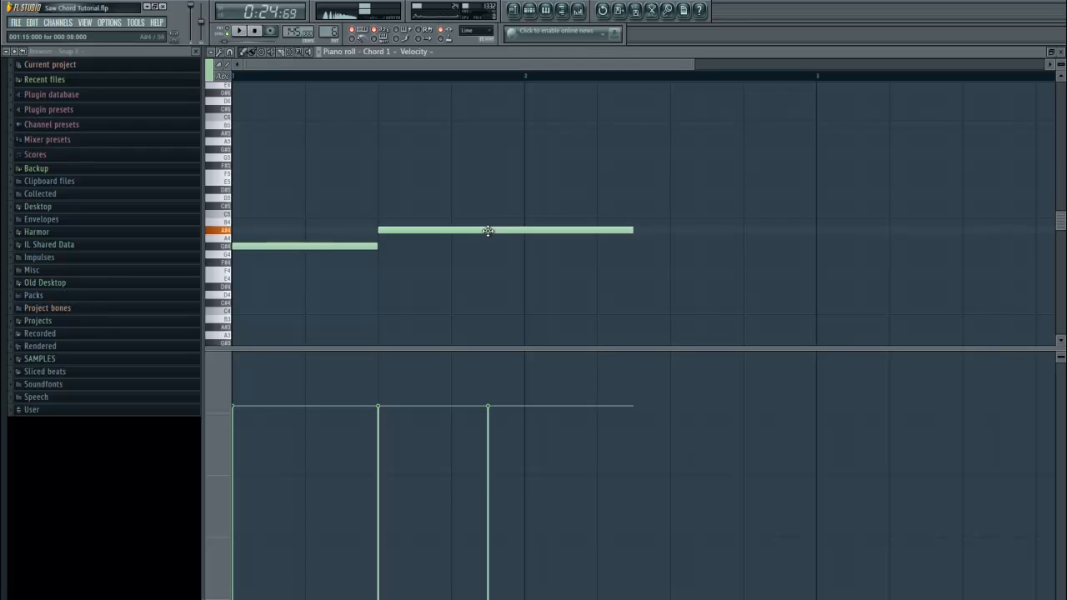
right_click(491, 232)
left_click_drag(485, 231, 526, 231)
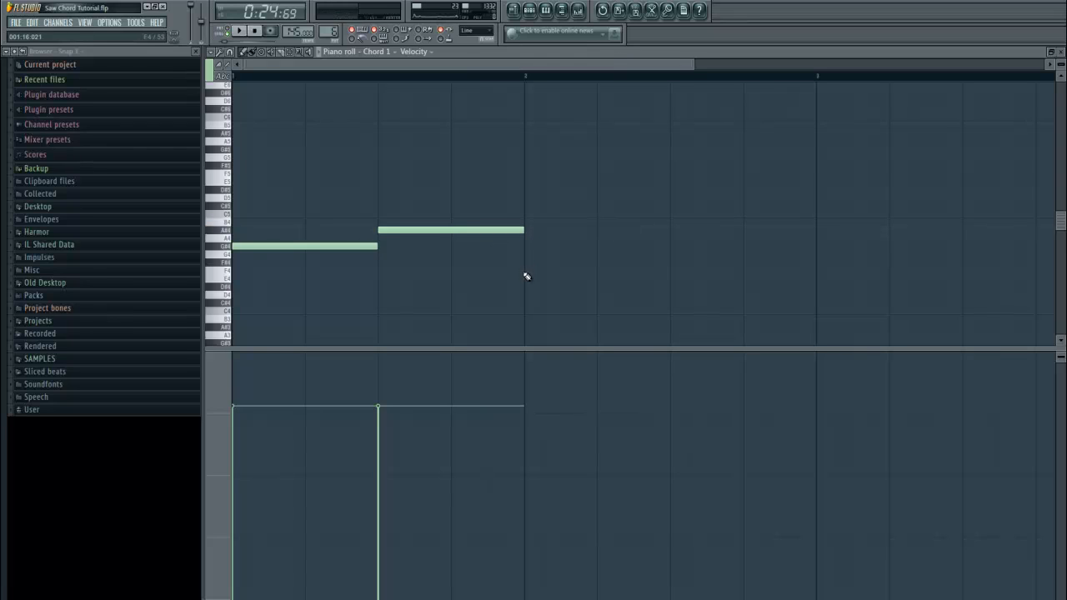
left_click(538, 272)
left_click(684, 263)
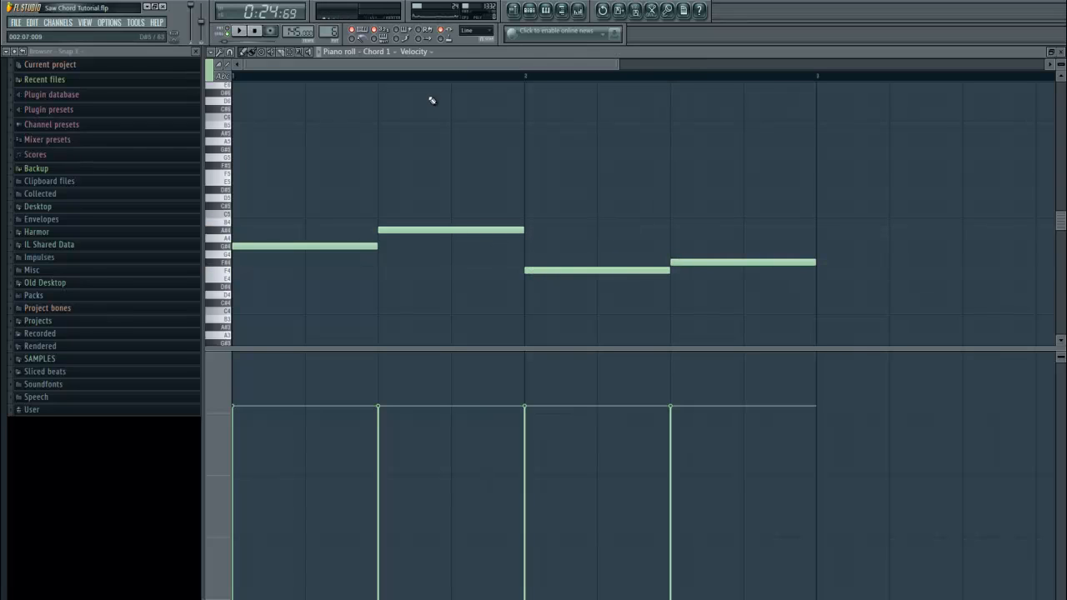
Play back the four-note root progression in Chord 1 and stop playback.
left_click(237, 30)
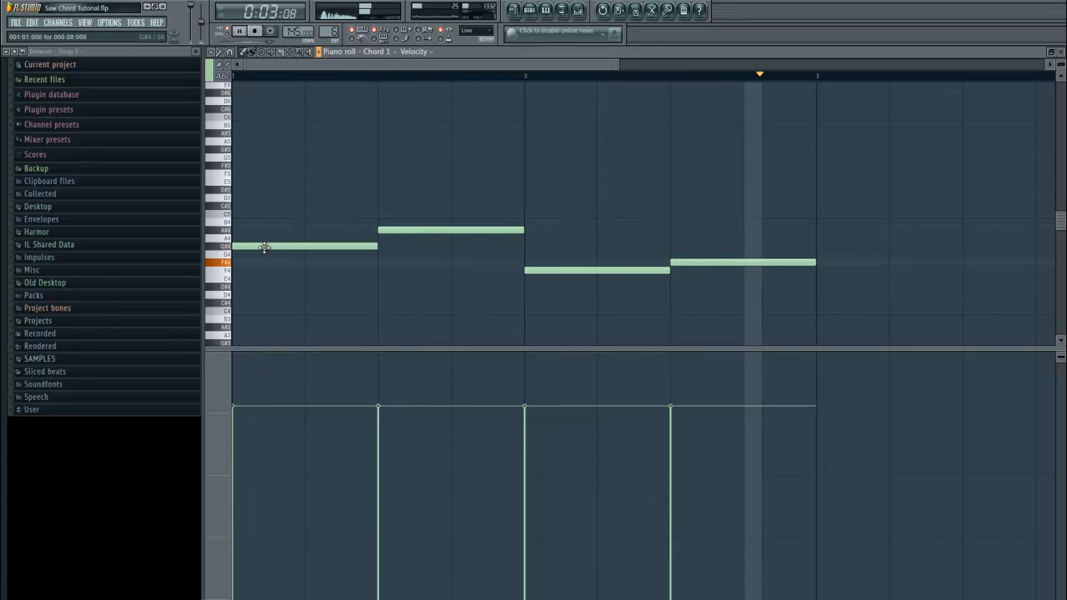
mouse_move(264, 248)
left_mouse_down()
mouse_move(264, 236)
mouse_move(259, 248)
left_mouse_up()
left_click(254, 31)
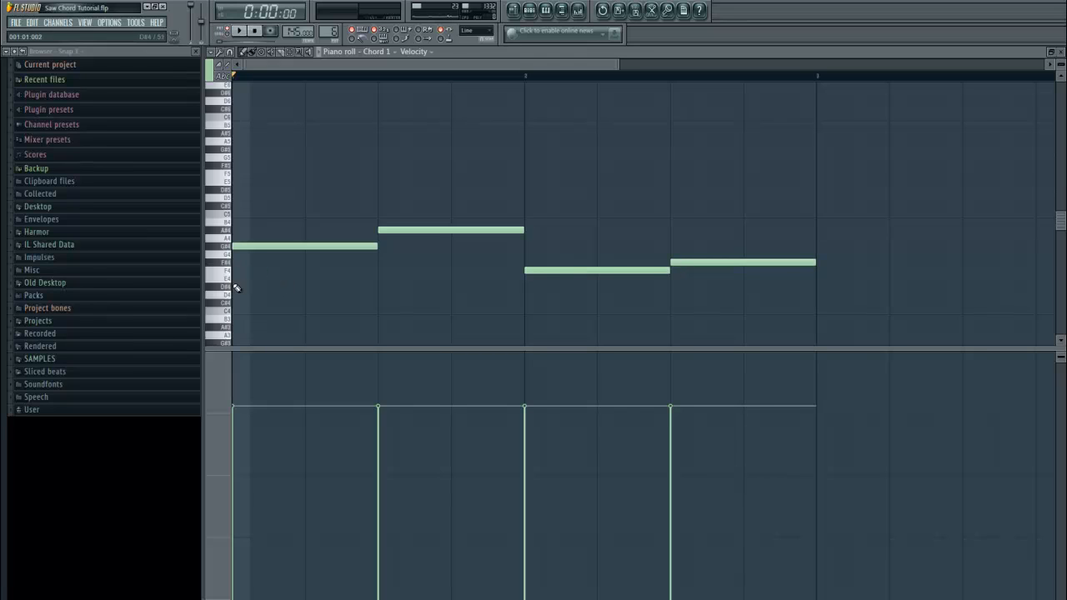
Add D#5, F5, C5 and C#5 notes above the G#4, A#4, F4 and F#4 roots and play back the result.
scroll(236, 287, "up", 2)
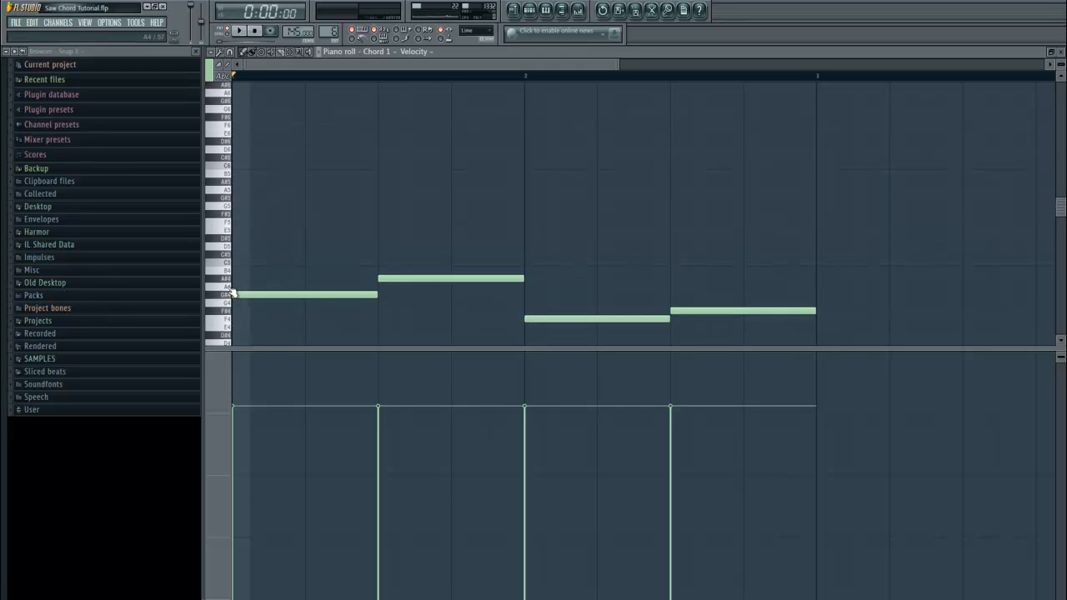
left_click(237, 241)
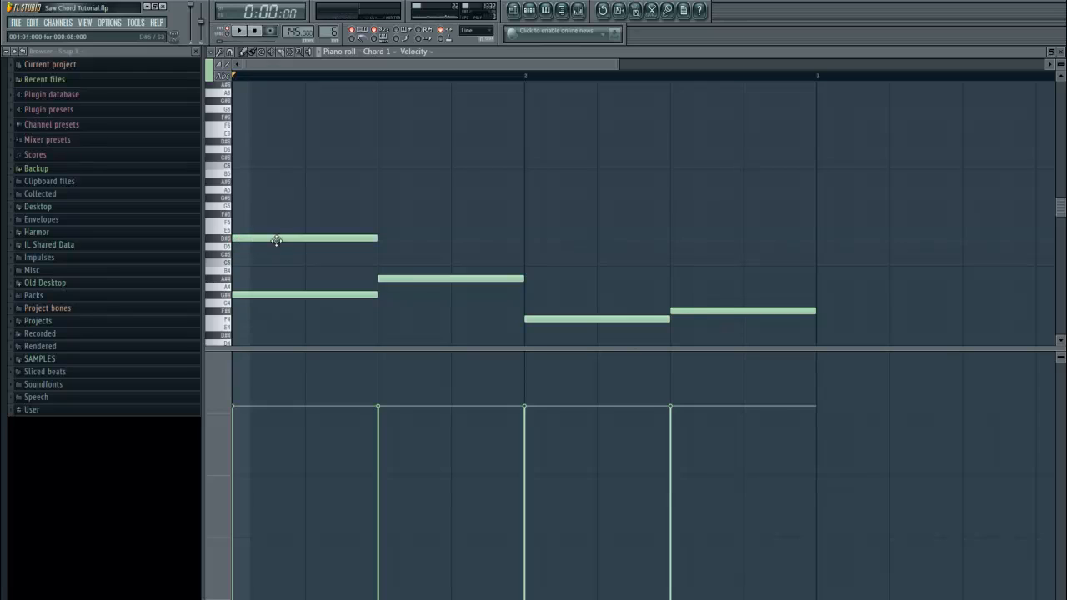
left_click(382, 222)
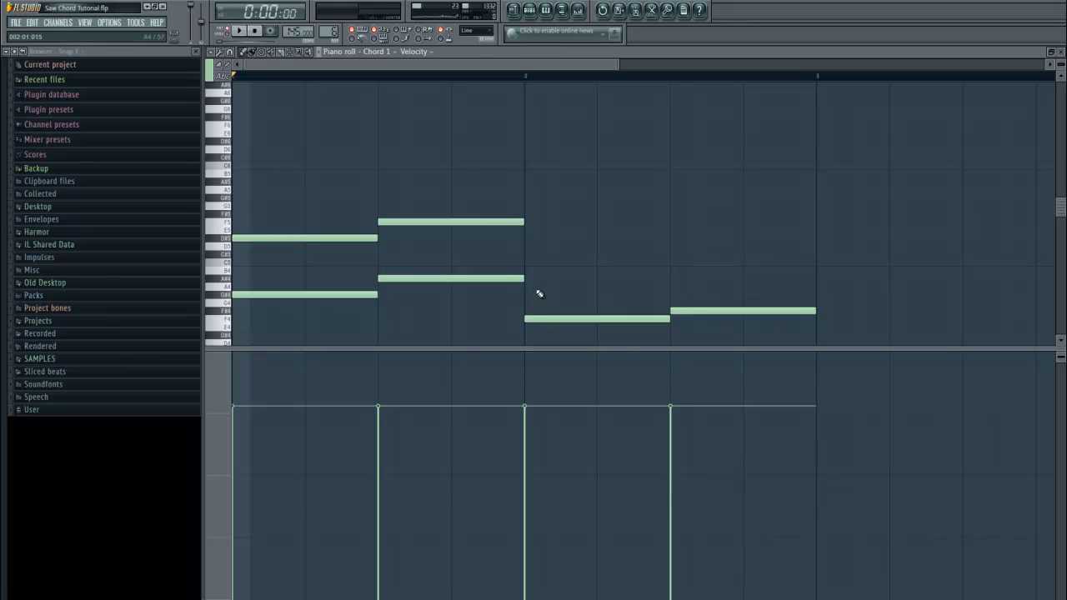
left_click(529, 263)
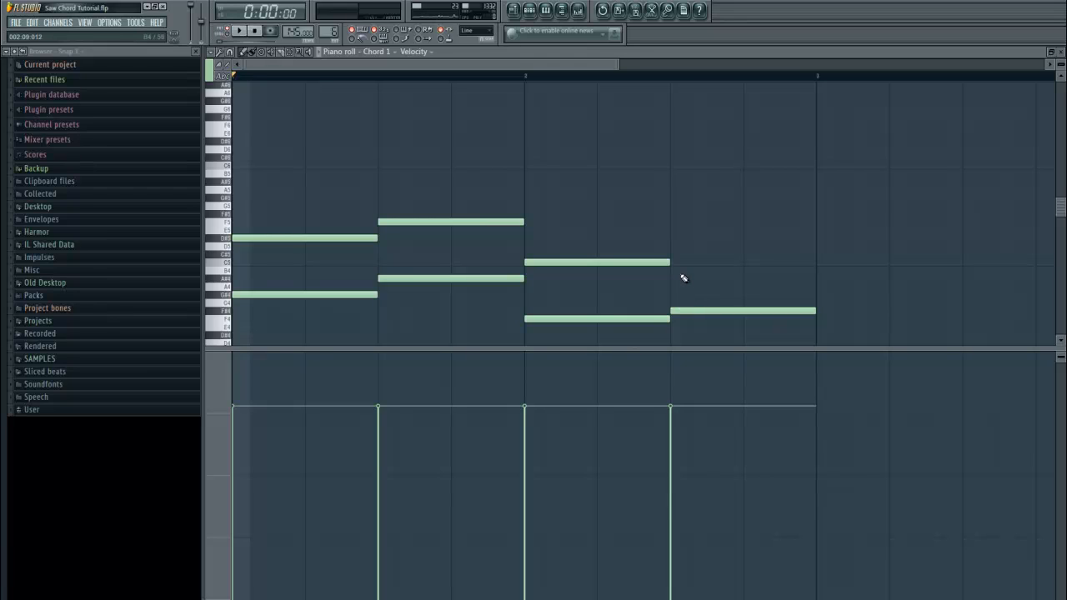
left_click(682, 255)
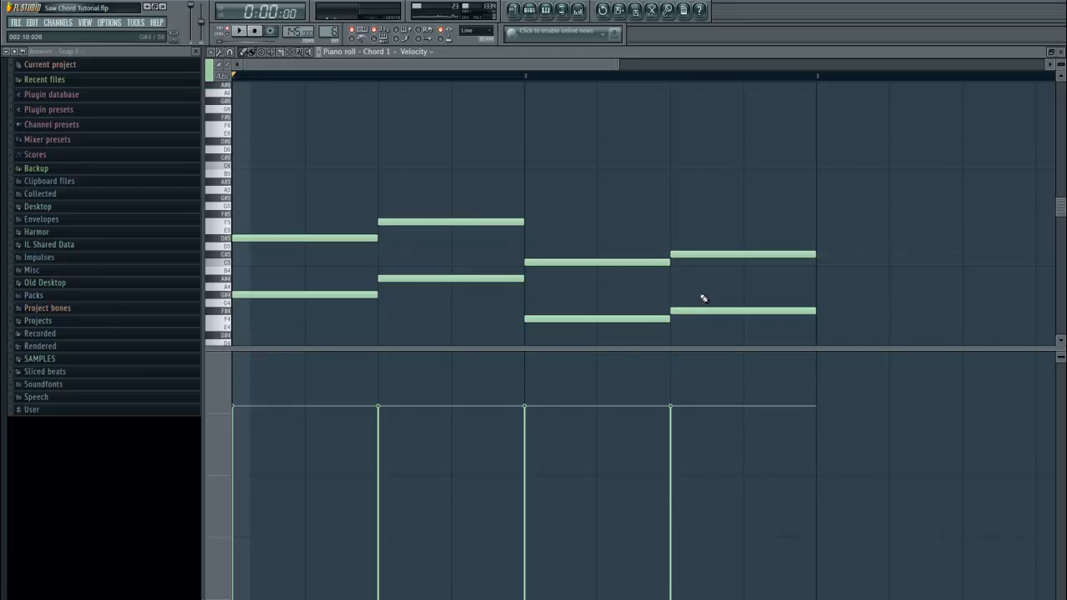
left_click(239, 32)
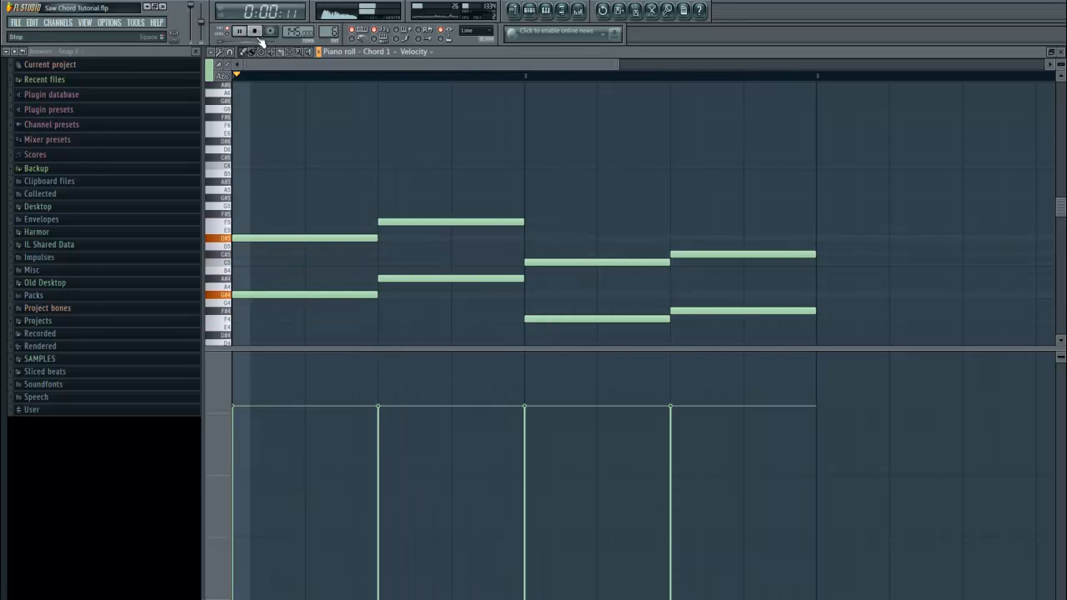
left_click(260, 38)
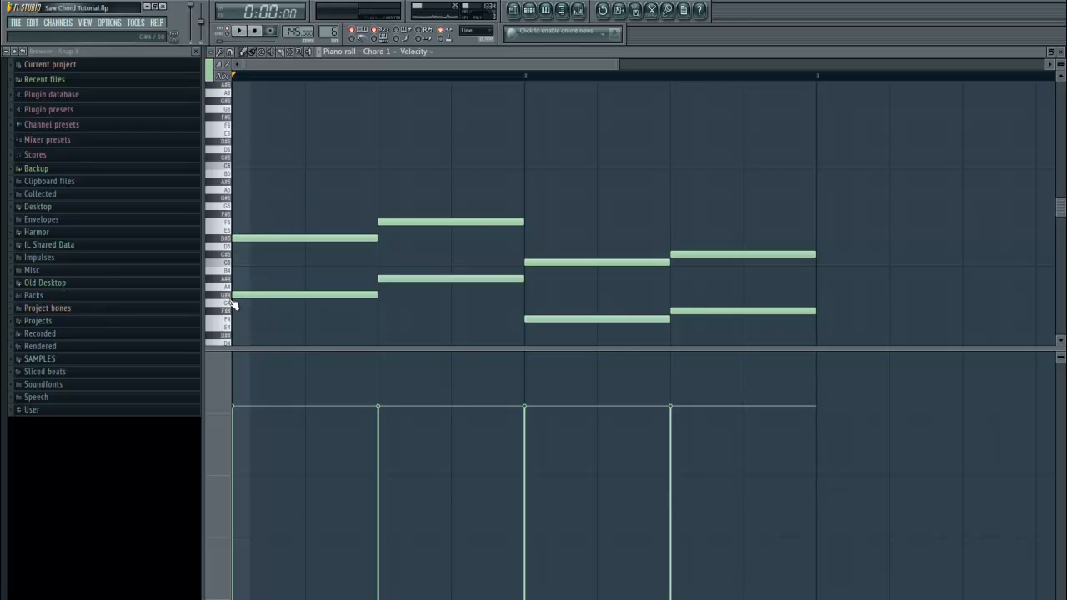
Add top notes to the four chords during playback: A#5 on the first, second and fourth, C#6 on the third.
left_click(236, 182)
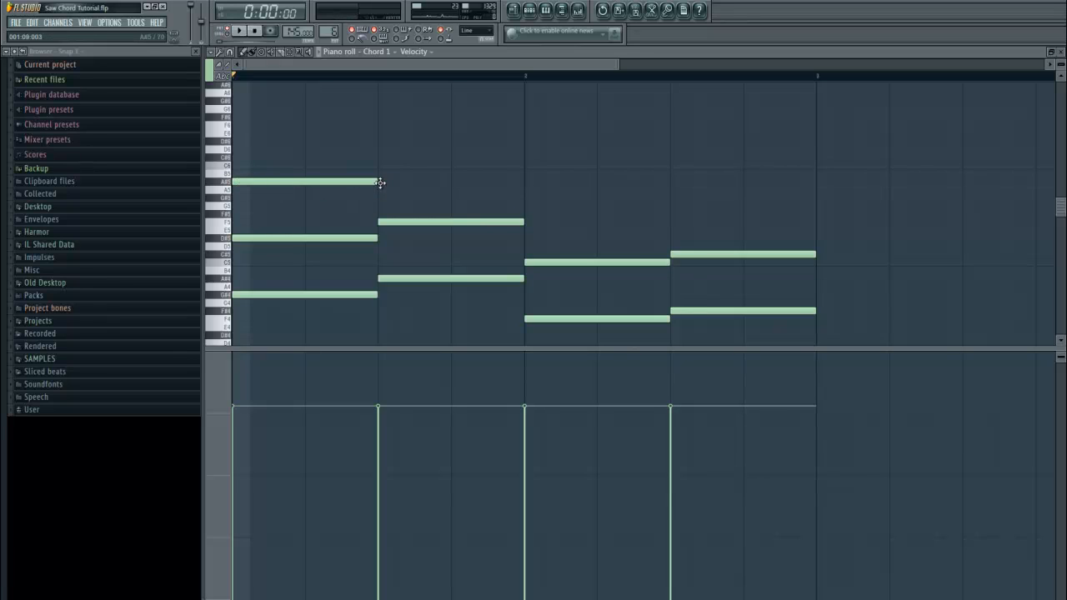
left_click(404, 183)
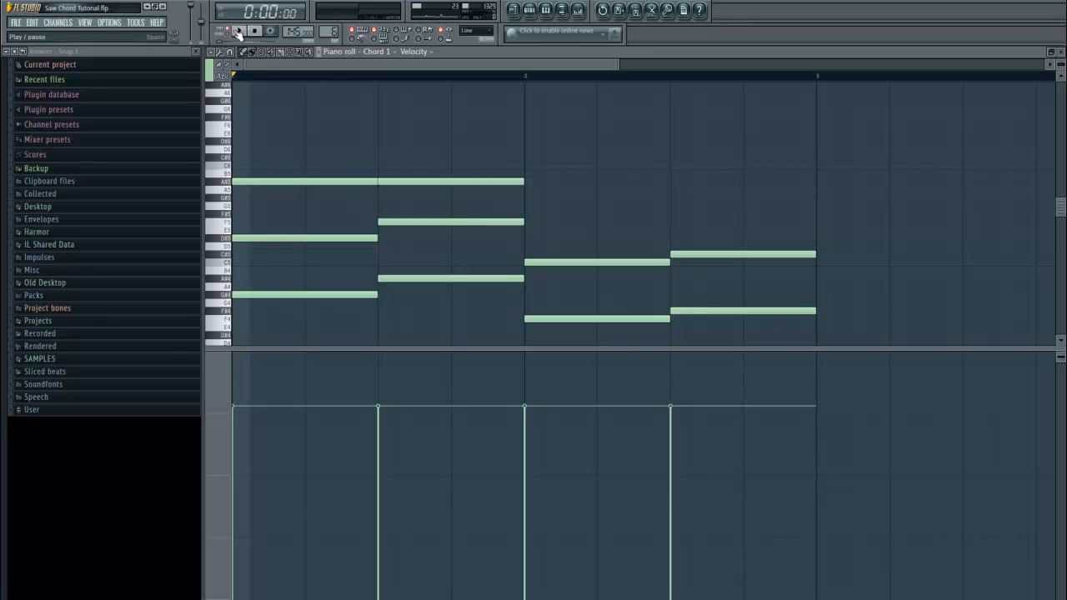
key("space")
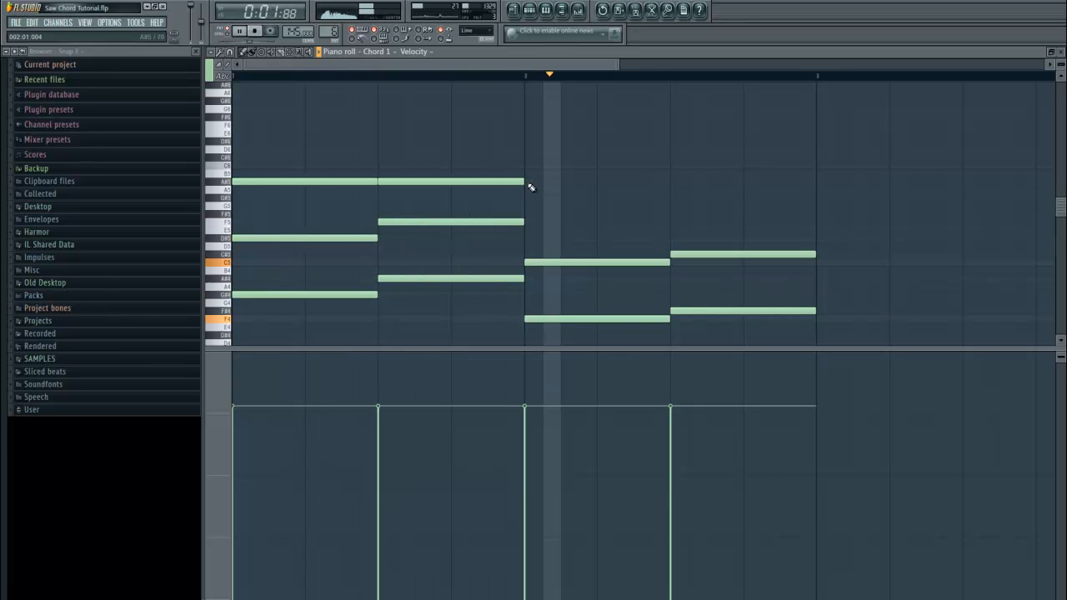
left_click(529, 157)
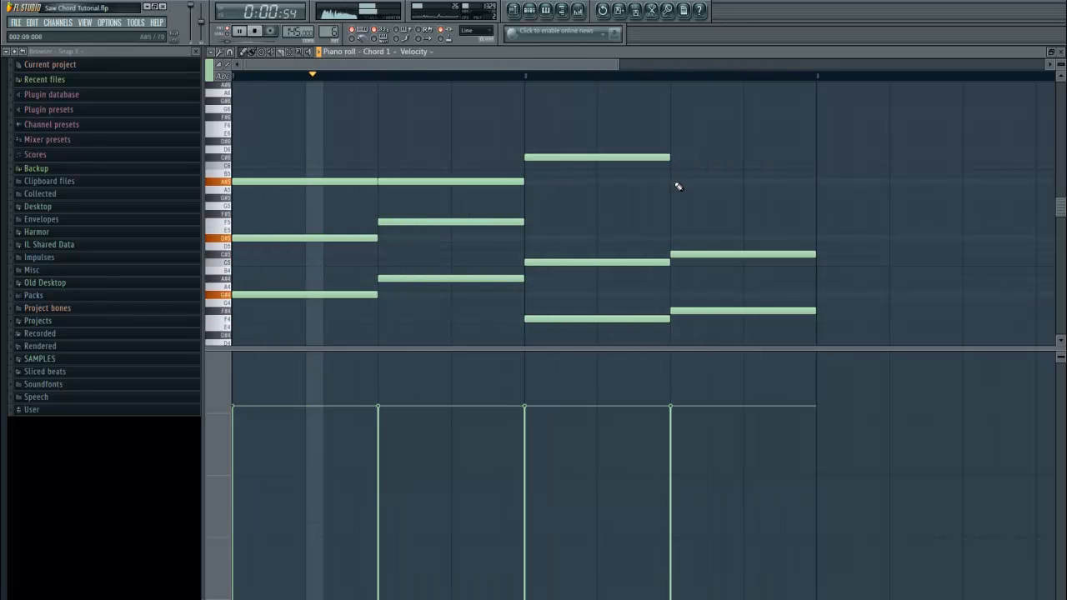
left_click(705, 182)
Try other pitches for the third and fourth chords' top notes, settle both on A#5, and stop playback.
left_click_drag(550, 160, 550, 167)
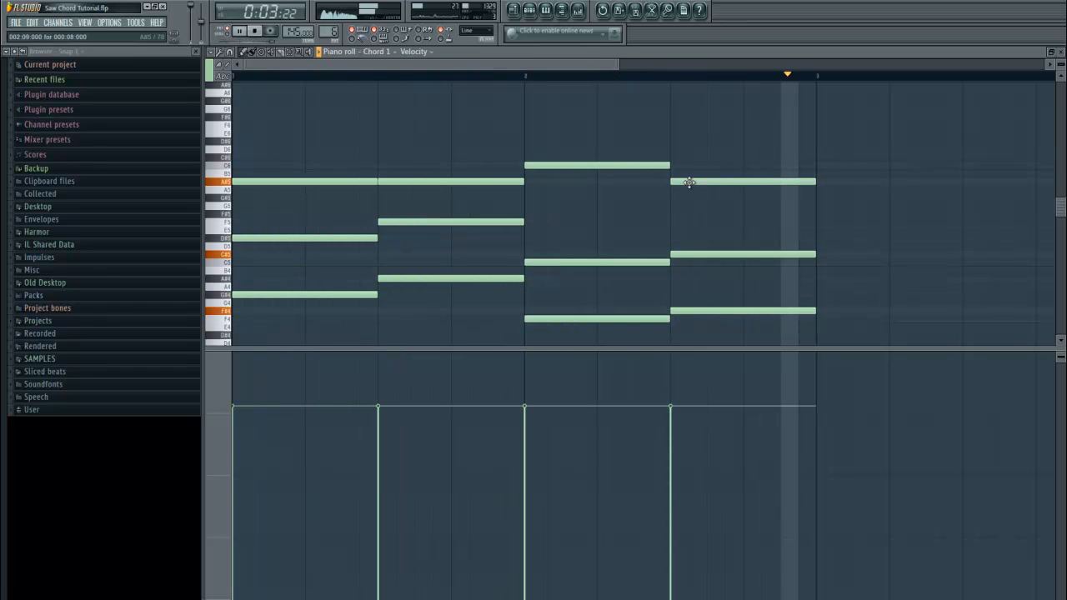
left_click_drag(689, 183, 684, 148)
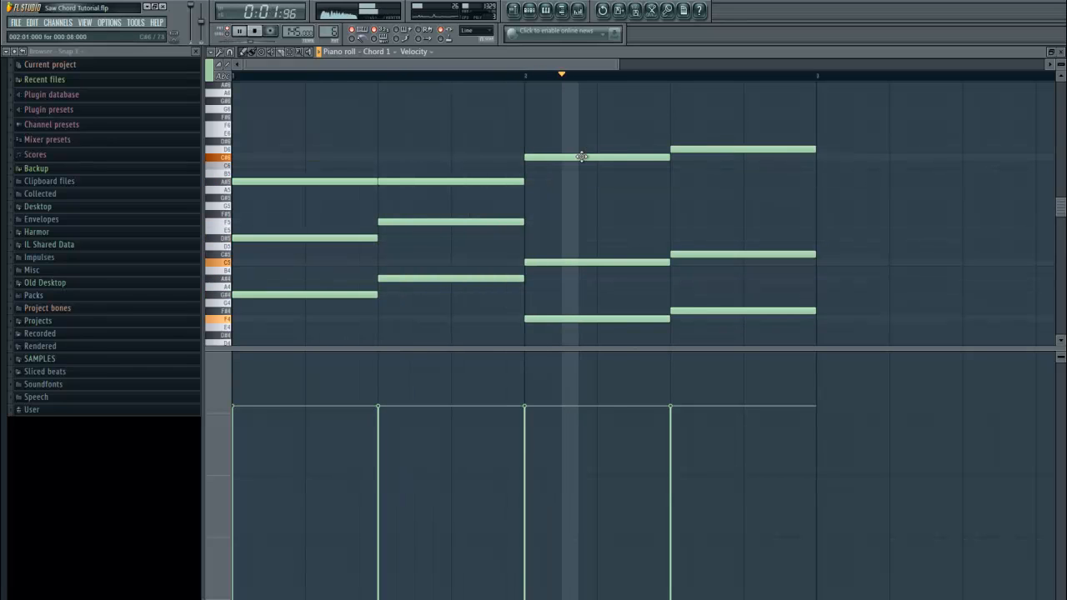
left_click_drag(583, 158, 615, 141)
left_click_drag(691, 150, 693, 184)
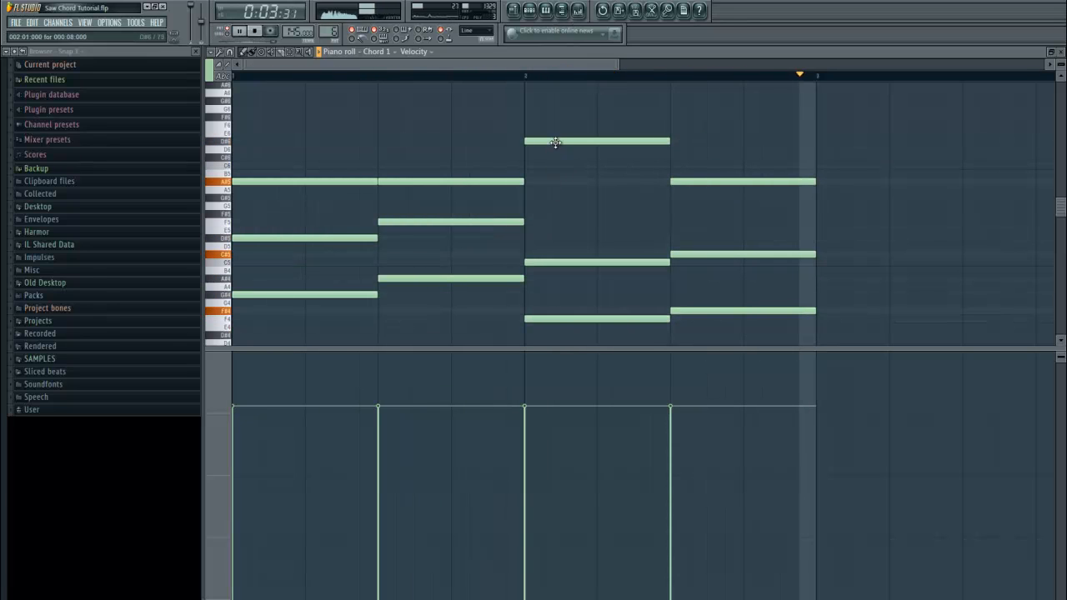
left_click_drag(555, 139, 555, 179)
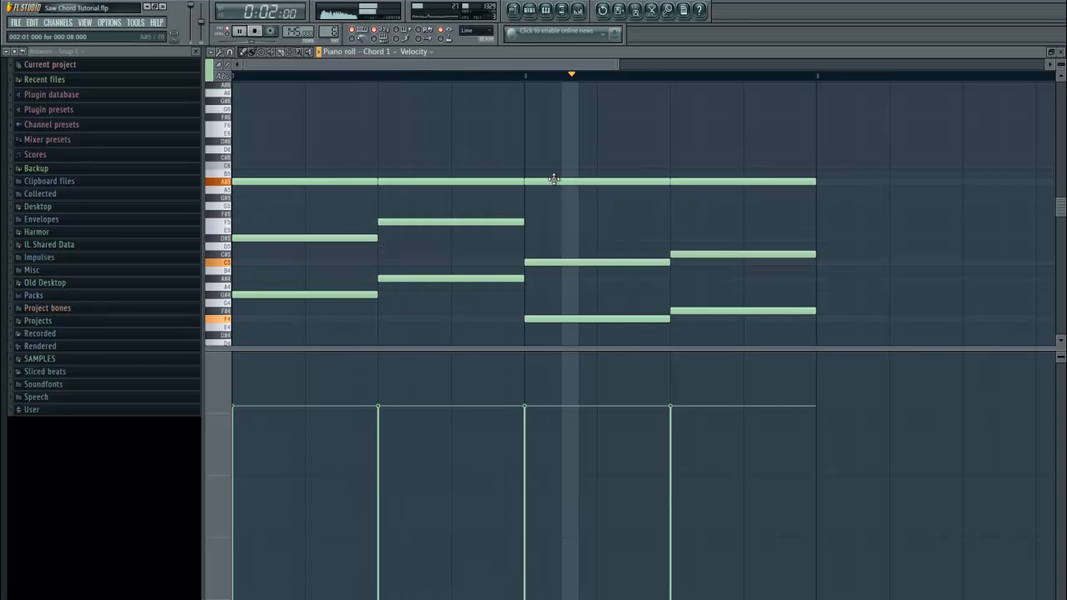
left_click(255, 32)
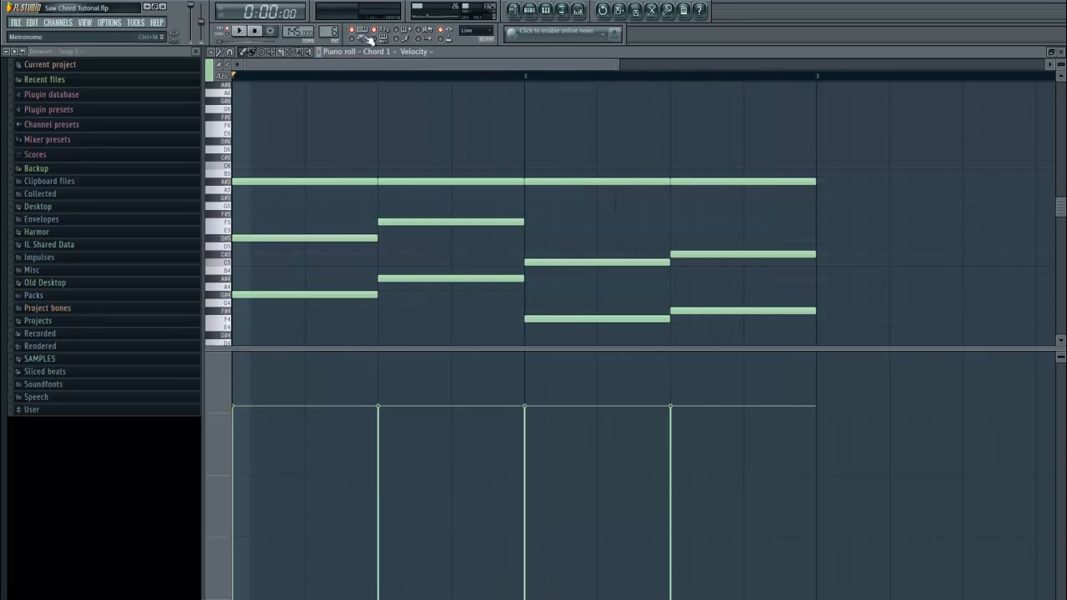
Clone the Chord 1 channel and copy its chord notes into the clone.
left_click(578, 10)
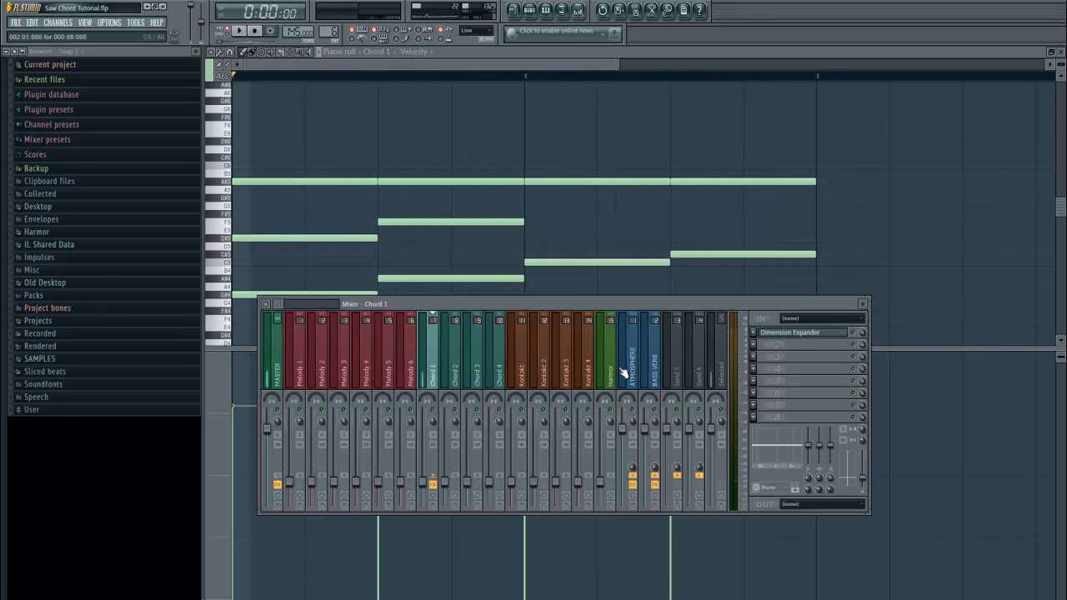
left_click(536, 12)
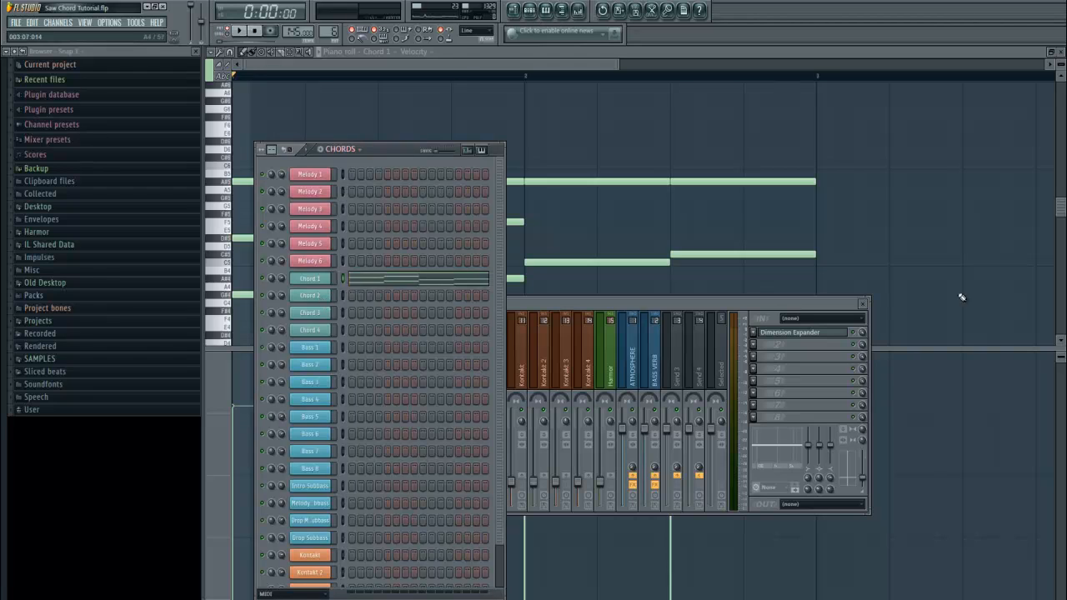
right_click(301, 279)
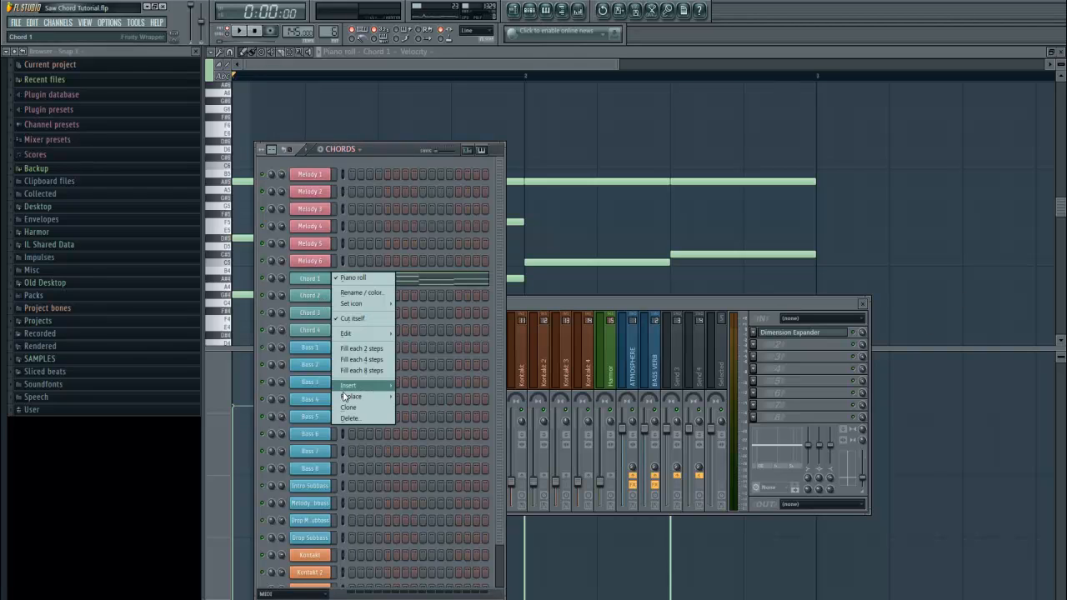
left_click(359, 404)
right_click(330, 281)
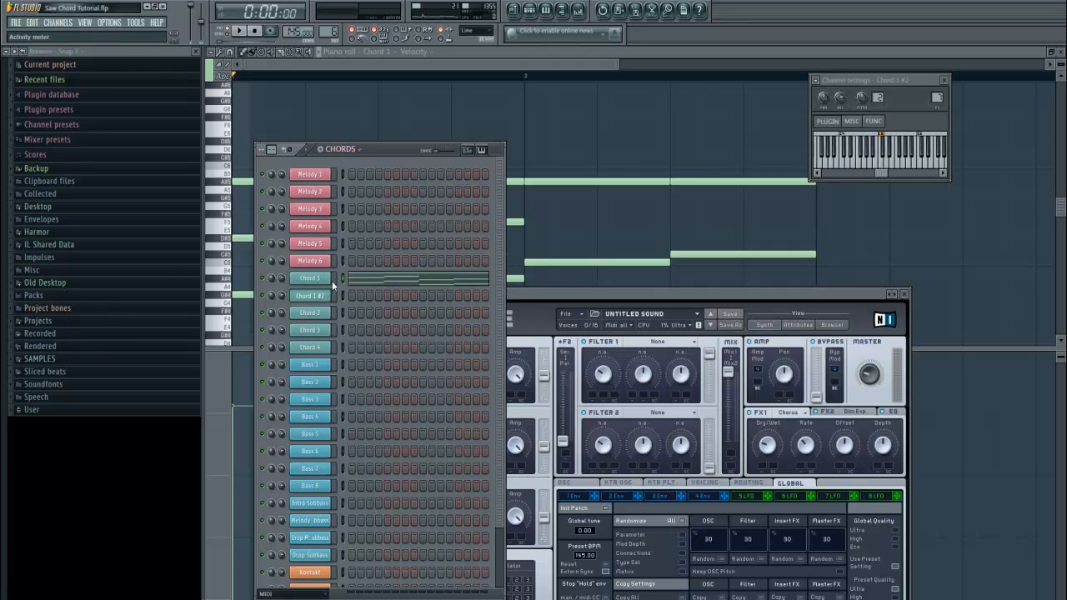
mouse_move(373, 337)
left_click(413, 346)
right_click(331, 293)
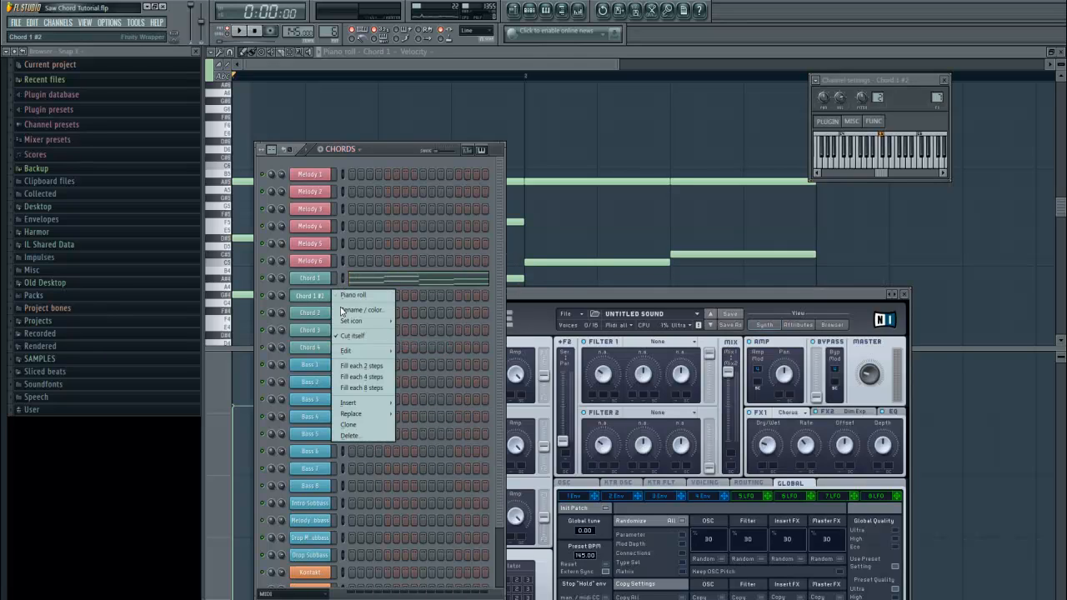
left_click(413, 367)
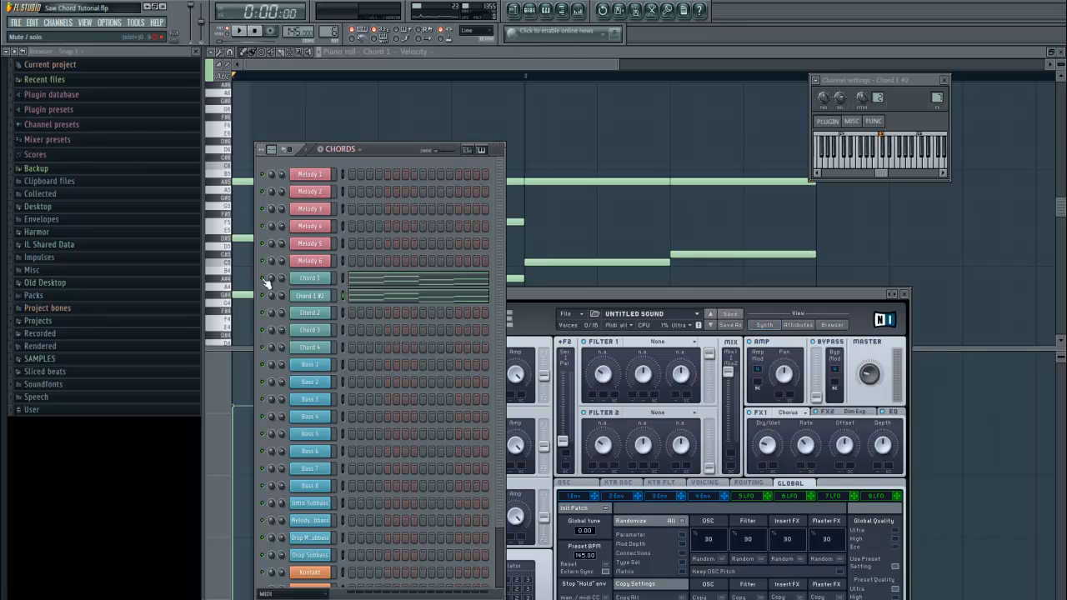
Reset the cloned channel's Massive to a new sound and show its voicing settings.
left_click(313, 296)
left_click(313, 295)
left_click_drag(561, 292, 623, 111)
left_click(636, 134)
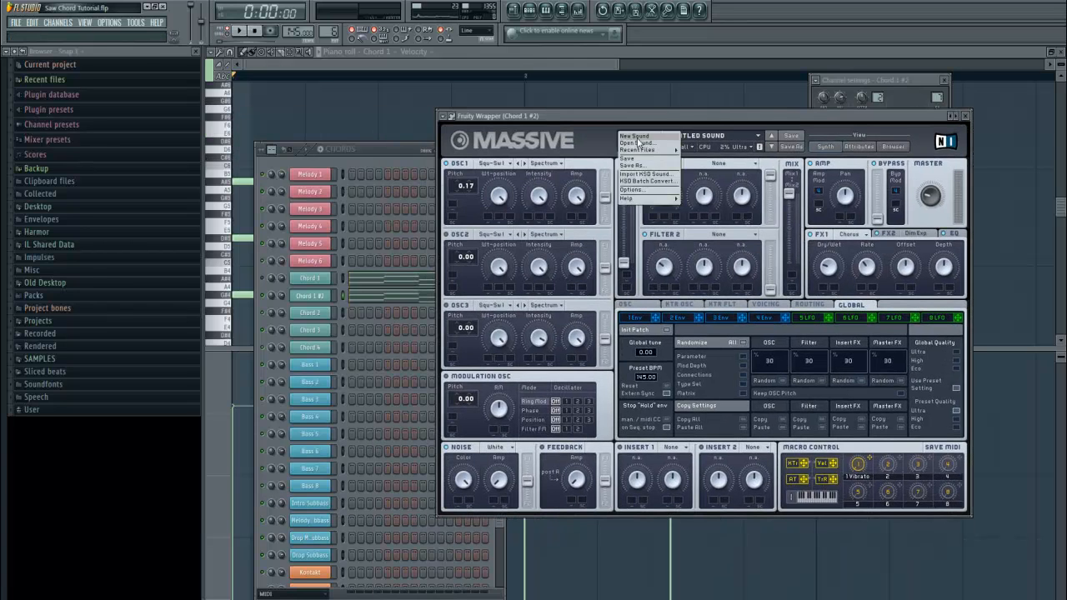
left_click(638, 140)
left_click_drag(545, 115, 457, 85)
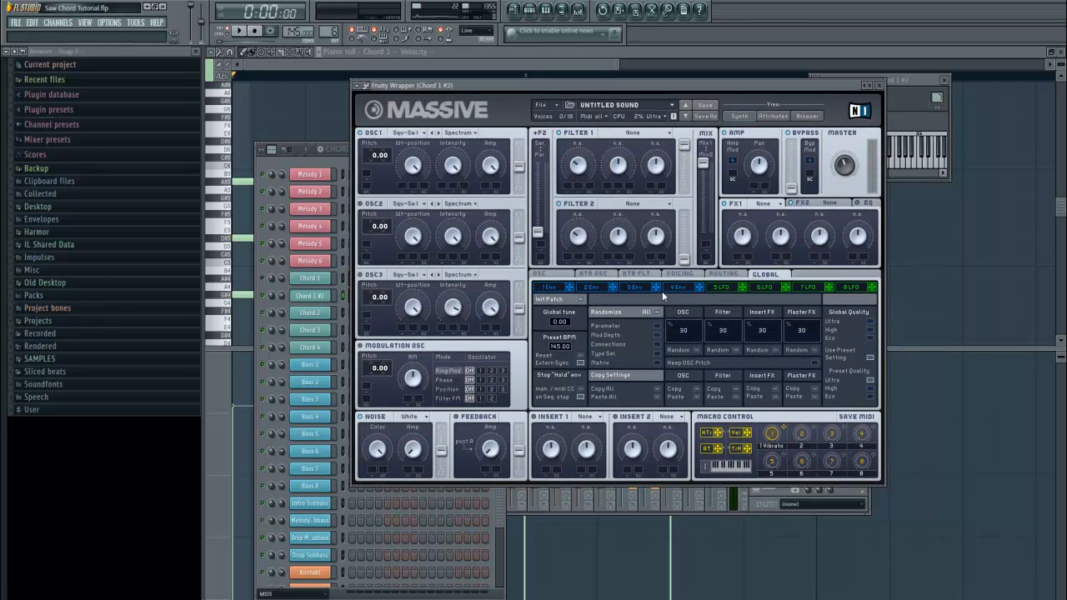
left_click(680, 273)
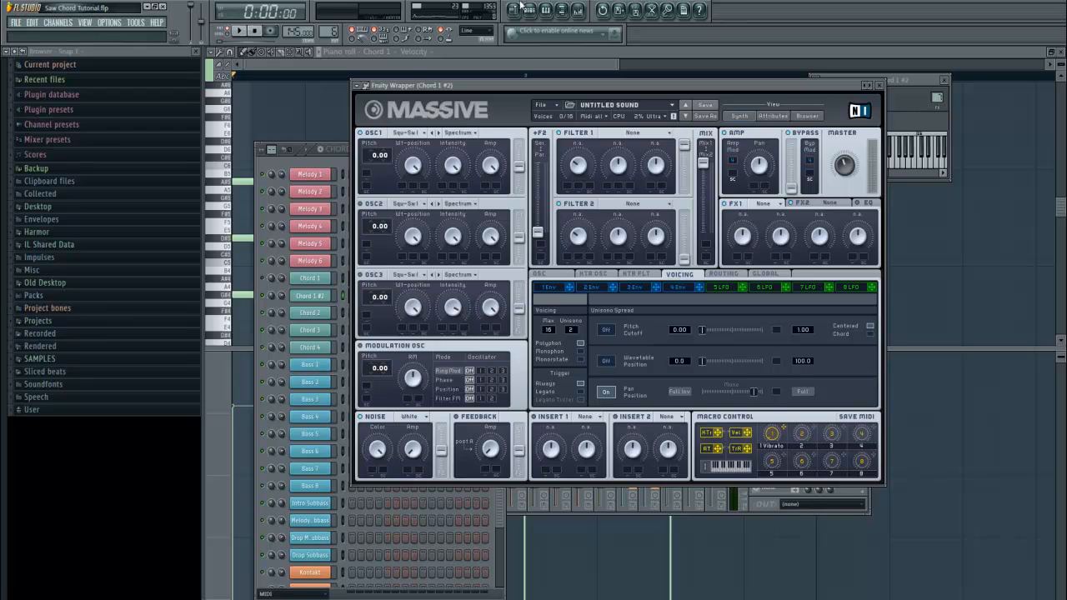
Play back the chord pattern to hear the cloned channel alongside the original Chord 1.
left_click(561, 10)
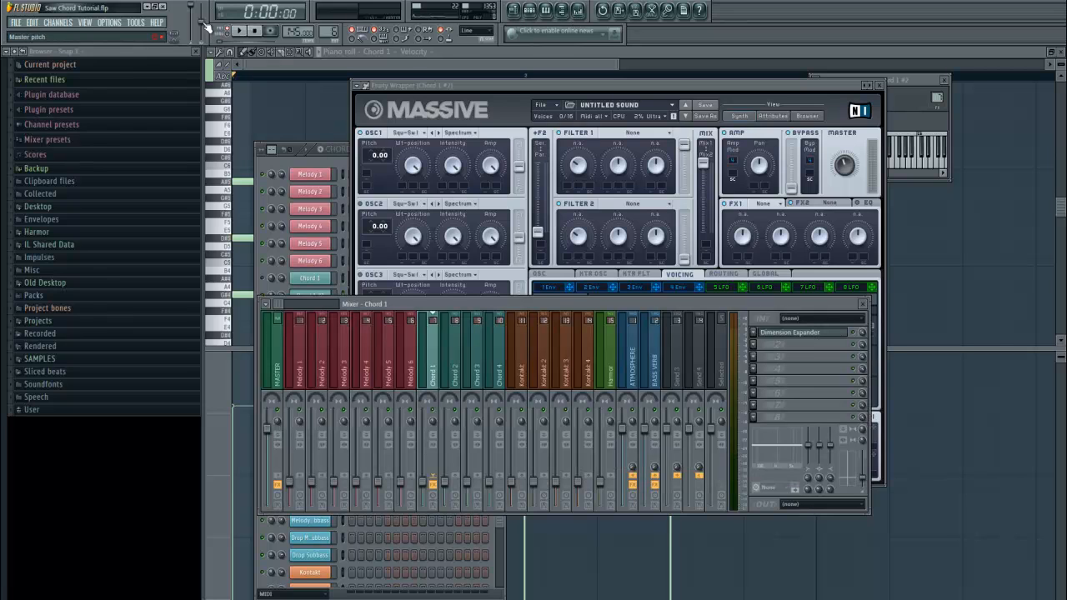
left_click(340, 166)
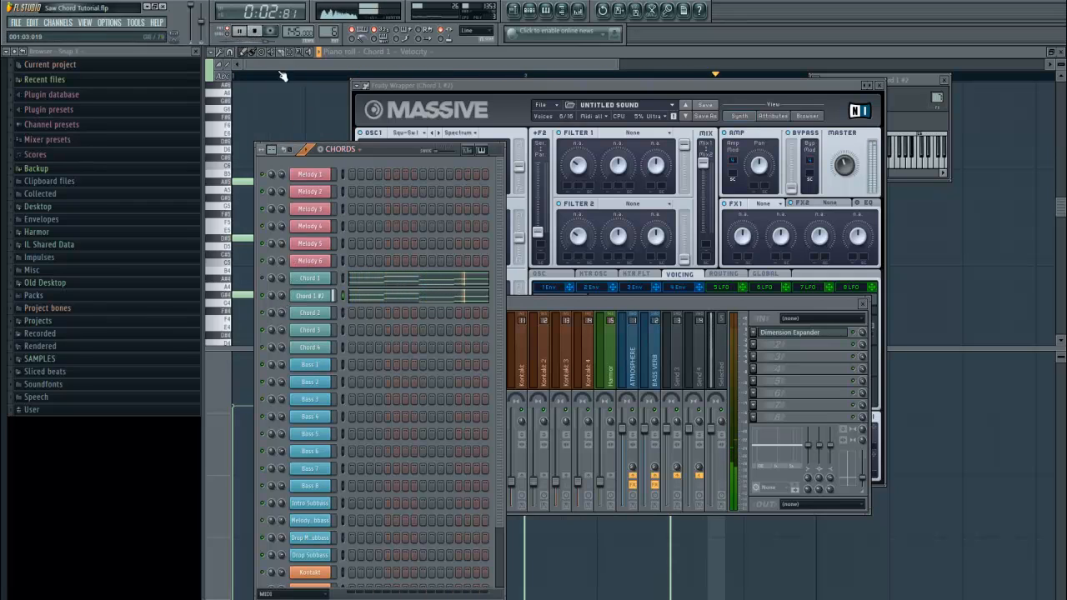
key("space")
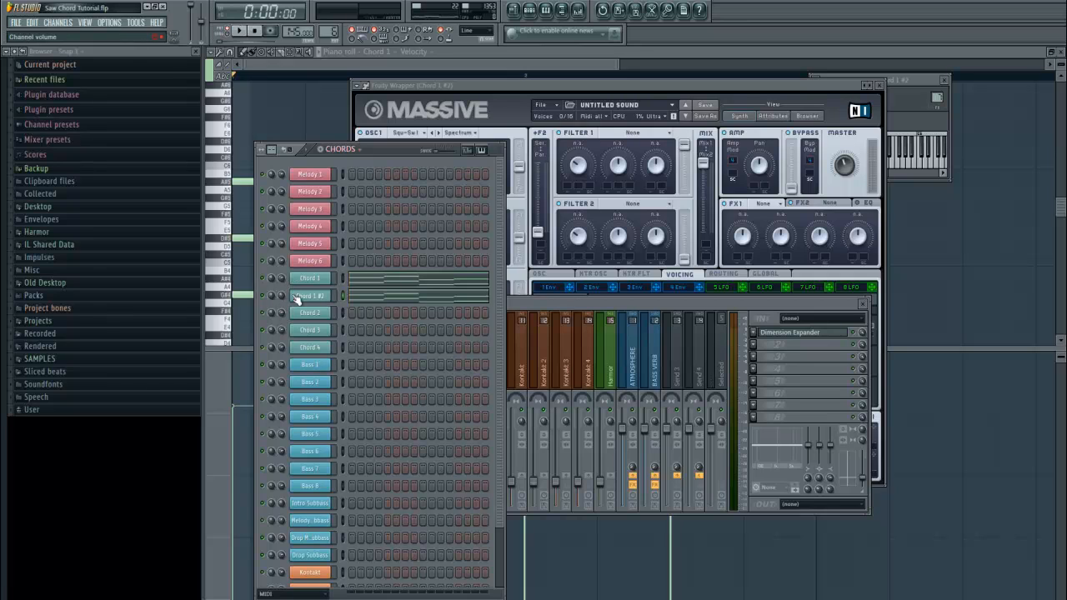
key("space")
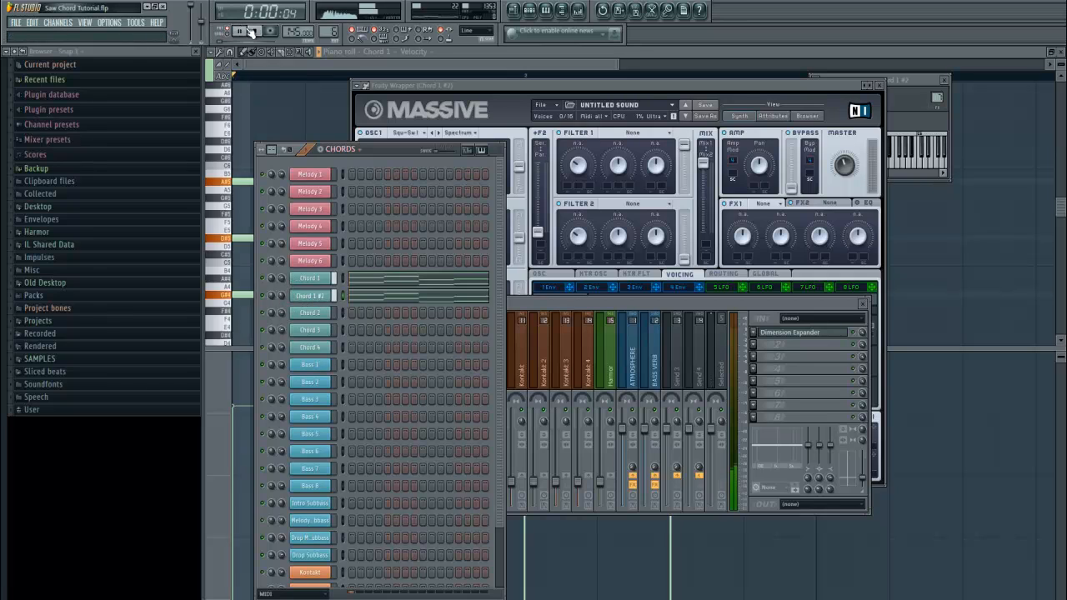
Stop playback and add Fruity Love Philter to the Chord 1 mixer track's second effect slot, using the Simple lowpass preset.
left_click(577, 303)
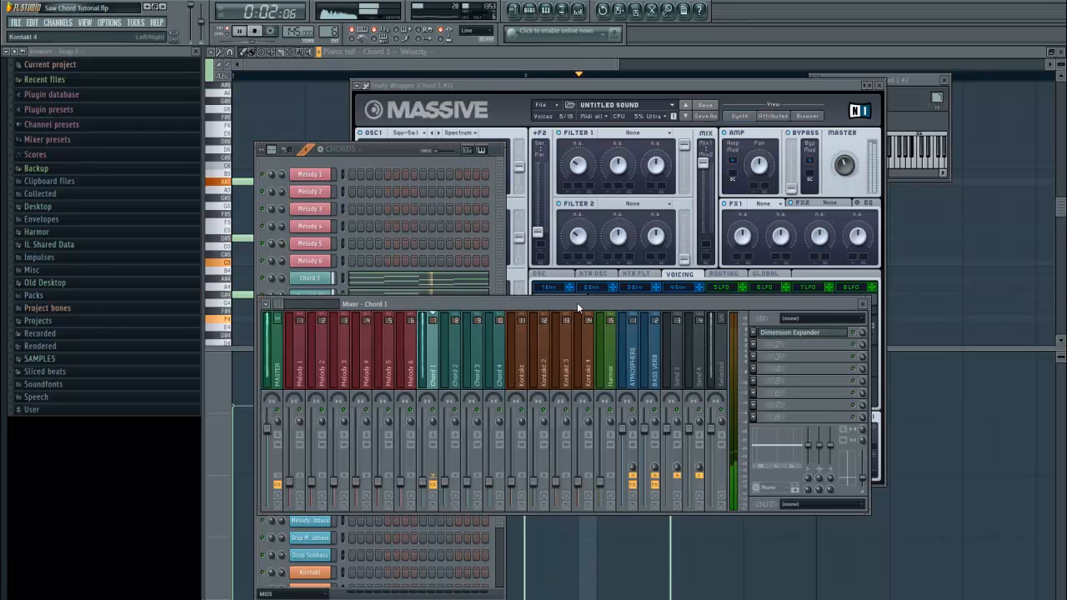
left_click(755, 344)
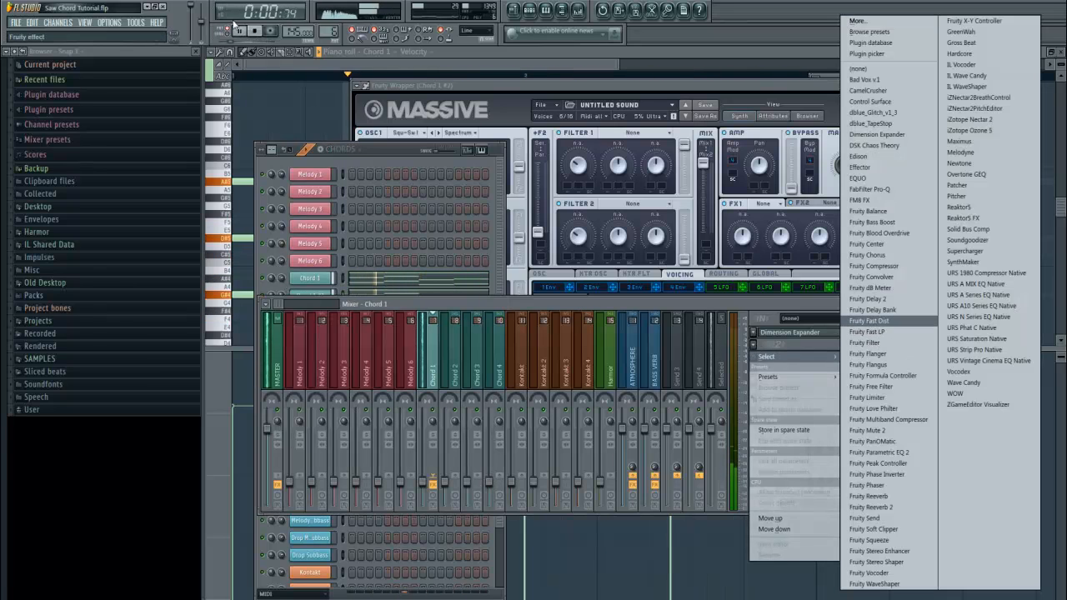
left_click(256, 31)
left_click(755, 345)
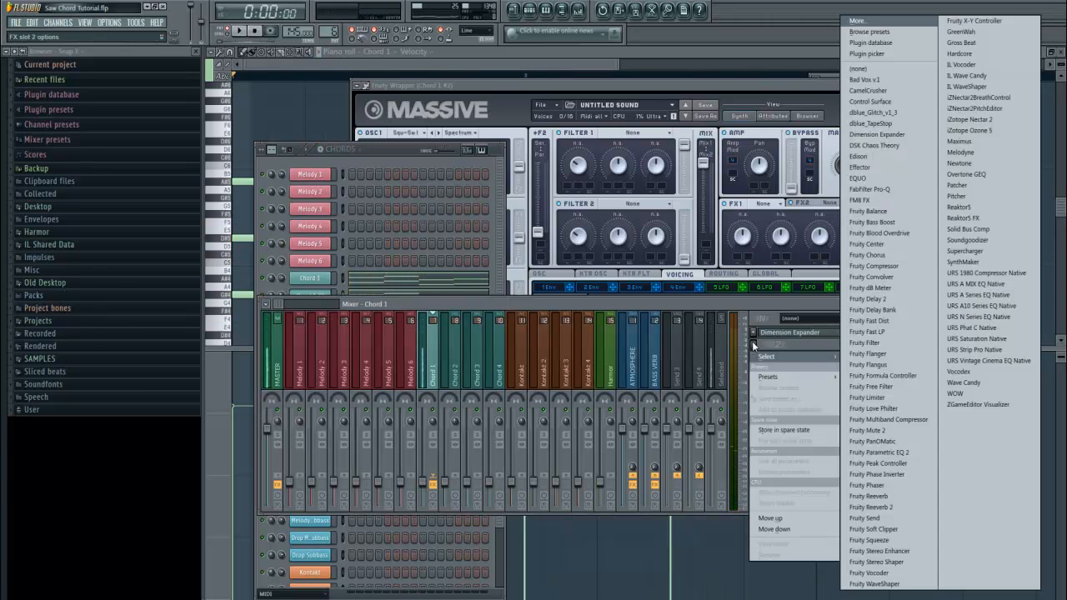
left_click(890, 406)
left_click(575, 170)
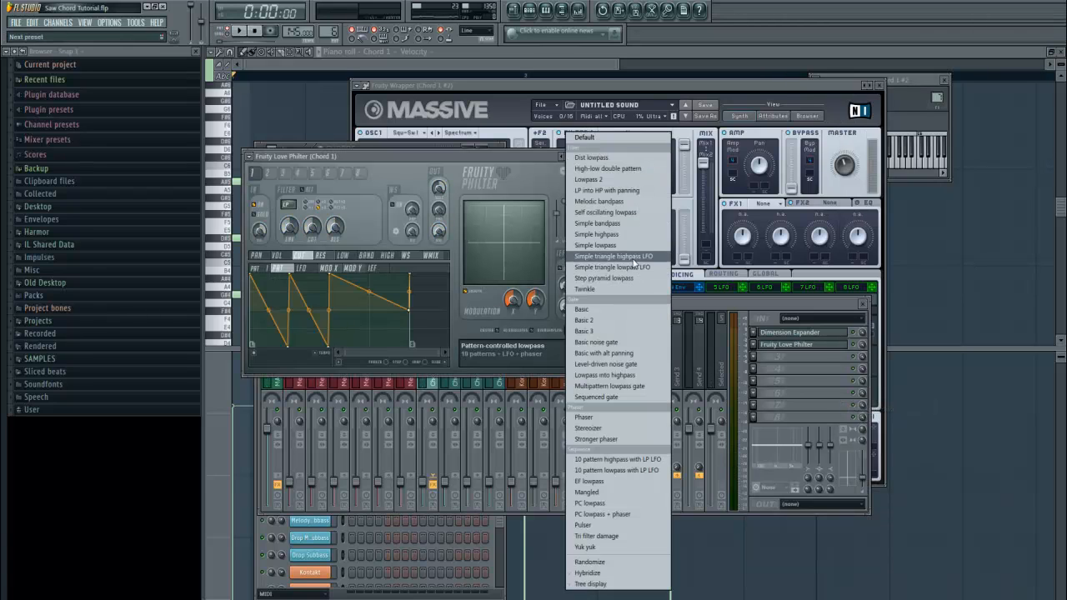
left_click(609, 246)
Adjust the Love Philter's X/Y modulation while the chords play to lower the lowpass filter, and stop playback.
left_click_drag(528, 250, 539, 248)
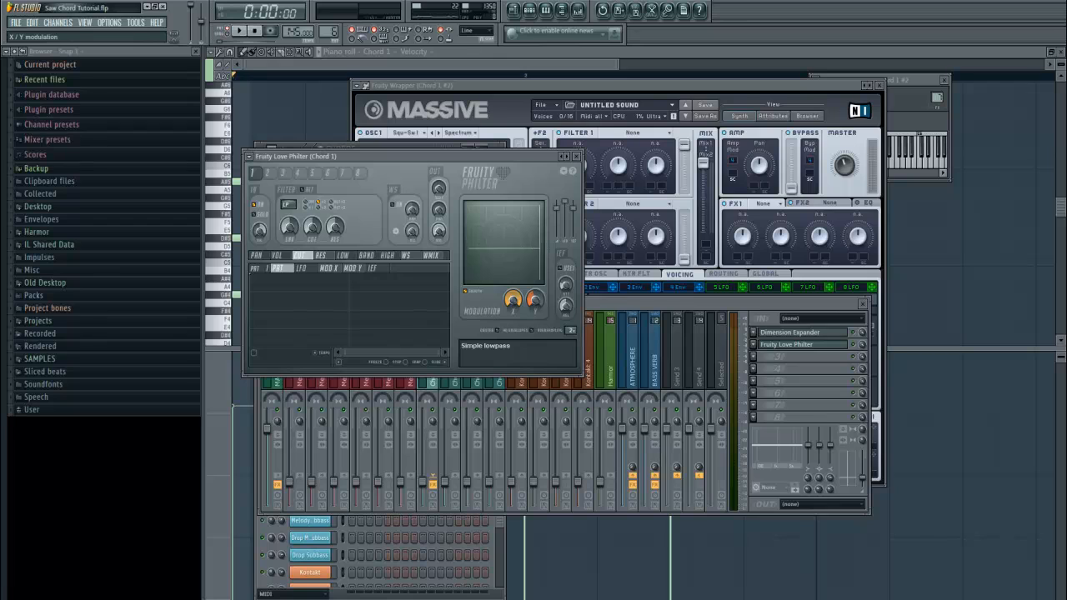
left_click(239, 31)
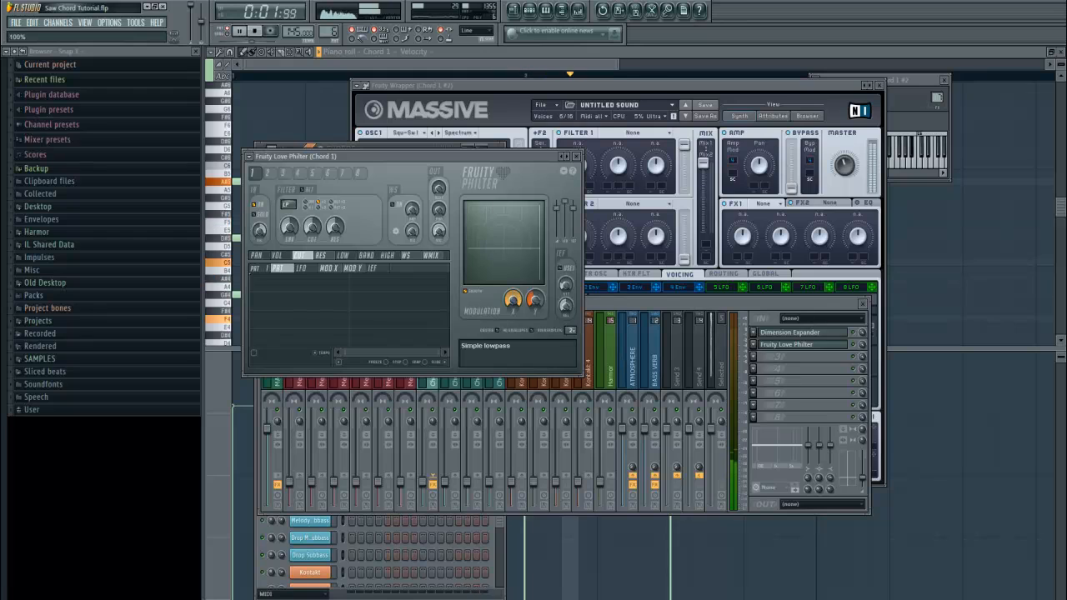
mouse_move(517, 300)
left_mouse_down()
mouse_move(517, 369)
mouse_move(517, 316)
left_mouse_up()
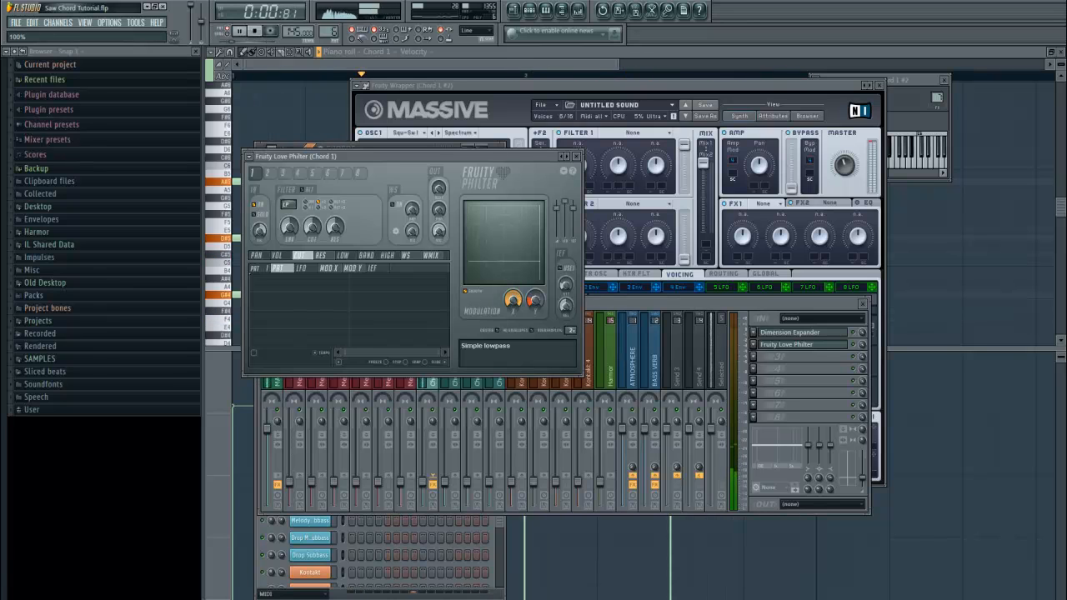
left_click(255, 32)
Copy the chord notes from the Chord 1 channel and paste them into the first Kontakt channel.
left_click(530, 10)
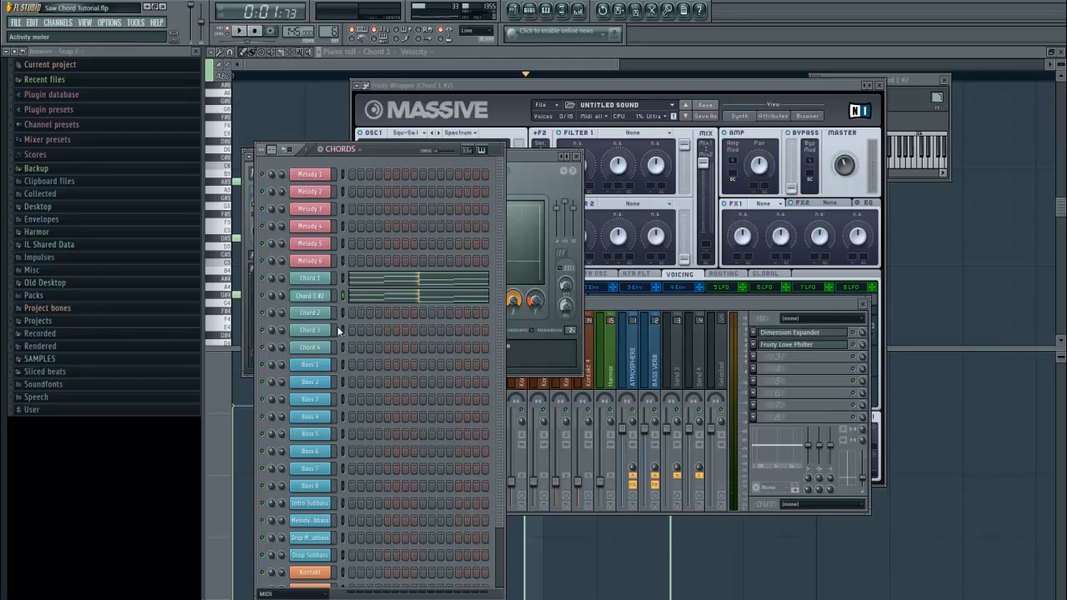
right_click(335, 276)
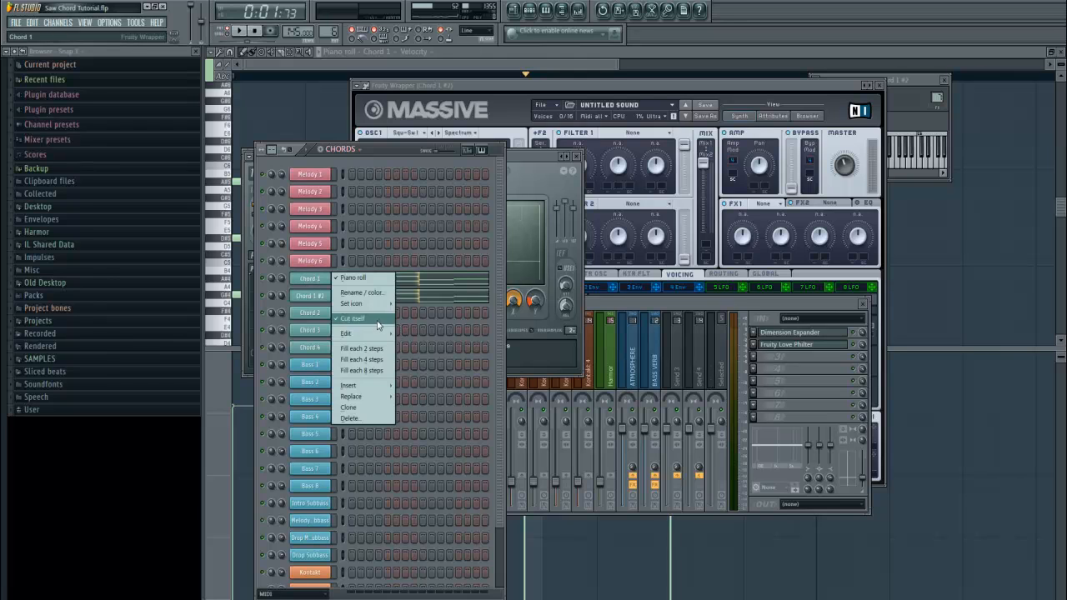
mouse_move(376, 333)
left_click(434, 348)
scroll(375, 538, "down", 4)
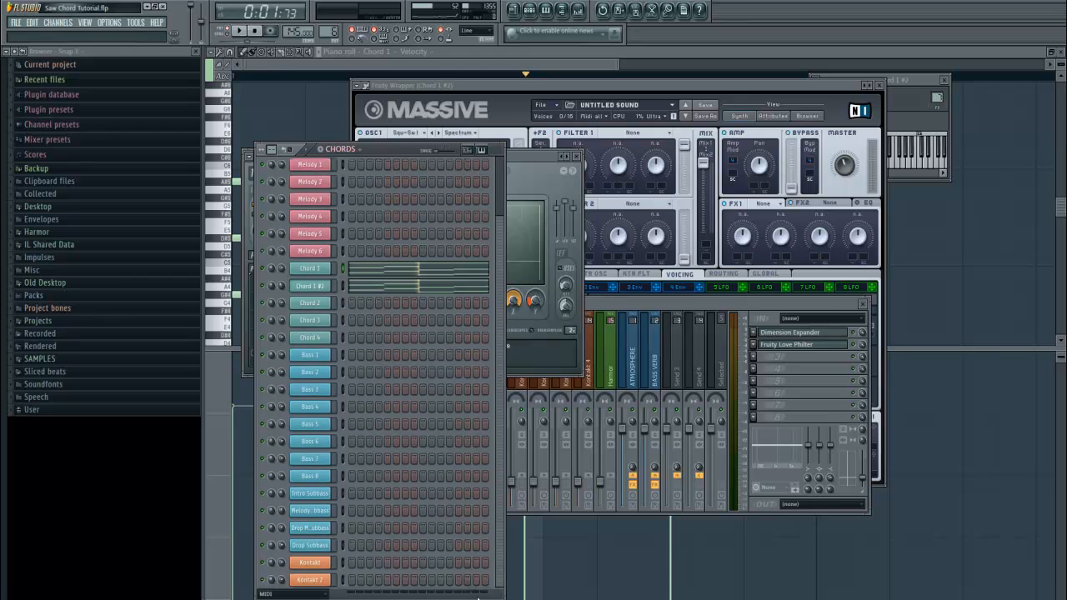
right_click(340, 517)
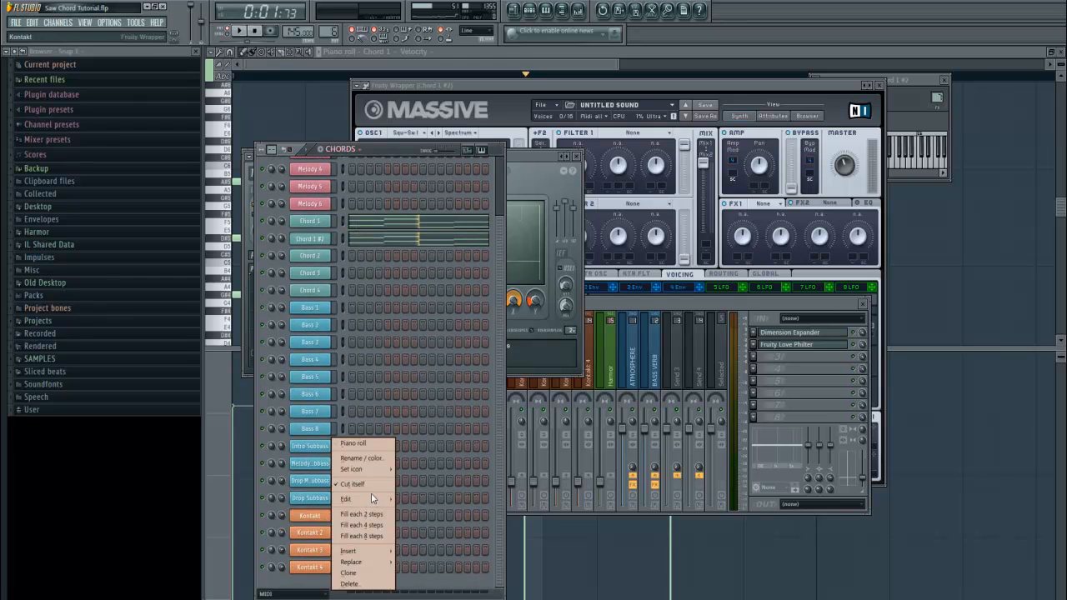
mouse_move(374, 500)
left_click(424, 523)
Load the Session Strings instrument 02 Legato SustainAccent into the first Kontakt channel.
left_click(317, 514)
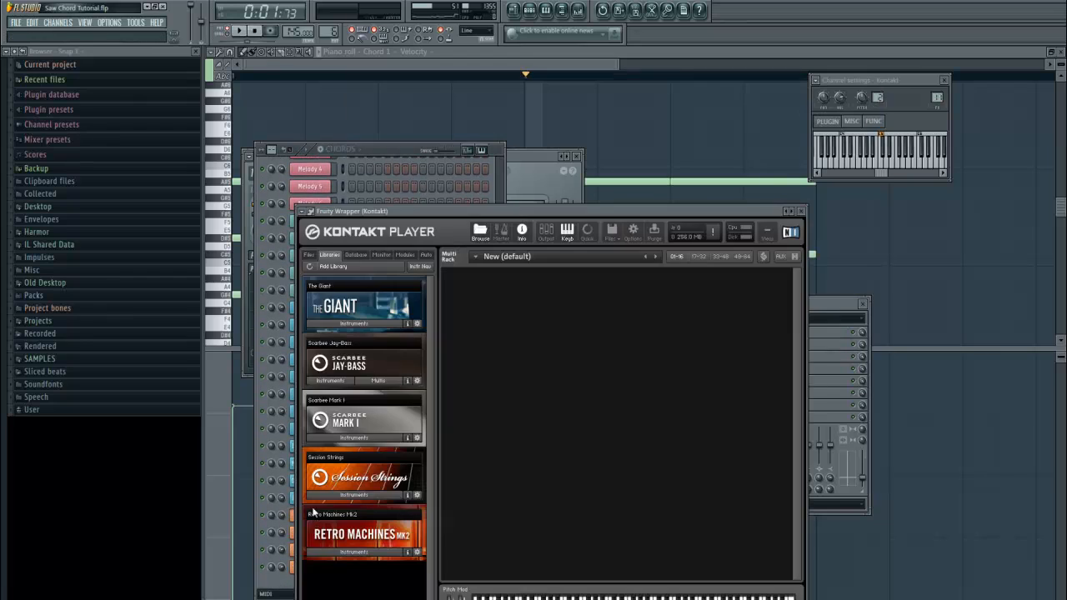
left_click(359, 496)
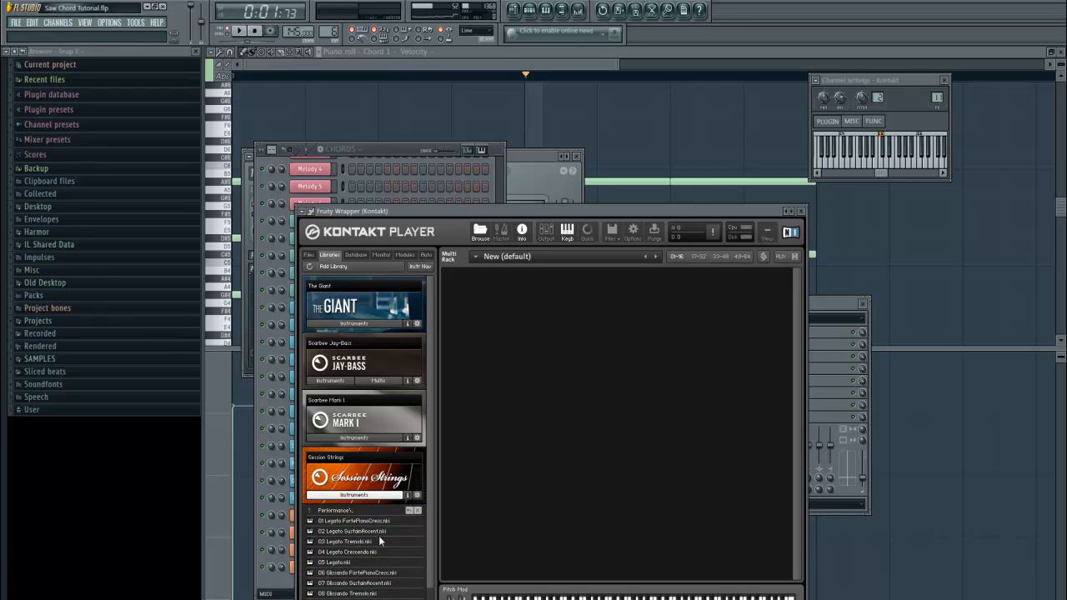
left_click(378, 533)
double_click(416, 535)
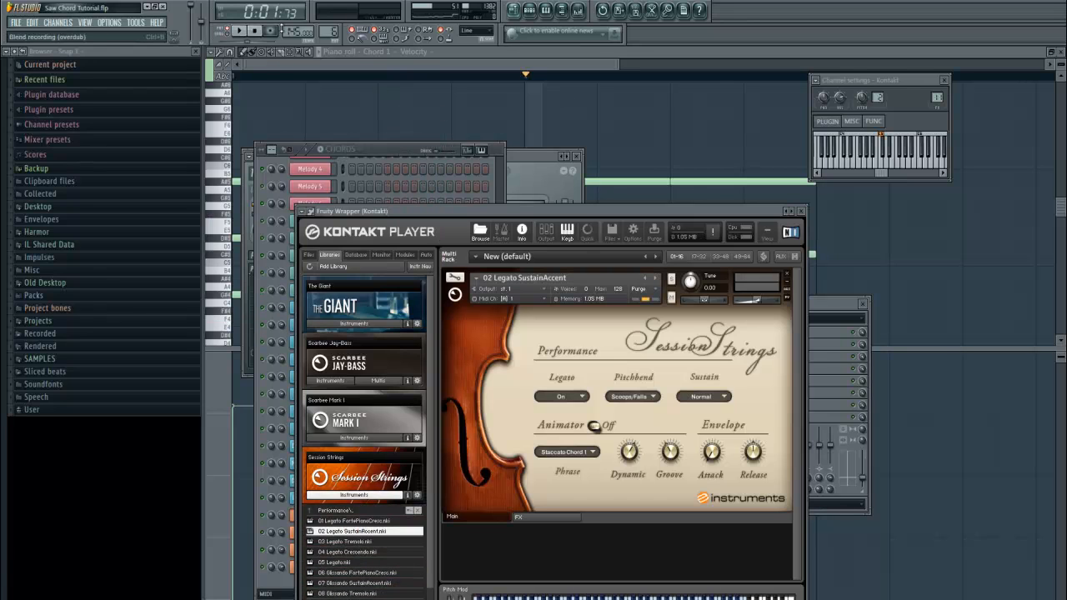
Play back the chord pattern to hear the strings layer with the Massive chords, and bring up the mixer.
left_click(406, 153)
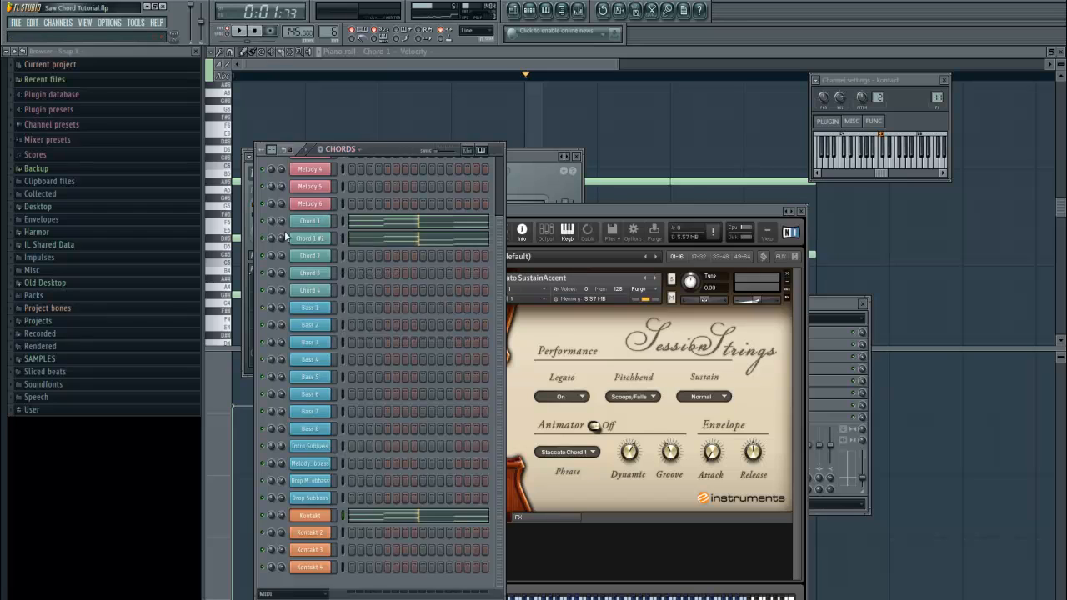
left_click(253, 34)
left_click(241, 33)
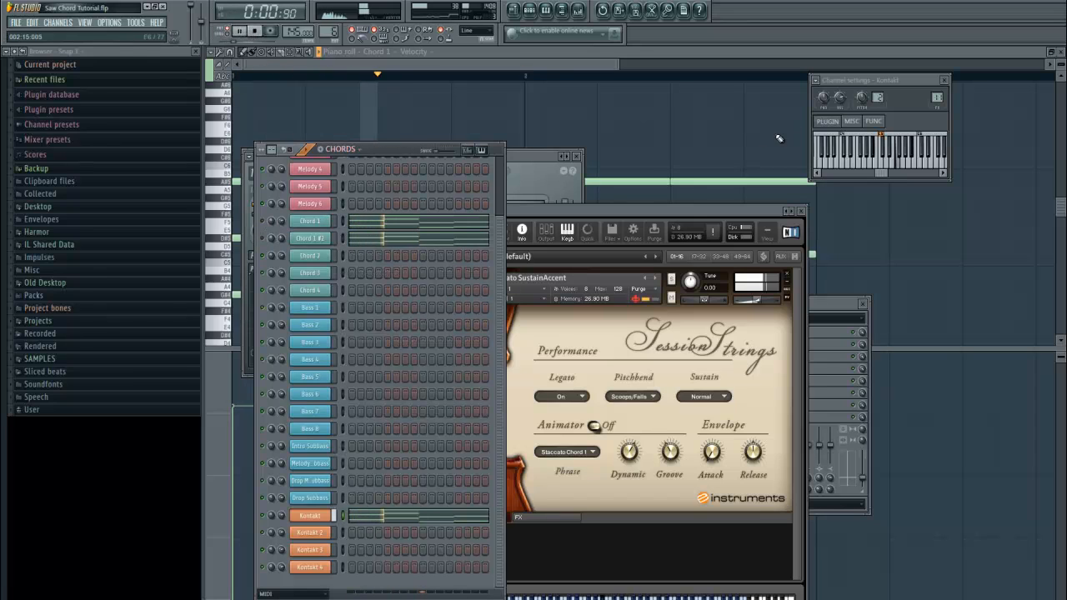
key("space")
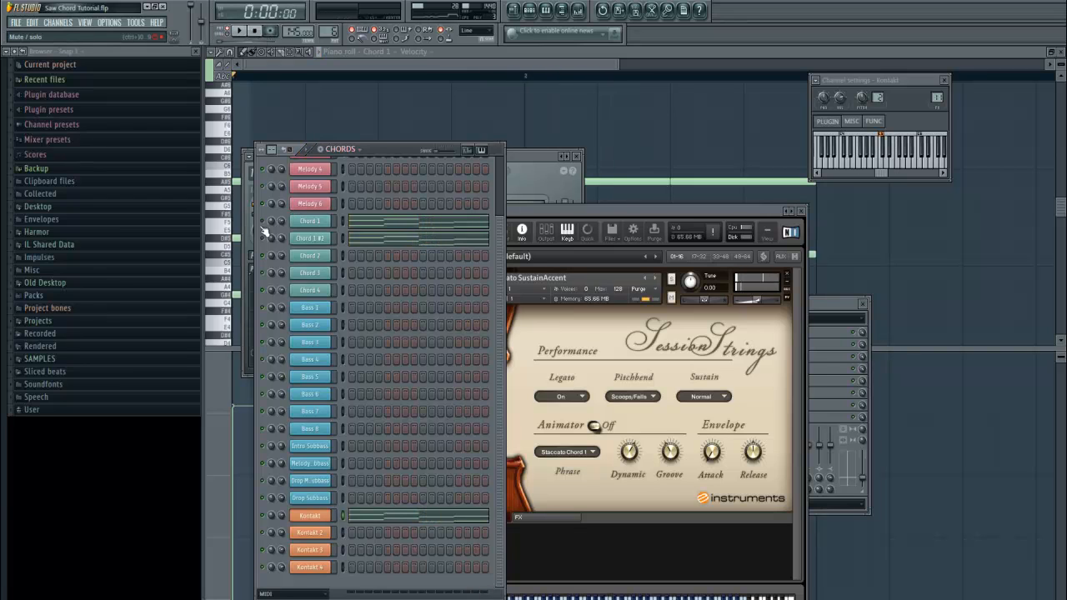
left_click(241, 33)
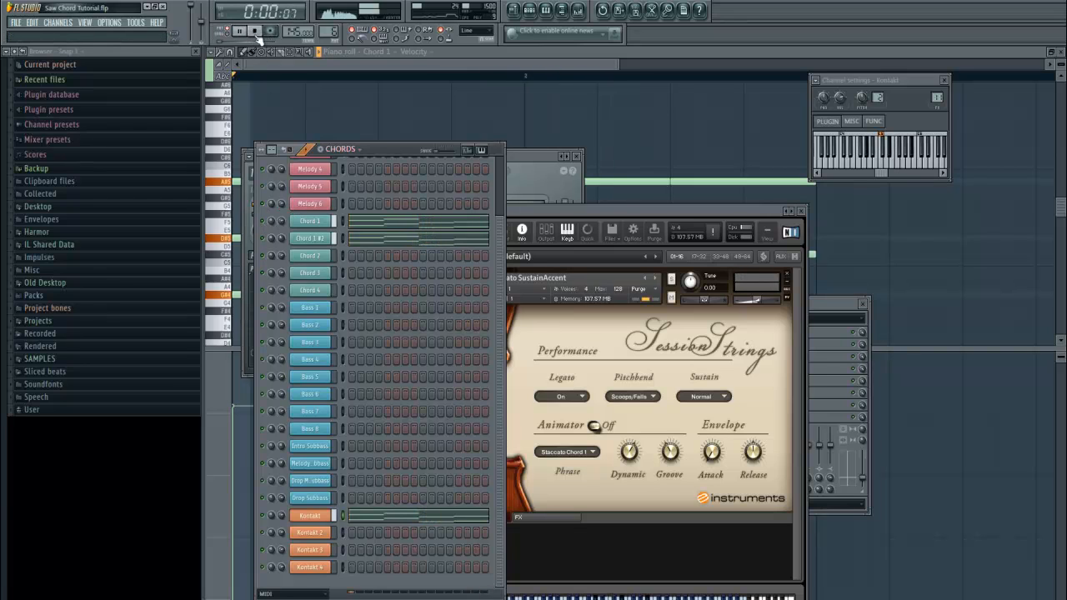
left_click(566, 13)
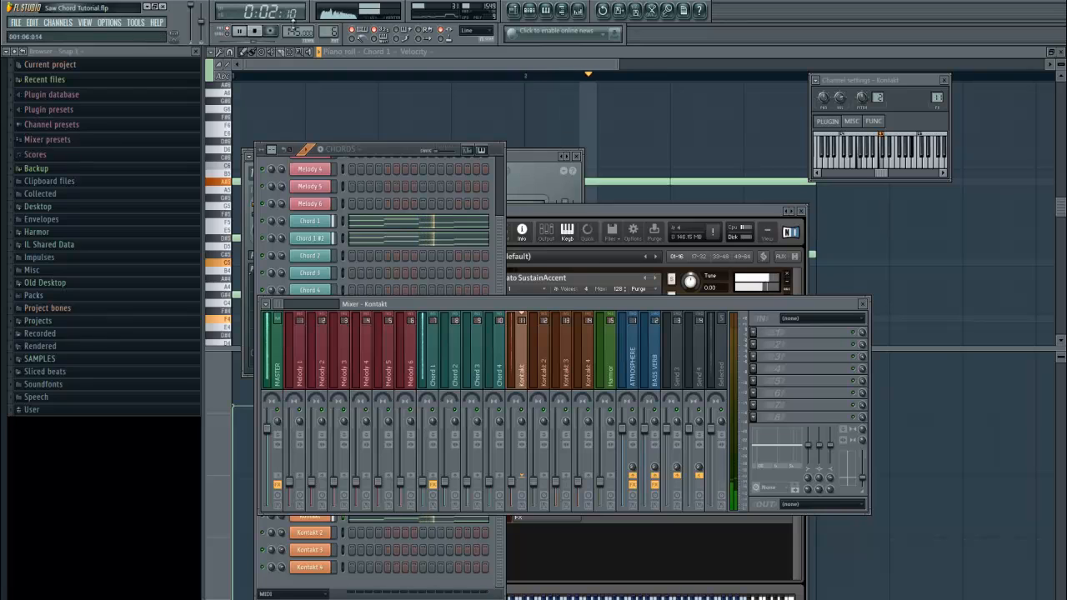
key("space")
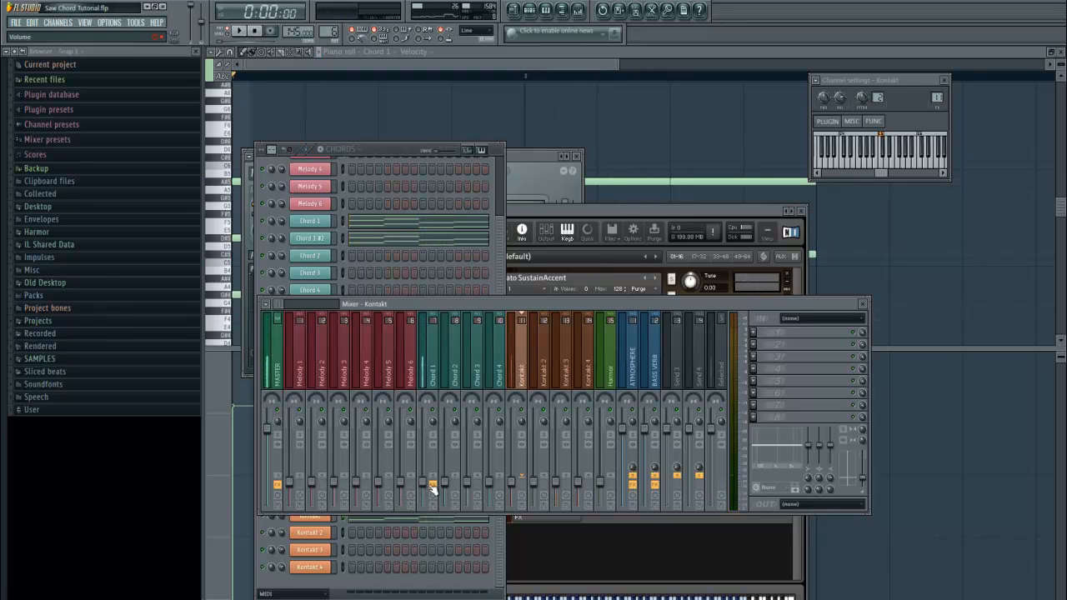
Audition the Chord 1 mixer track's Fruity Love Philter while the layered chord pattern plays, and stop playback.
left_click(419, 354)
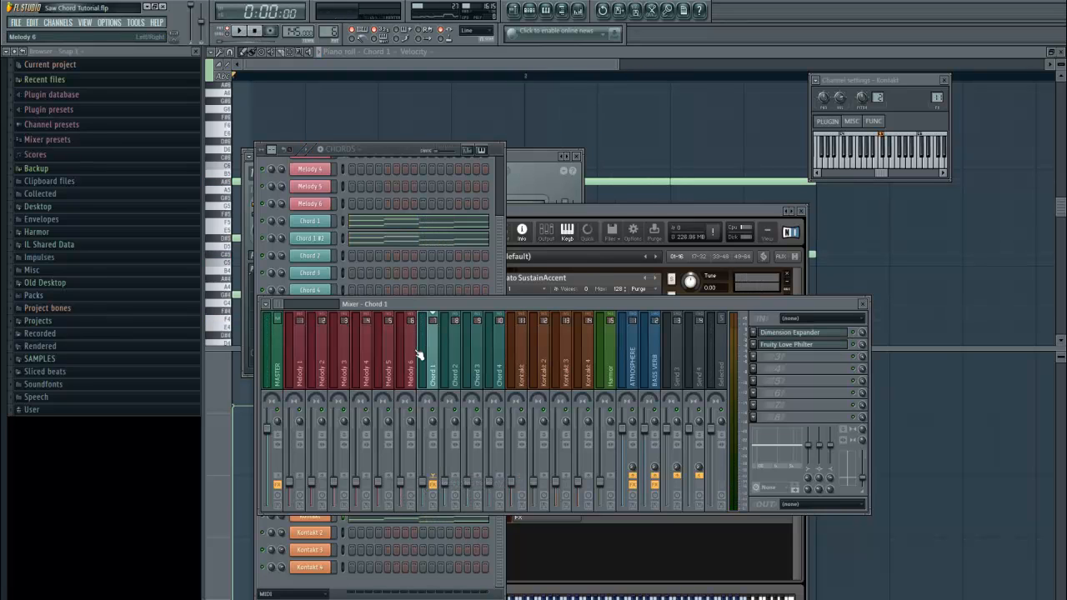
left_click(821, 347)
key("space")
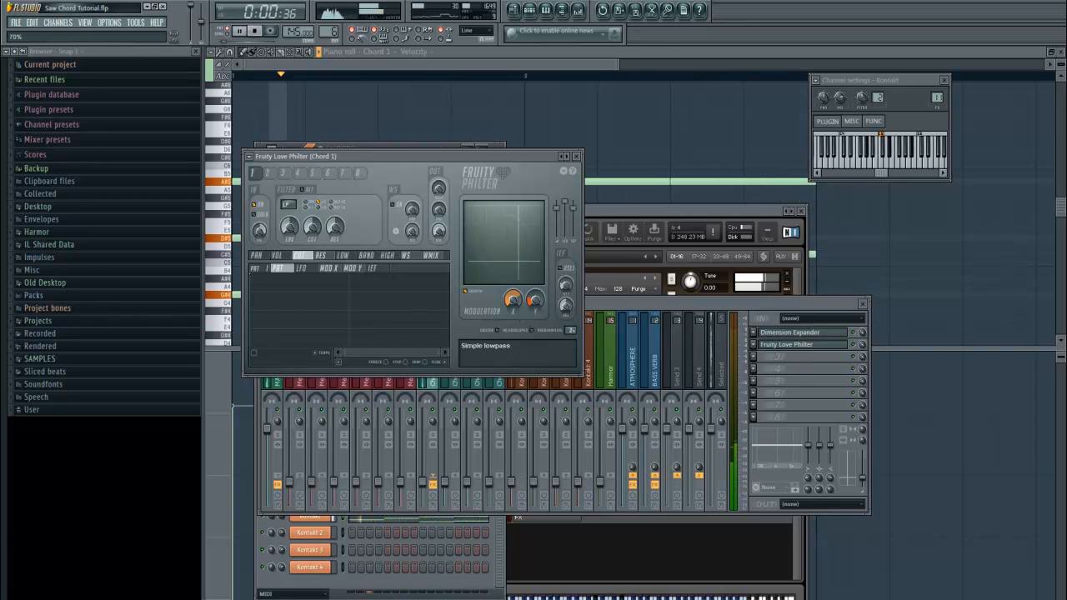
left_click(255, 31)
Select the MELODIES mixer track and inspect its CamelCrusher effect.
left_click(638, 307)
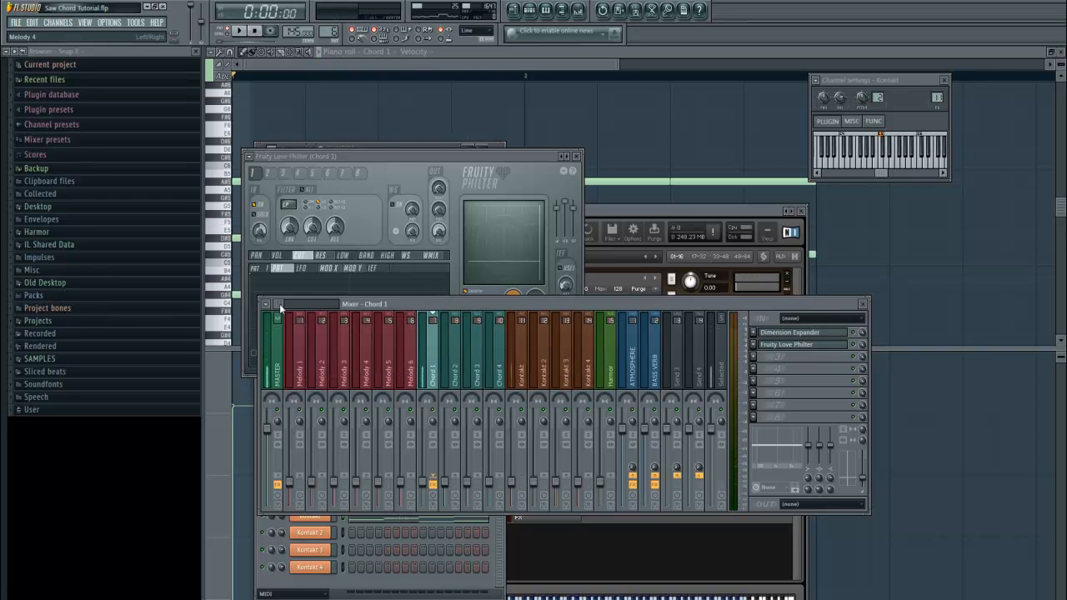
mouse_move(284, 304)
left_mouse_down()
mouse_move(297, 307)
mouse_move(290, 313)
left_mouse_up()
left_click(433, 380)
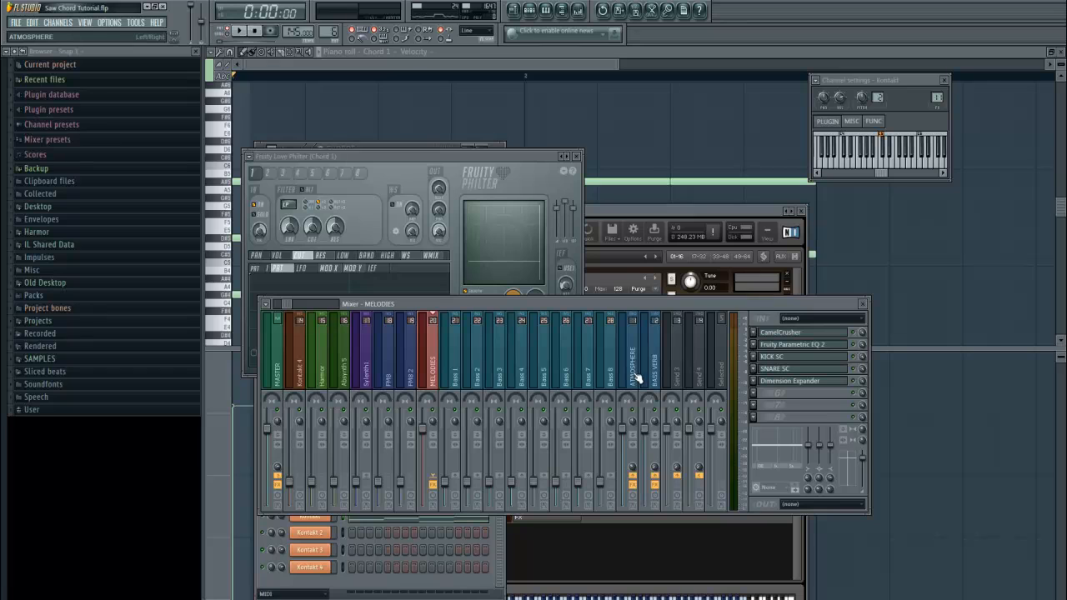
left_click(805, 334)
left_click(806, 335)
Nudge the low-cut band of the MELODIES track's Parametric EQ 2 slightly higher and check its Dimension Expander.
left_click(798, 345)
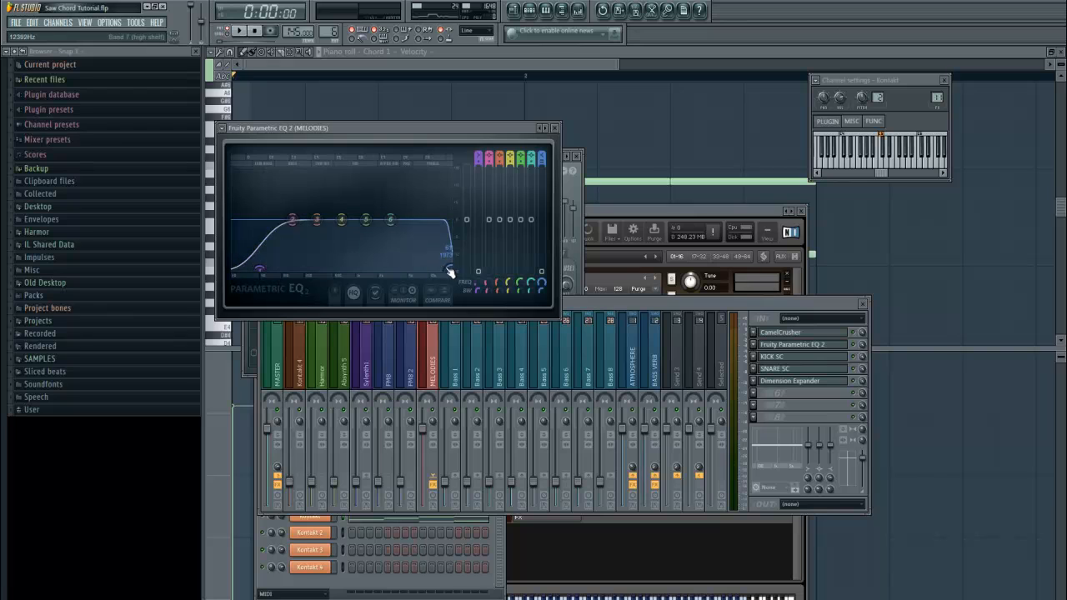
left_click_drag(262, 271, 267, 275)
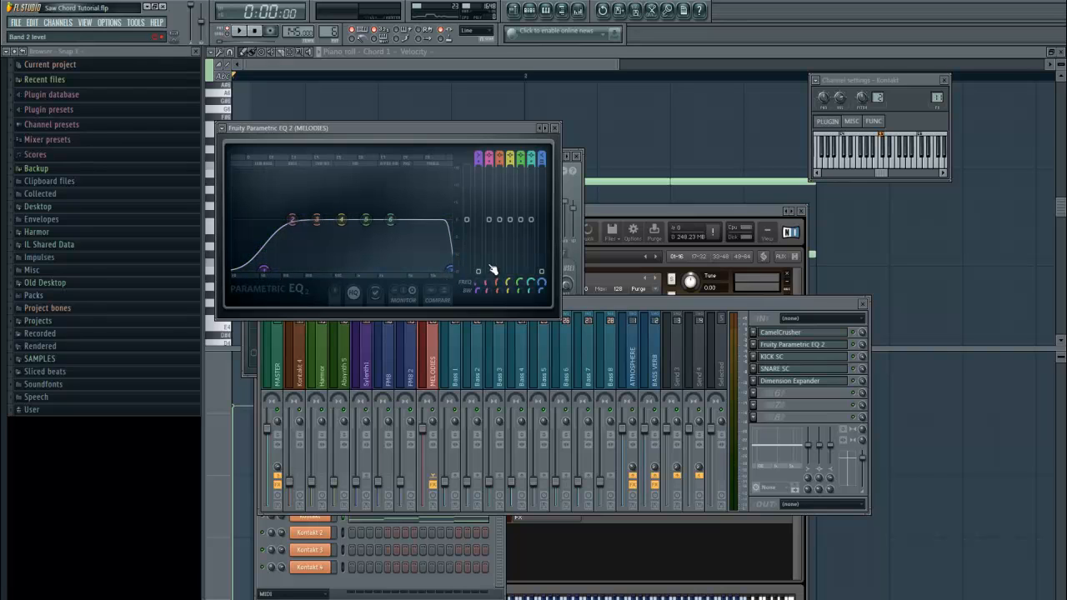
left_click(803, 383)
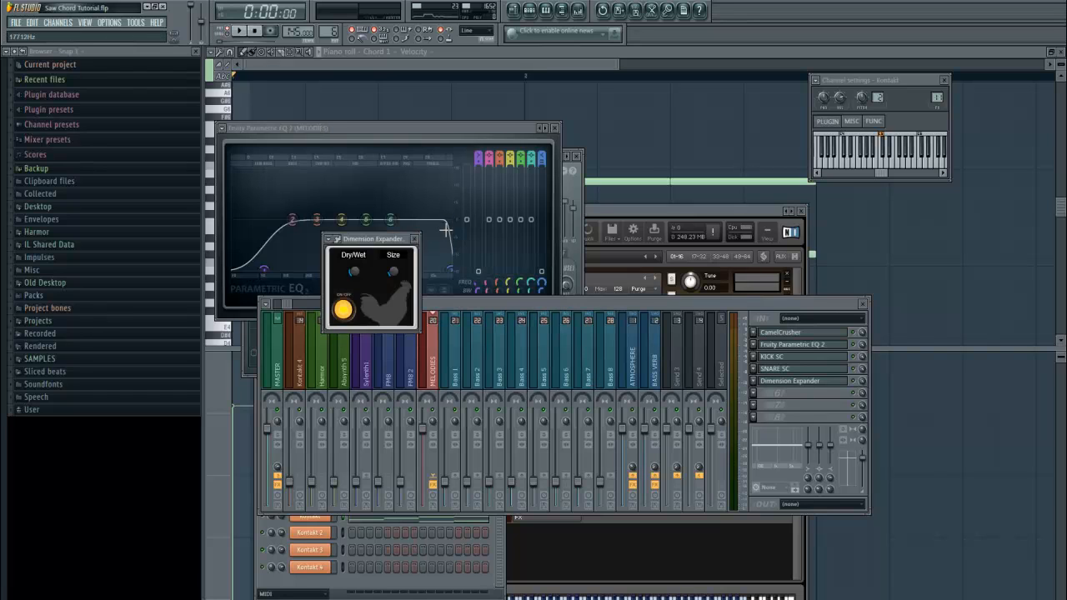
left_click(414, 239)
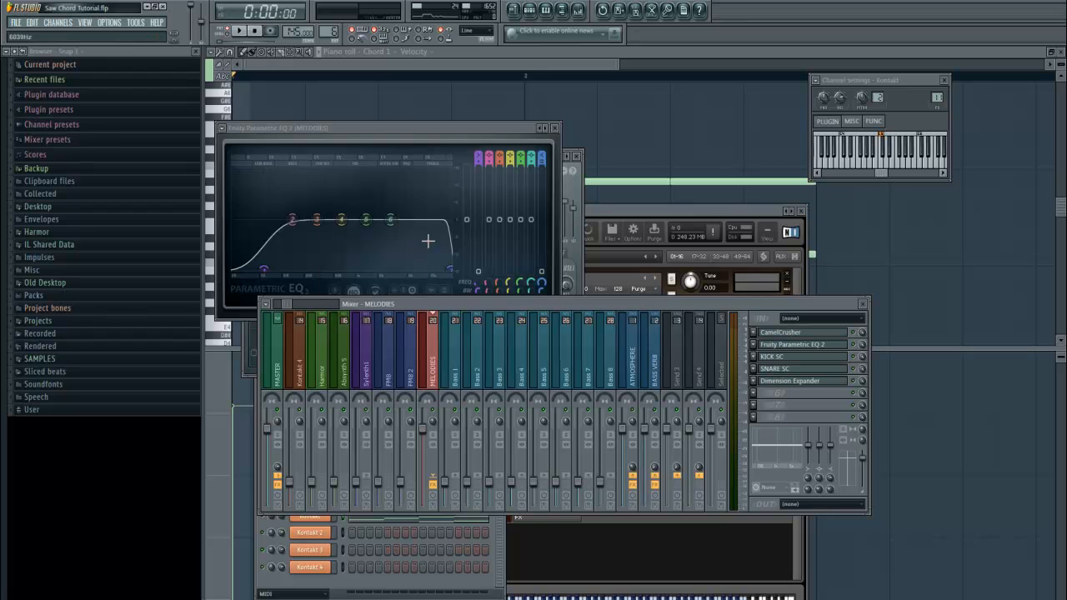
Examine the Fruity Reeverb and Parametric EQ 2 settings on the ATMOSPHERE send track.
left_click(634, 367)
left_click(790, 345)
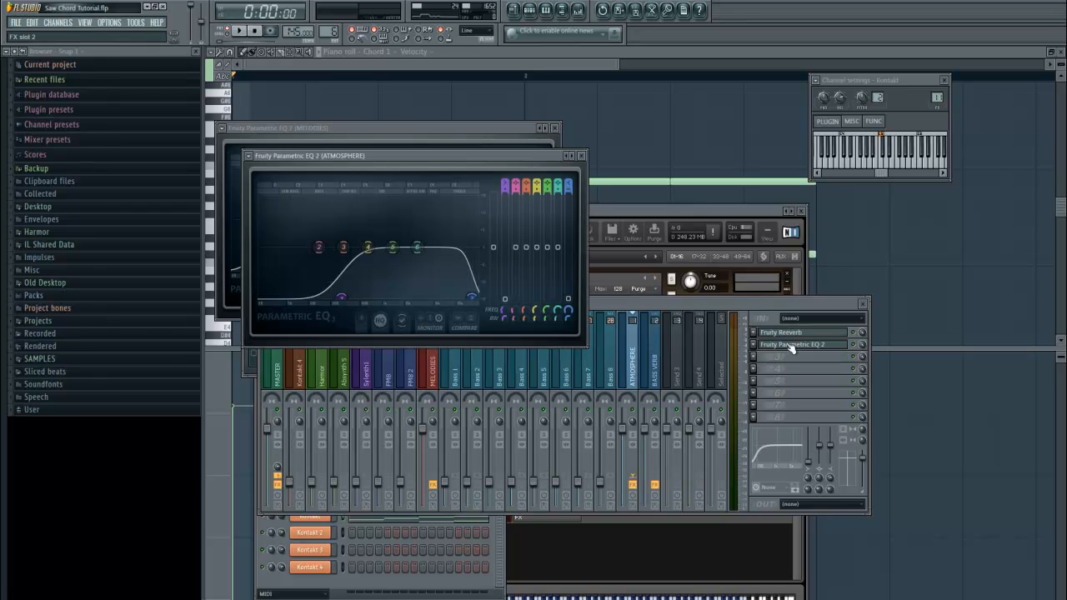
left_click(781, 332)
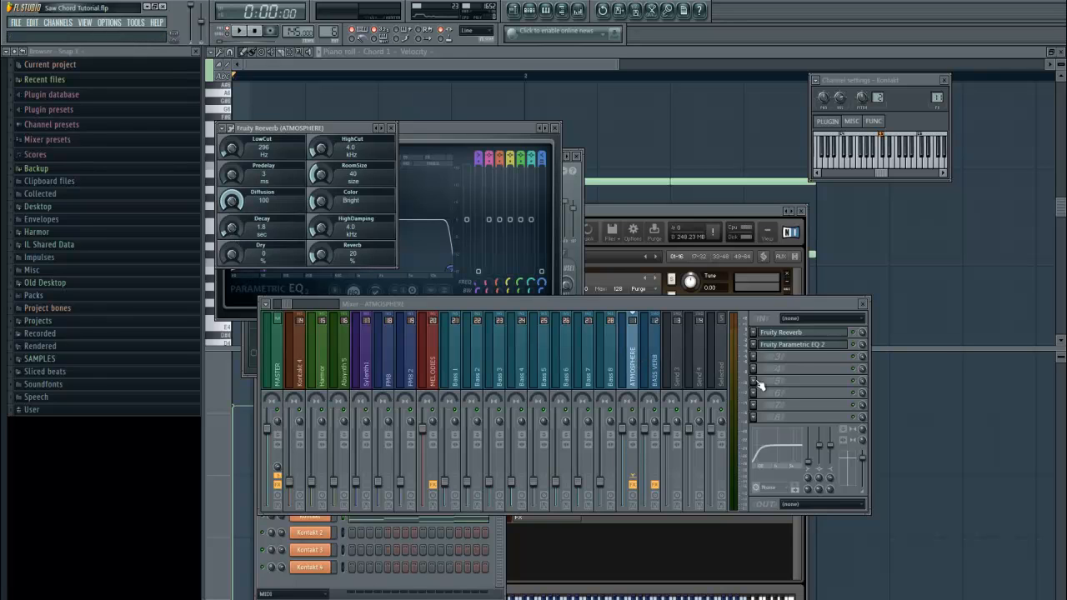
left_click(808, 347)
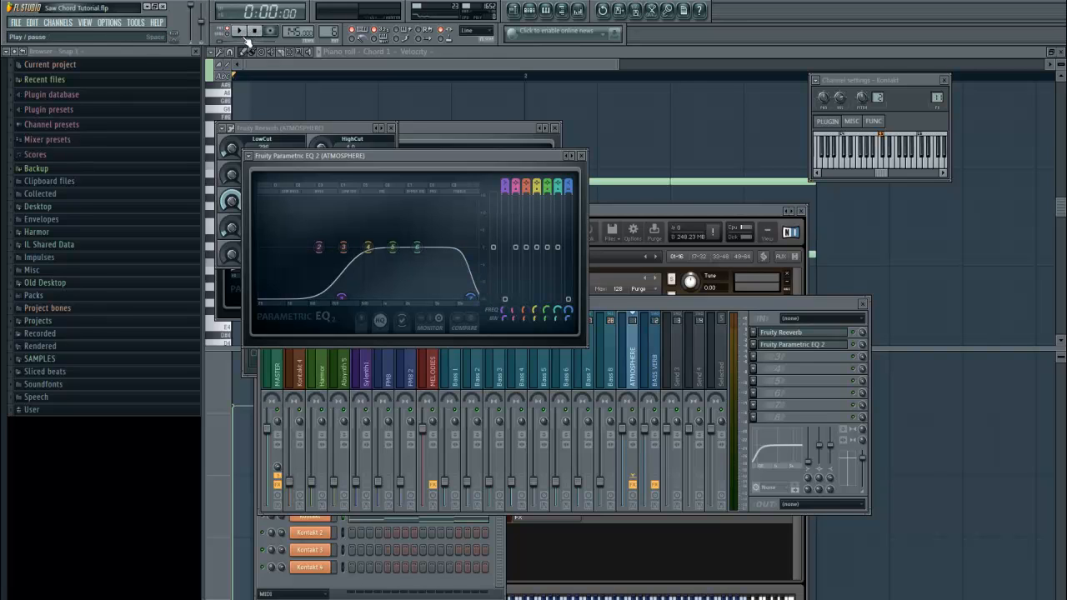
Play the layered chord pattern and reopen the Fruity Love Philter on the Chord 1 mixer track.
left_click(527, 13)
key("space")
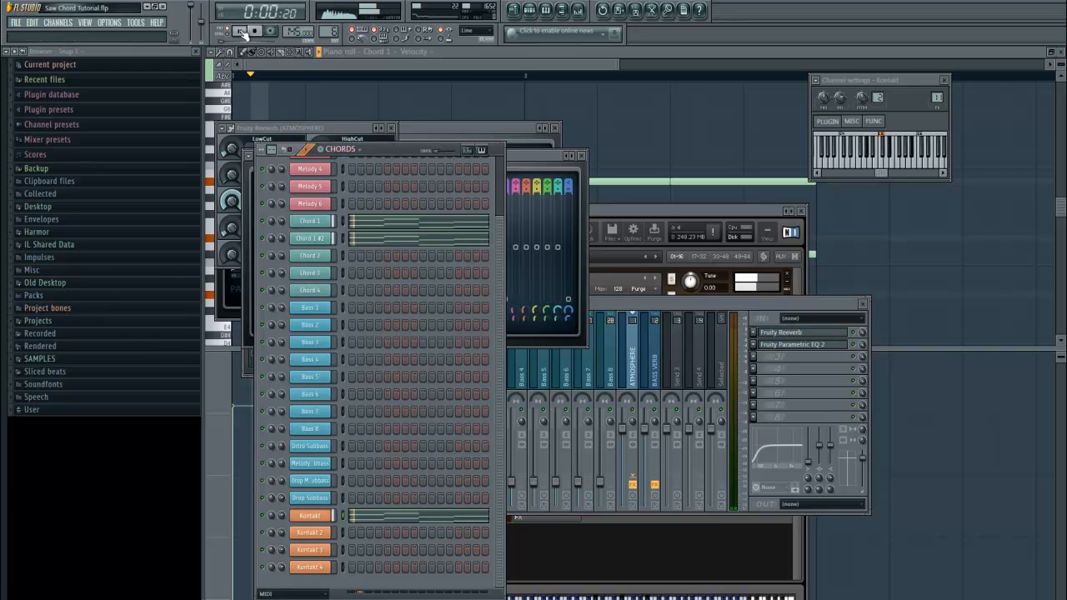
left_click(633, 303)
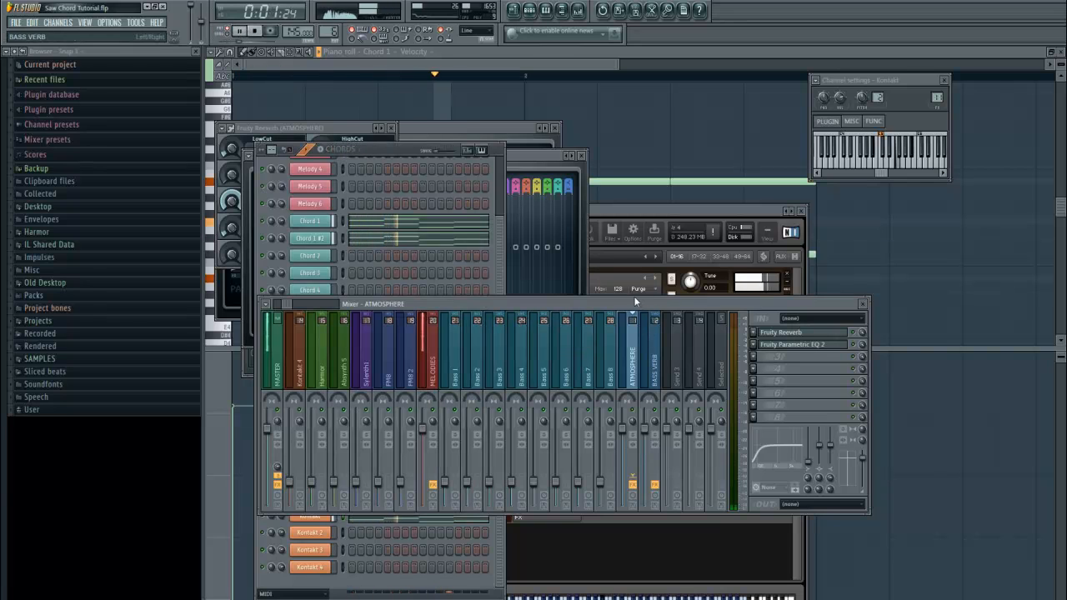
left_click(279, 304)
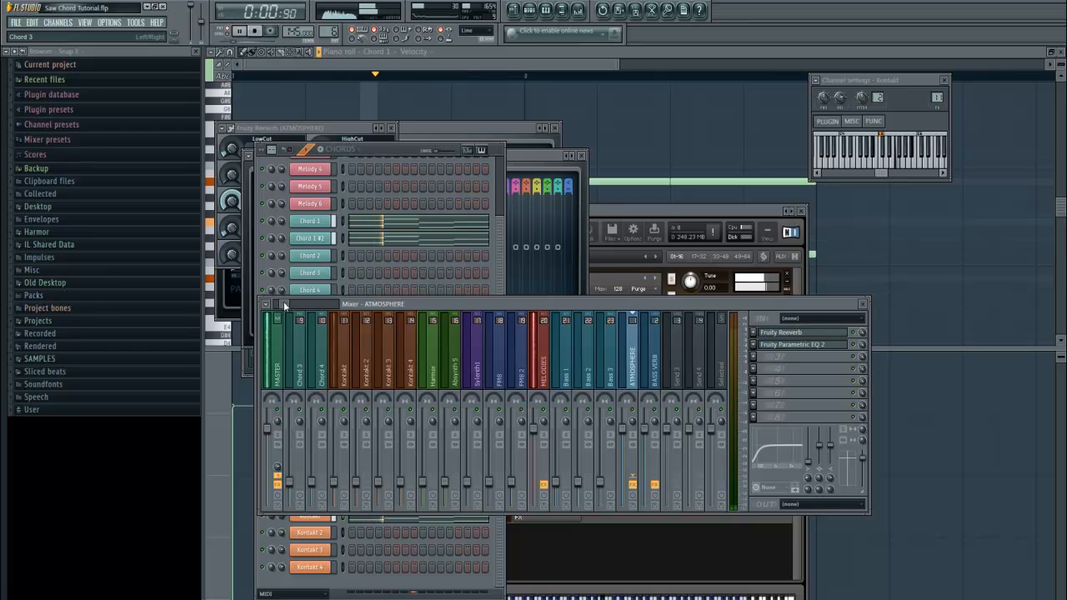
left_click_drag(284, 303, 280, 304)
left_click(357, 334)
left_click(796, 344)
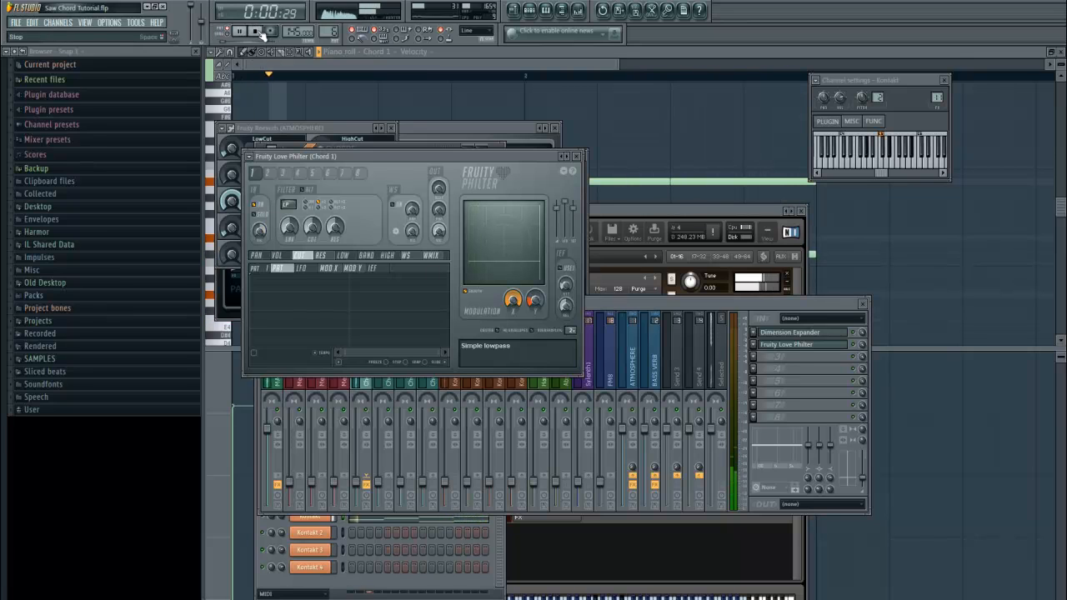
Copy the lowest note of each chord from the Chord 1 #2 piano roll into the Drop Subbass channel.
key("space")
left_click(530, 10)
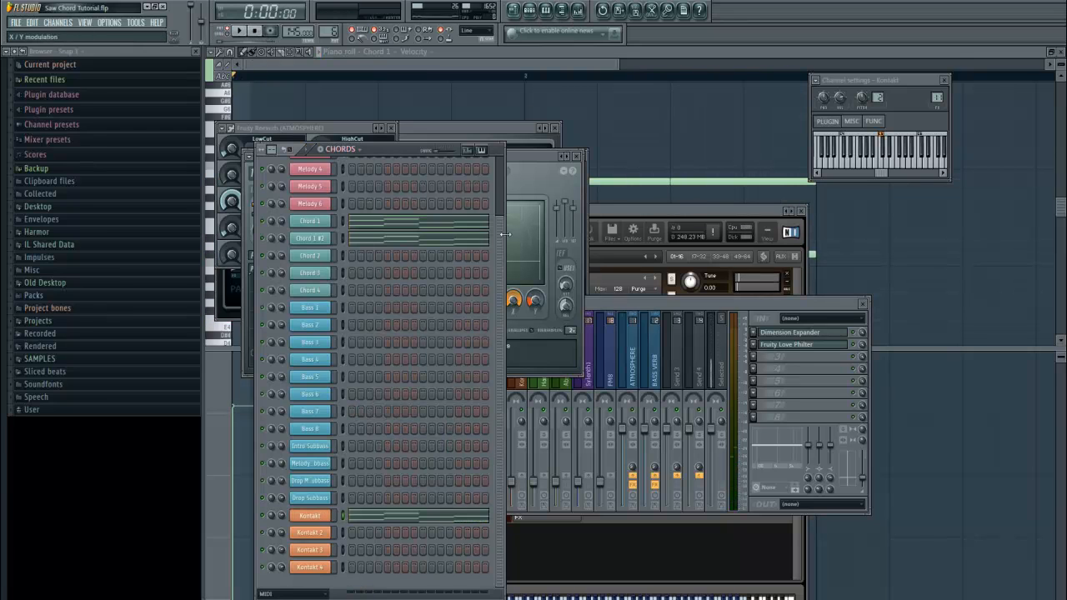
left_click(421, 242)
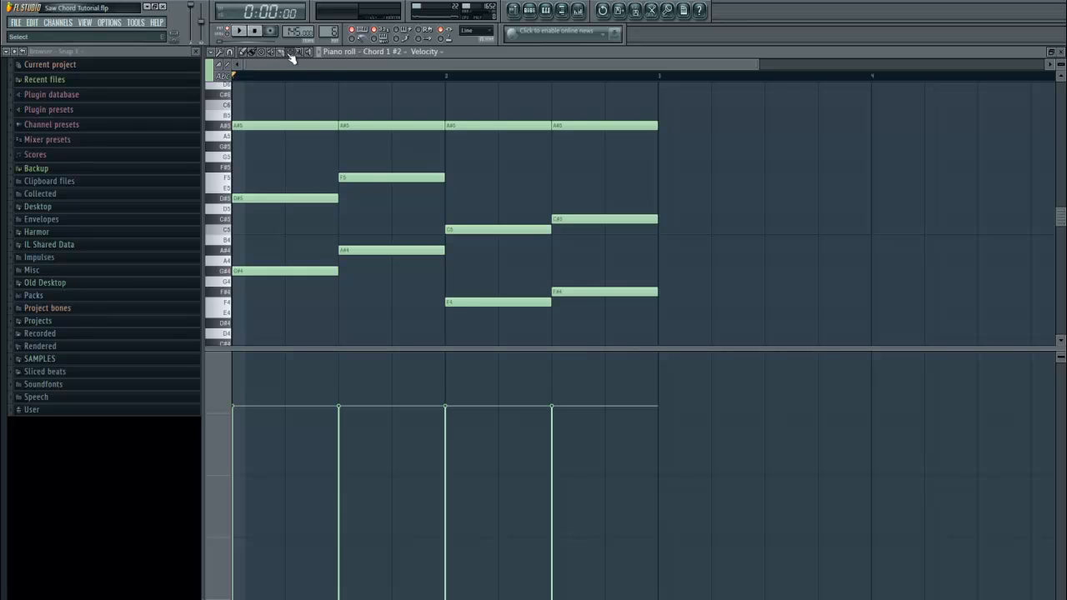
left_click_drag(637, 324, 272, 256)
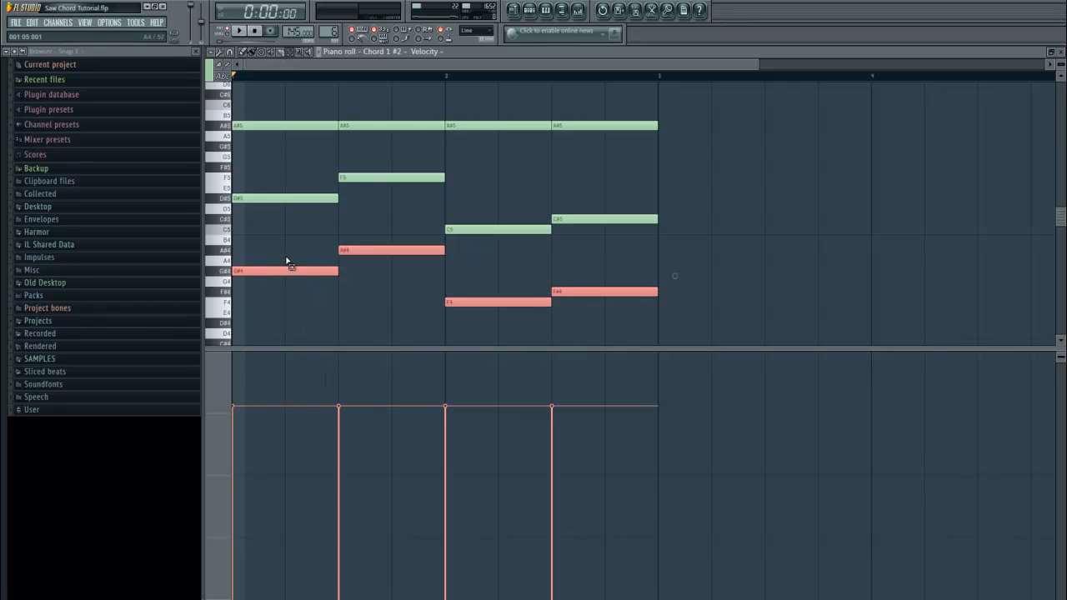
left_click(380, 50)
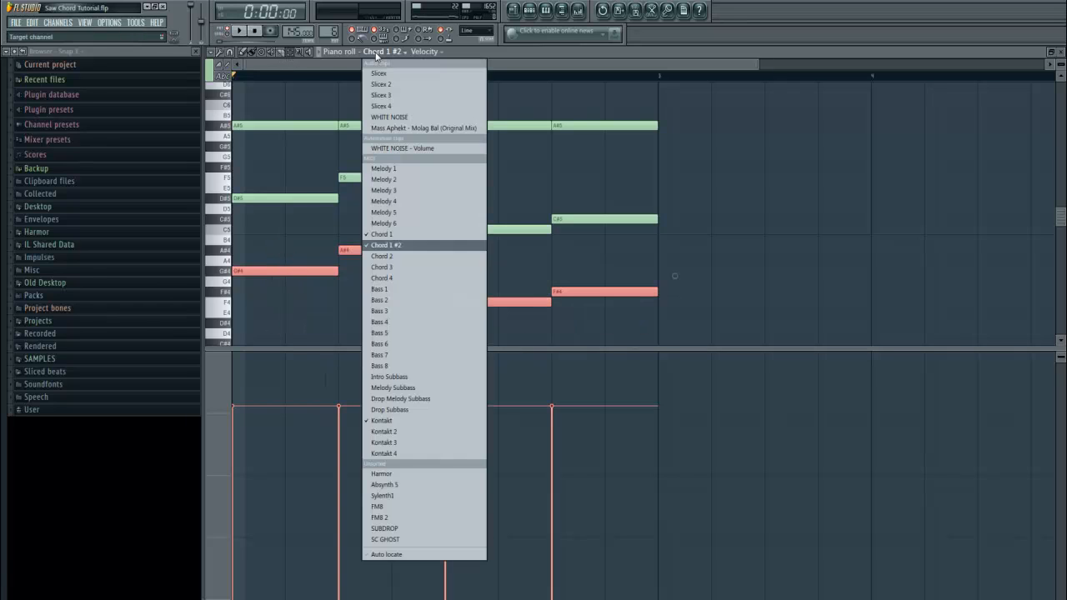
left_click(407, 412)
key("ctrl+v")
Play the pattern with the sub bass and examine its spectrum in the MASTER track's POST LIMITER EQ.
left_click(239, 31)
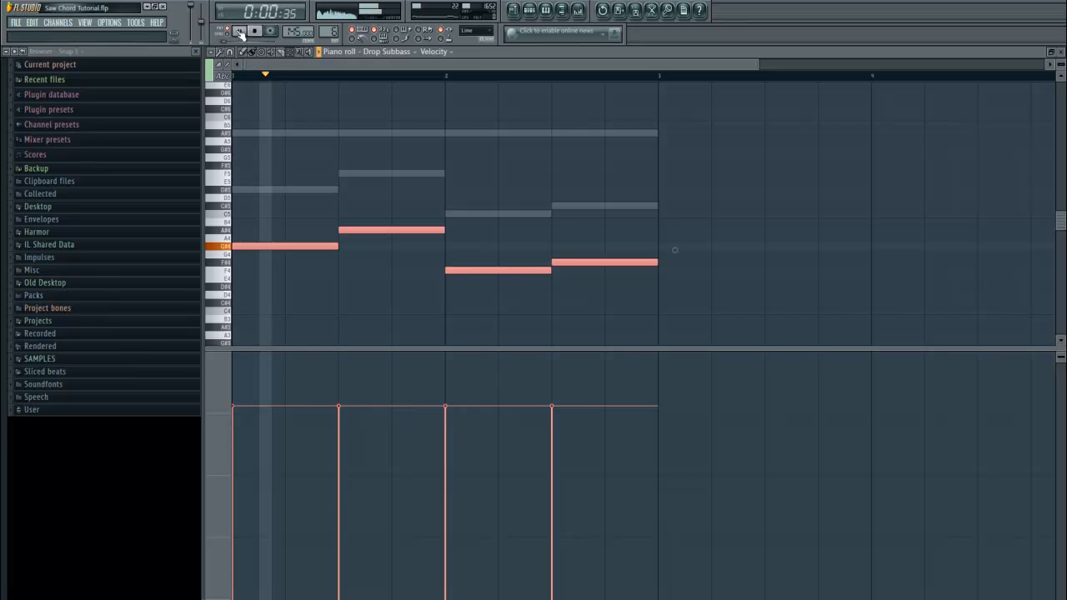
left_click(530, 10)
left_click(579, 10)
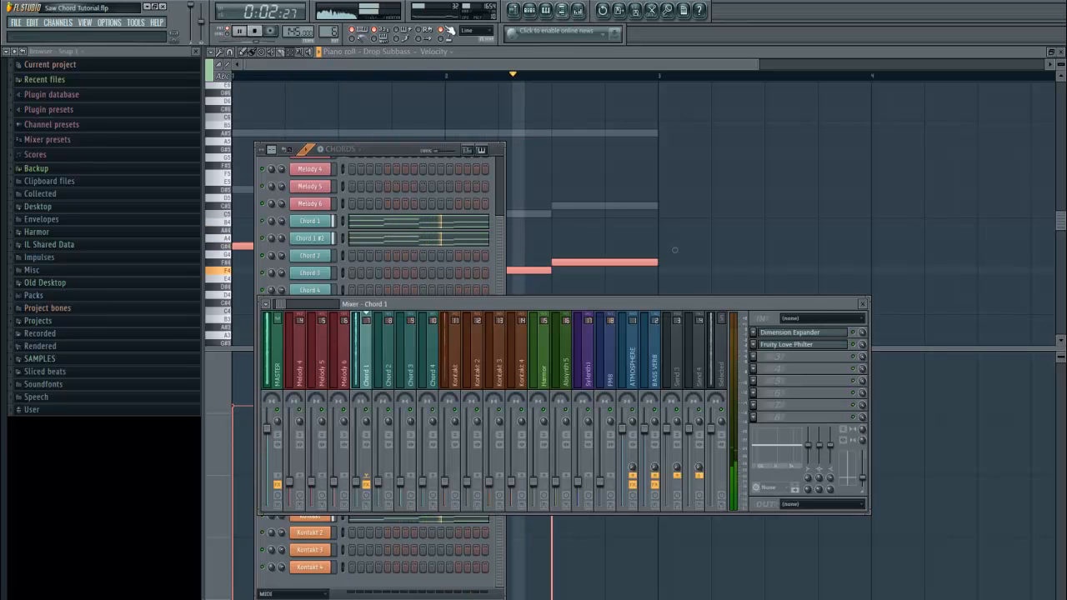
left_click(254, 30)
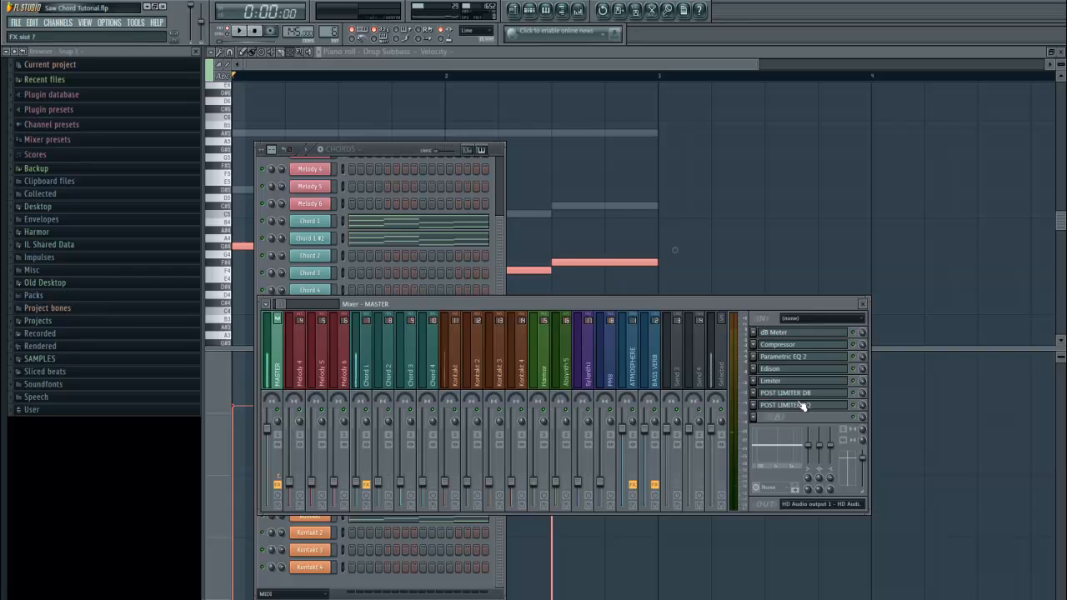
left_click(802, 406)
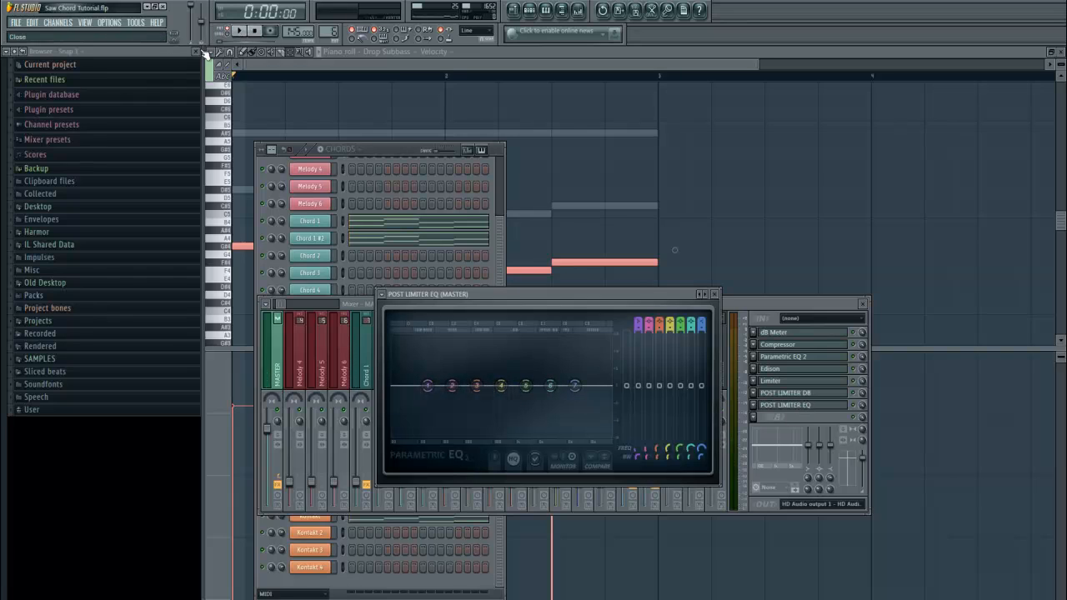
key("space")
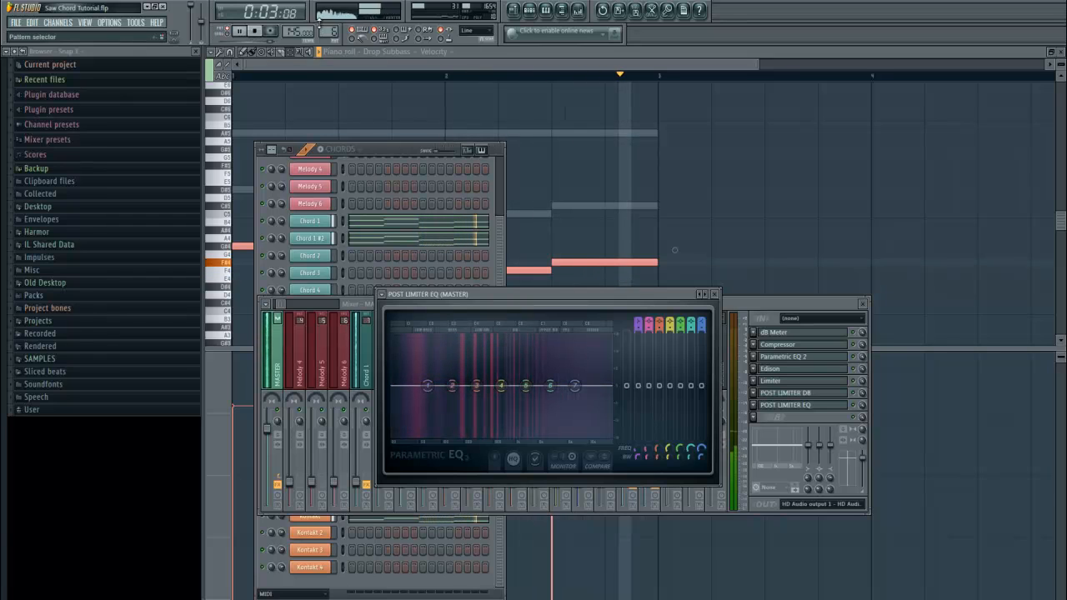
left_click(257, 32)
Copy the Drop Subbass note pattern into the Bass 1 channel.
left_click(335, 260)
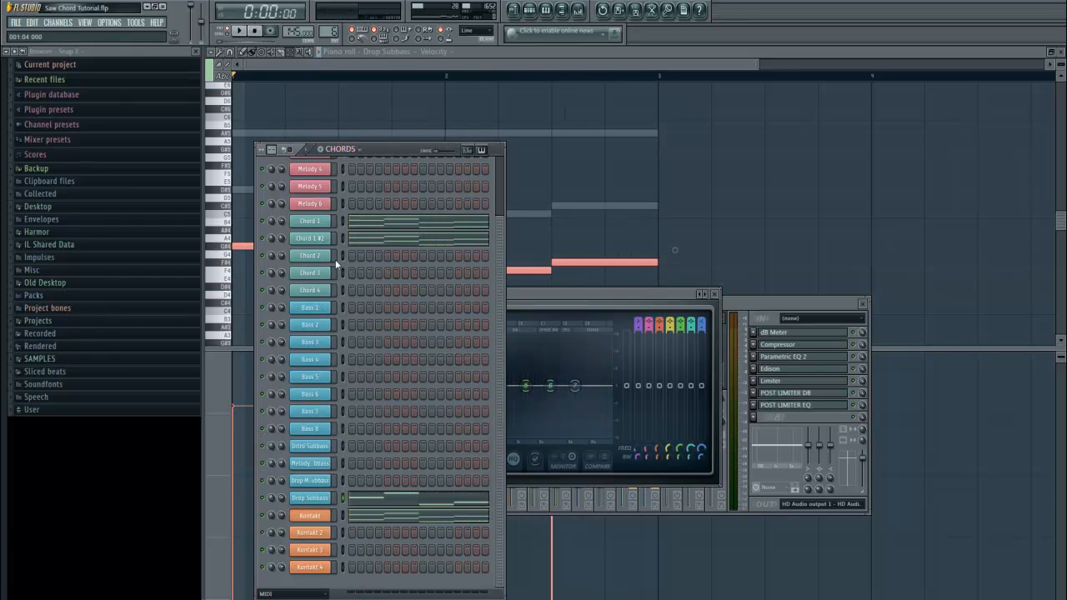
right_click(307, 503)
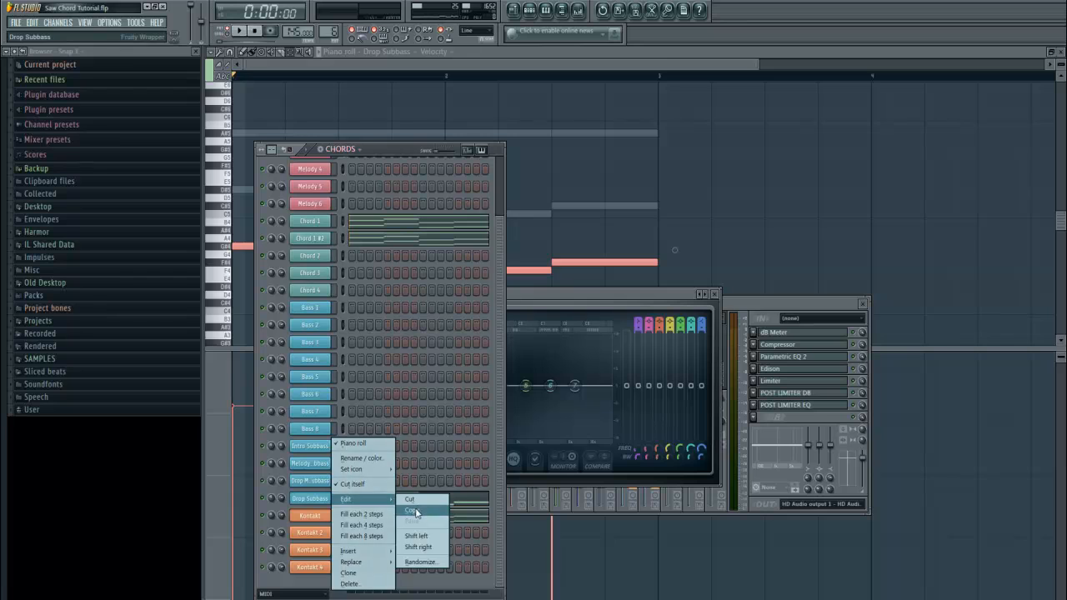
right_click(303, 306)
right_click(303, 306)
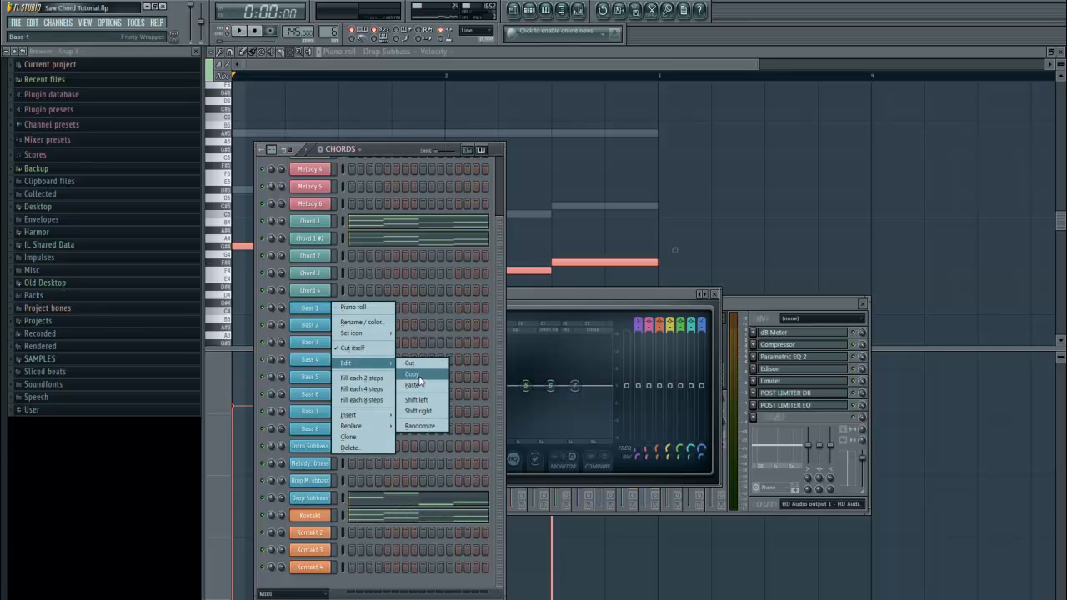
Open Massive on the Bass 1 channel and raise envelope 4's decay level to maximum.
left_click(318, 308)
left_click(318, 308)
left_click(320, 304)
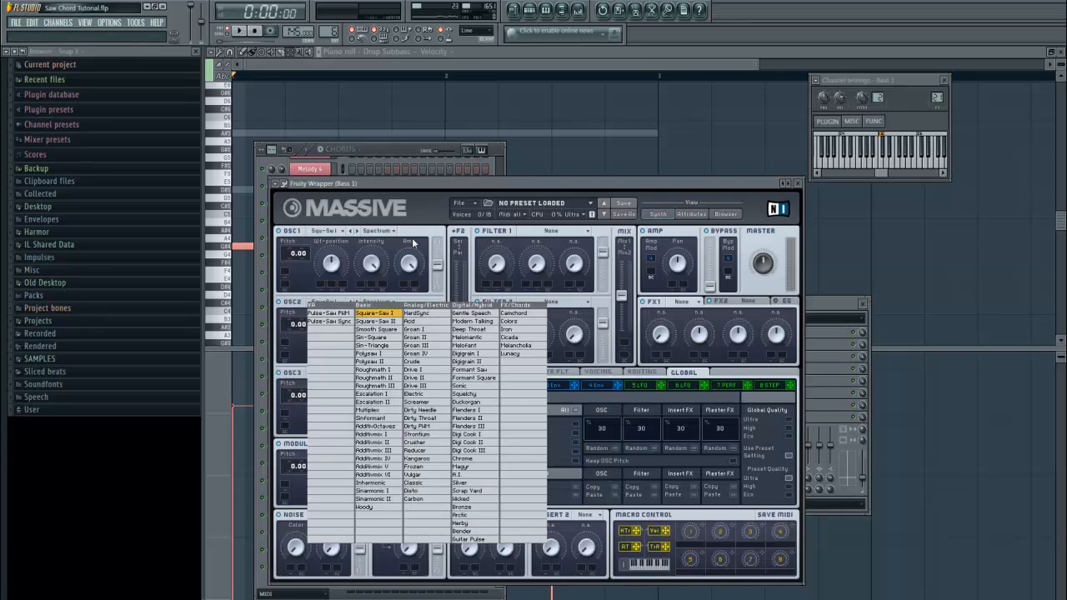
left_click(331, 274)
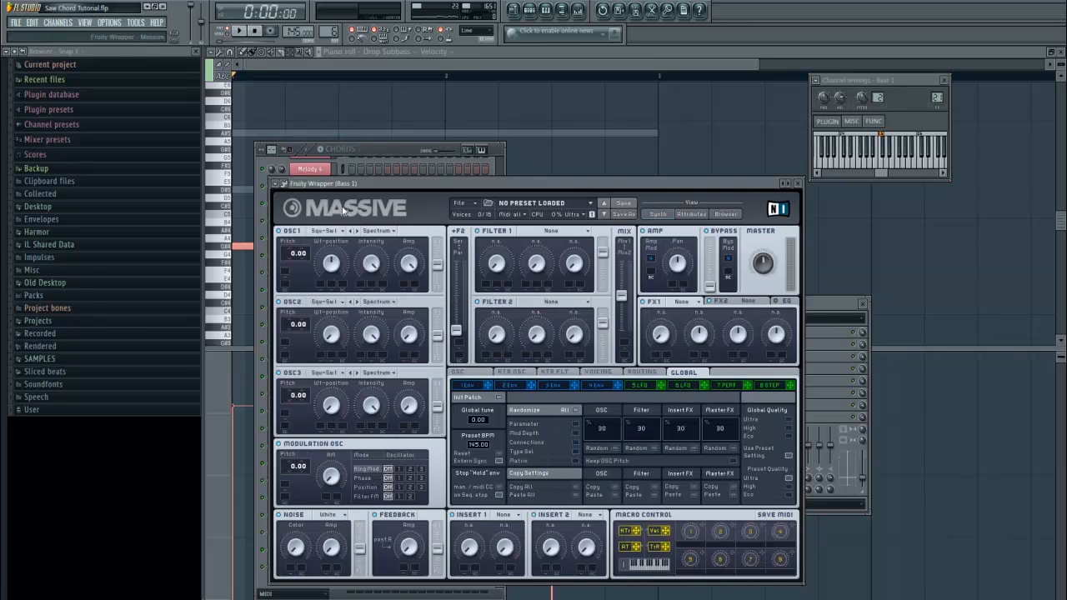
left_click(598, 374)
left_click(594, 385)
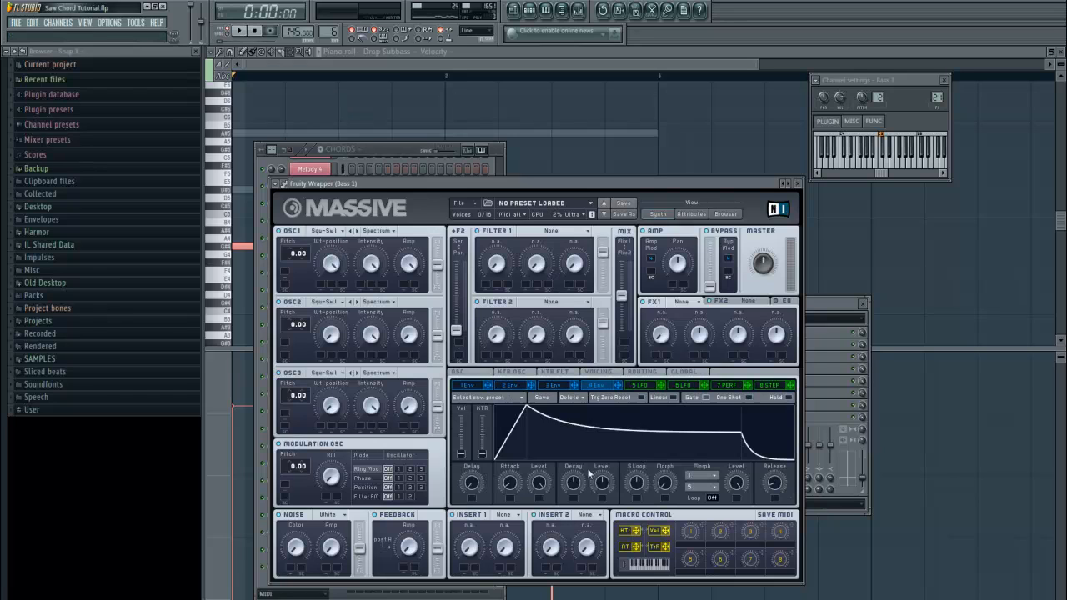
left_click(604, 373)
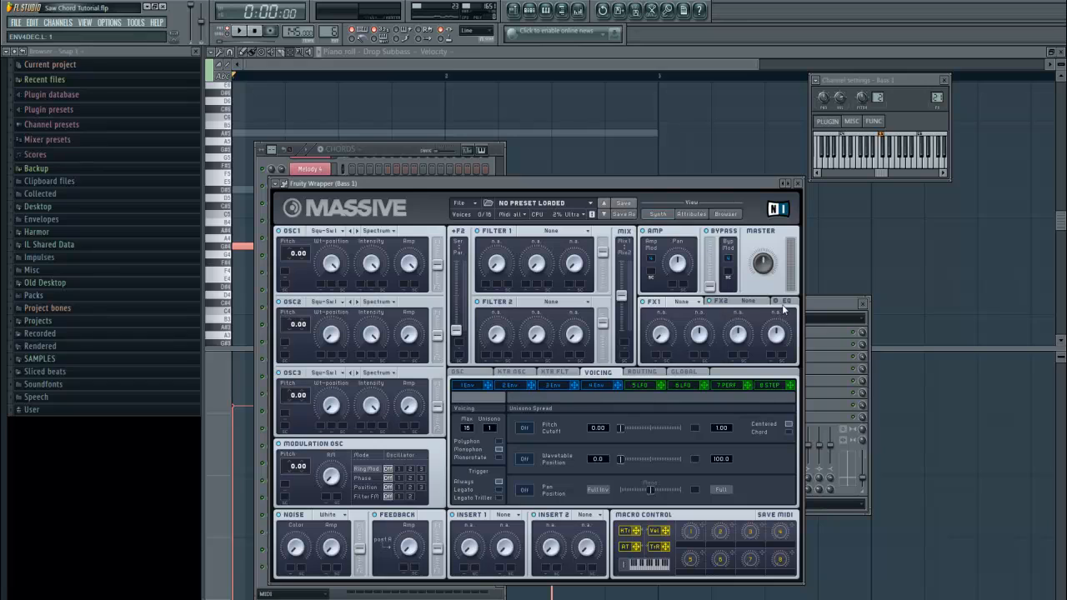
Set Massive's FX1 to the tube effect and Filter 1 to Lowpass 4, adjusting its mix, resonance and cutoff.
left_click(682, 302)
left_click(702, 422)
left_click(549, 232)
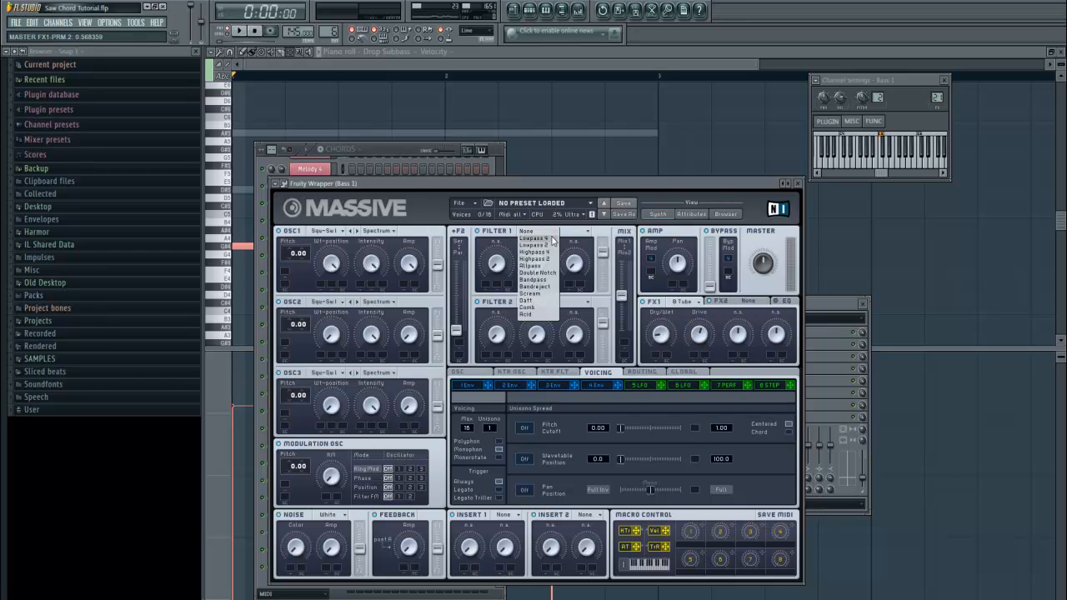
left_click(541, 246)
left_click_drag(623, 298, 605, 139)
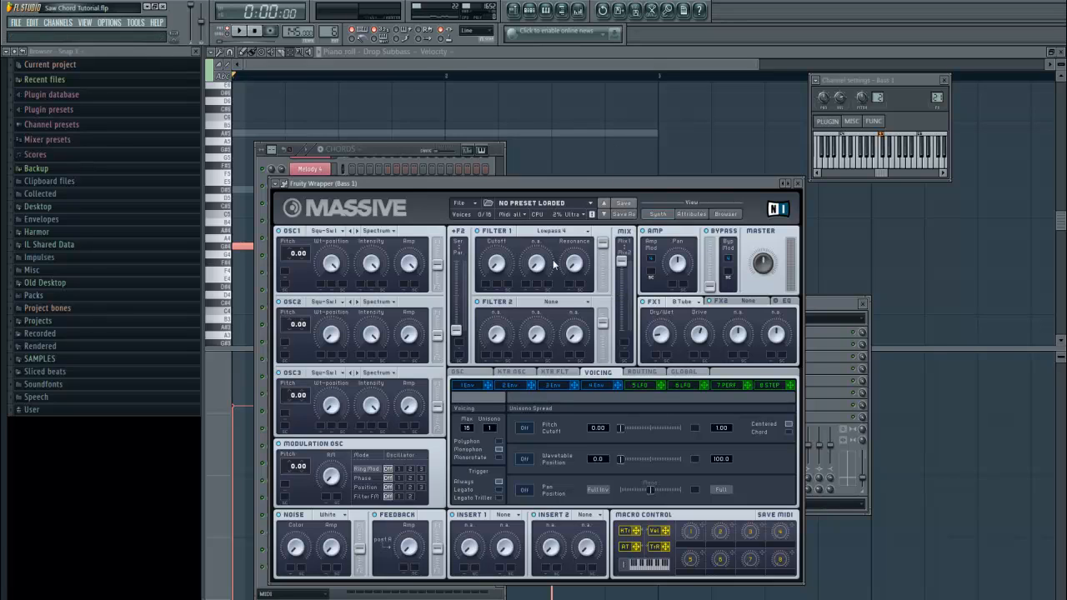
left_click_drag(574, 264, 571, 242)
left_click_drag(493, 252, 501, 266)
Load Hardclipper into Massive's Insert 1 and audition the pattern with Bass 1.
left_click(509, 515)
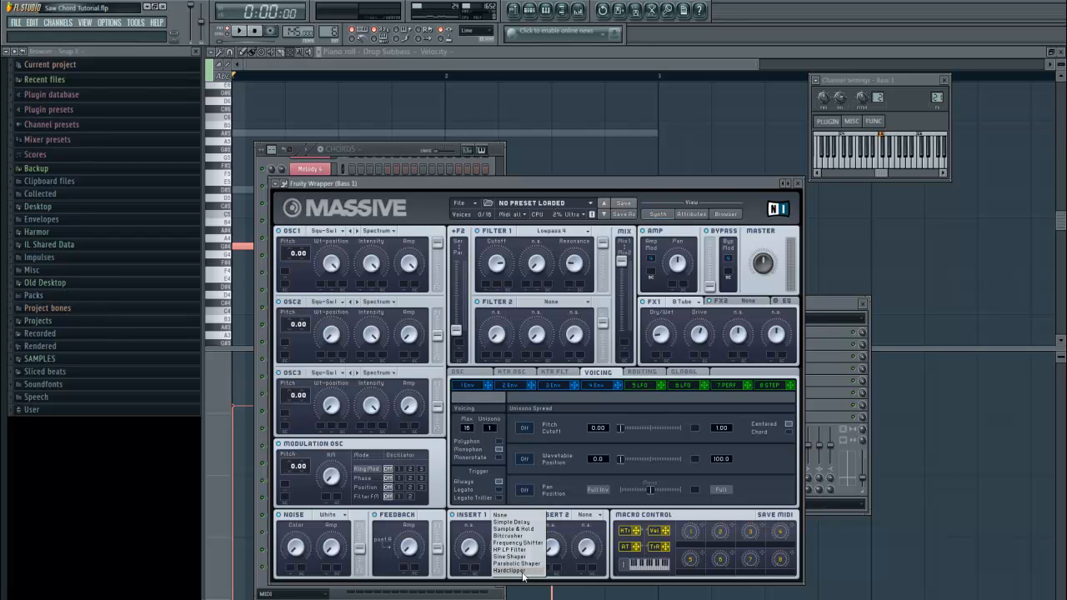
left_click(517, 572)
left_click(529, 11)
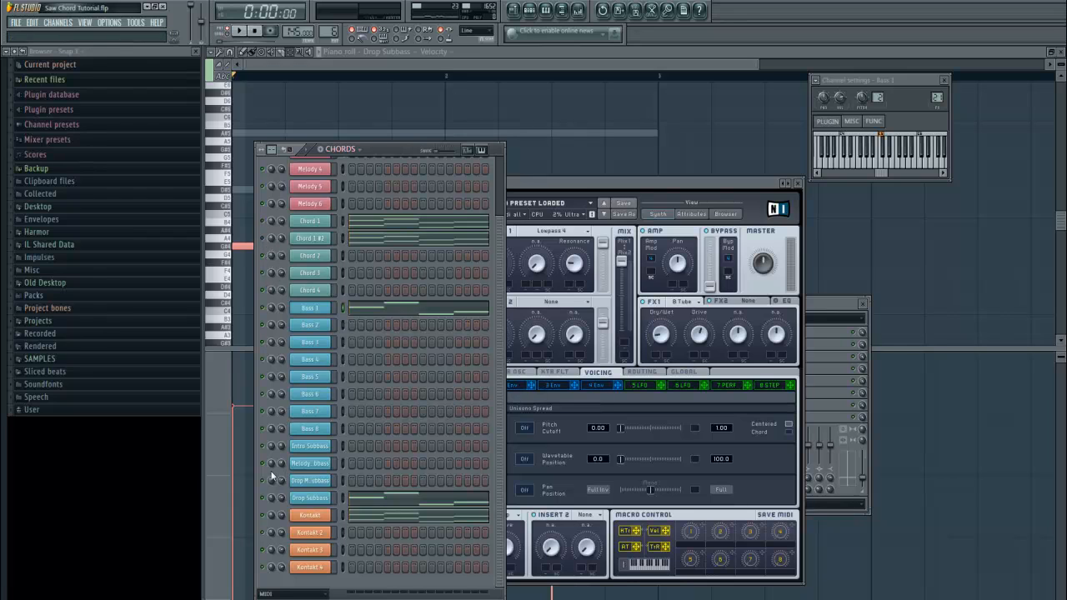
left_click(239, 31)
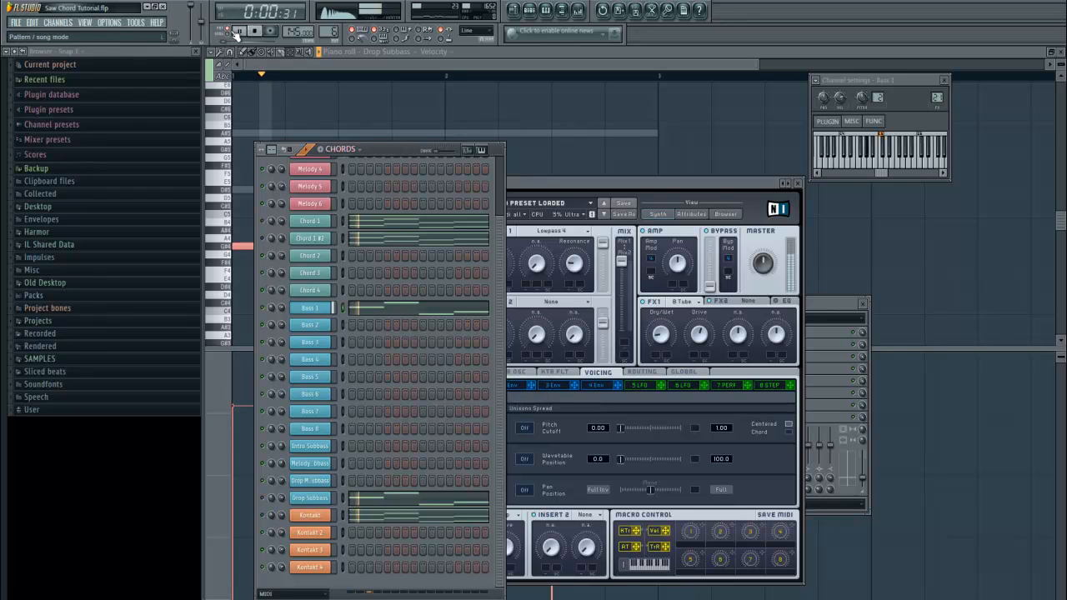
left_click(255, 32)
Set the OSC1 pitch in Bass 1's Massive to -24.00 and play the pattern.
left_click(322, 311)
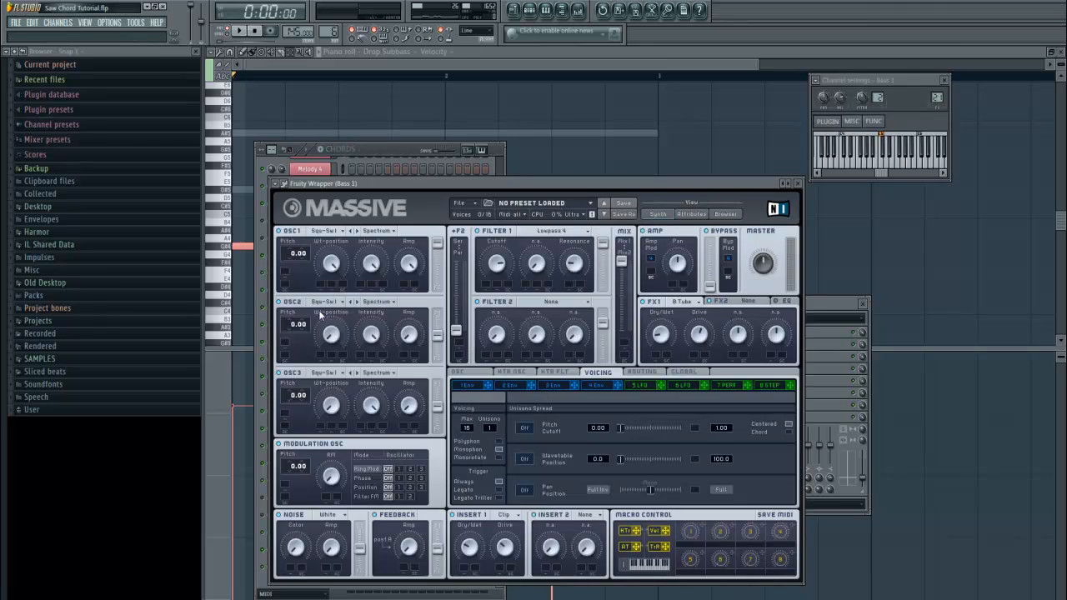
left_click_drag(297, 253, 295, 261)
left_click(241, 32)
Add a Fruity Parametric EQ 2 to the Bass 1 mixer track and pull its band 1 down to -18 dB.
key("F9")
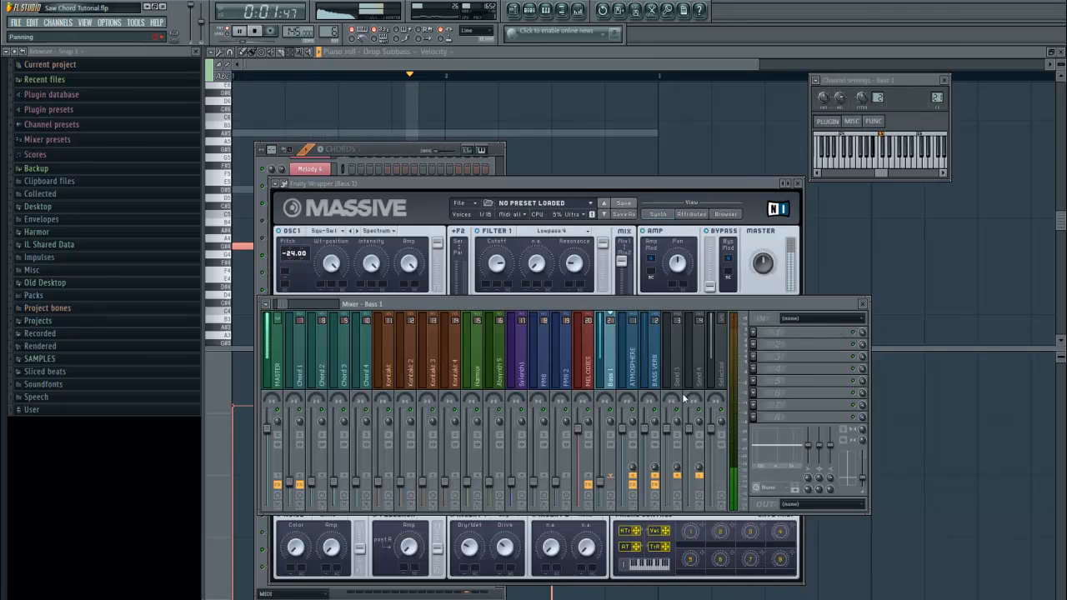
left_click(768, 342)
left_click(890, 453)
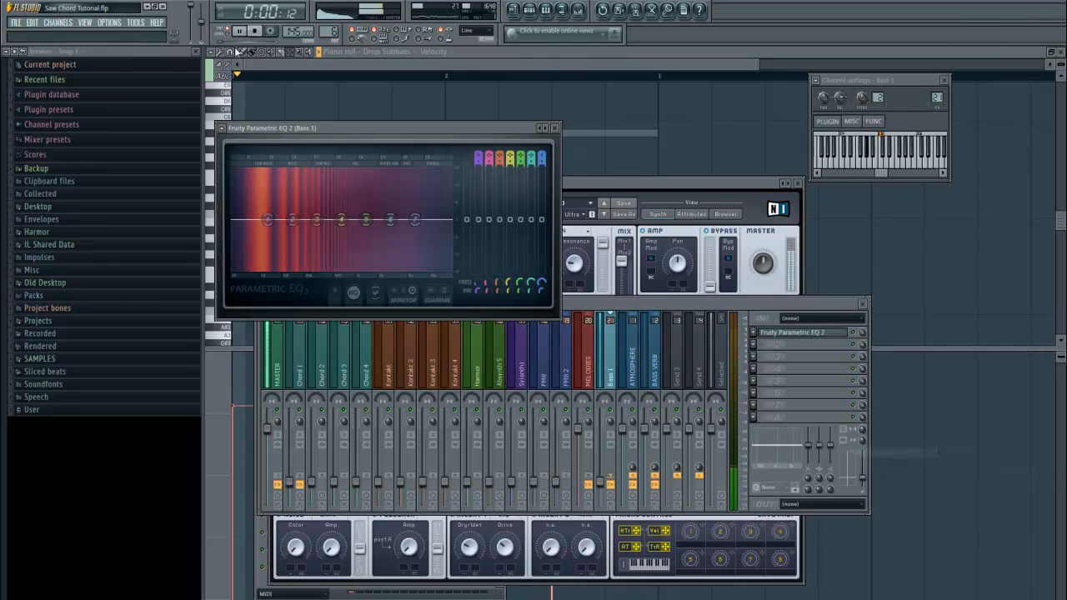
key("space")
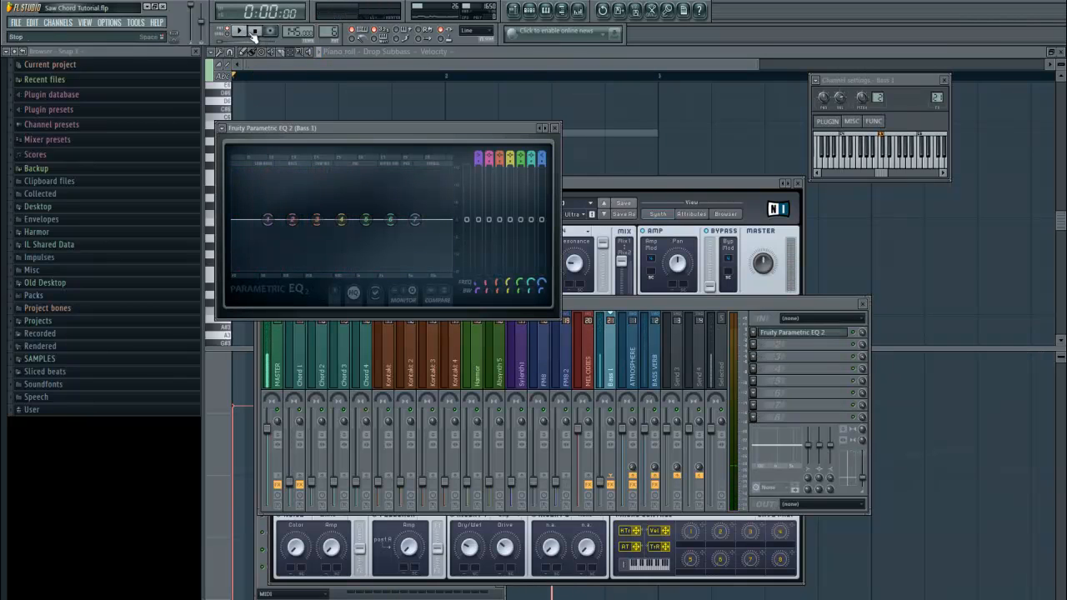
left_click_drag(268, 219, 268, 272)
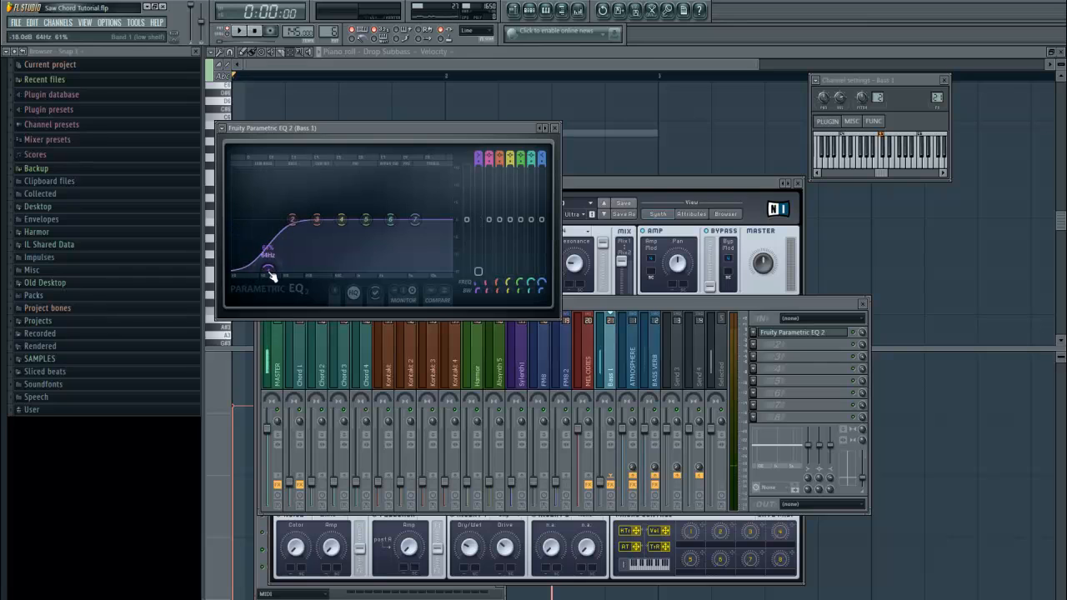
Stack two more Fruity Parametric EQ 2 low cuts in slots 2 and 3 of the Bass 1 mixer track.
left_click(765, 344)
left_click(890, 454)
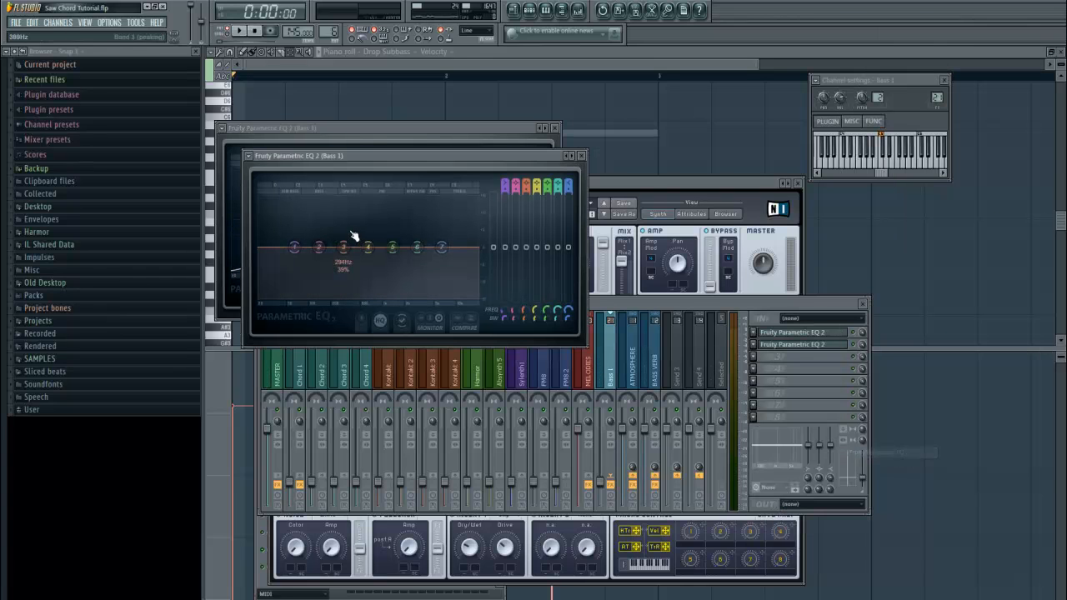
left_click_drag(312, 261, 334, 325)
left_click(753, 356)
left_click(887, 453)
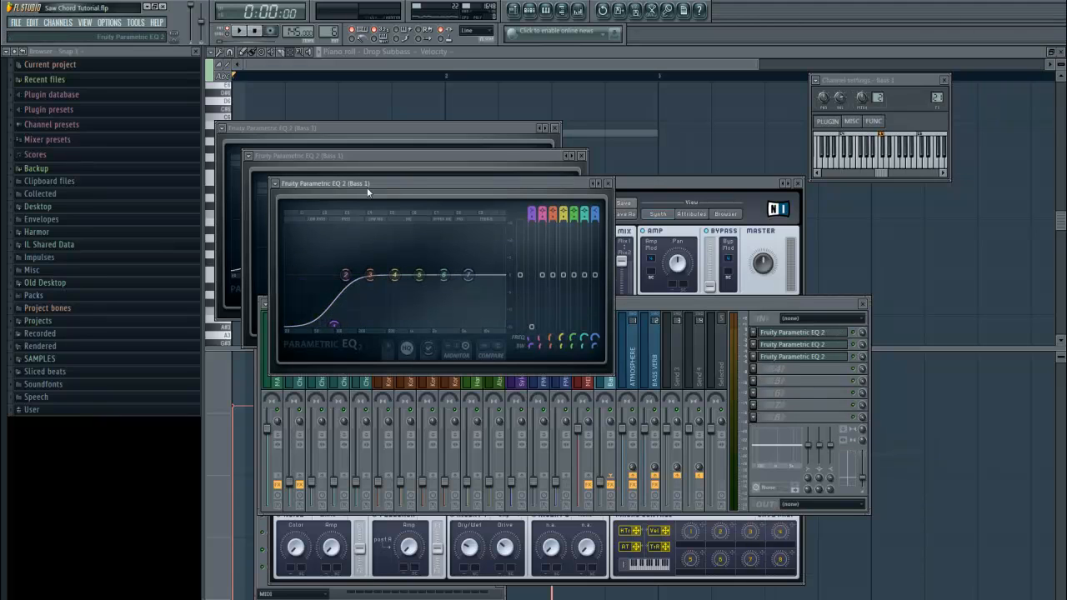
left_click_drag(368, 193, 334, 294)
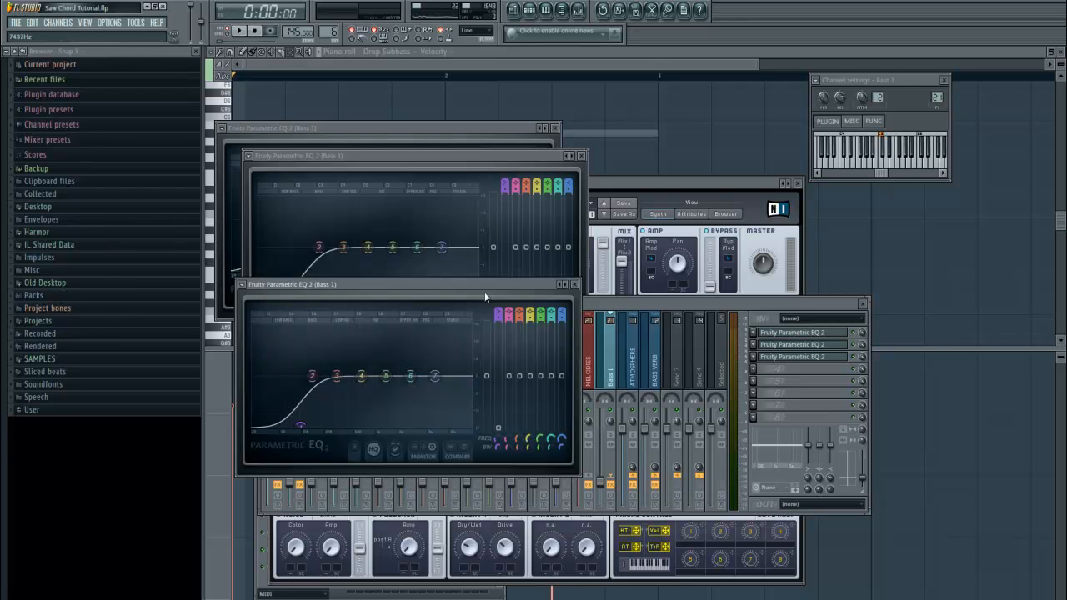
Replace the first EQ on the Bass 1 track with Fruity Love Philter and load its Simple highpass preset.
left_click(759, 344)
mouse_move(771, 345)
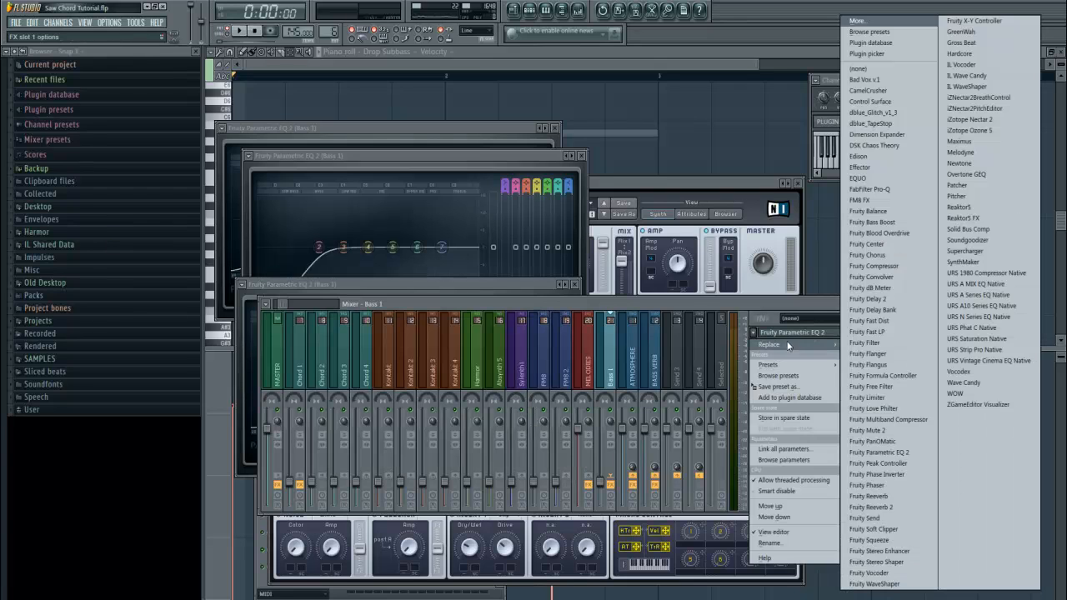
left_click(873, 409)
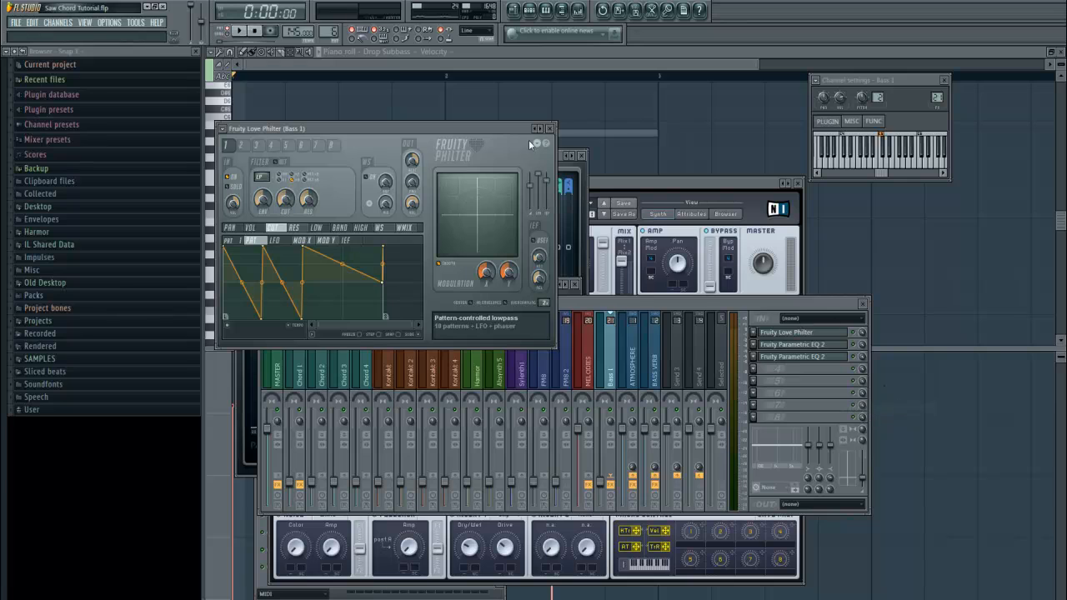
left_click(537, 131)
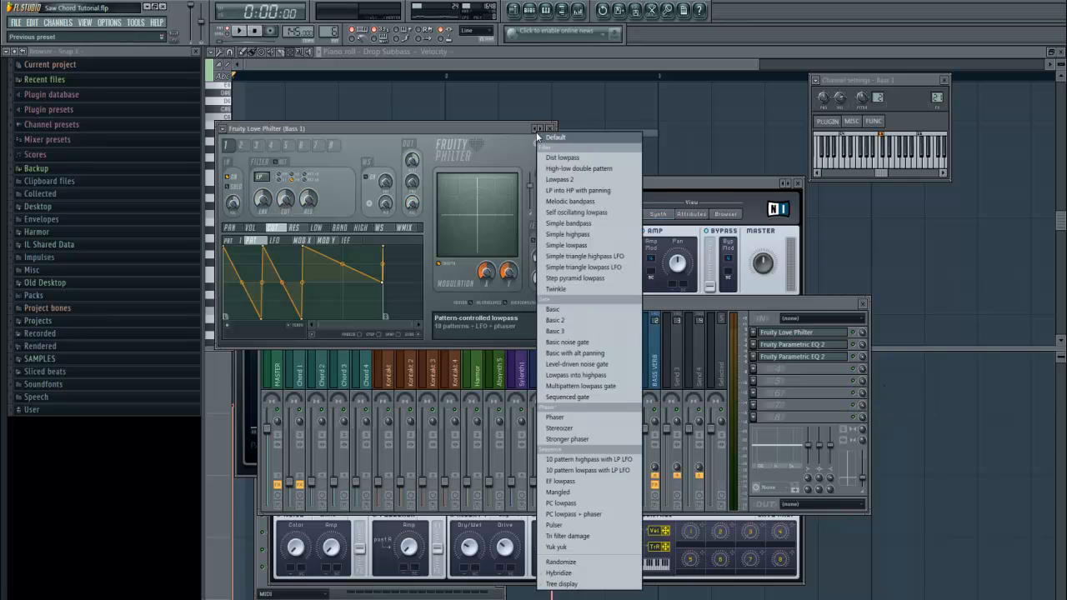
left_click(568, 235)
Remove the two remaining Fruity Parametric EQ 2 effects from slots 2 and 3 of the Bass 1 track.
left_click(766, 344)
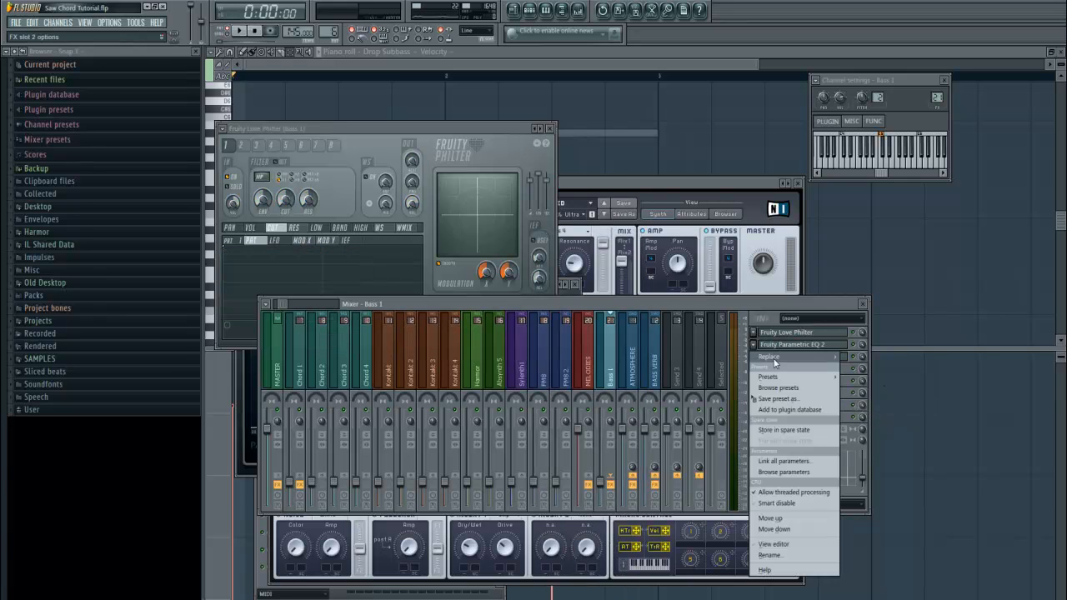
mouse_move(771, 357)
left_click(852, 69)
left_click(765, 356)
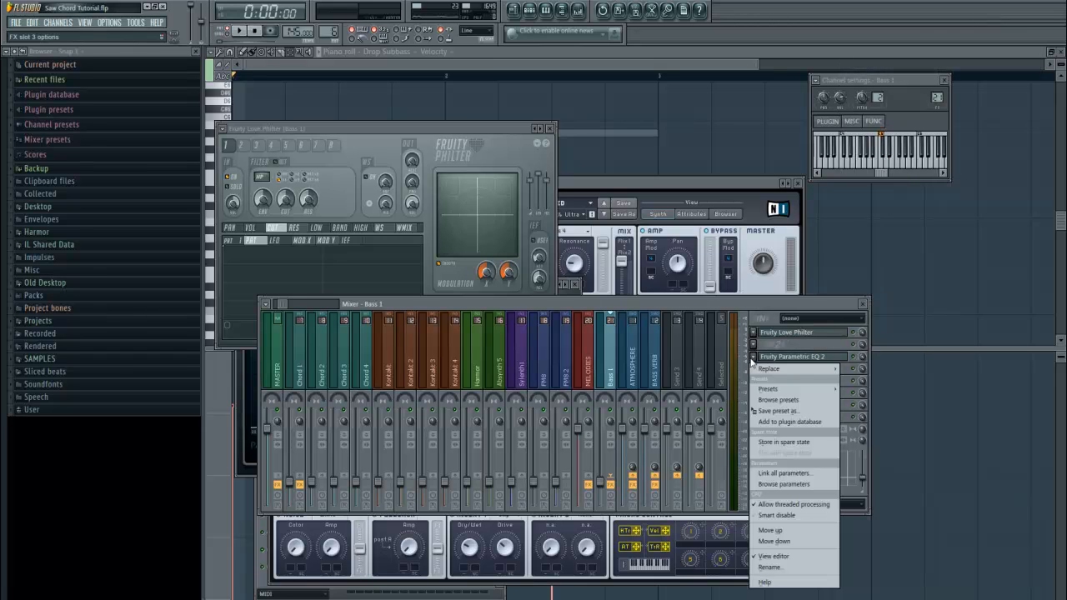
left_click(858, 68)
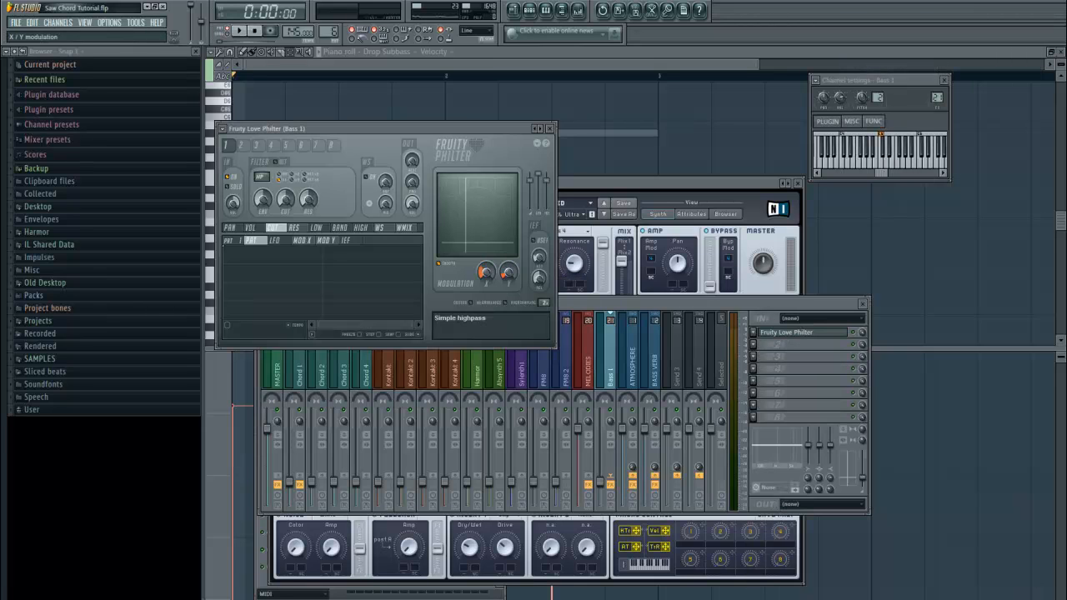
Adjust the X/Y modulation of the Bass 1 Fruity Love Philter, audition the pattern, and return to the step sequencer.
left_click(240, 33)
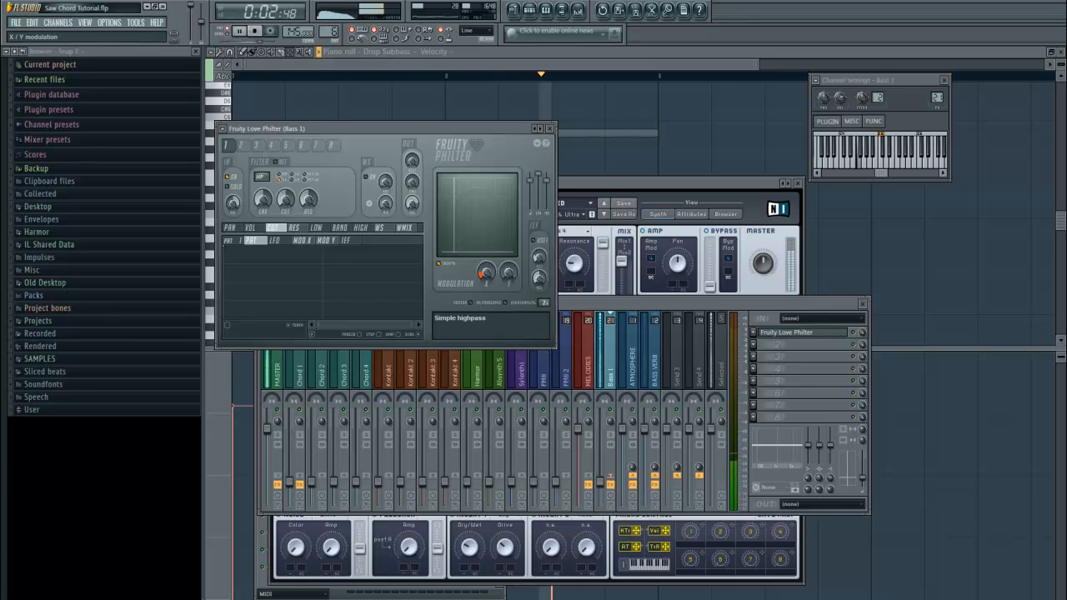
key("space")
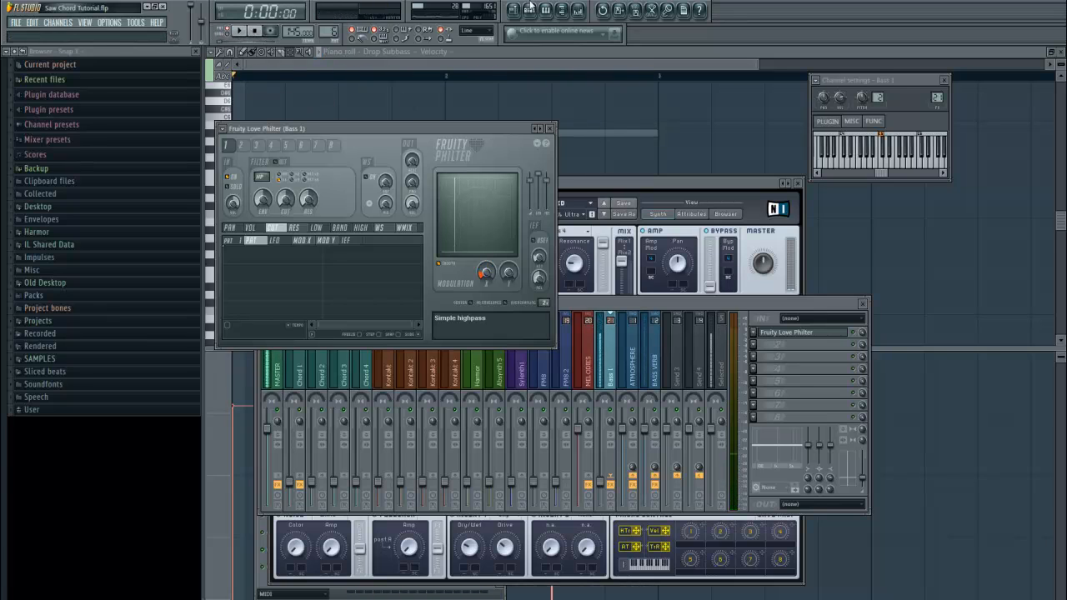
left_click(528, 10)
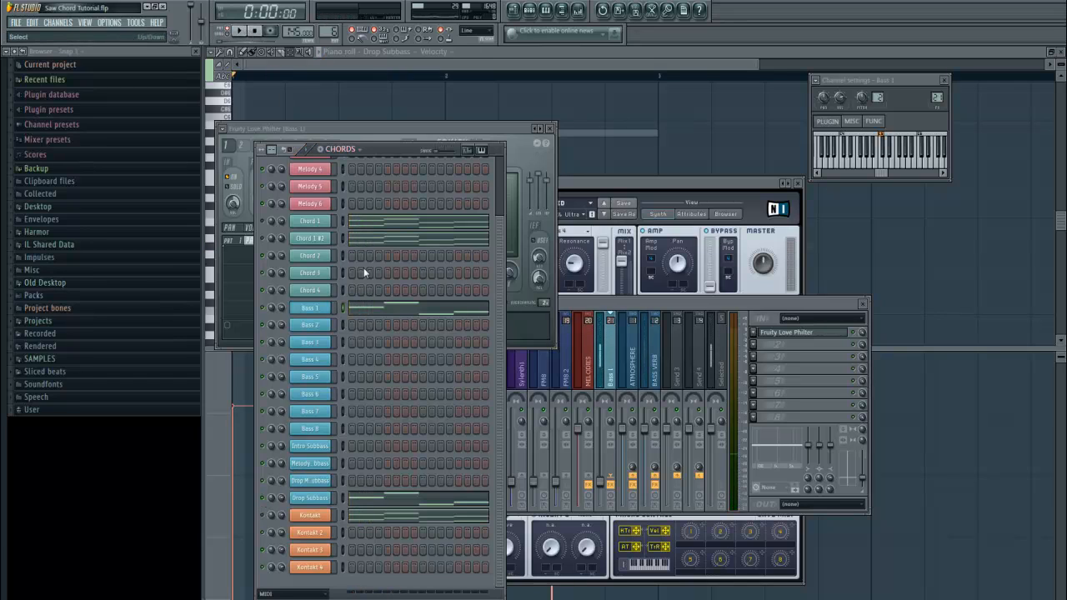
left_click(652, 301)
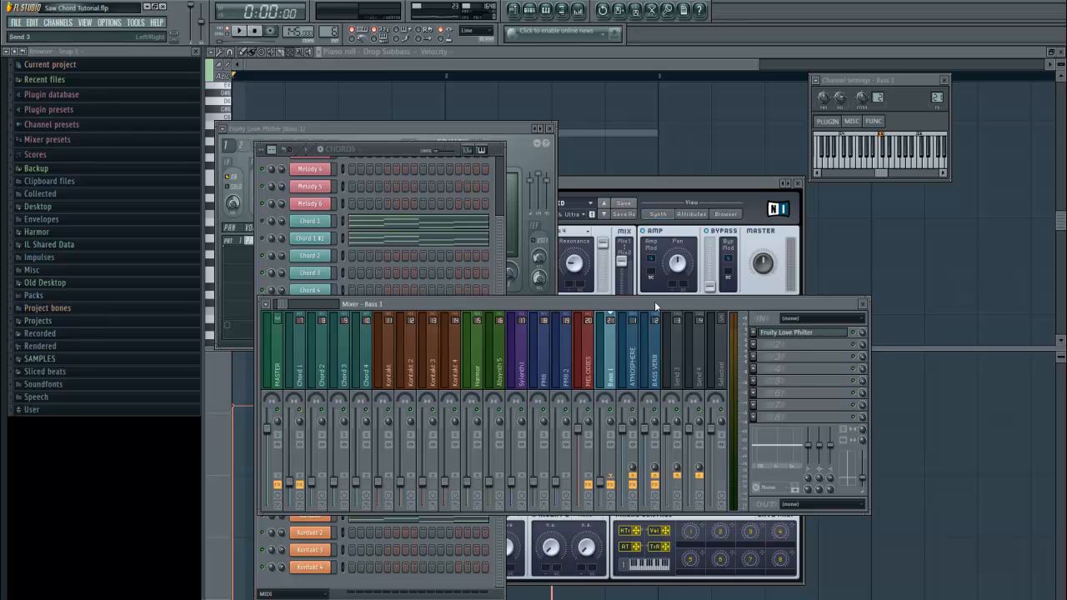
left_click(790, 334)
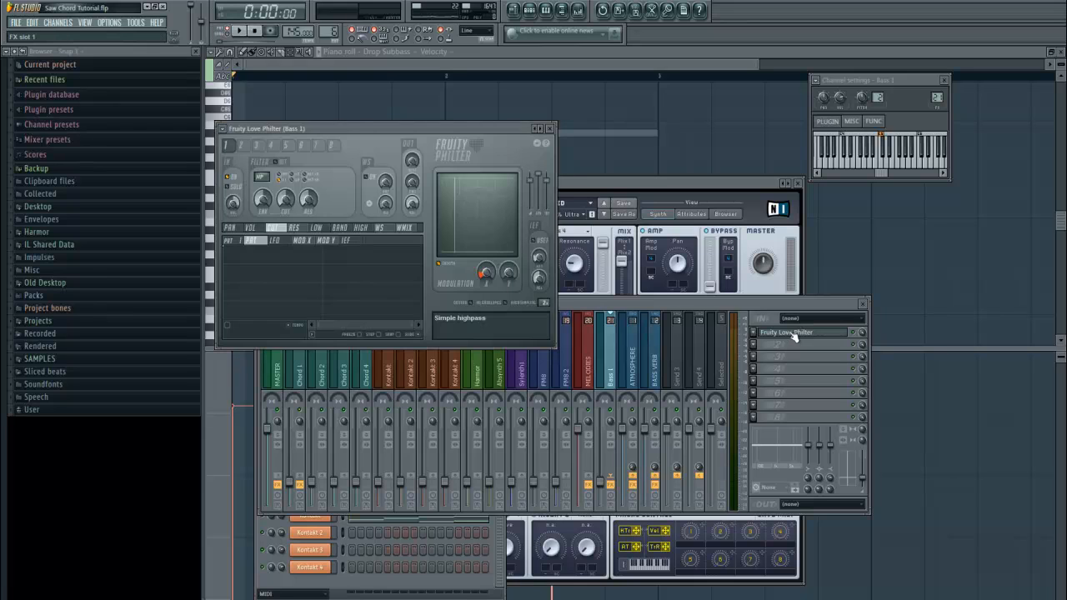
left_click(792, 333)
left_click(366, 146)
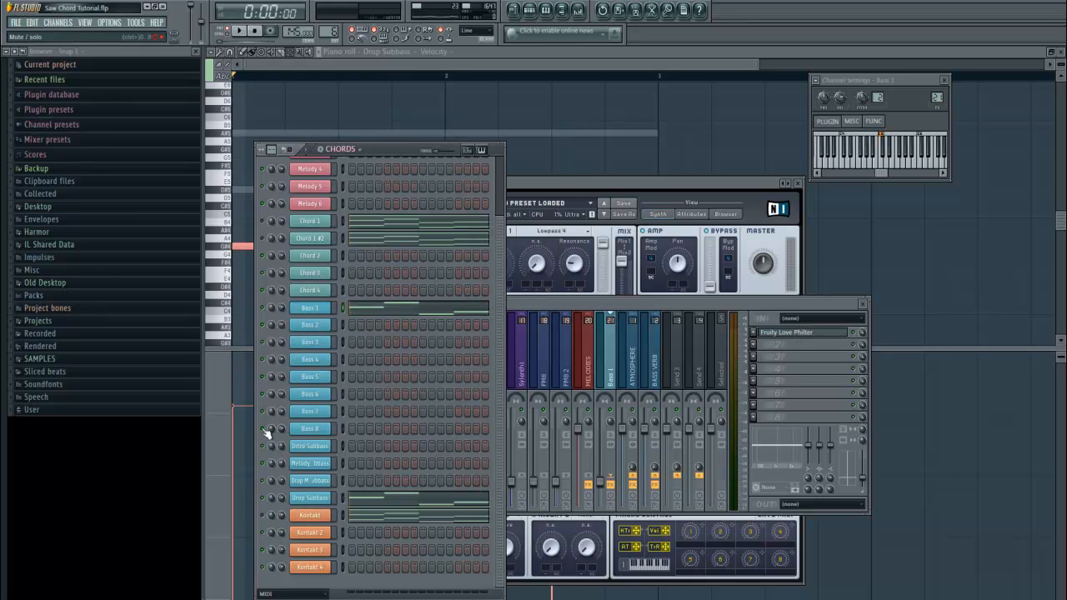
Audition the Drop Subbass by itself and together with the Bass 1 layer.
left_click(239, 30)
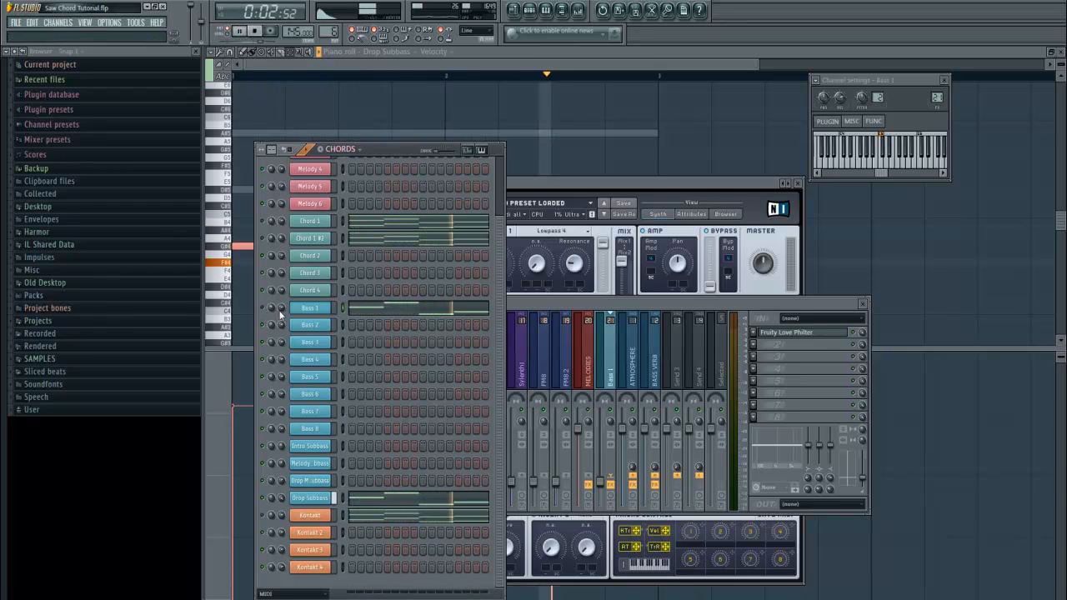
left_click(242, 33)
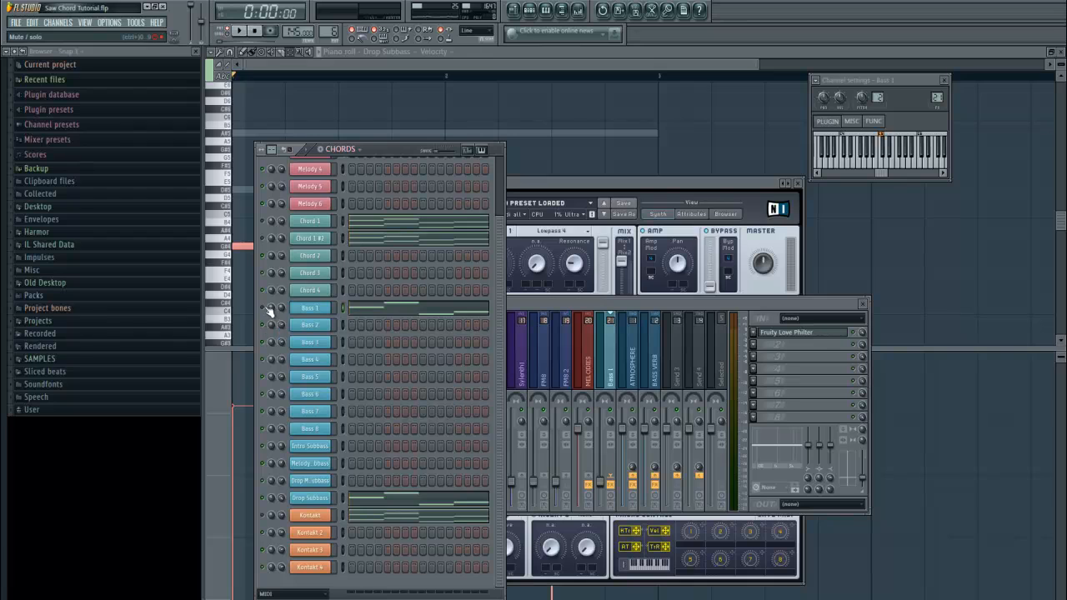
left_click(238, 31)
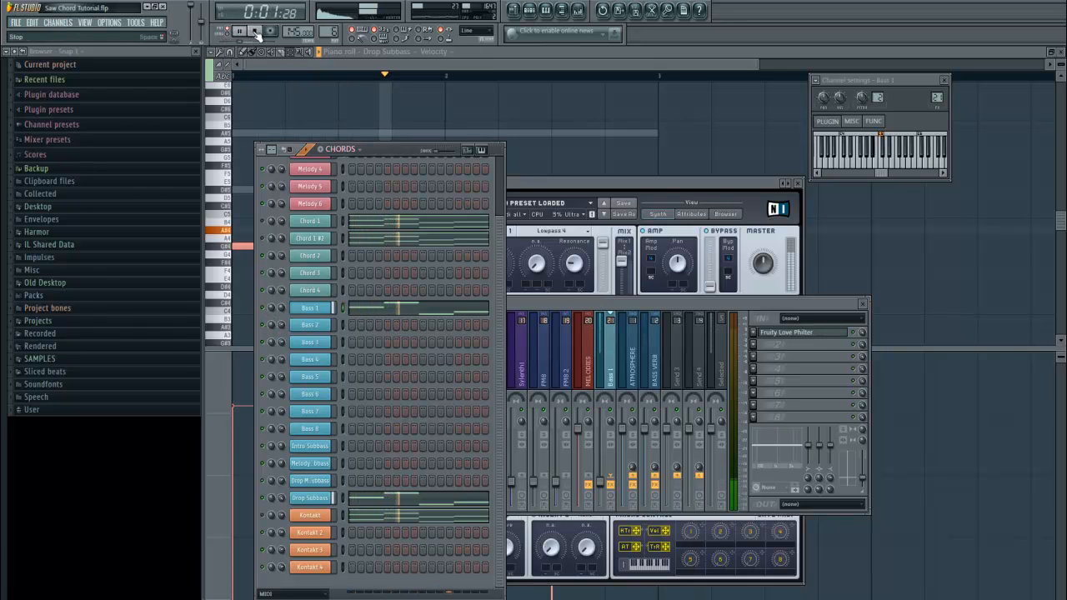
left_click(255, 31)
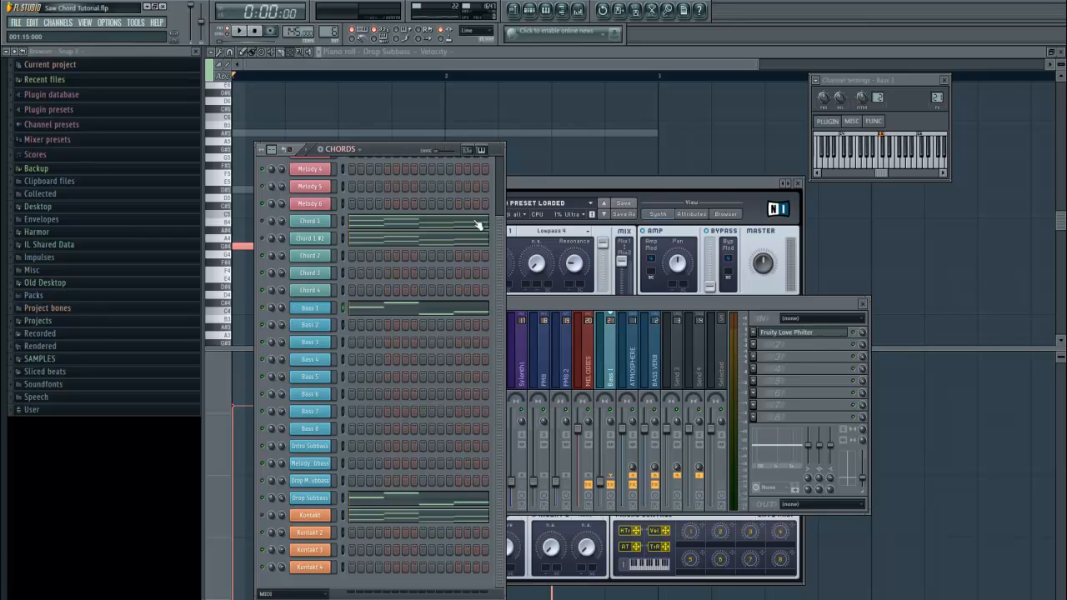
Set the system speaker volume to 38 while the bass layers play, and audition them together with the chords and strings.
left_click(240, 31)
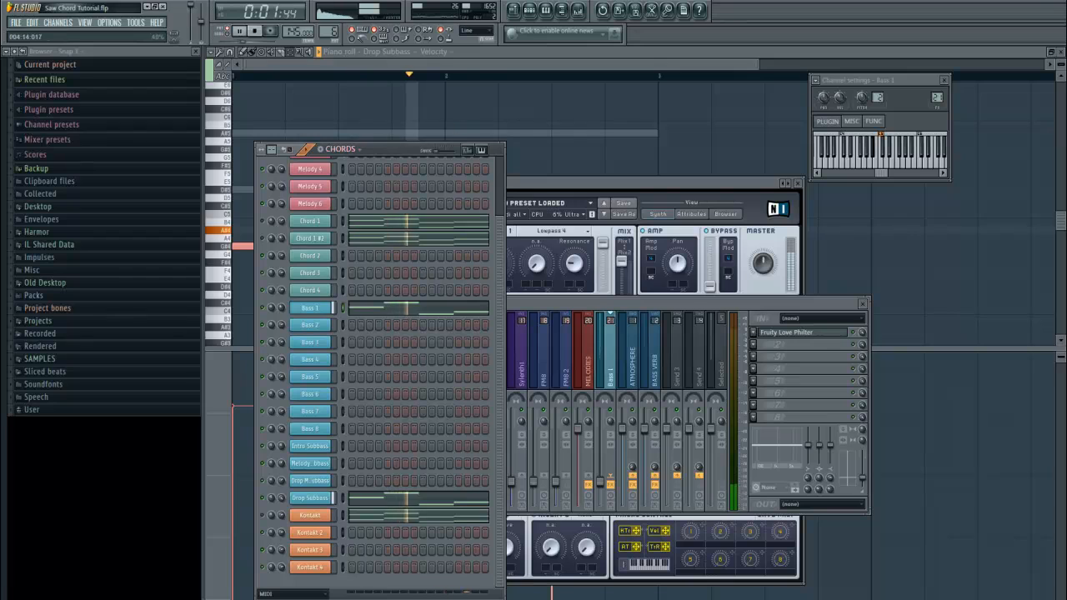
left_click(1011, 599)
left_click_drag(1028, 506, 1028, 490)
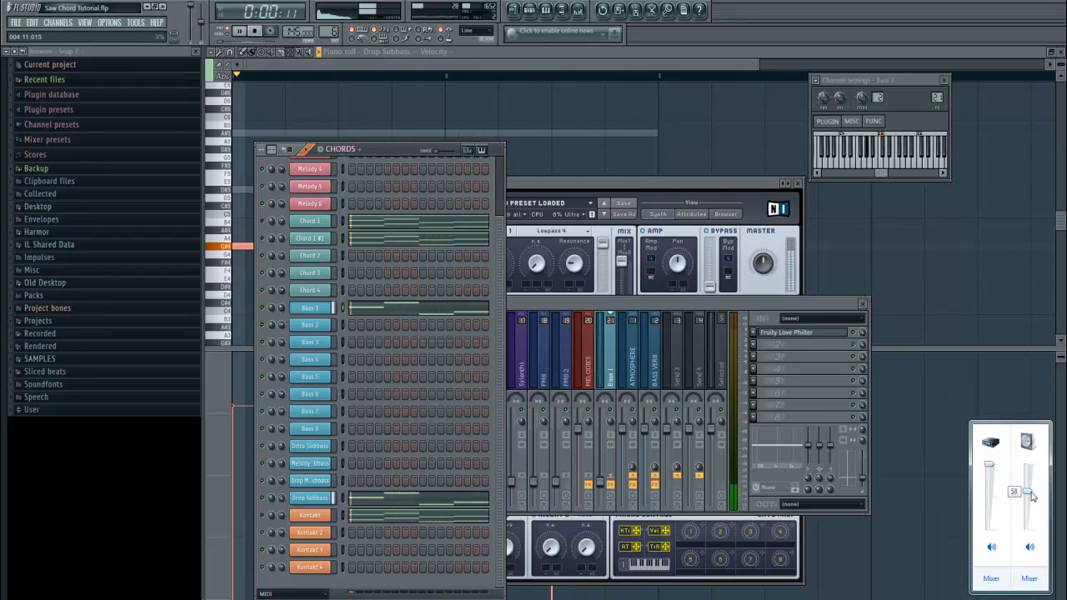
left_click(256, 32)
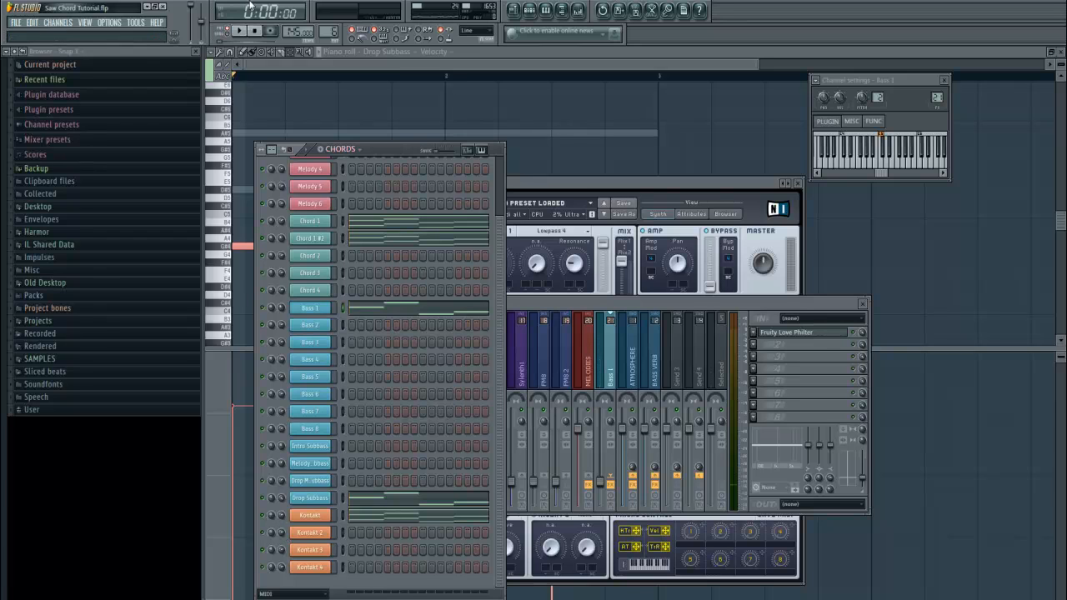
left_click(242, 32)
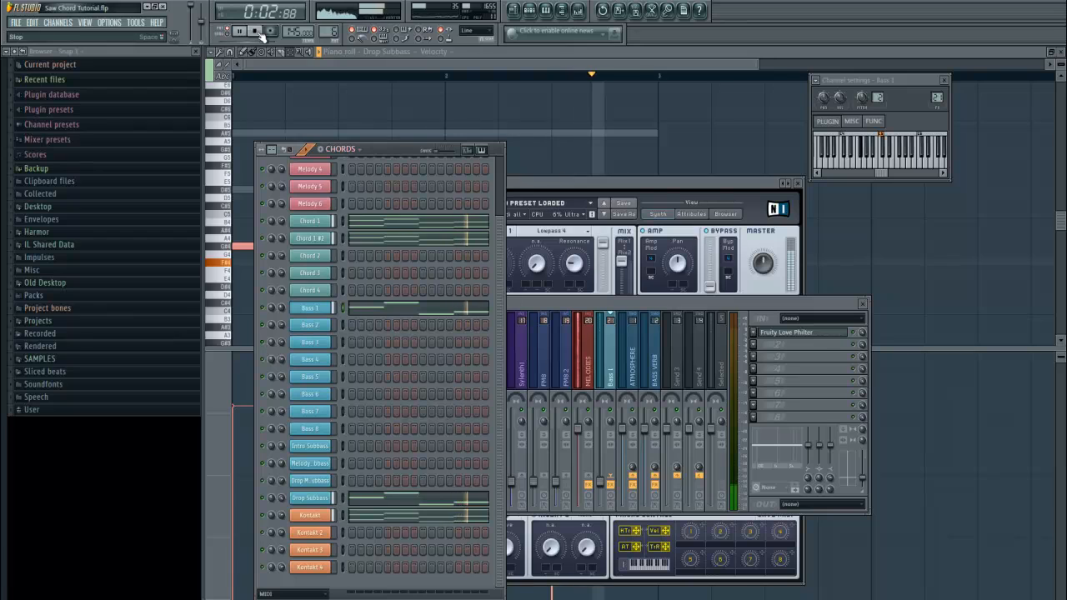
left_click(258, 32)
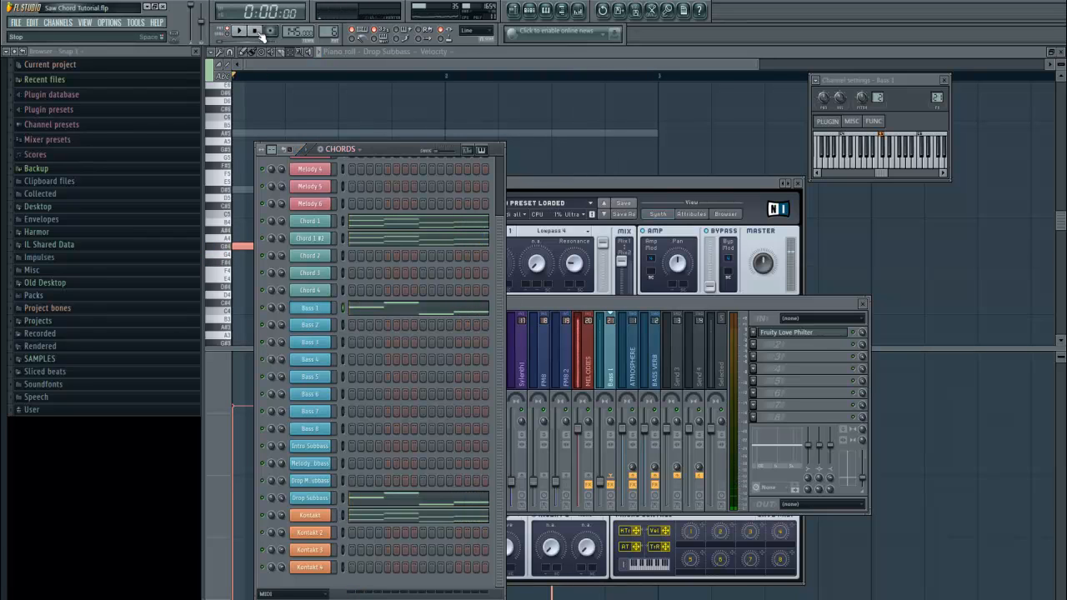
right_click(312, 224)
mouse_move(386, 276)
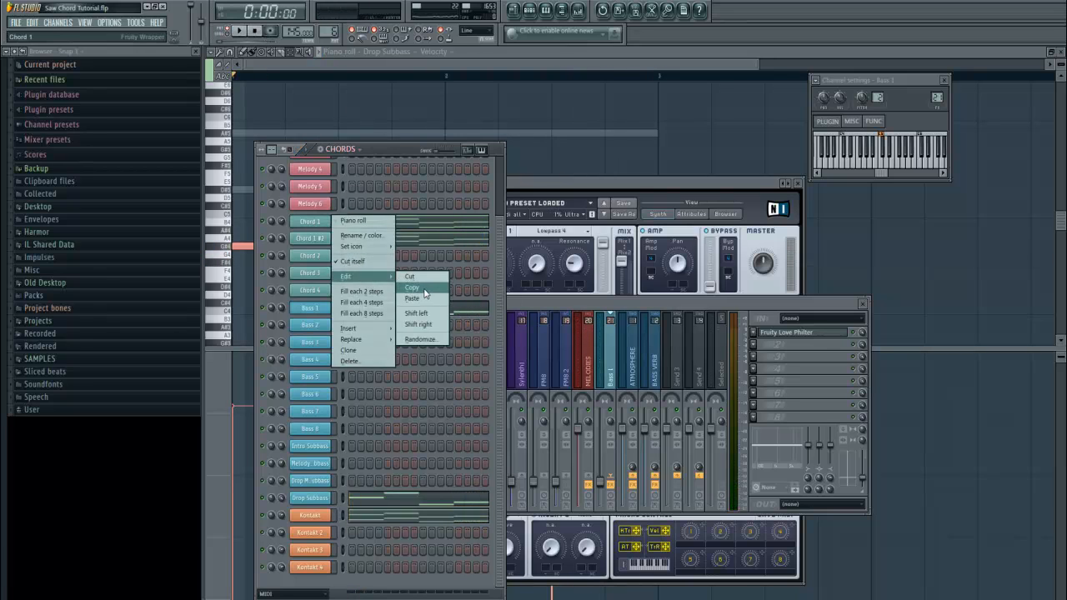
left_click(427, 289)
left_click(343, 258)
right_click(341, 256)
left_click(339, 236)
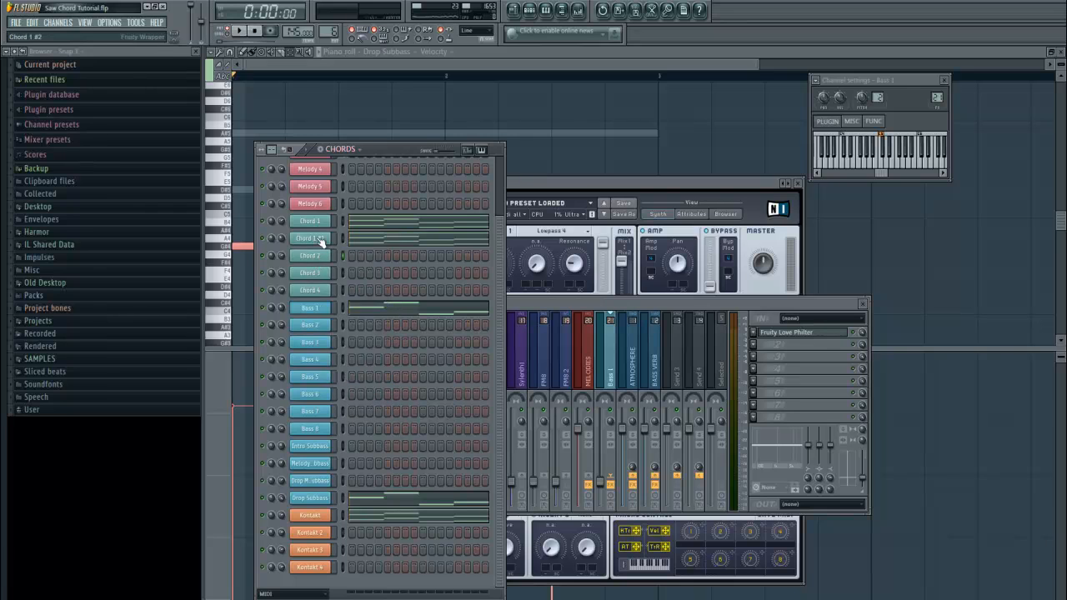
Clone the Chord 1 #2 channel and paste a copy of its notes into the clone.
right_click(333, 236)
left_click(349, 368)
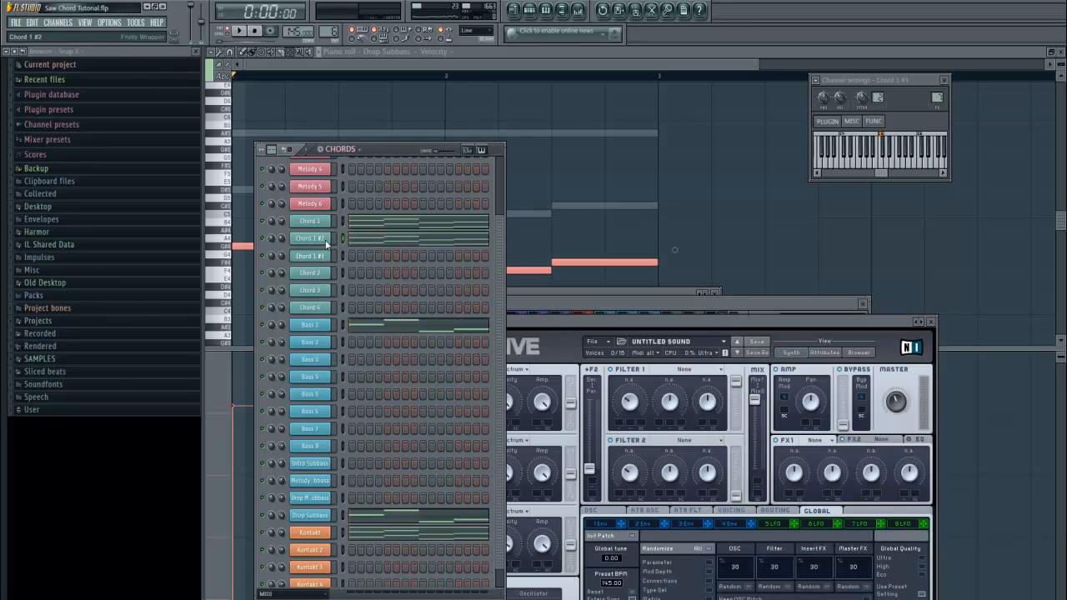
right_click(327, 239)
mouse_move(364, 302)
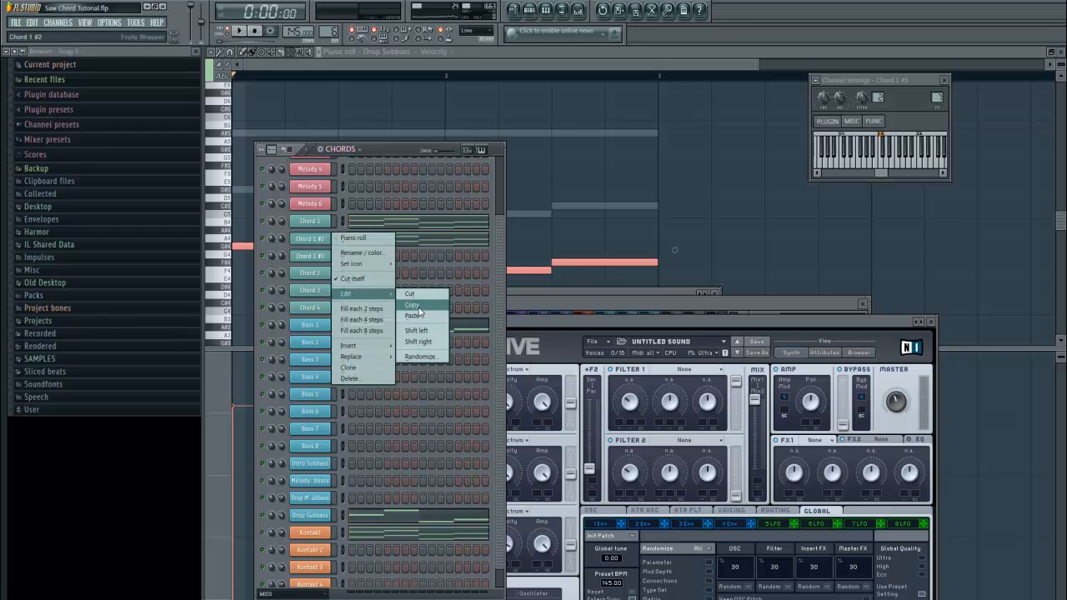
left_click(416, 306)
right_click(341, 256)
left_click(415, 333)
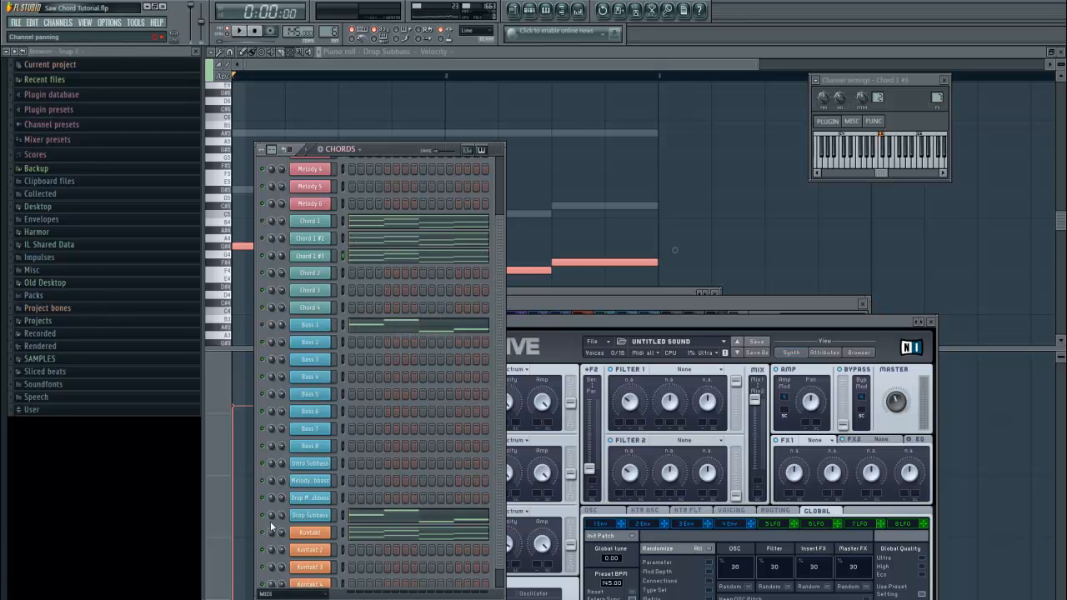
In the cloned Massive, set OSC1 pitch to 0.25 and voicing to unison 8 with pitch cutoff and pan position spread on.
left_click(244, 35)
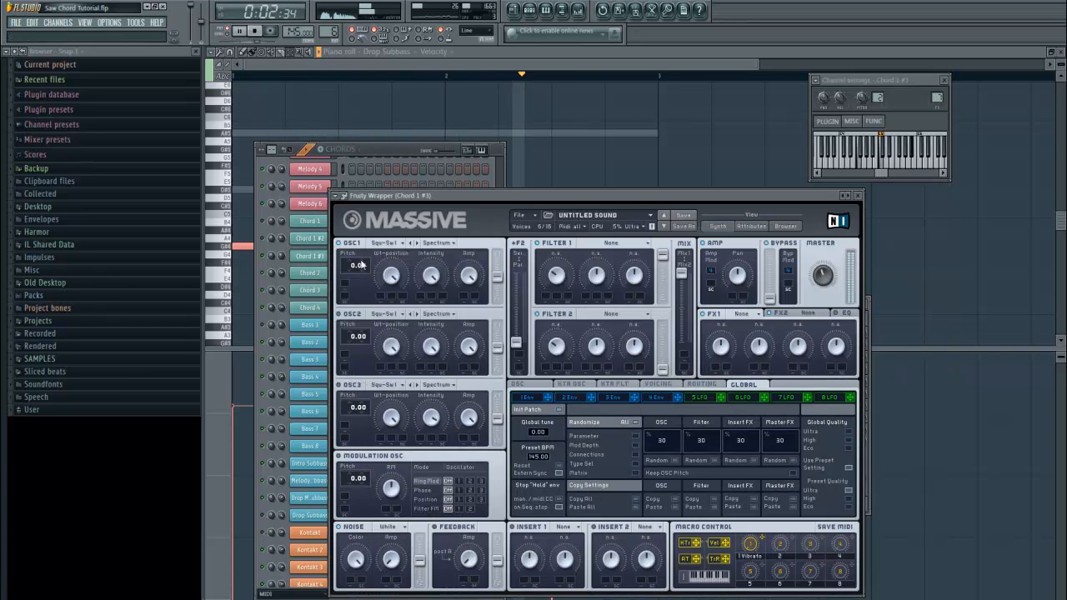
left_click(256, 31)
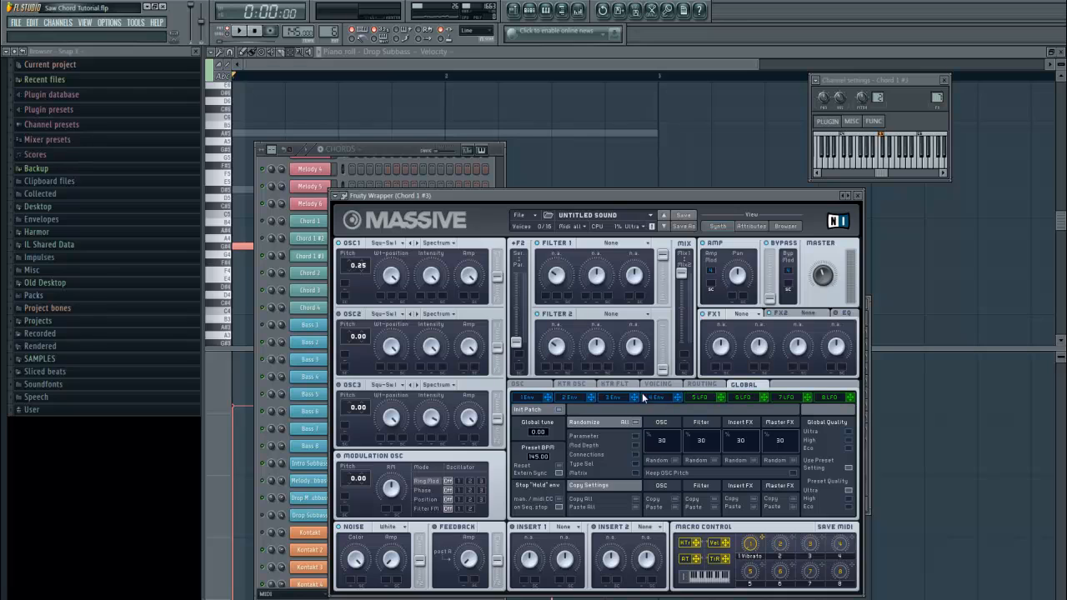
left_click(656, 385)
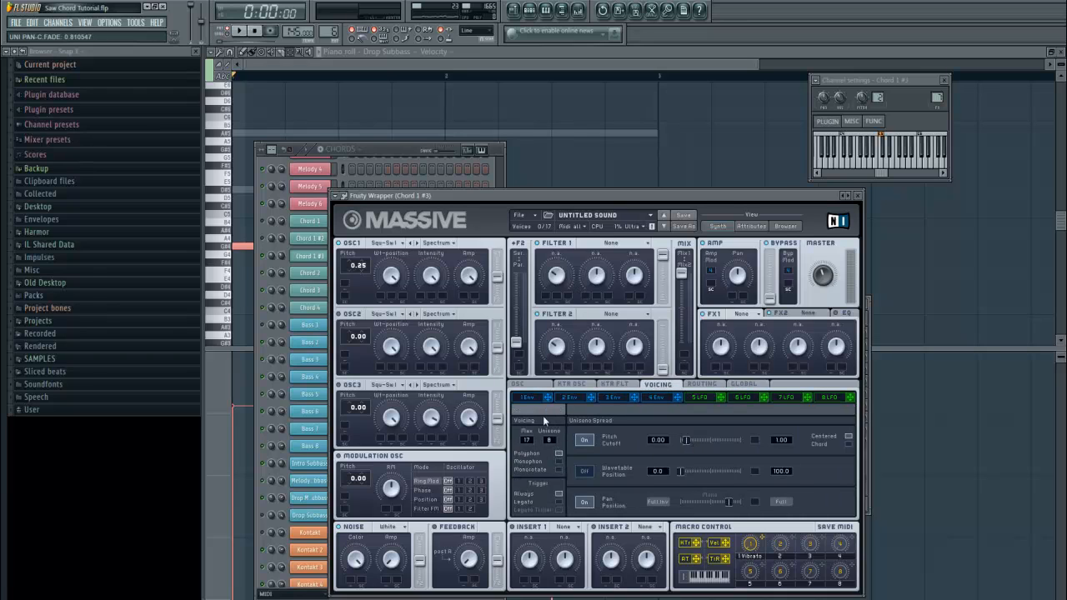
Set Massive's Insert 1 to Clip, FX1 to a chorus and FX2 to Phaser, and raise the EQ's high shelf.
left_click(561, 527)
left_click(578, 577)
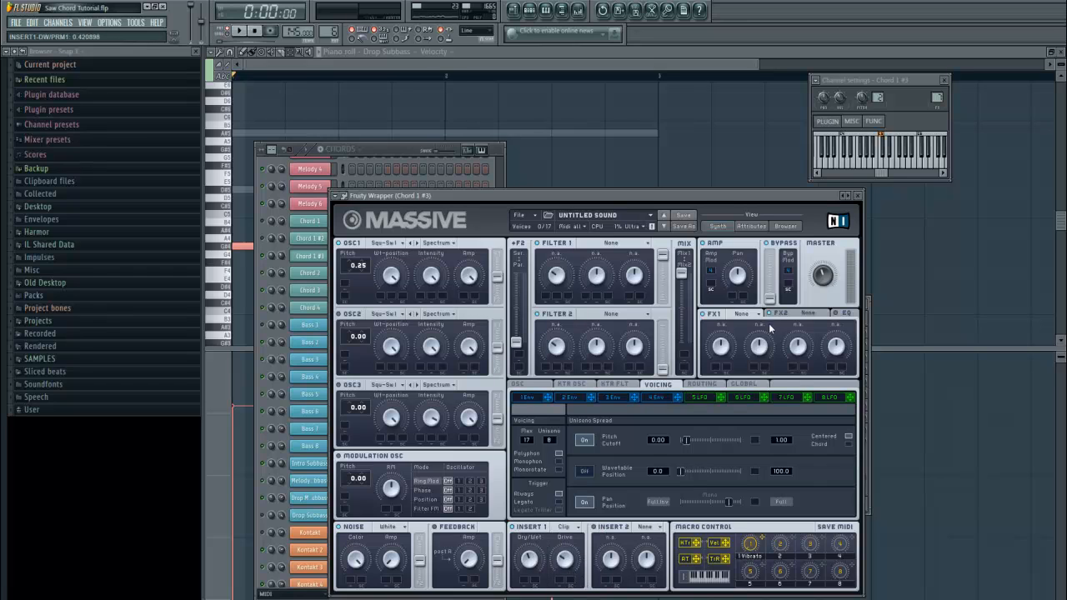
left_click(748, 317)
left_click(765, 379)
left_click(811, 314)
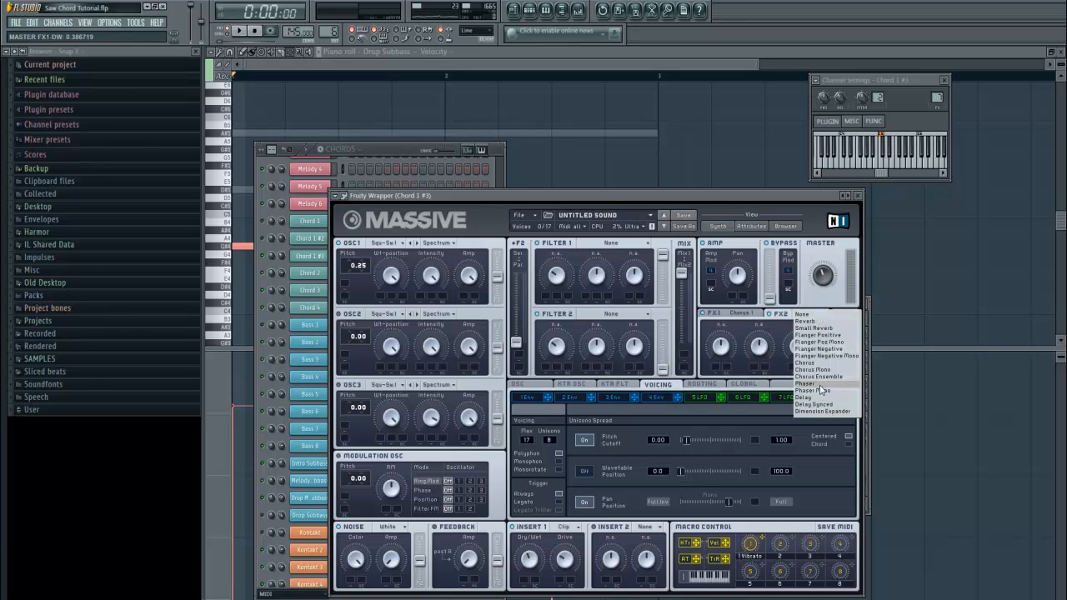
left_click(821, 384)
left_click(839, 315)
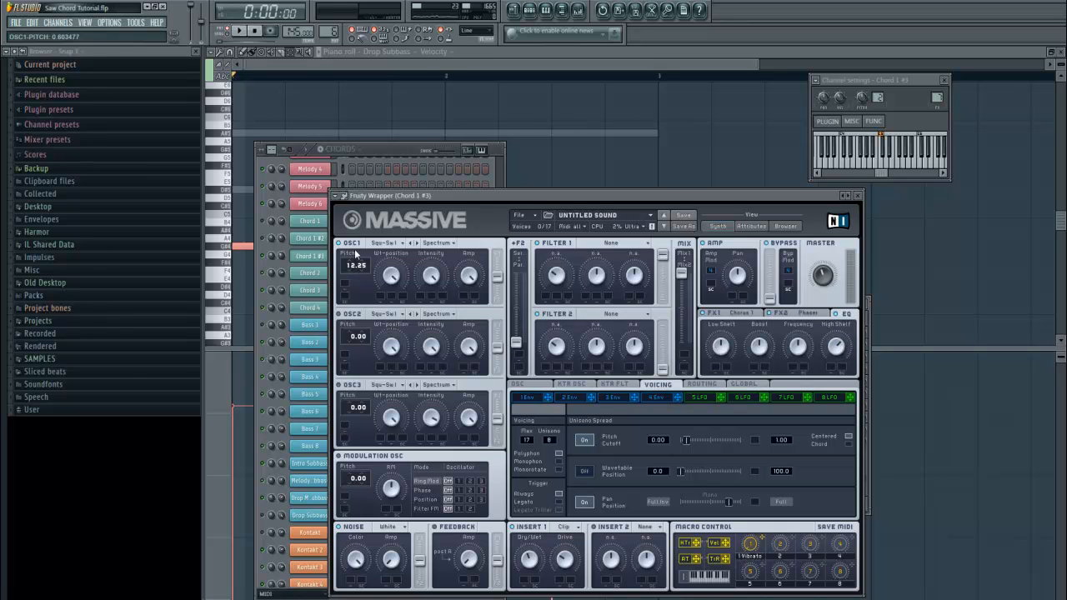
Set OSC1 pitch to 12.25 and Filter 1 to Bandpass with LFO 5 modulating its cutoff, and audition the sound.
left_click(620, 243)
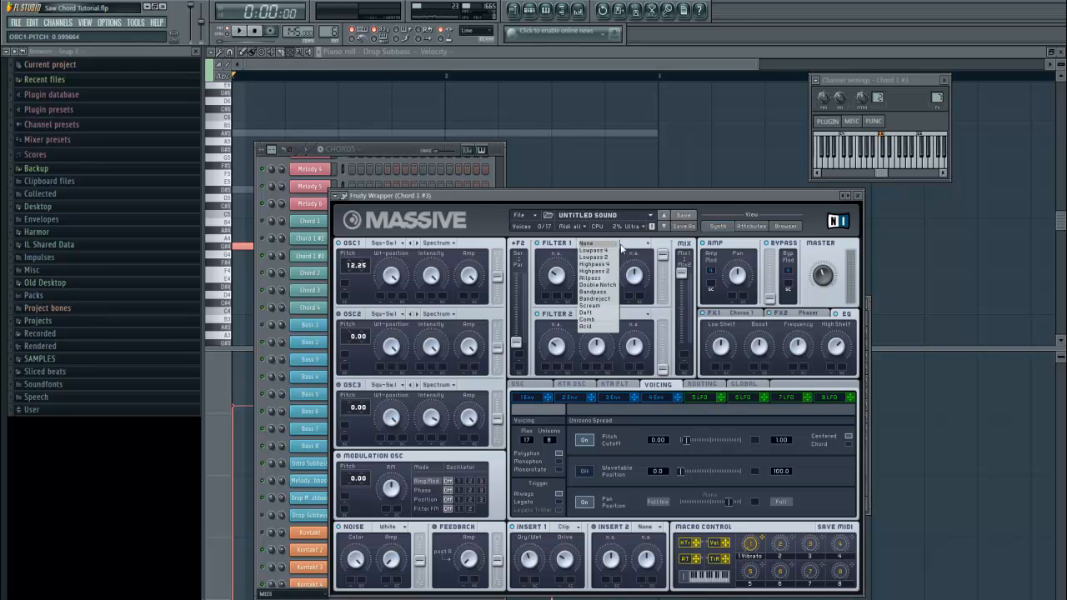
left_click(602, 292)
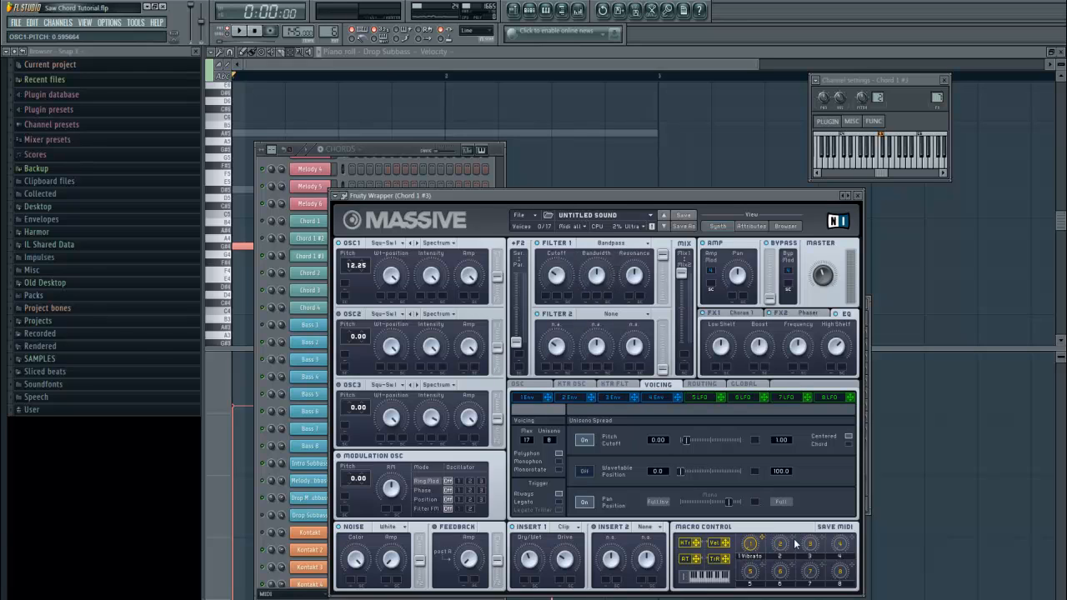
left_click_drag(724, 399, 546, 302)
left_click(240, 31)
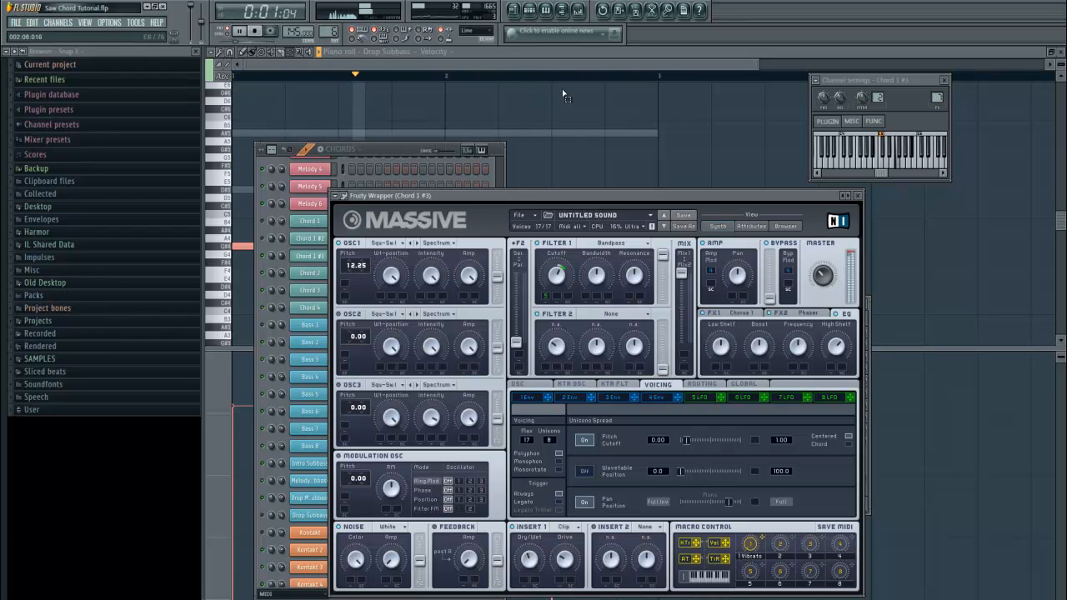
left_click(255, 31)
Unmute the other chord, bass and Kontakt channels and audition all layers together.
left_click(529, 10)
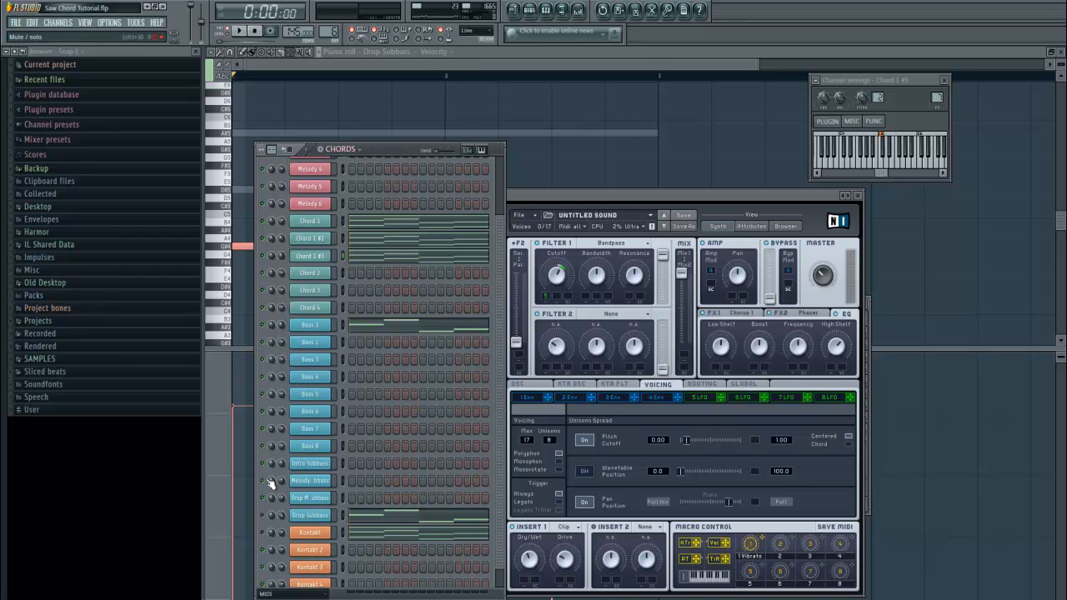
left_click(238, 31)
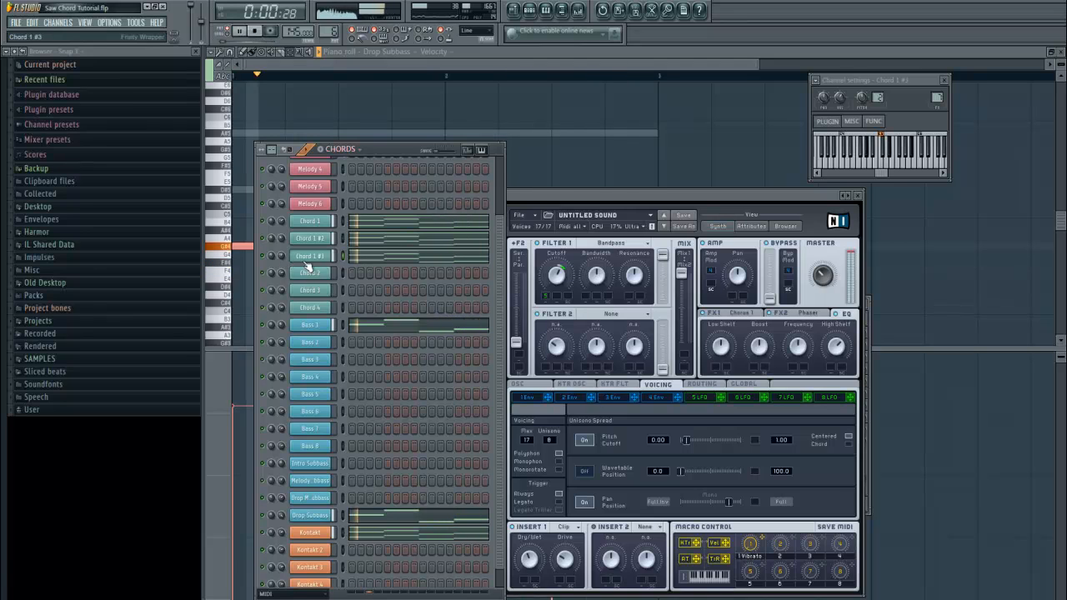
left_click(579, 11)
left_click(253, 32)
Lower the X modulation of the Simple lowpass Fruity Love Philter on the Chord 1 mixer track and audition it.
left_click(610, 380)
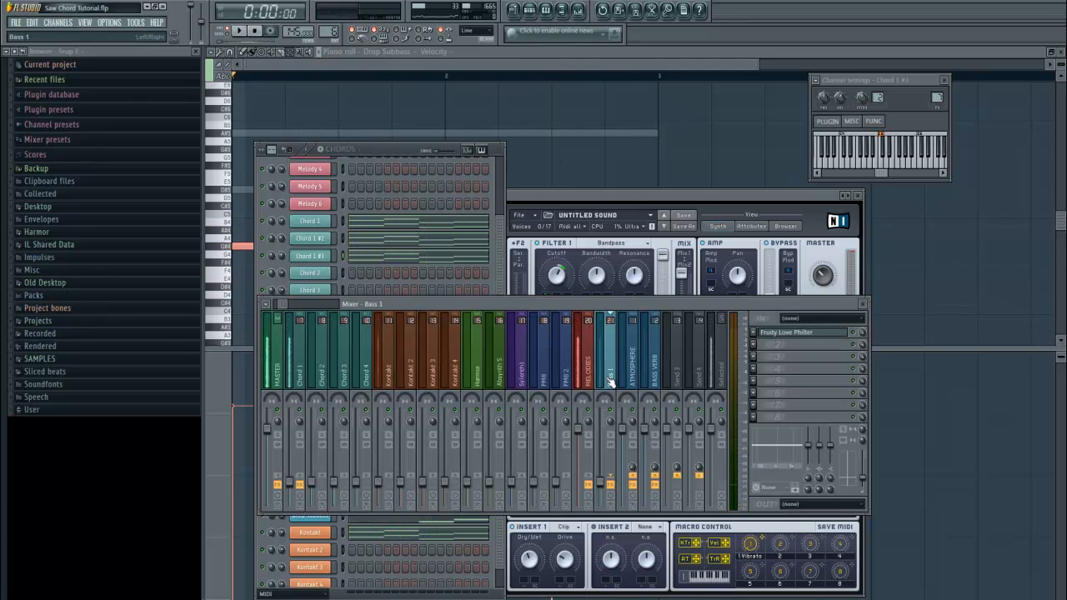
left_click(300, 481)
left_click(302, 373)
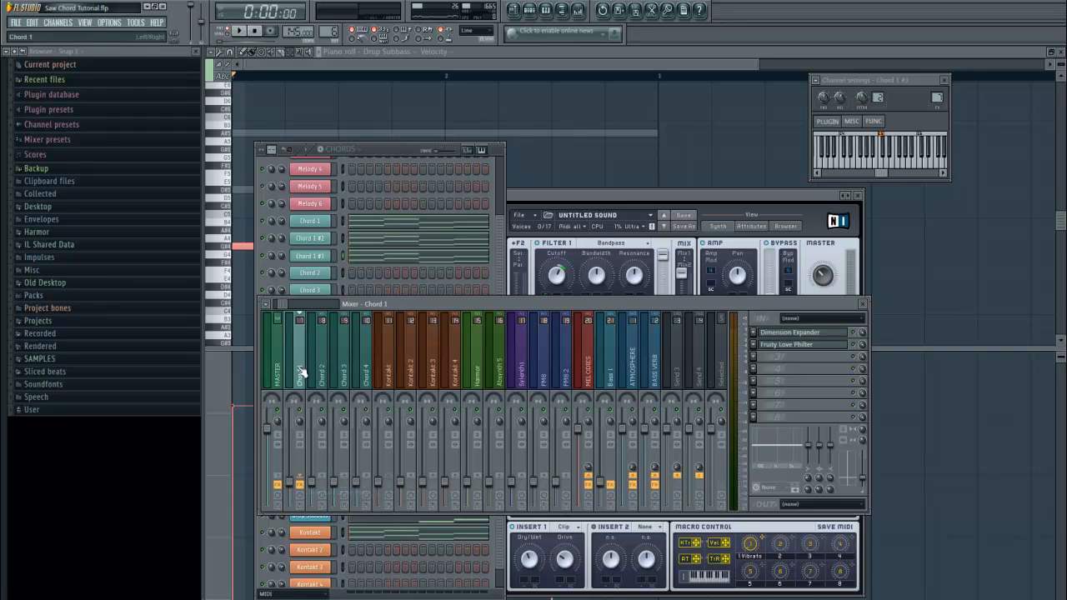
left_click(813, 347)
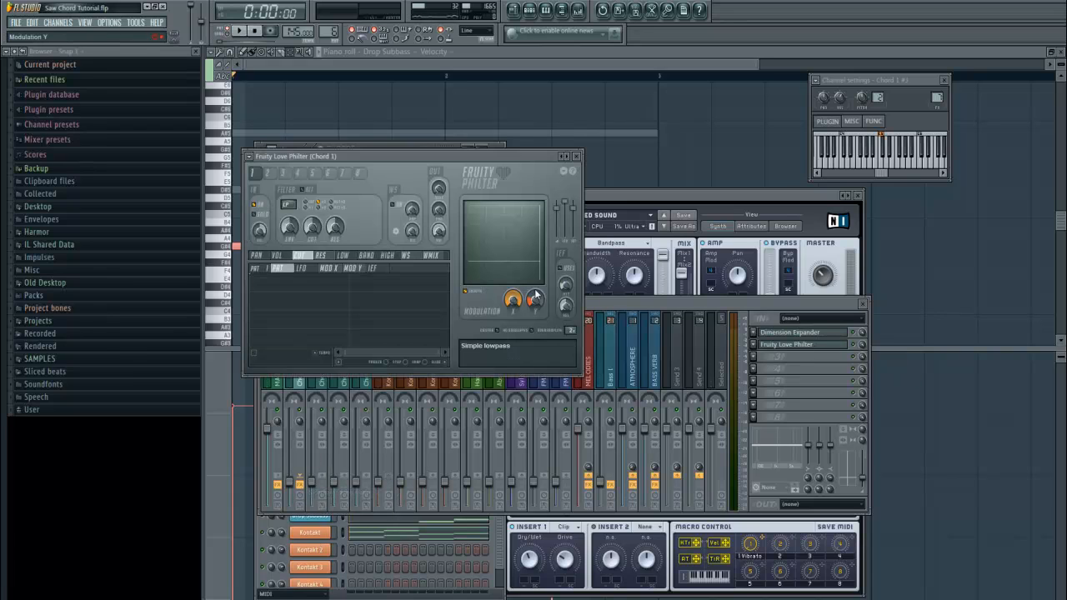
left_click(241, 32)
left_click(255, 32)
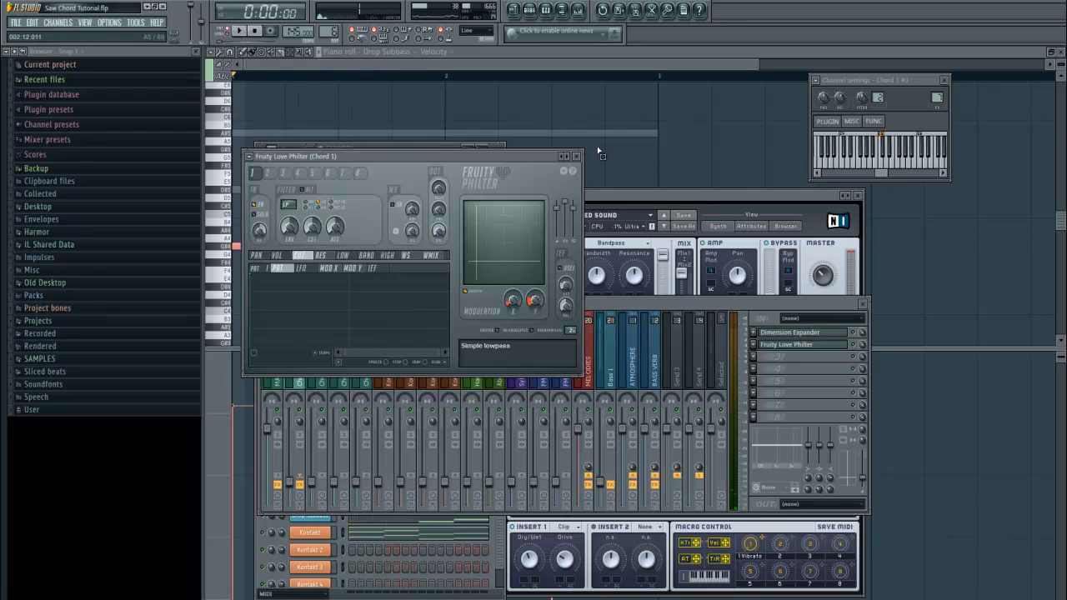
Route the Bass 1 mixer track only to the Chord 1 track and start playback.
left_click(577, 155)
left_click(609, 370)
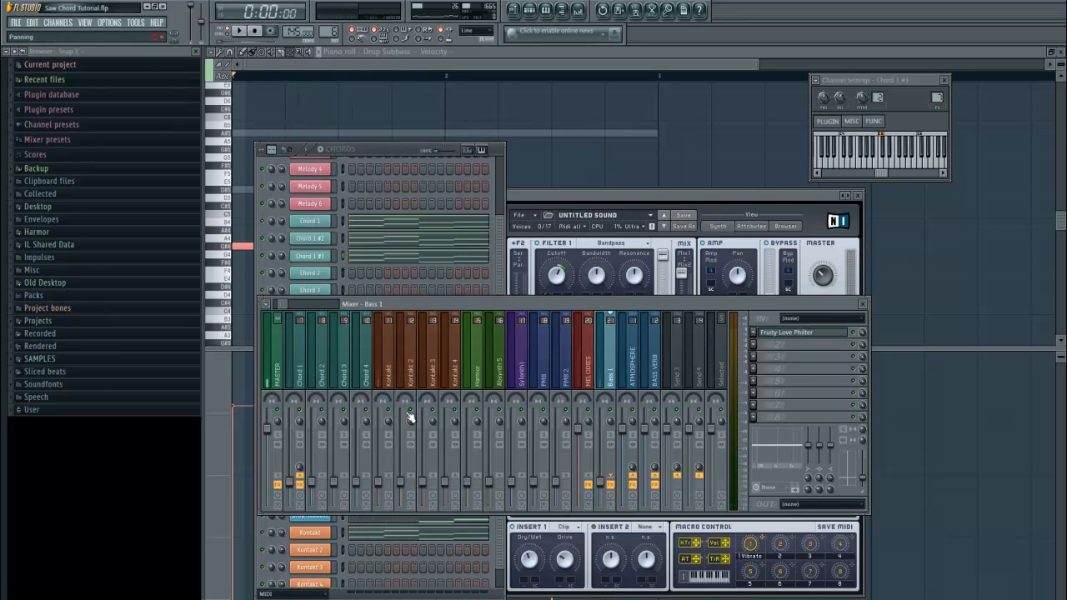
right_click(301, 476)
left_click(314, 484)
left_click(240, 32)
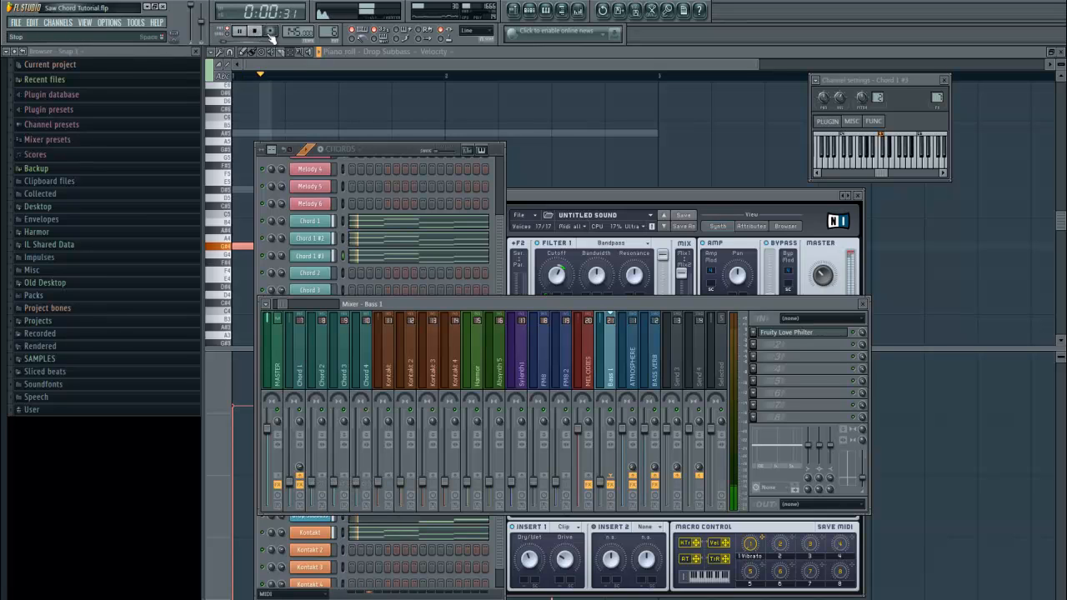
Adjust the X modulation of the Simple highpass Fruity Love Philter on the Bass 1 mixer track while auditioning it.
left_click(775, 334)
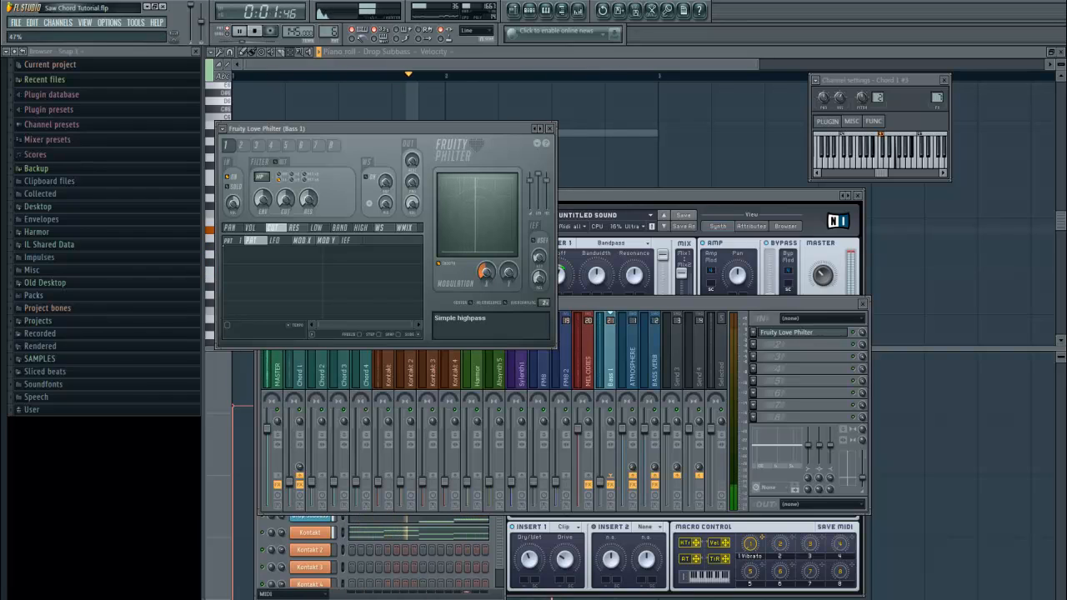
left_click(550, 129)
key("space")
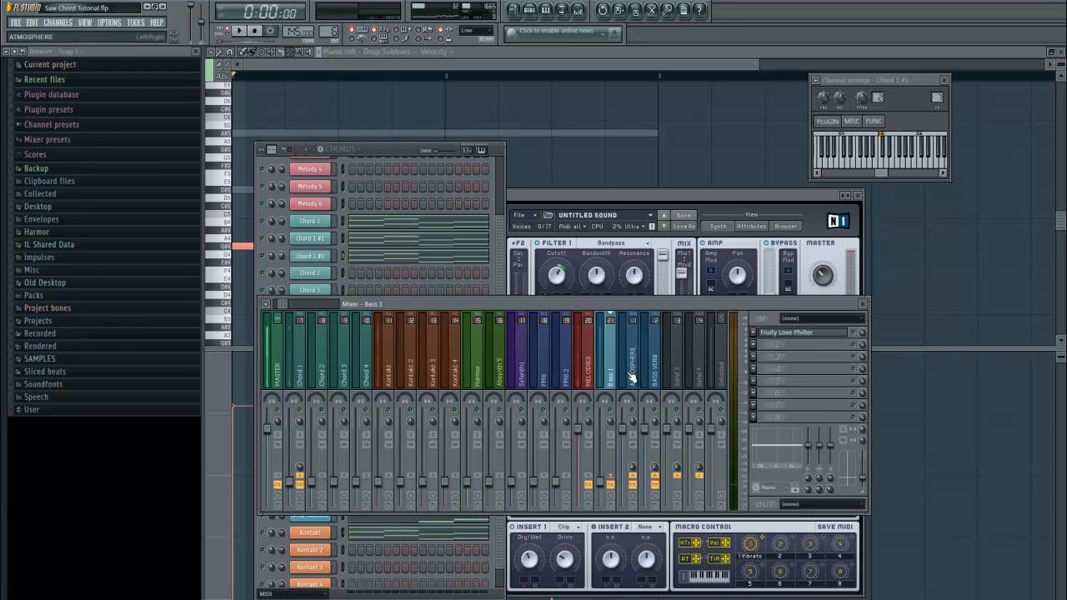
left_click(856, 331)
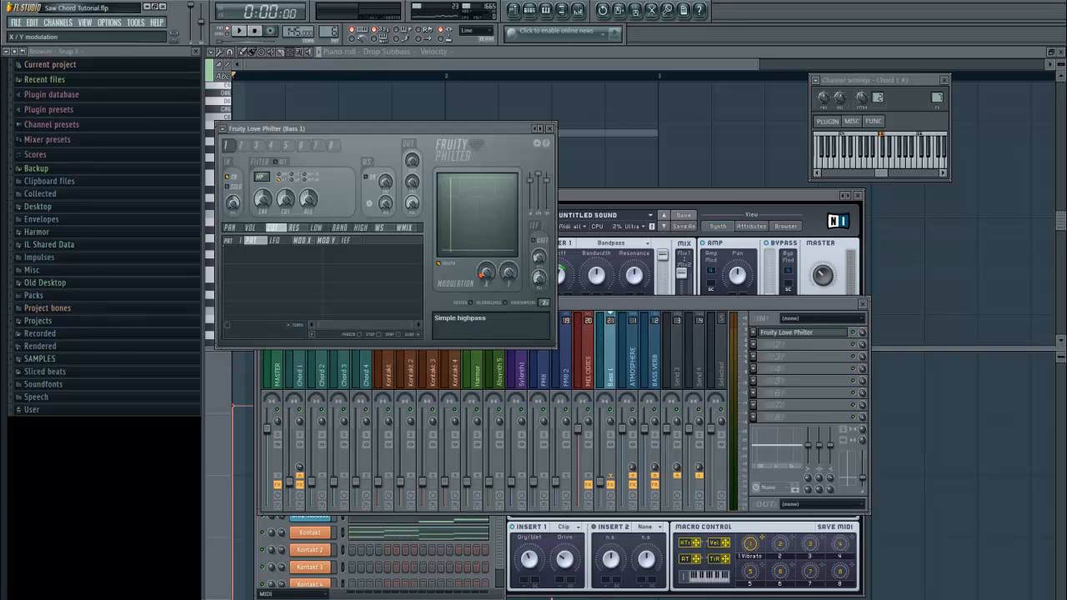
Try raising the X modulation of the Simple lowpass Fruity Love Philter on the Chord 1 mixer track during playback.
left_click(298, 373)
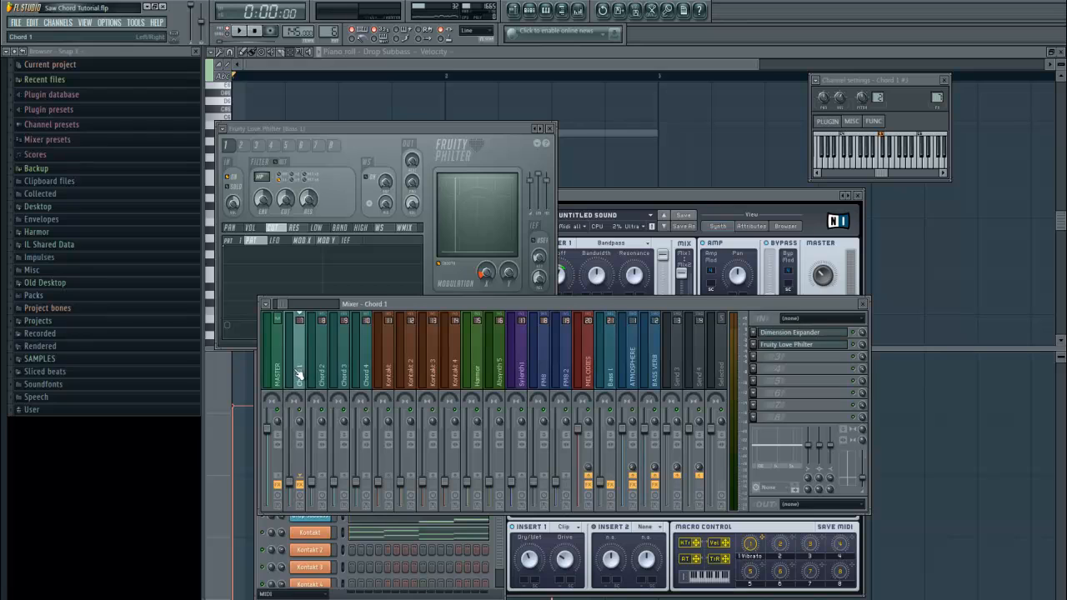
left_click(788, 345)
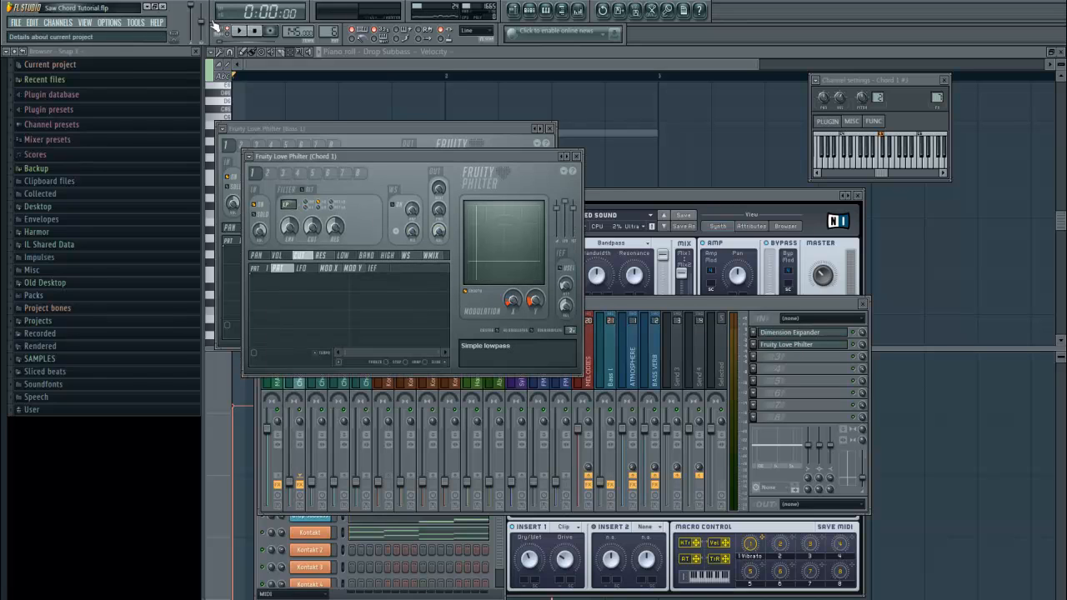
key("space")
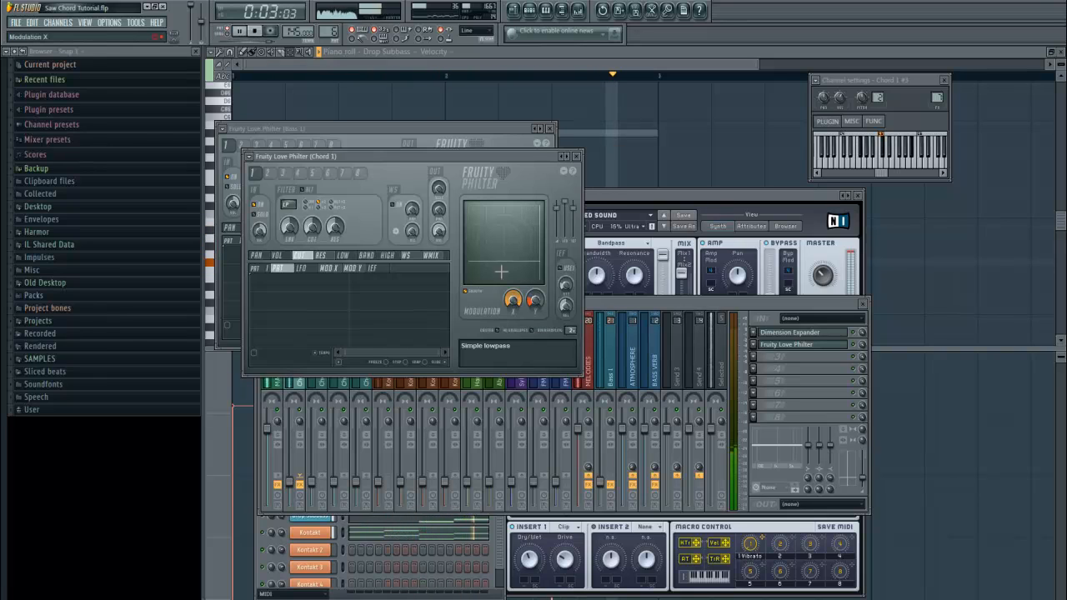
left_click(253, 31)
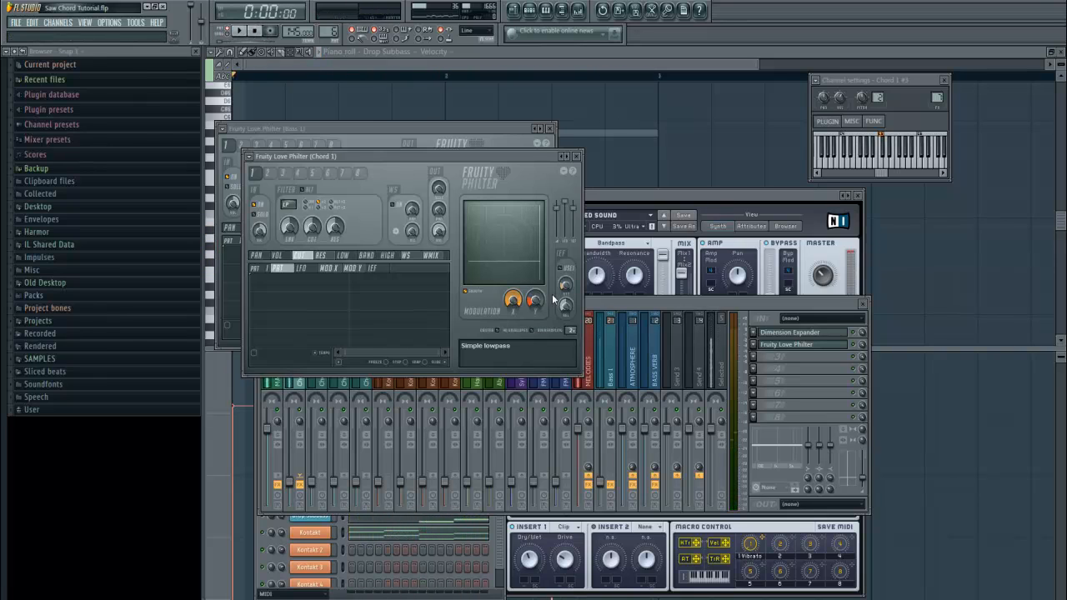
Open the master track's POST LIMITER EQ to watch the spectrum while lowering the X modulation of Chord 1's Fruity Love Philter.
left_click(635, 303)
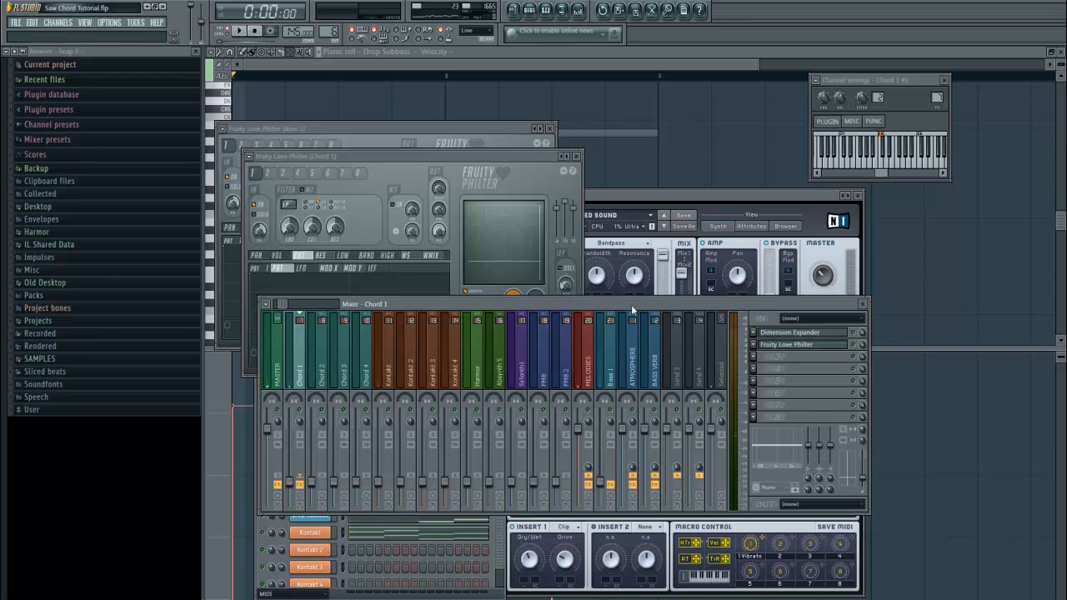
left_click(276, 367)
left_click(800, 407)
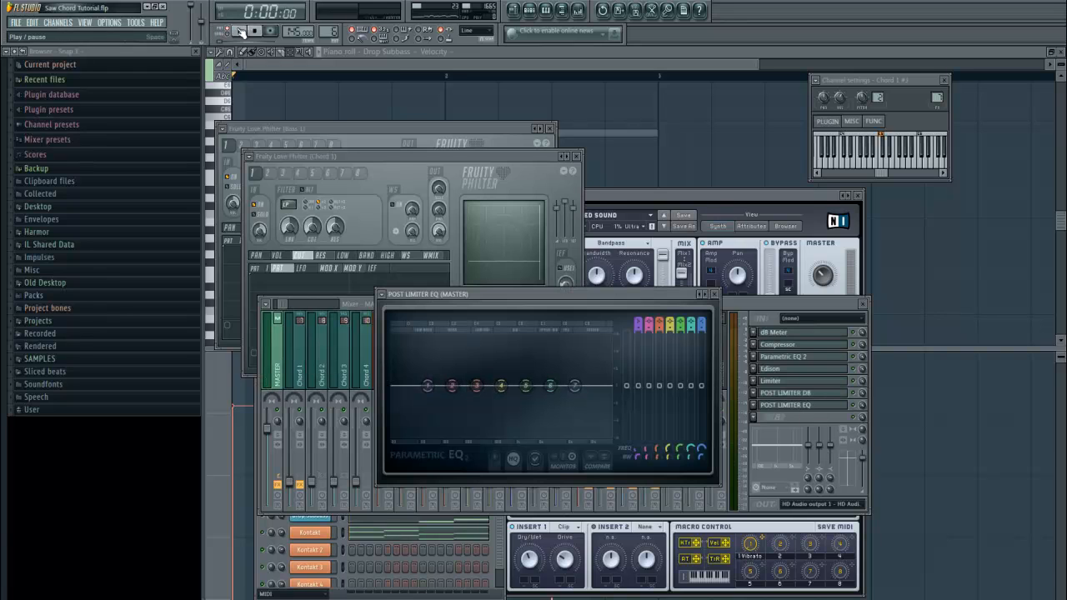
left_click(240, 30)
left_click(527, 157)
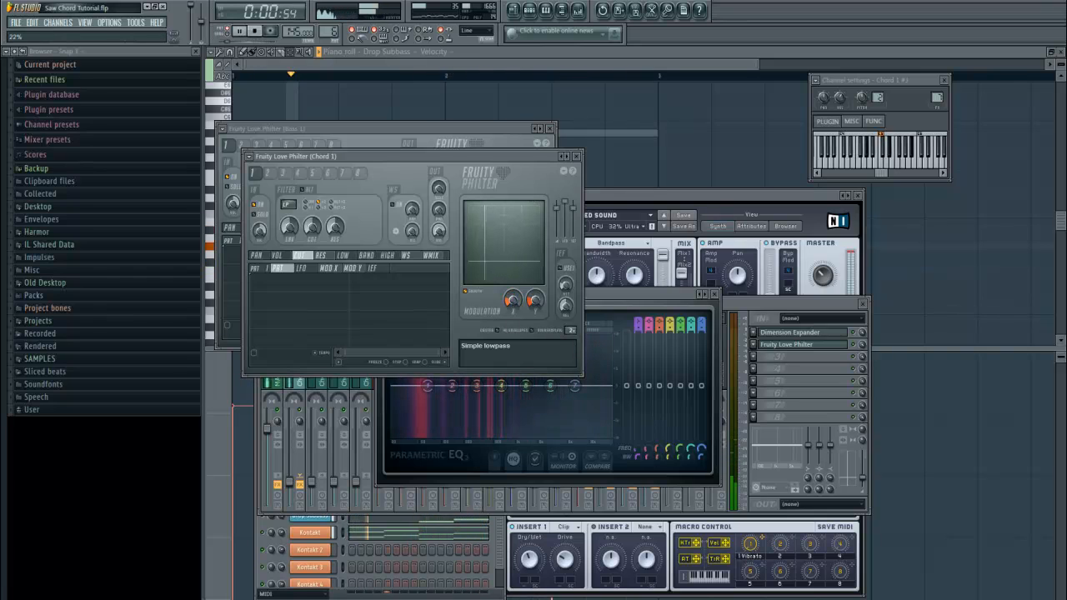
key("space")
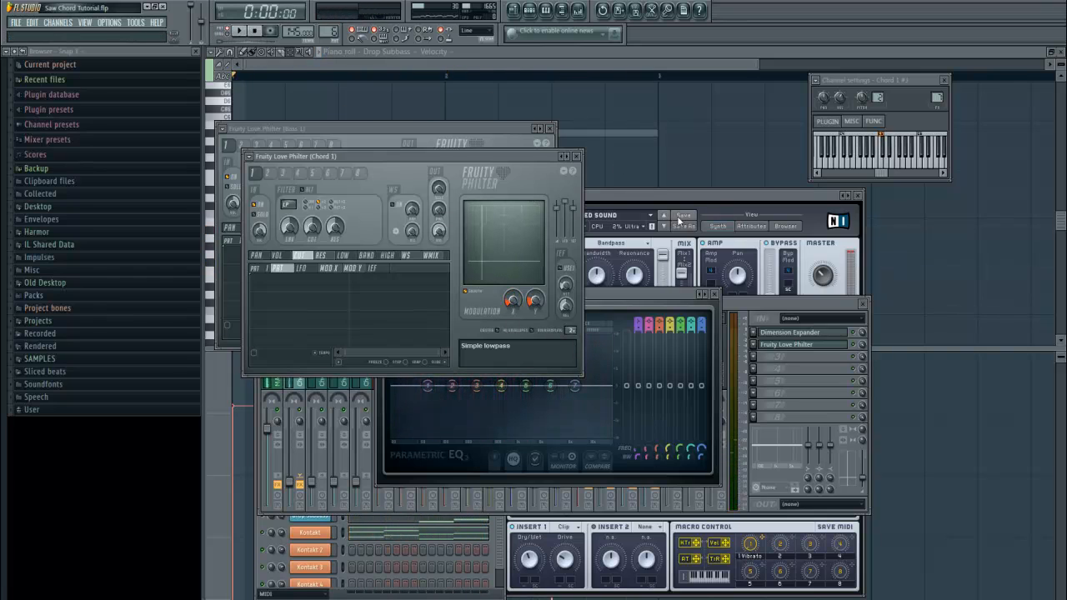
Copy the chord notes from the Kontakt channel and paste them into the Kontakt 2 channel.
left_click(683, 215)
left_click(531, 11)
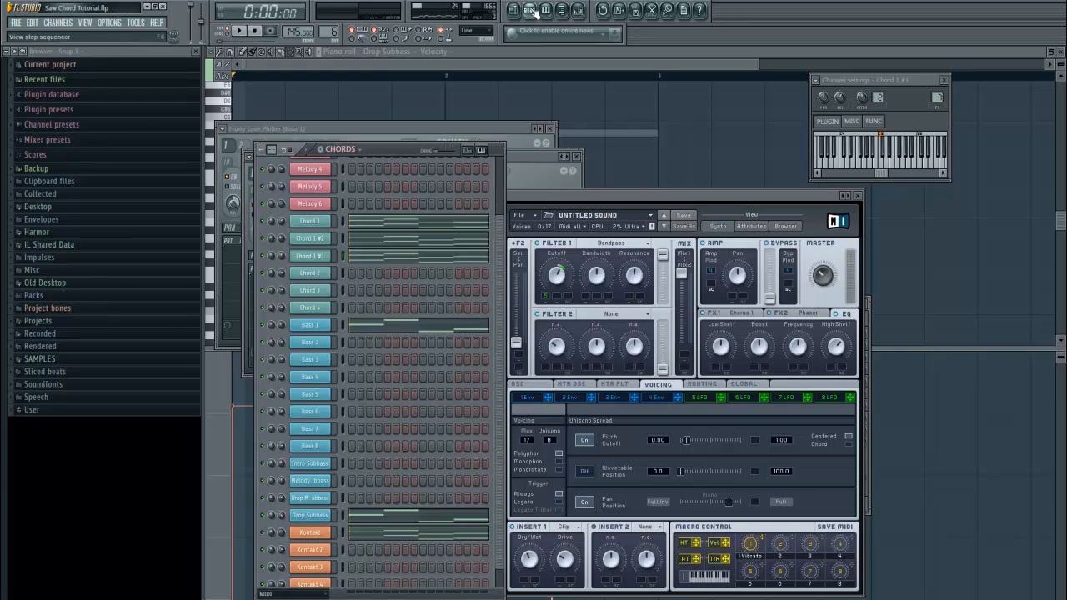
right_click(338, 532)
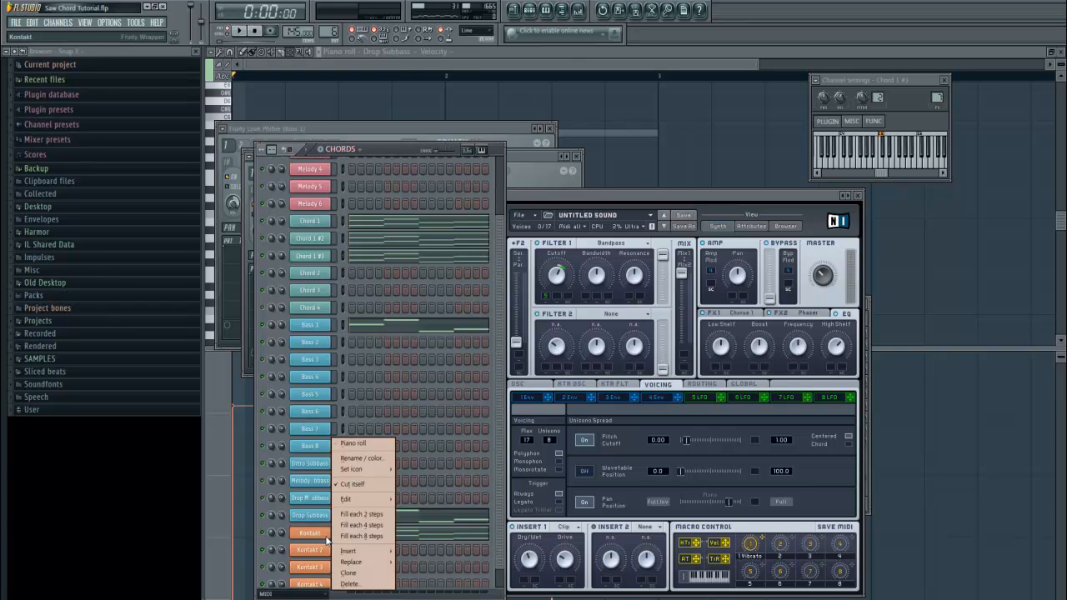
left_click(410, 512)
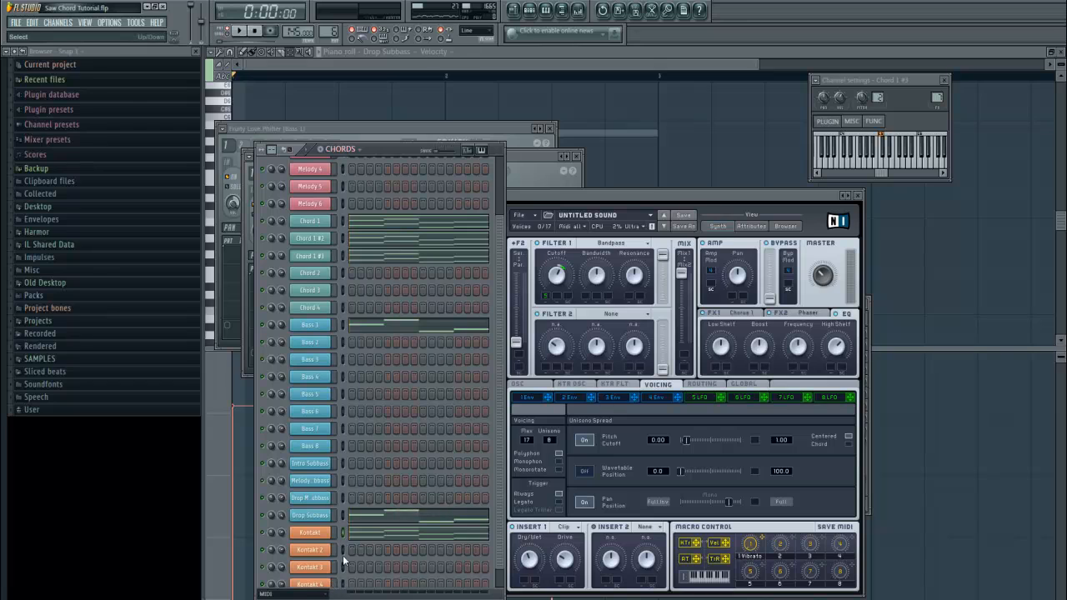
right_click(342, 552)
left_click(414, 521)
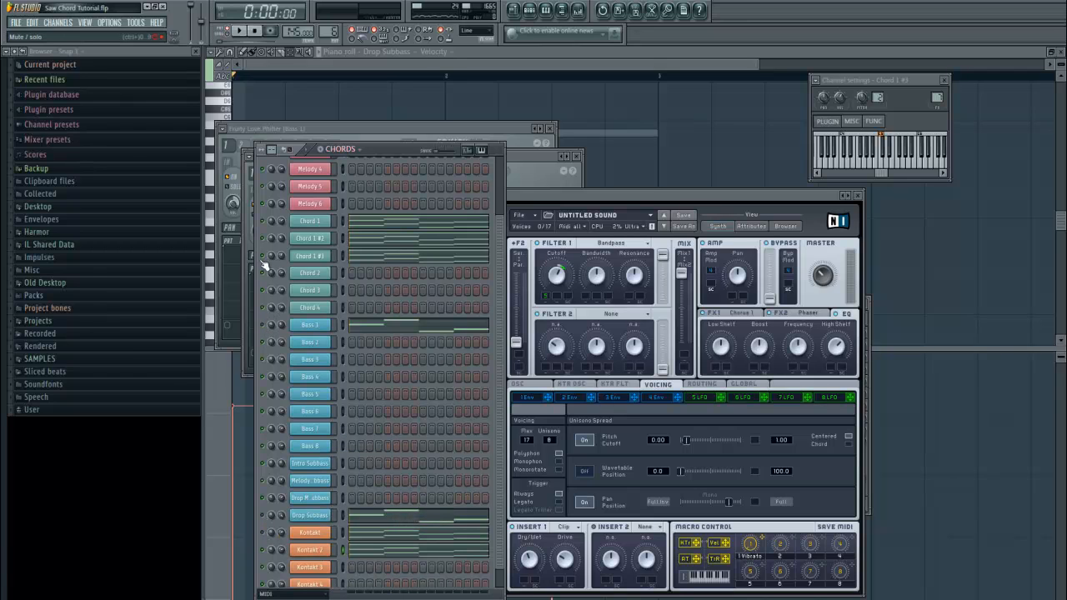
Solo Kontakt 2, load Blue Ballad from the Scarbee Mark I library, and check its insert and send effects.
left_click(310, 550)
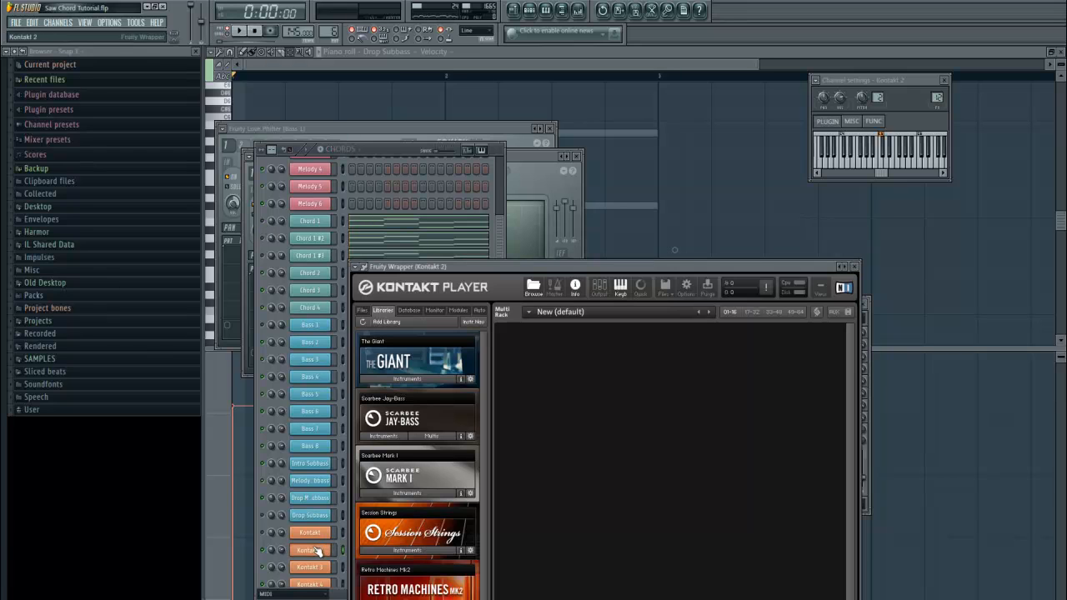
left_click(458, 352)
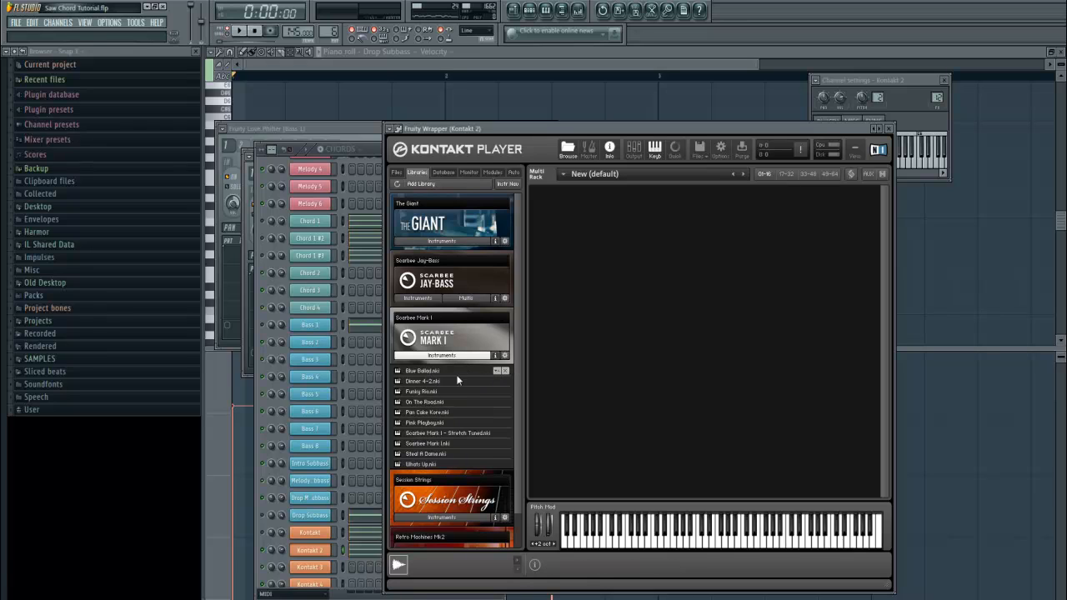
left_click(444, 355)
left_click(444, 355)
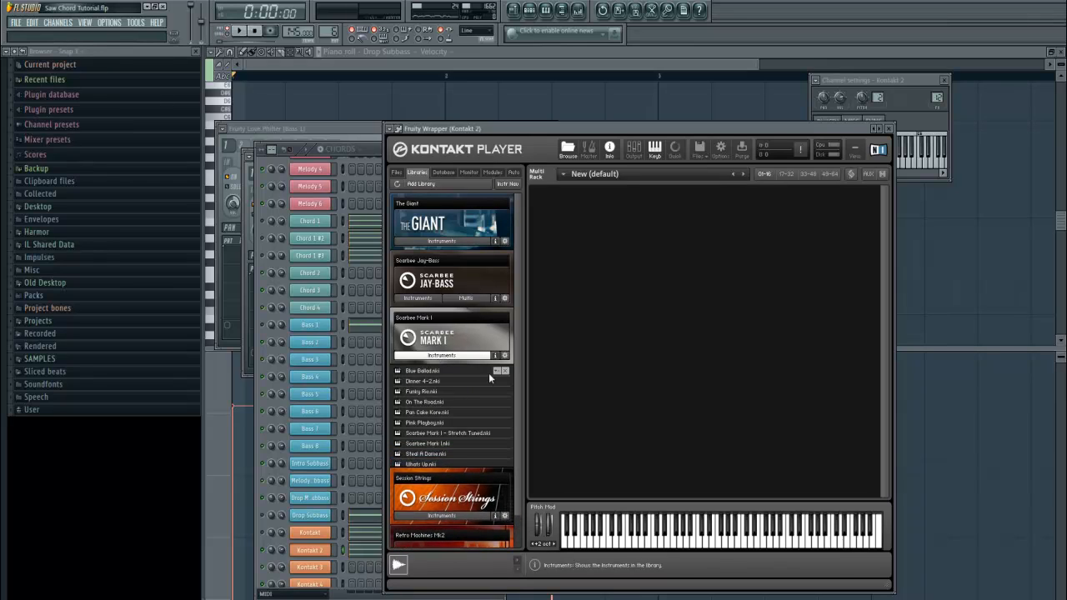
double_click(418, 372)
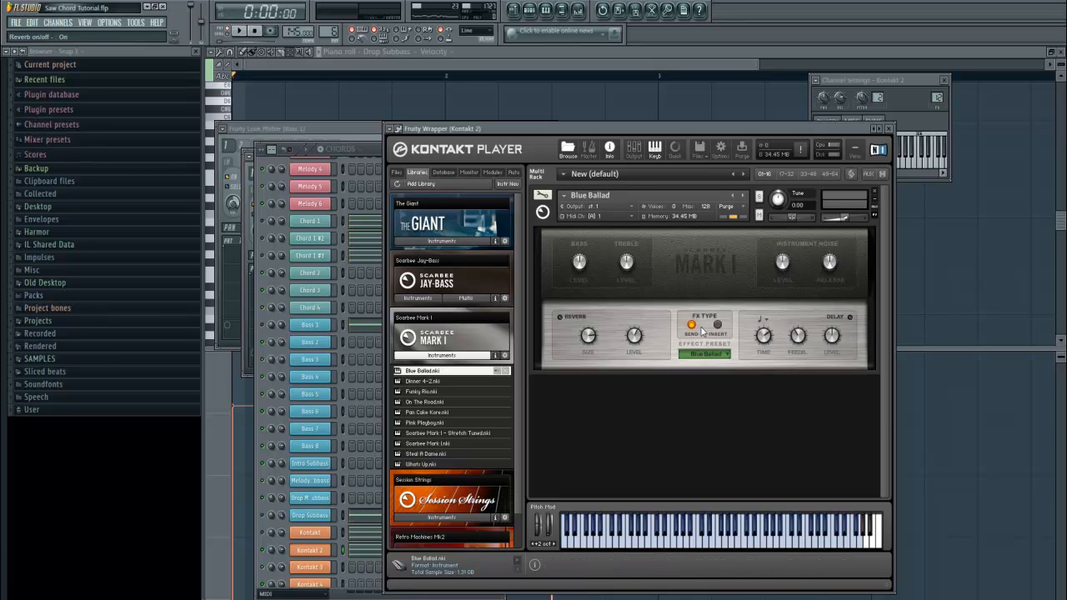
left_click(718, 325)
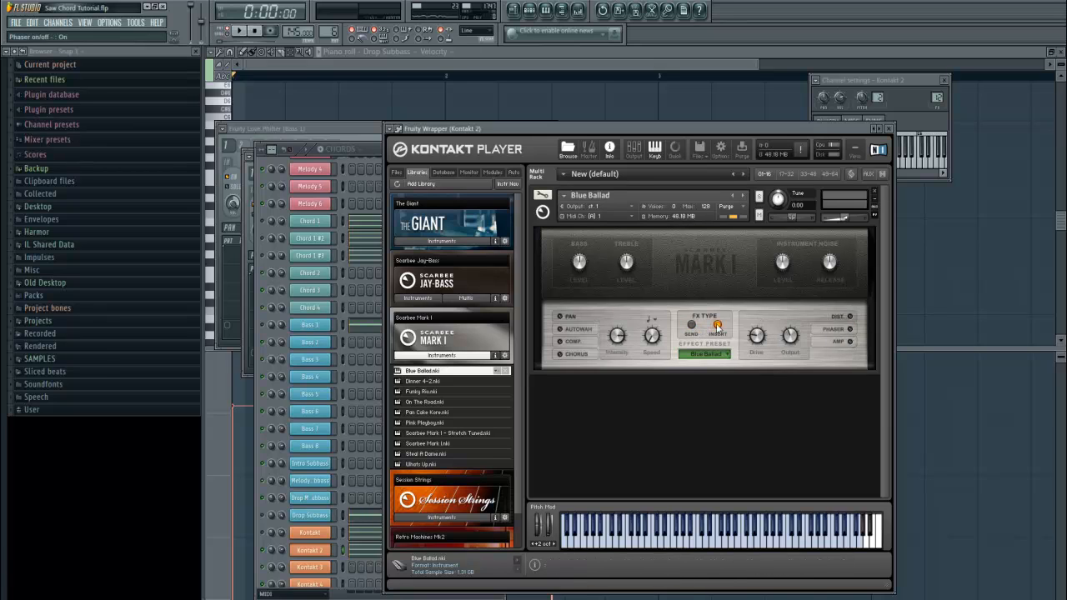
left_click(693, 326)
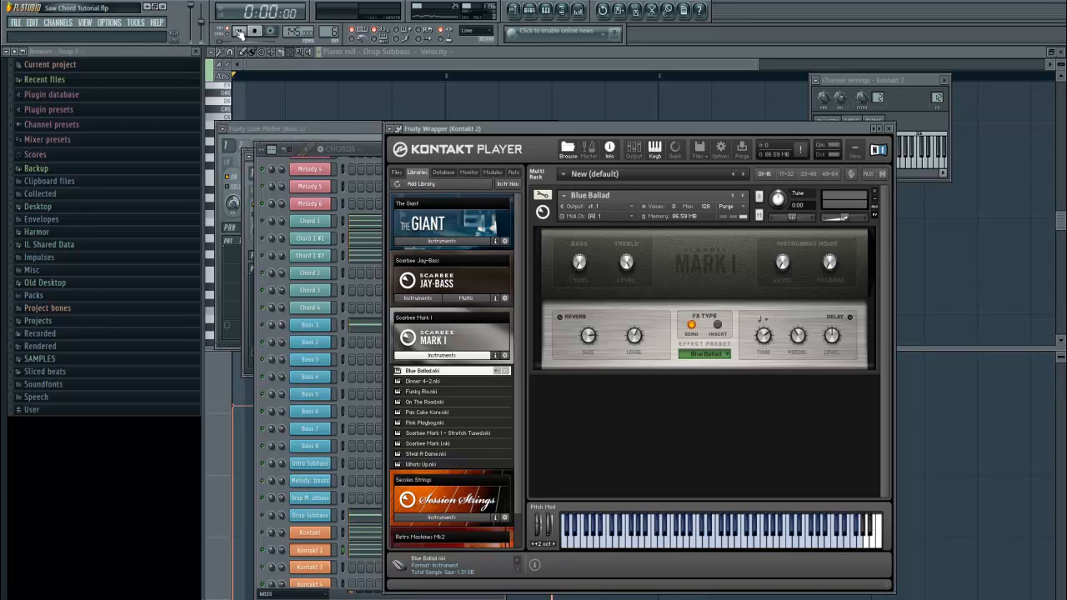
Add Fruity Parametric EQ 2 to the Kontakt 2 mixer track and pull bands 1 and 7 down to cut lows and highs.
left_click(240, 32)
key("F9")
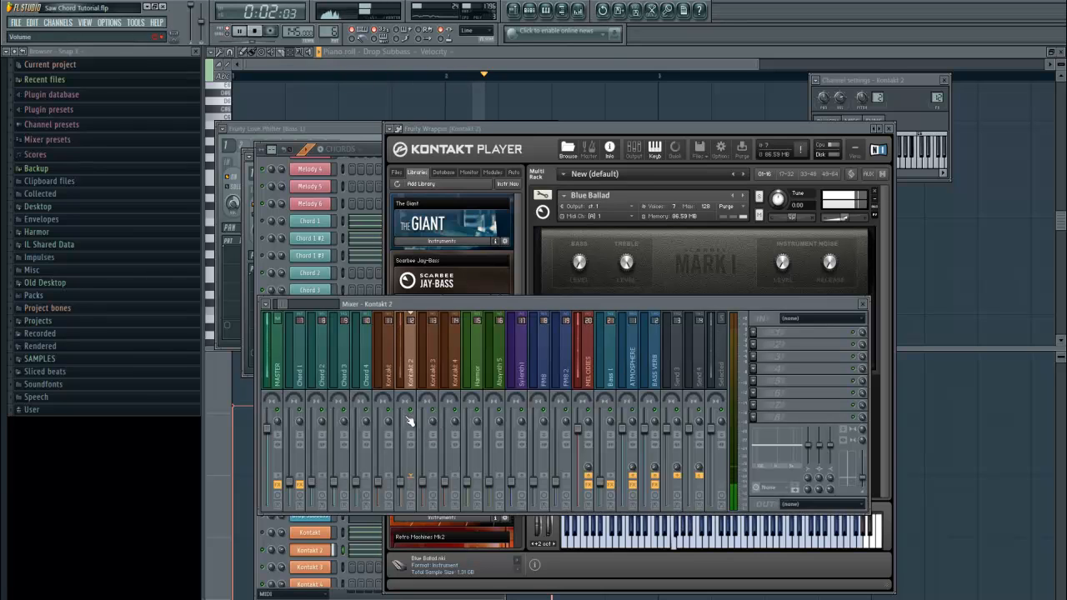
left_click(813, 354)
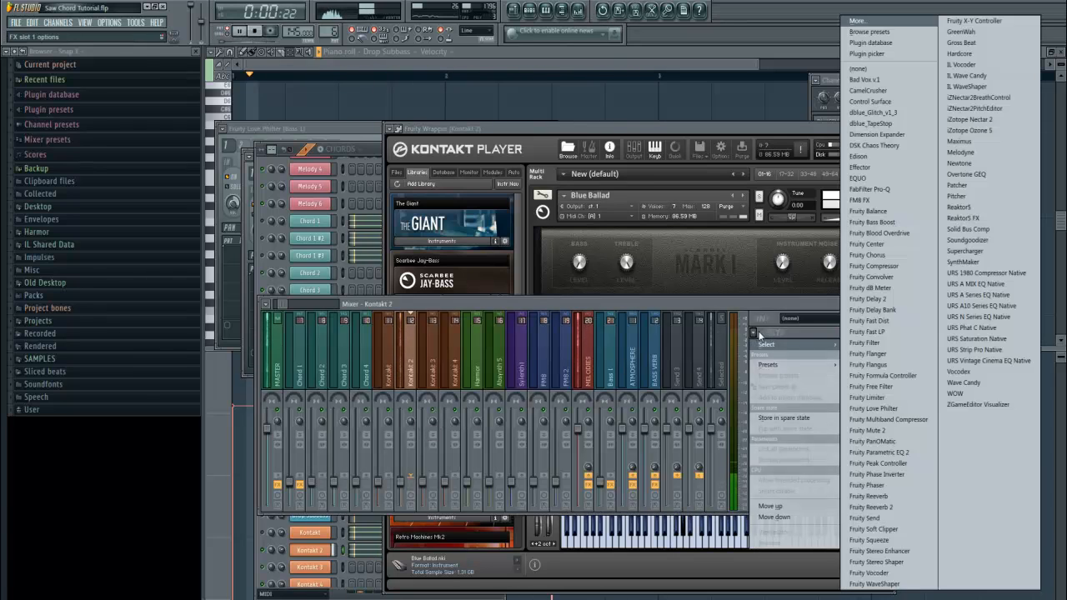
left_click(879, 453)
left_click_drag(341, 222, 305, 278)
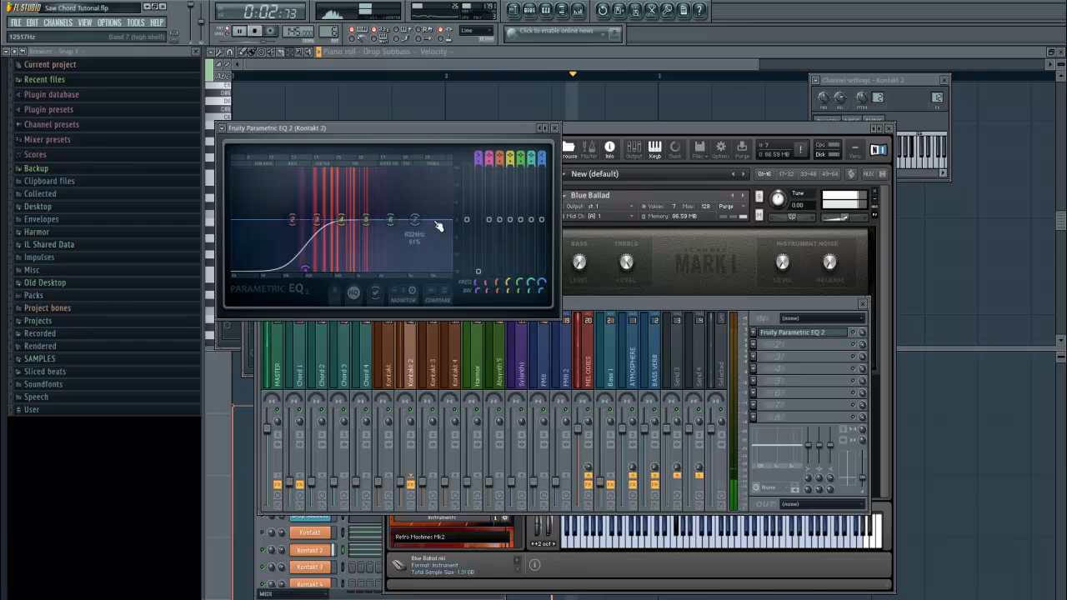
left_click_drag(435, 223, 432, 269)
Add a second Fruity Parametric EQ 2 to the Kontakt 2 track and pull band 2 down at about 150 Hz.
left_click(800, 345)
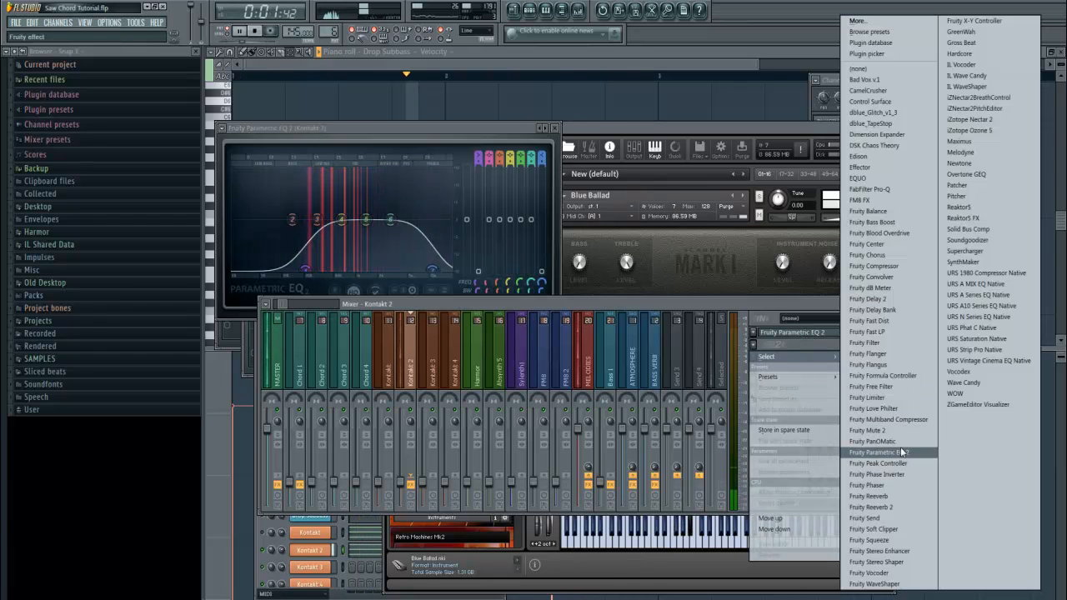
left_click(879, 451)
left_click_drag(318, 248, 322, 295)
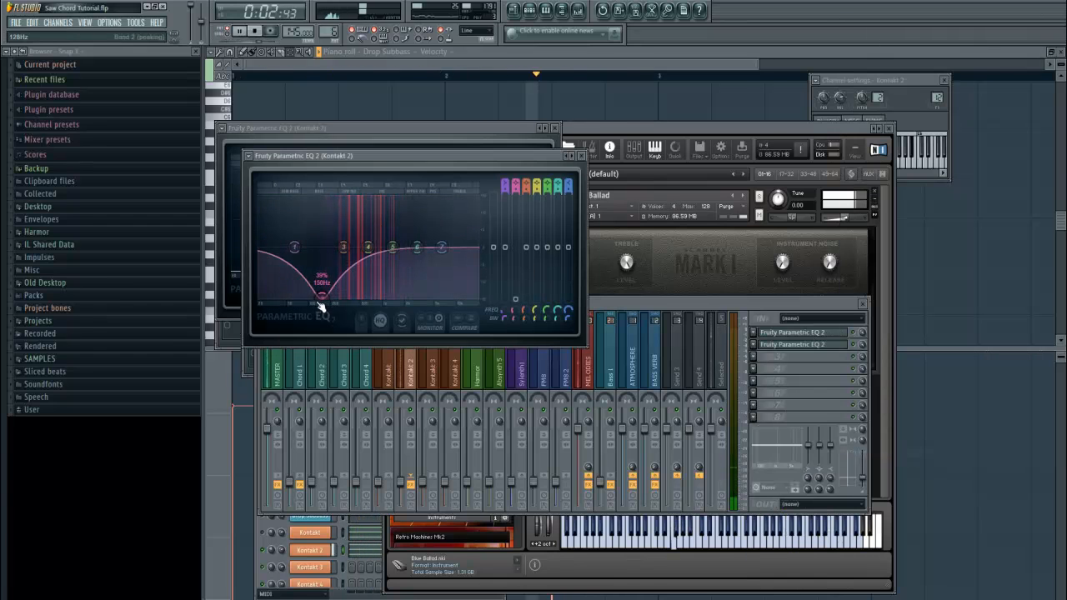
Add Dimension Expander to the Kontakt 2 mixer track and route that track only to Chord 1.
left_click(754, 358)
left_click(881, 135)
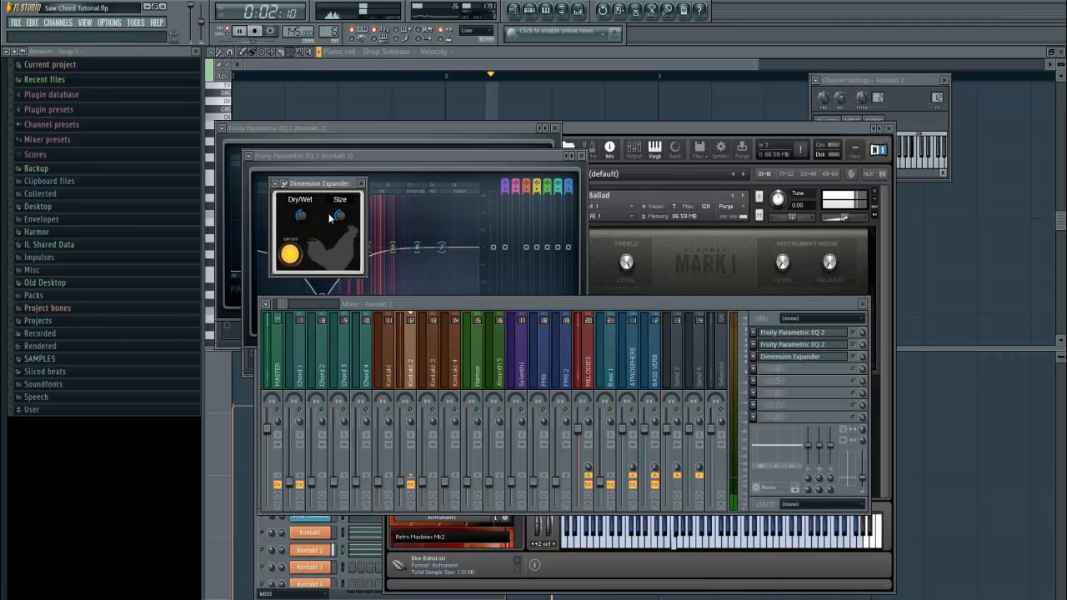
key("space")
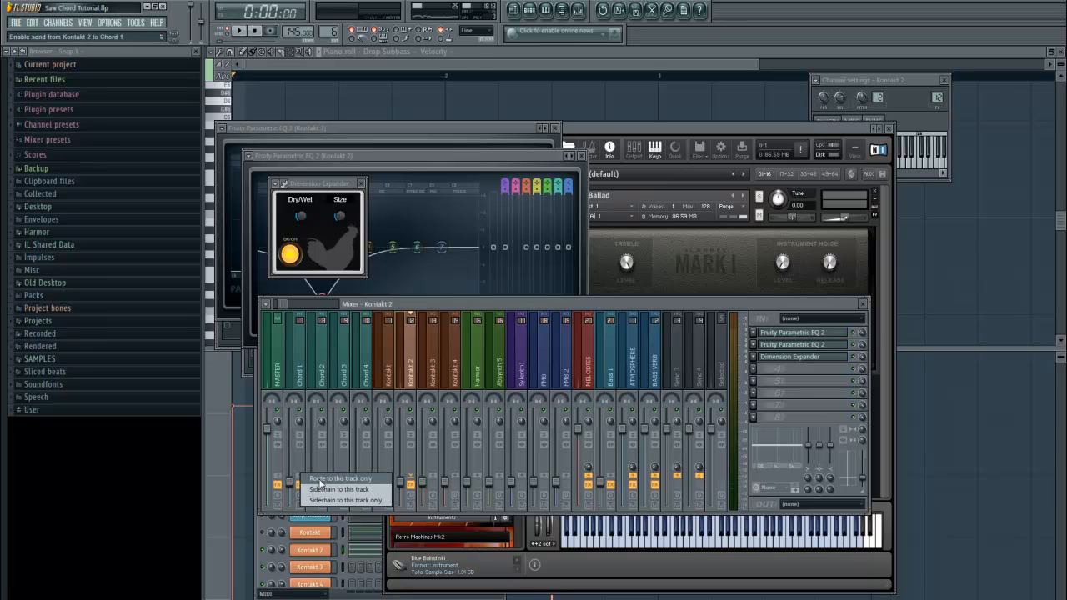
left_click(304, 379)
Unmute the other channels, audition all layers together, and raise the resonance in Chord 1's Fruity Love Philter.
left_click(241, 32)
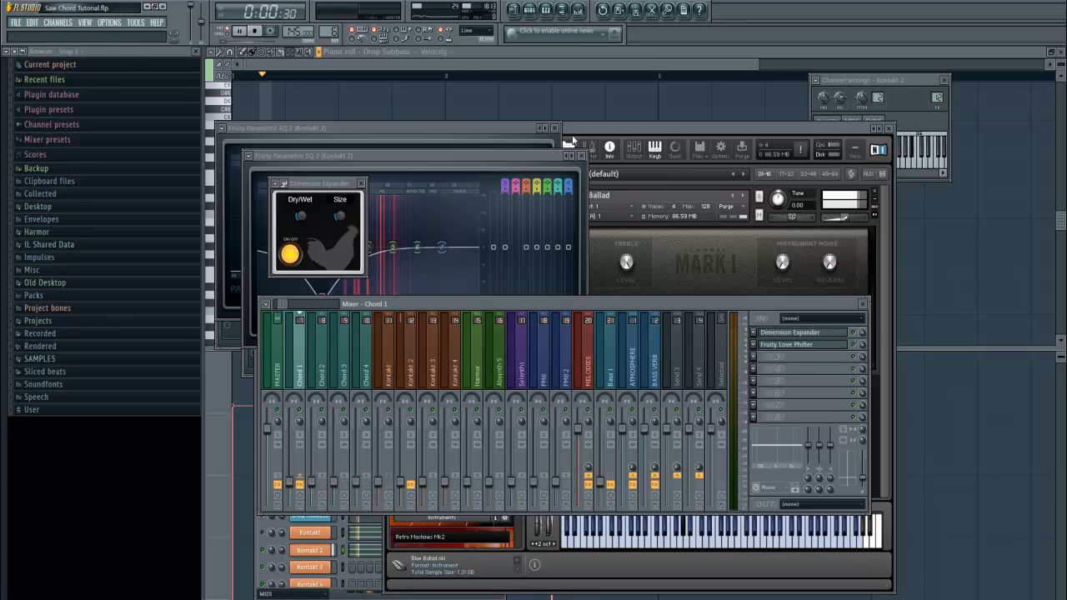
left_click(813, 344)
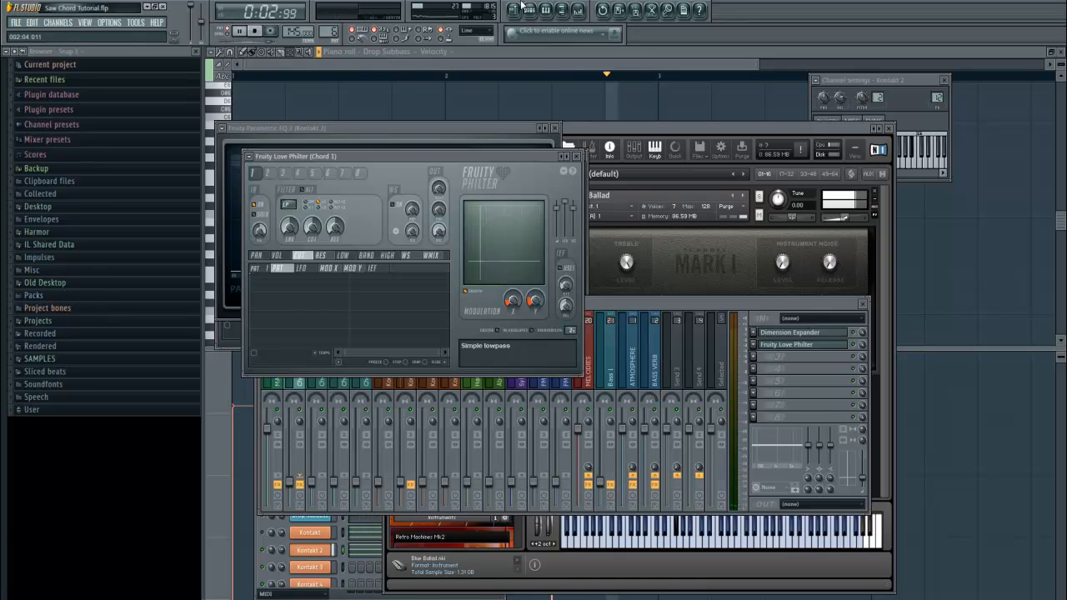
key("F6")
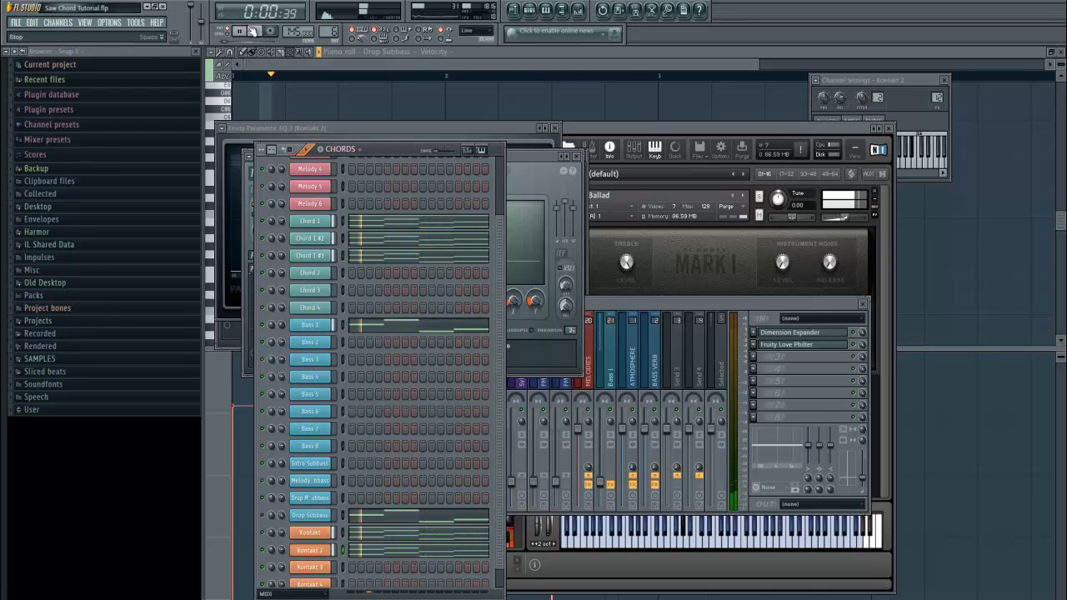
key("space")
left_click(535, 178)
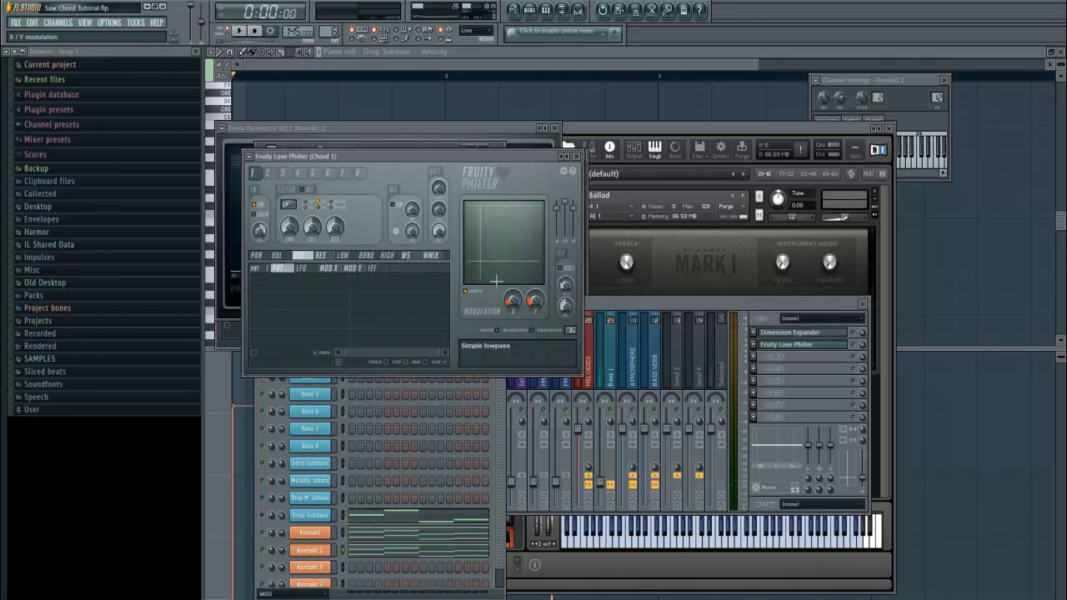
left_click(597, 305)
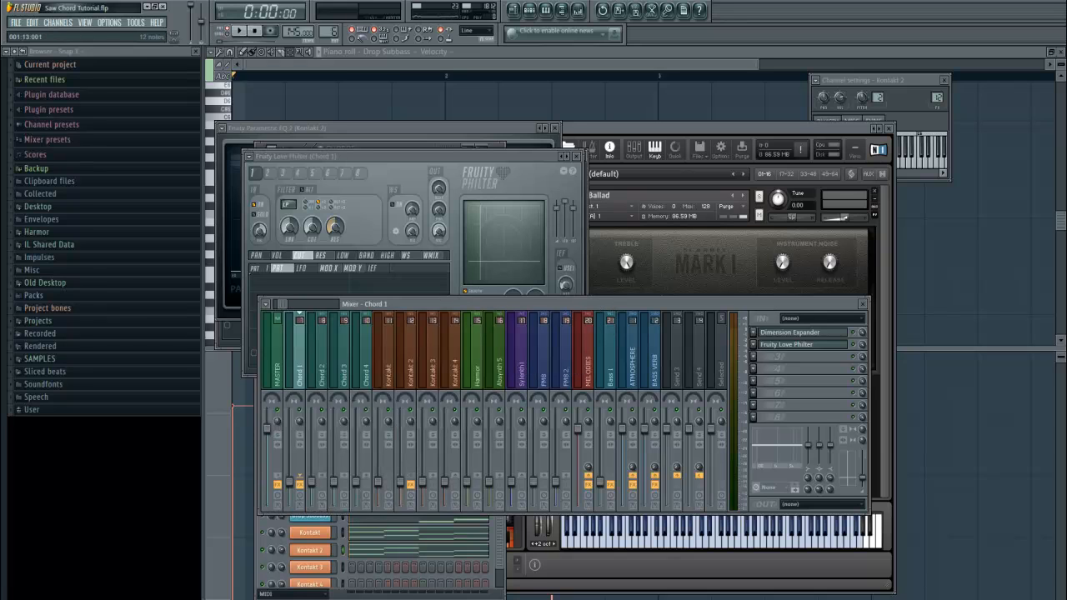
Audition all the layers together while raising the first modulation knob in Chord 1's Fruity Love Philter to about 86%.
left_click(278, 551)
left_click(241, 31)
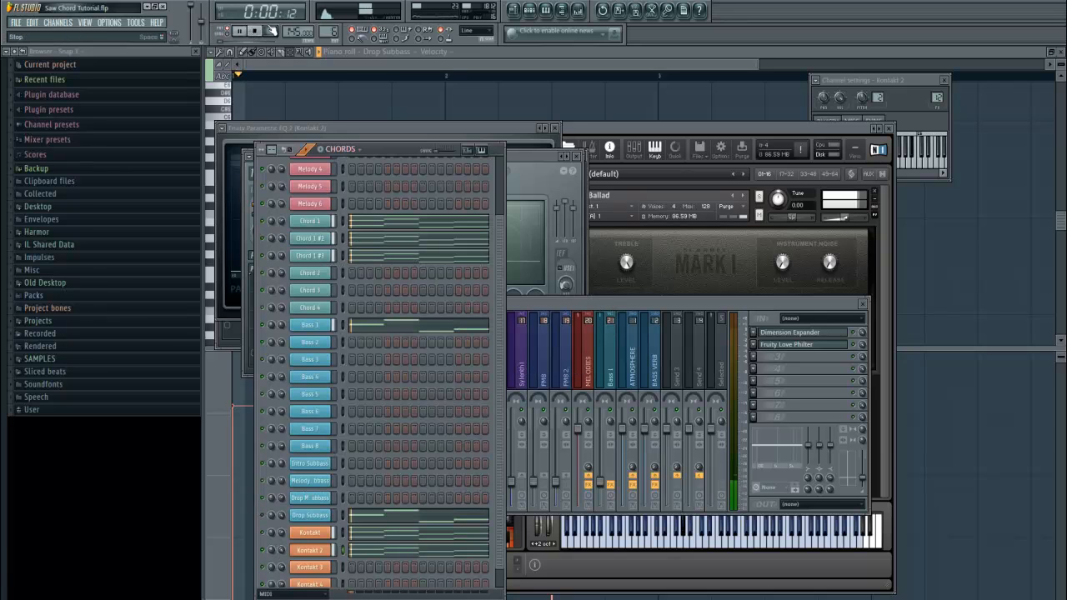
left_click(805, 346)
left_click_drag(511, 301, 511, 241)
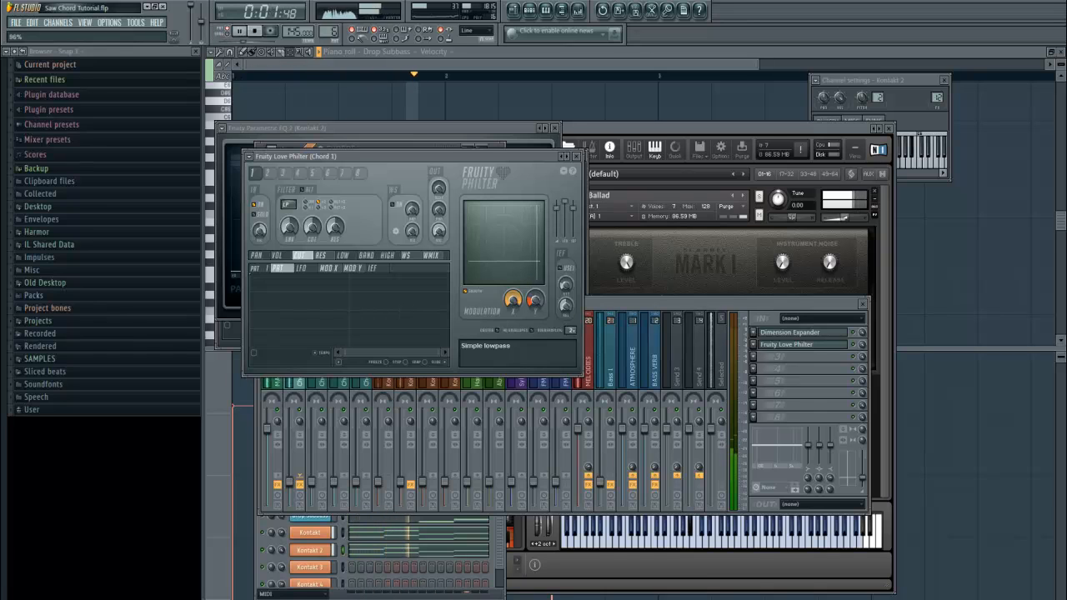
left_click(503, 542)
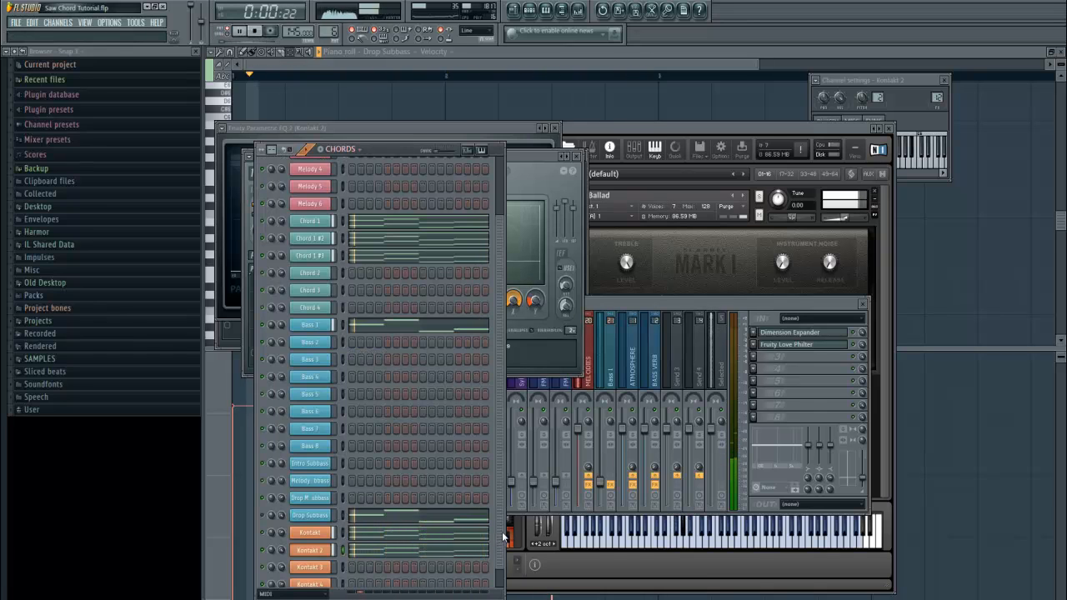
key("space")
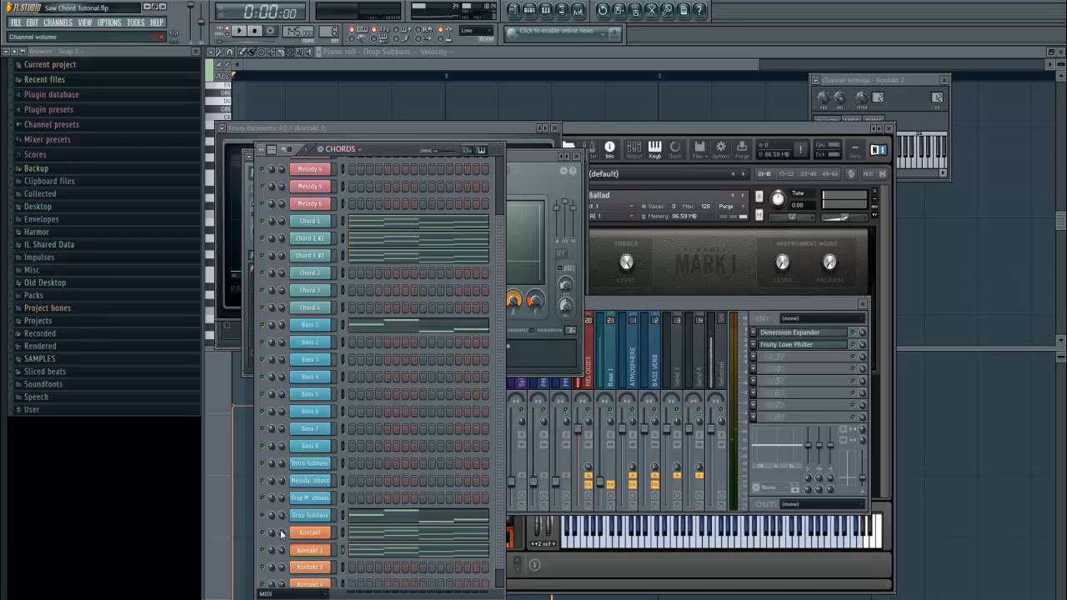
left_click(238, 31)
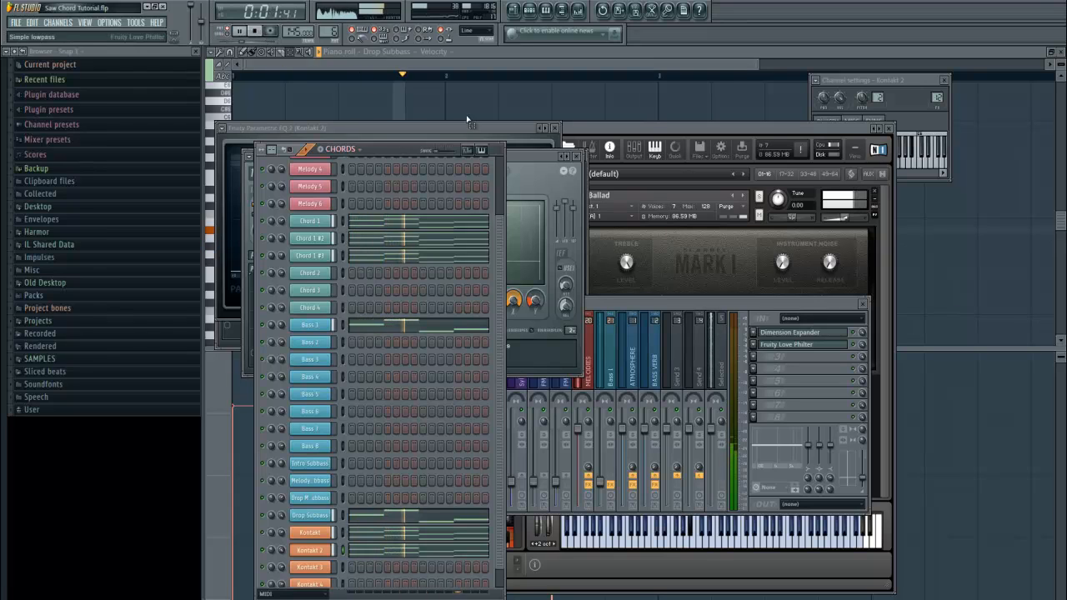
left_click(256, 32)
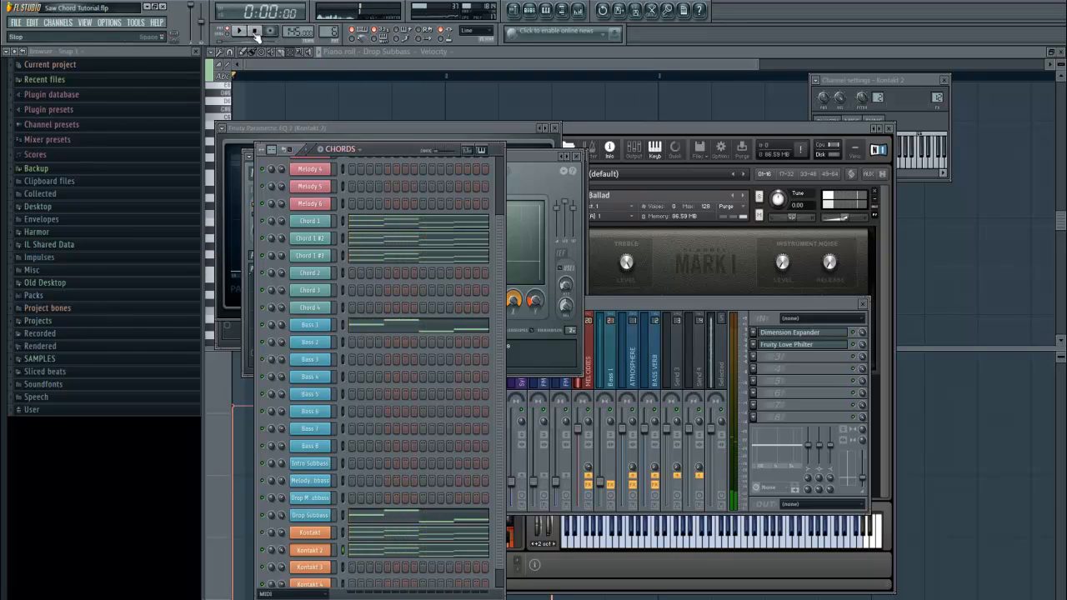
Copy the notes of the Chord 1 channel into the Chord 2 channel.
right_click(330, 221)
mouse_move(359, 276)
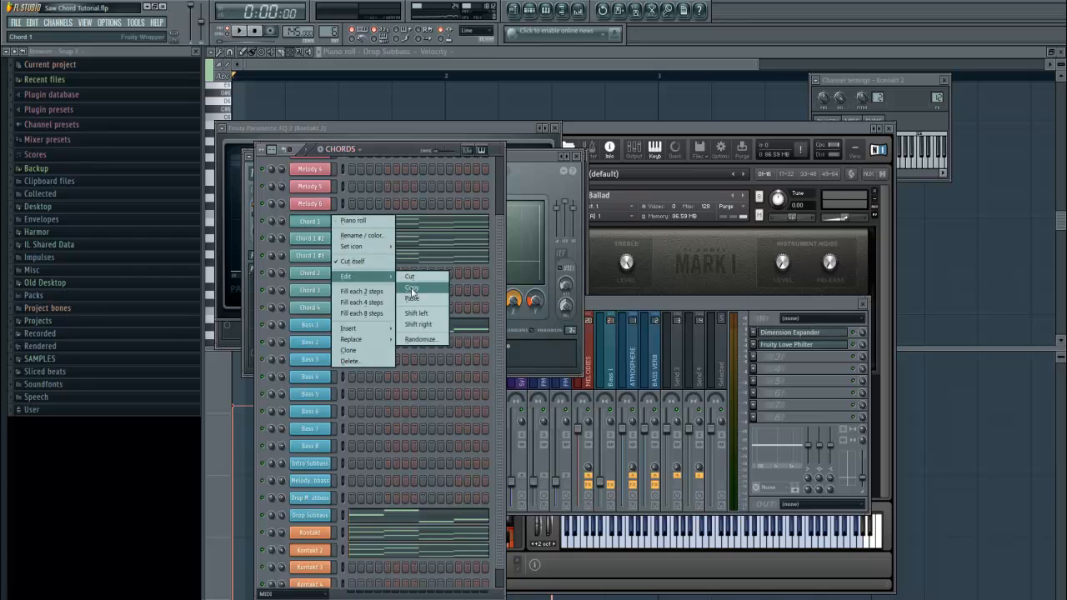
left_click(411, 287)
right_click(341, 278)
mouse_move(360, 330)
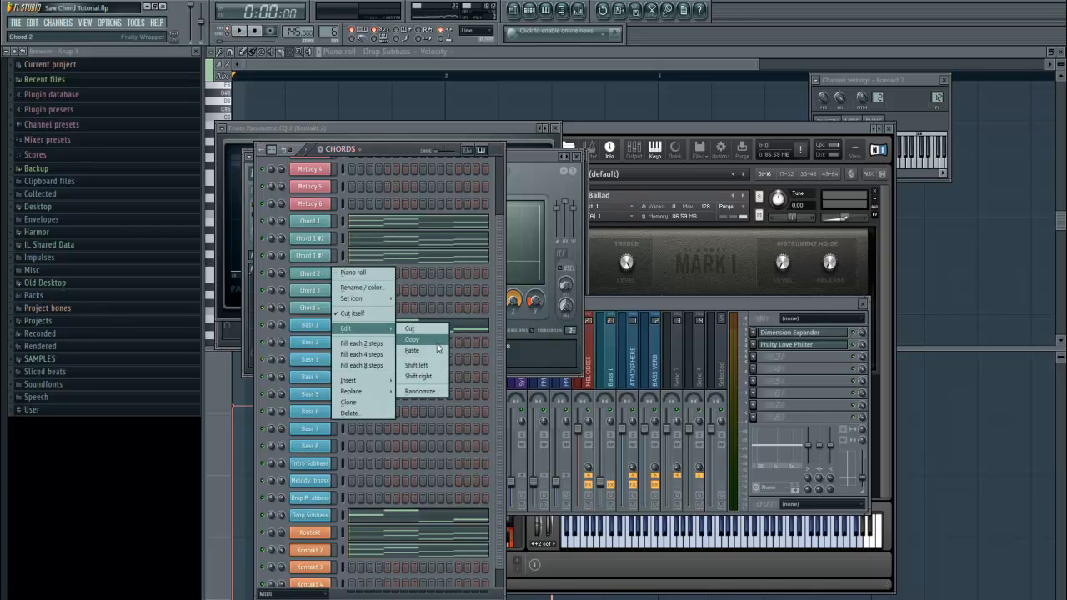
left_click(413, 351)
Delete the lowest notes and the A#5 notes from Chord 2's piano roll, keeping only the middle line.
left_click(391, 276)
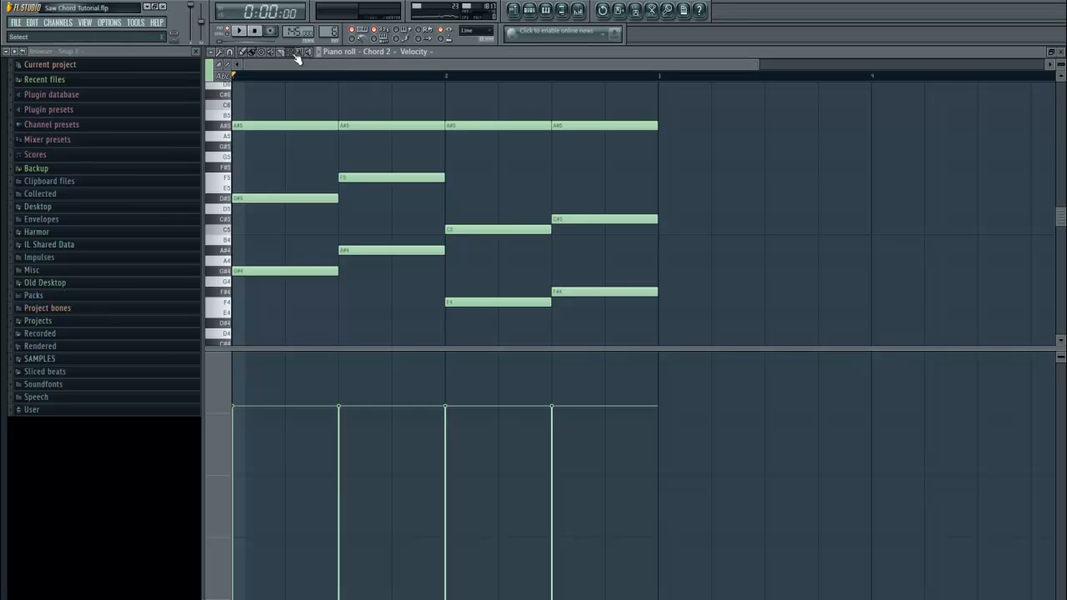
left_click_drag(614, 151, 195, 109)
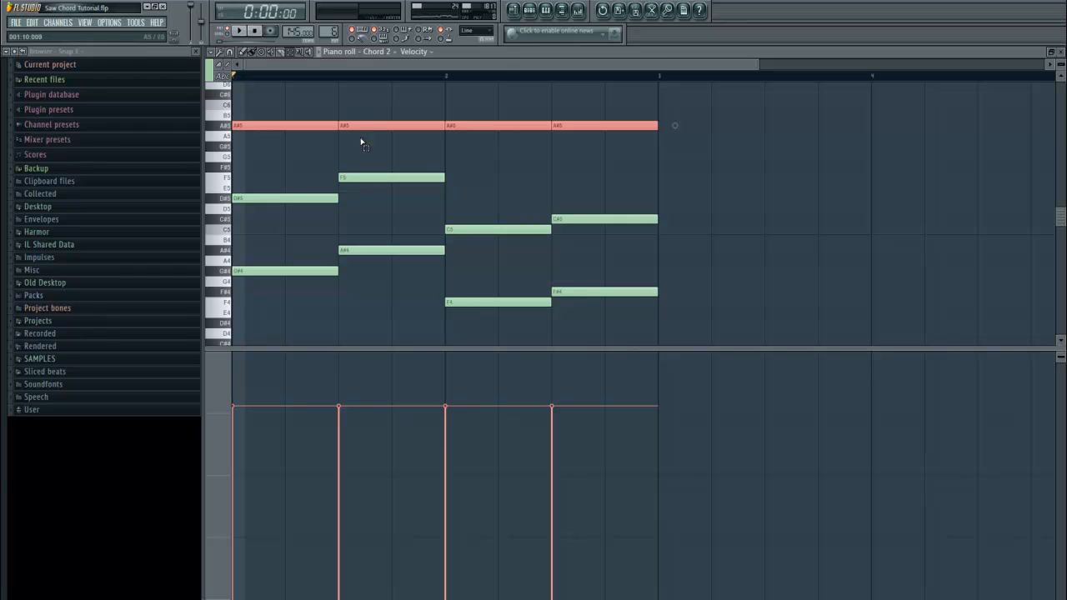
left_click_drag(396, 313, 266, 250)
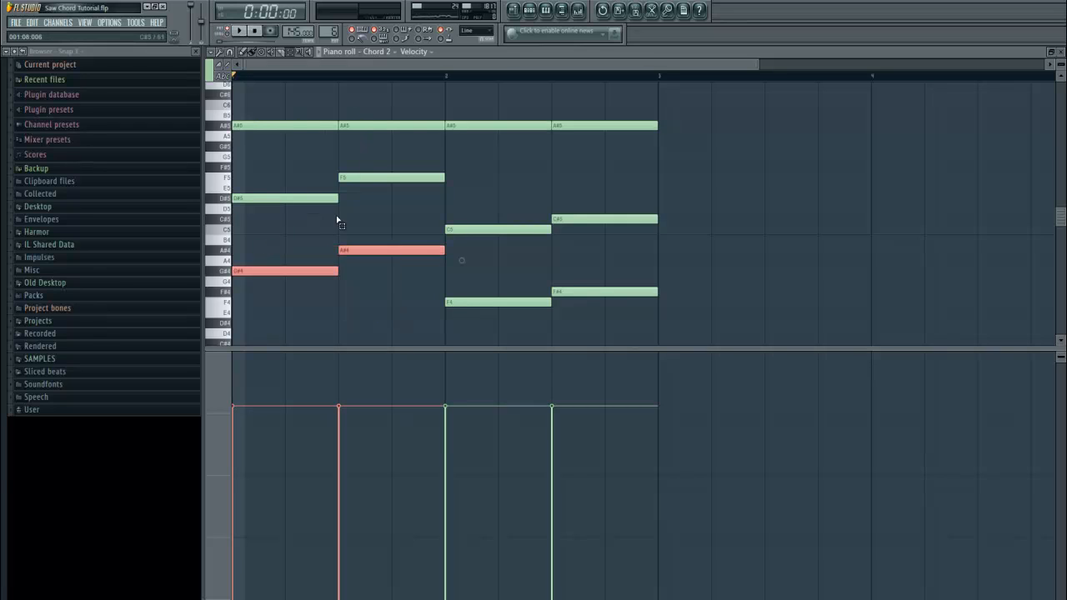
key("Delete")
left_click_drag(677, 318, 474, 269)
key("Delete")
left_click_drag(677, 161, 267, 102)
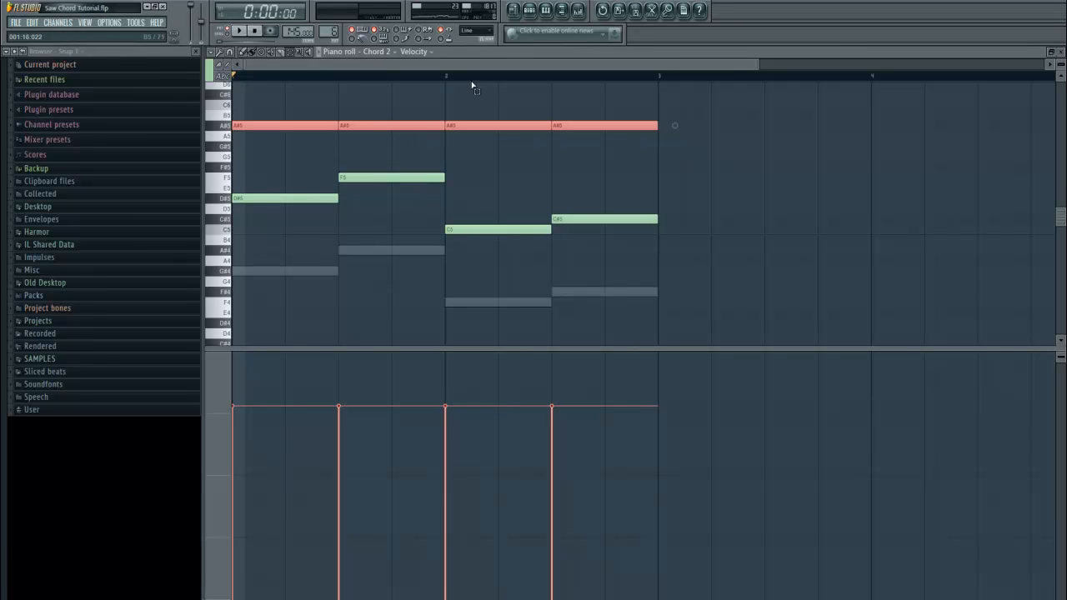
key("Delete")
Play the pattern and open the Massive synth on the Chord 2 channel.
left_click(513, 14)
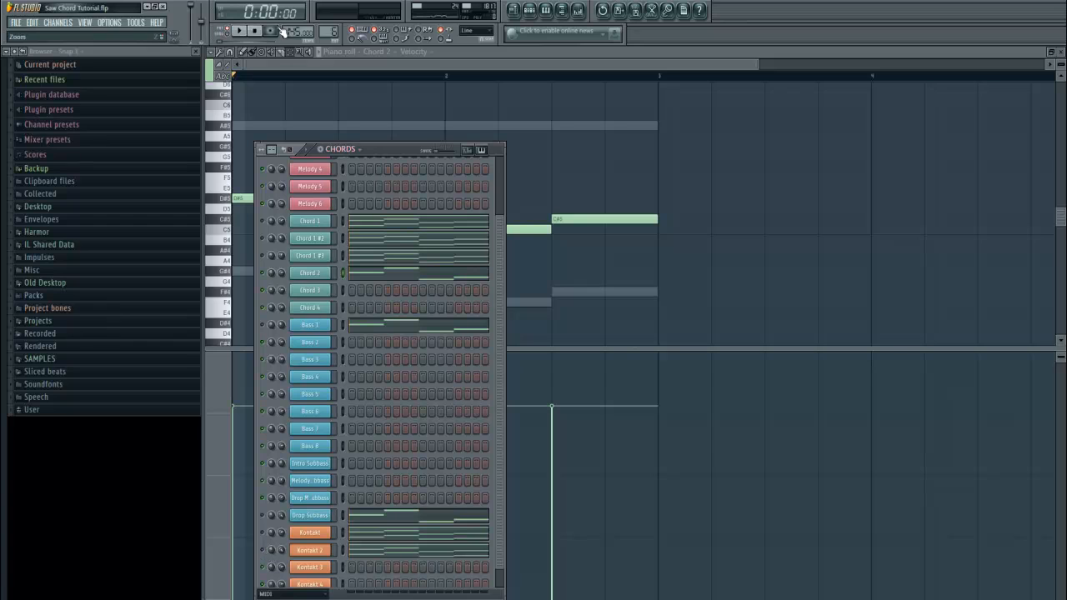
left_click(240, 31)
left_click(312, 274)
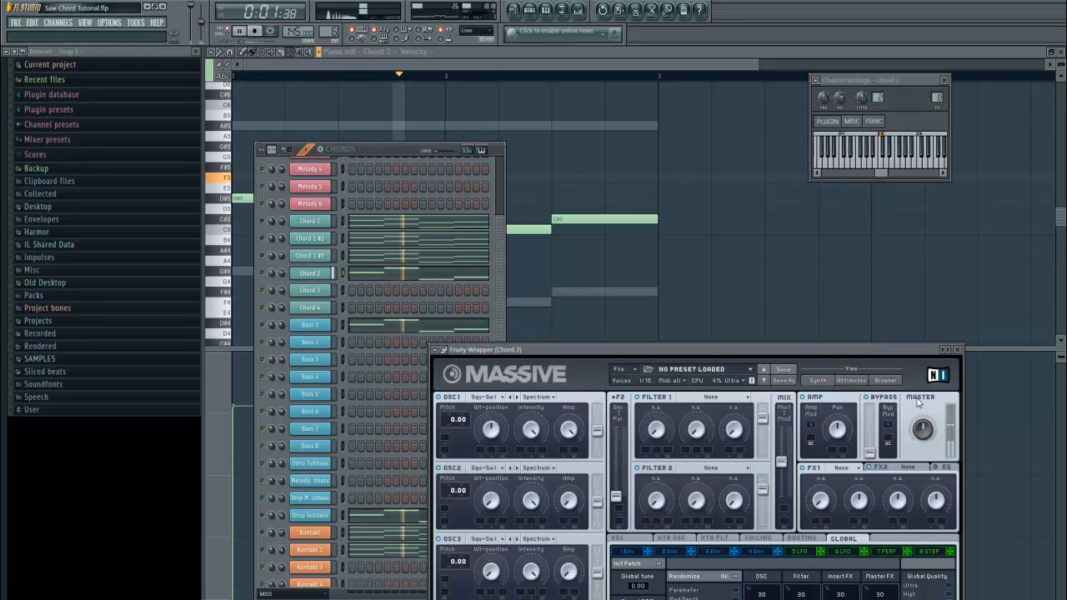
left_click_drag(803, 350, 624, 144)
Set Massive's OSC1 pitch to 12.00 and slightly lengthen the attack of envelope 4.
left_click(578, 346)
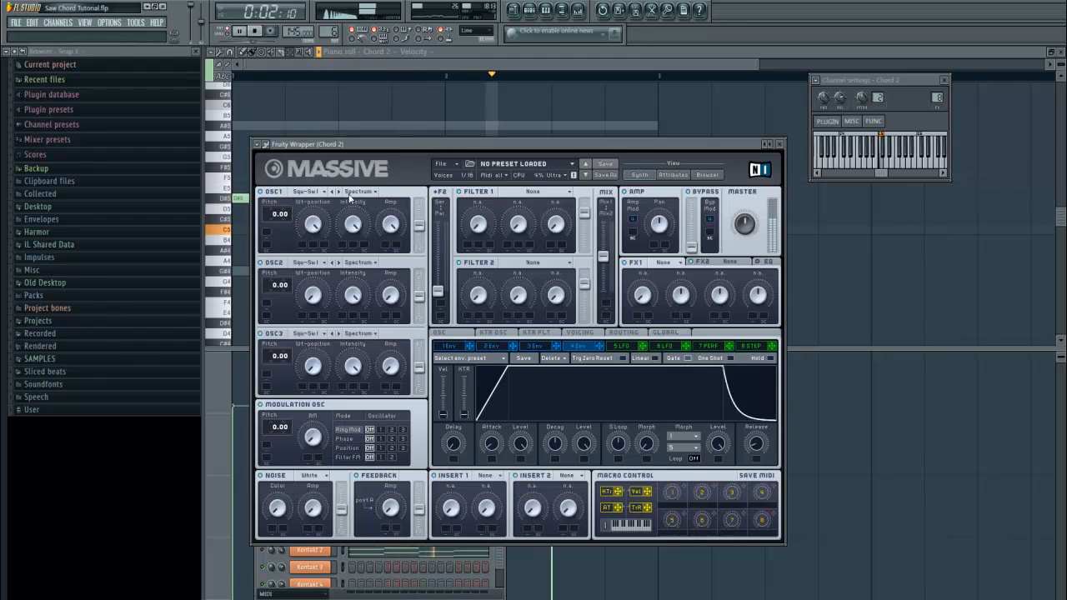
left_click_drag(278, 214, 282, 205)
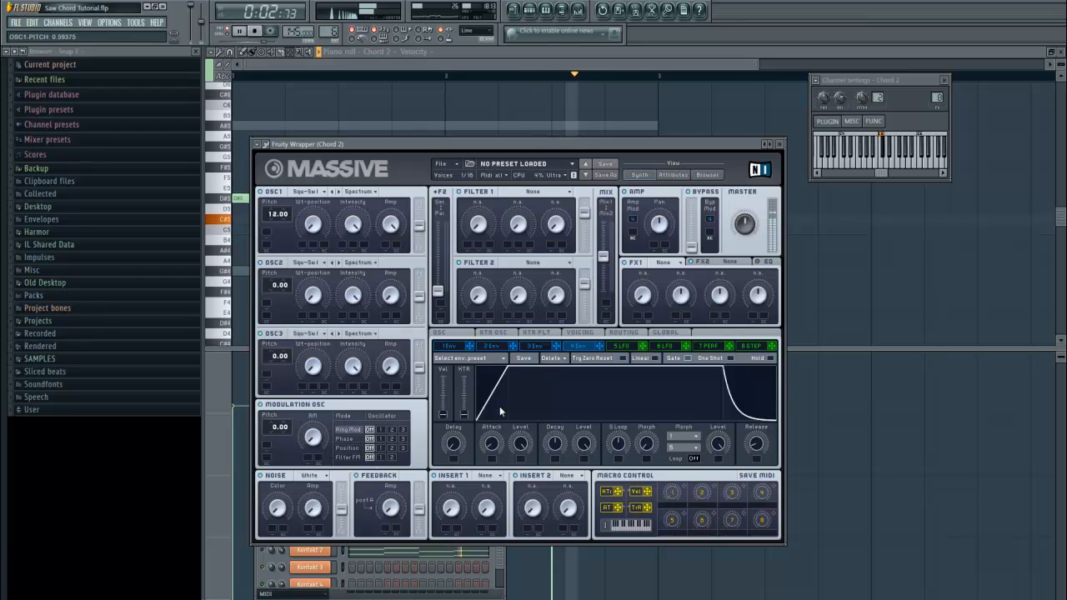
left_click_drag(492, 444, 500, 434)
Modulate OSC1's pitch with LFO 5 at a depth of 1.00 and sync the LFO at a 1/8 ratio.
left_click(439, 333)
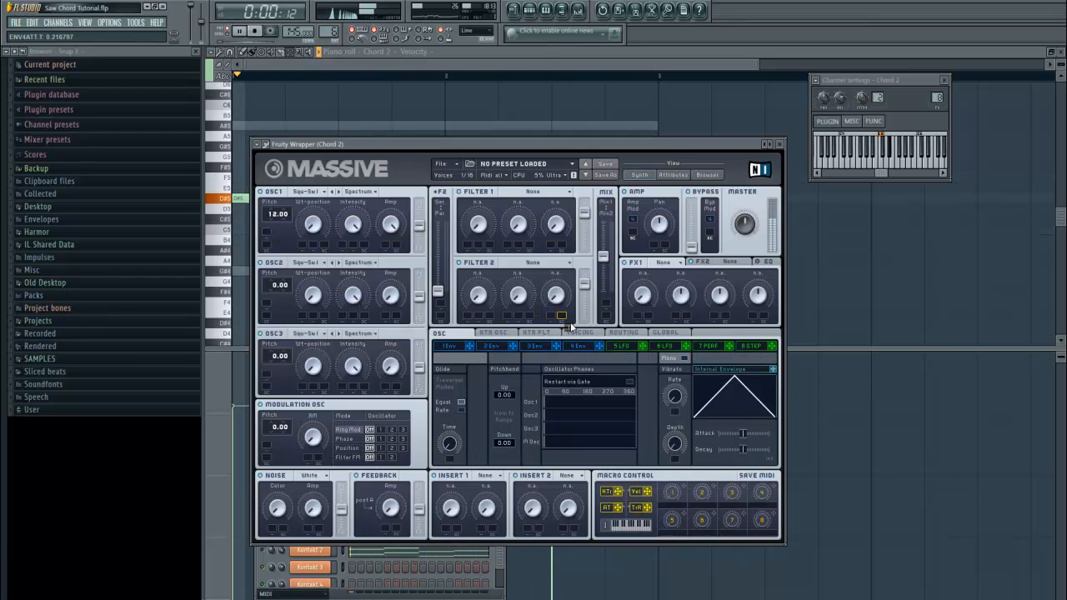
left_click_drag(643, 347, 267, 232)
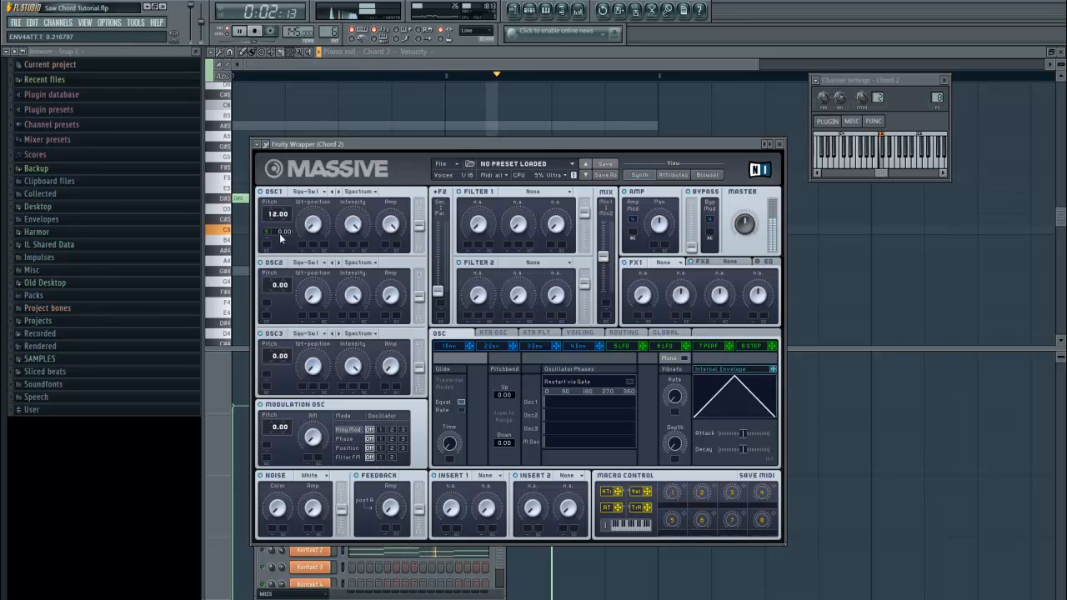
left_click(628, 347)
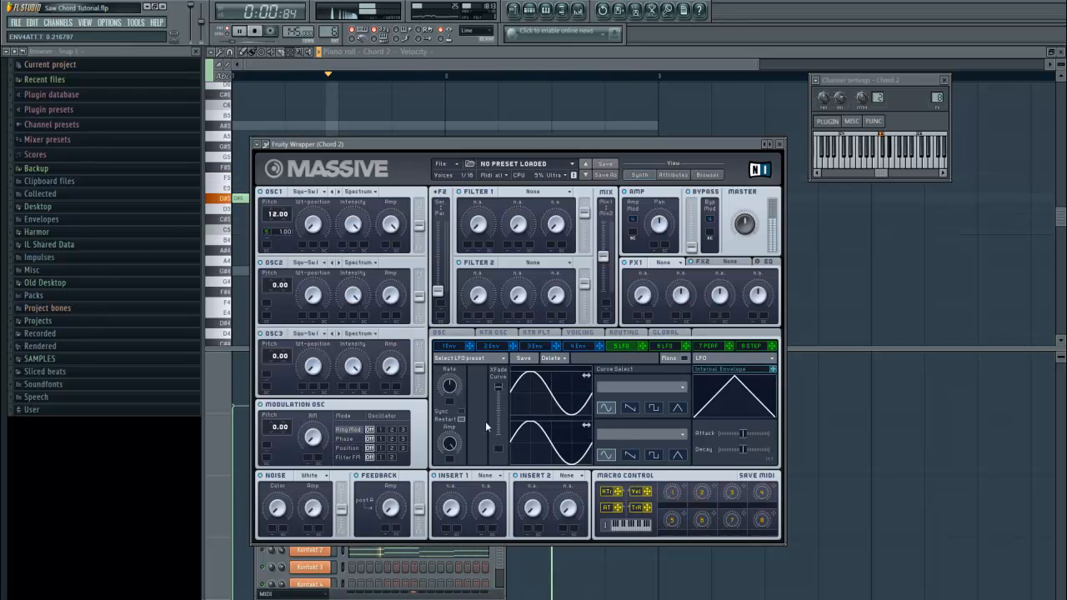
left_click_drag(449, 392, 450, 371)
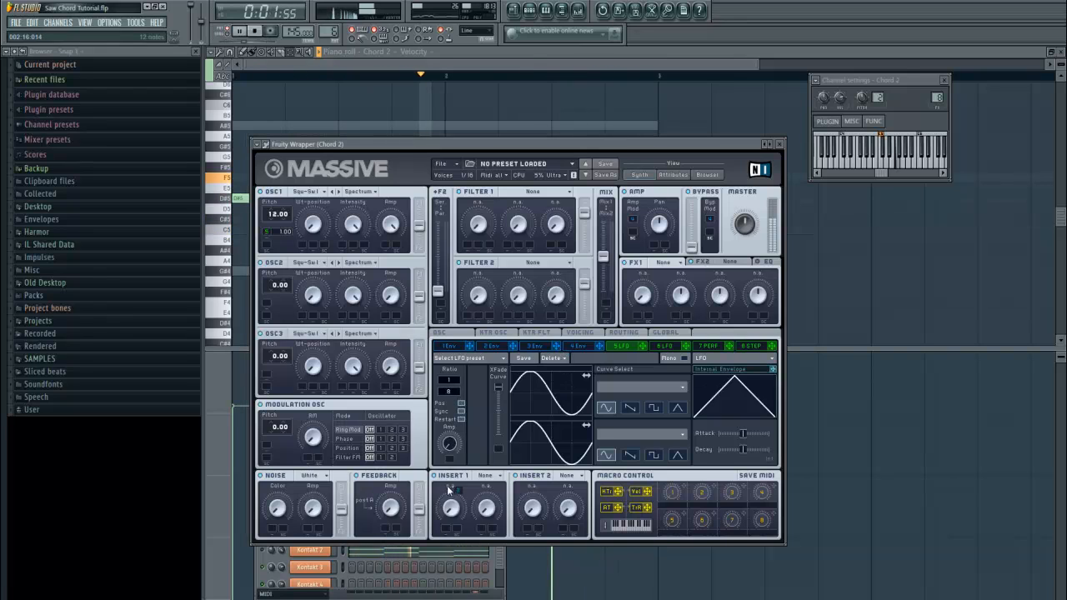
Control LFO 5's amp with envelope 3 shaped as a gradual rise to full level, and modulate OSC1's Amp with LFO 5.
left_click_drag(451, 464, 452, 462)
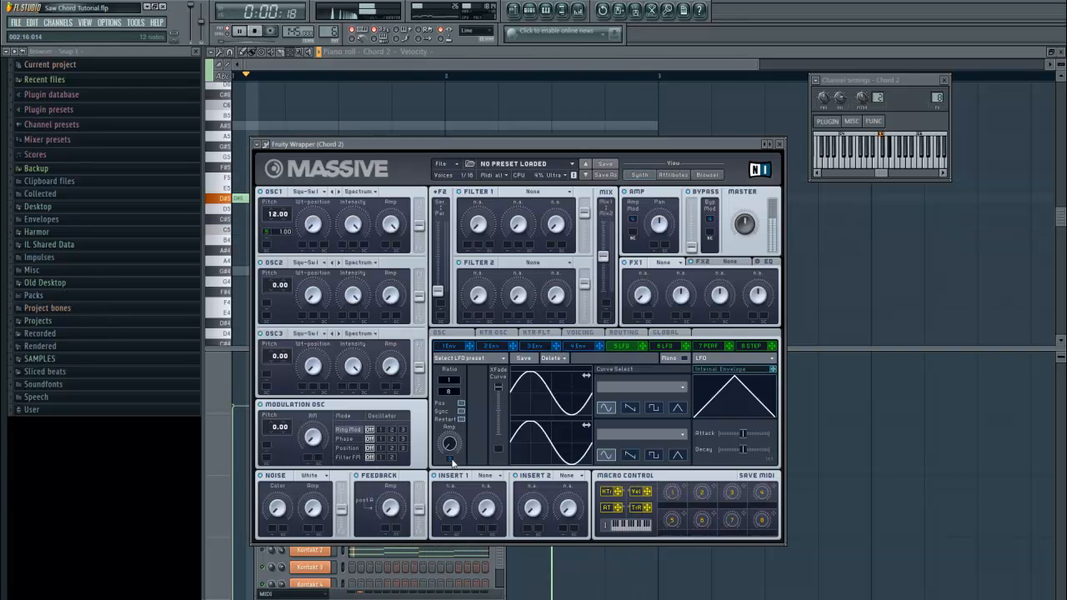
left_click(535, 345)
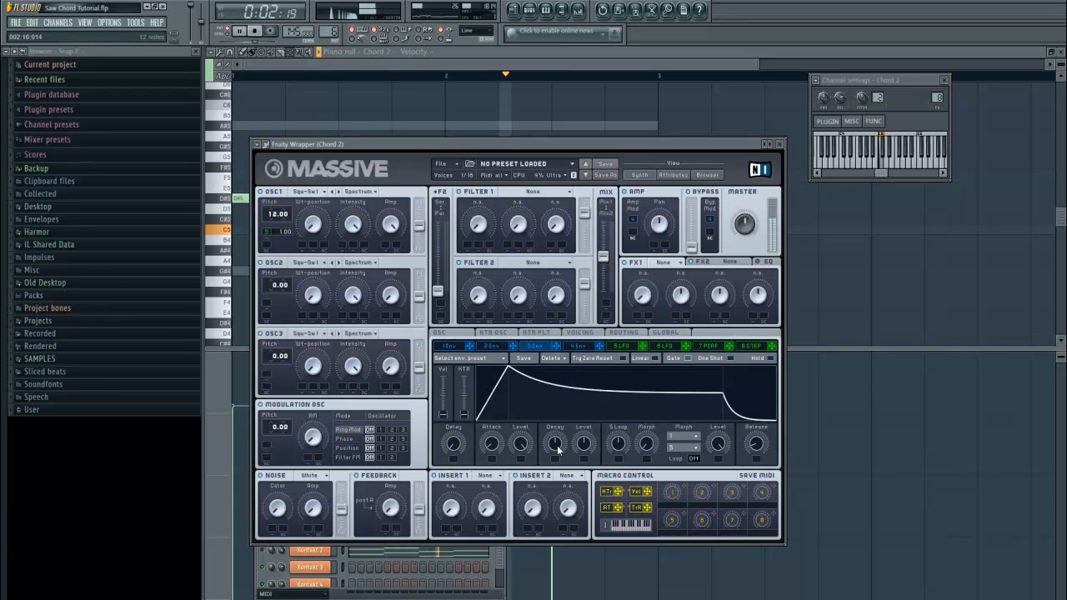
left_click_drag(555, 446, 556, 367)
left_click_drag(522, 444, 522, 534)
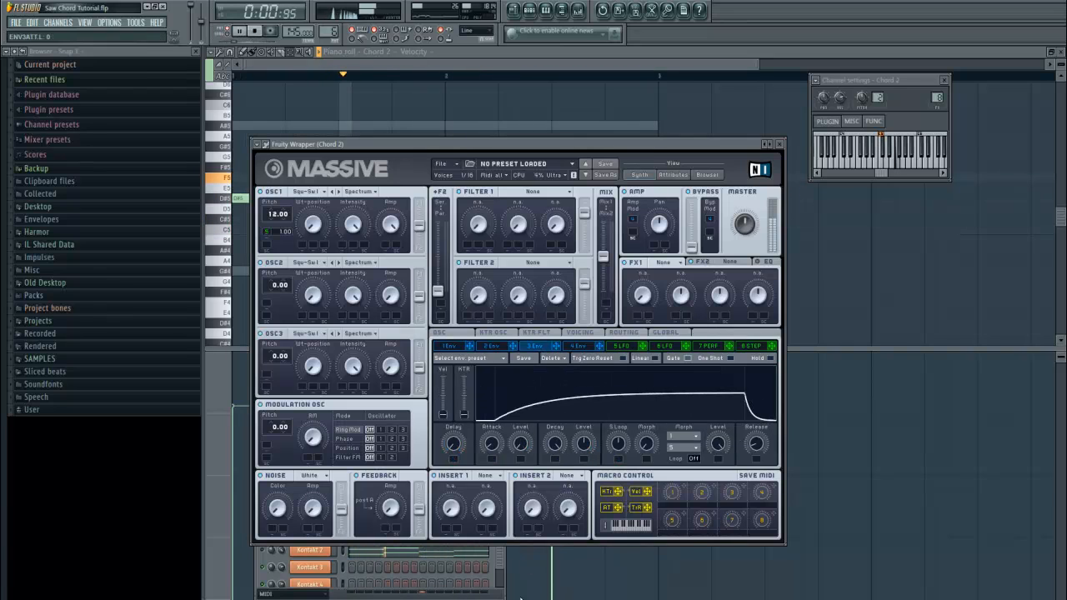
mouse_move(555, 443)
left_mouse_down()
mouse_move(555, 467)
mouse_move(568, 434)
left_mouse_up()
left_click_drag(643, 347, 386, 249)
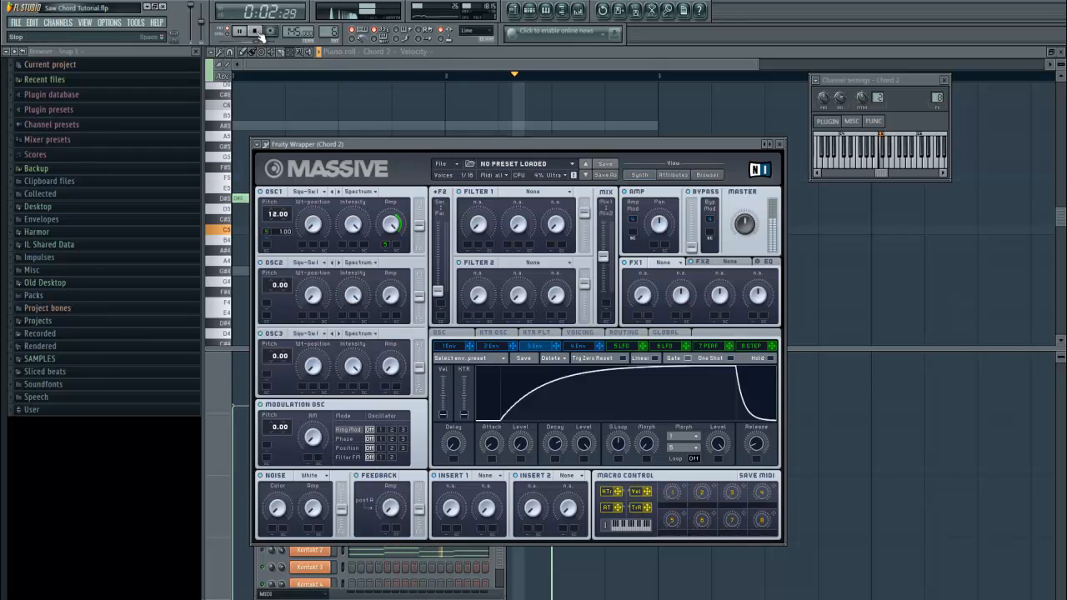
left_click(258, 34)
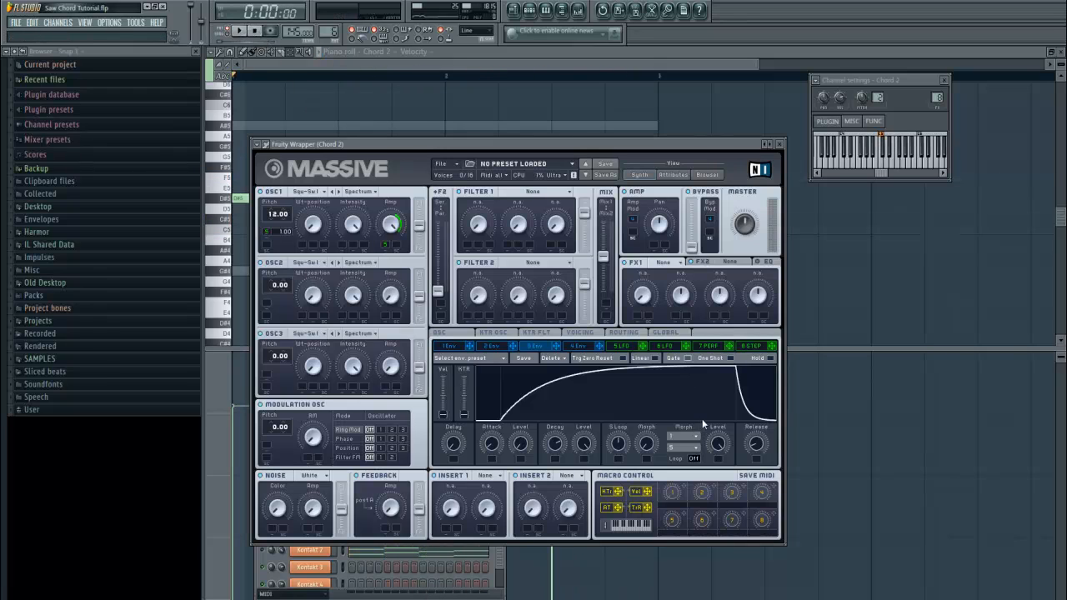
Boost Massive's EQ high shelf slightly, and load Brauner Tube in FX1 and Dimension Expander in FX2 with a low dry/wet.
left_click(766, 263)
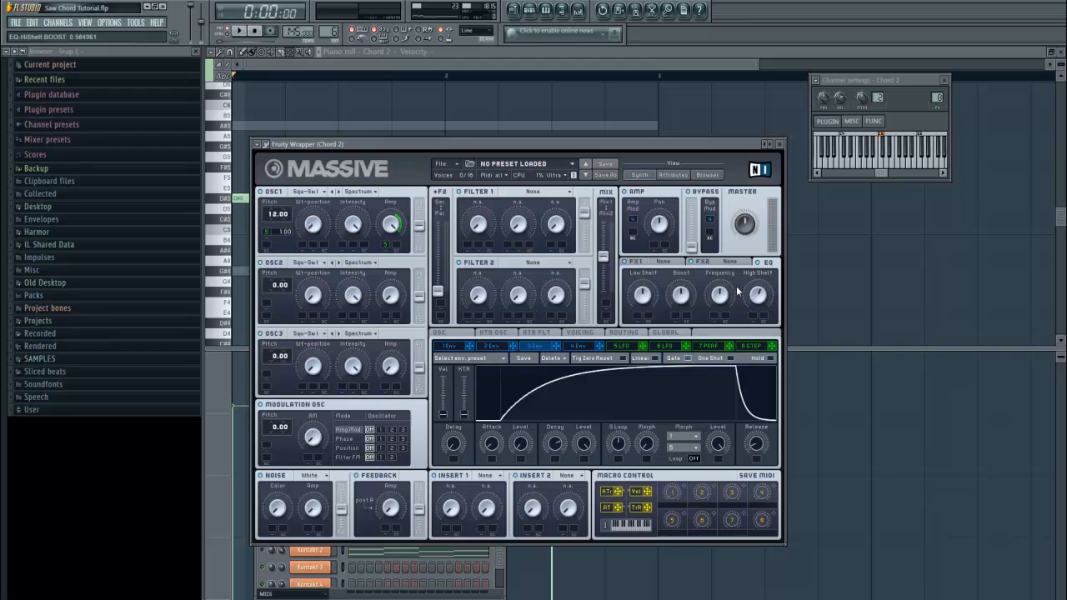
left_click(663, 262)
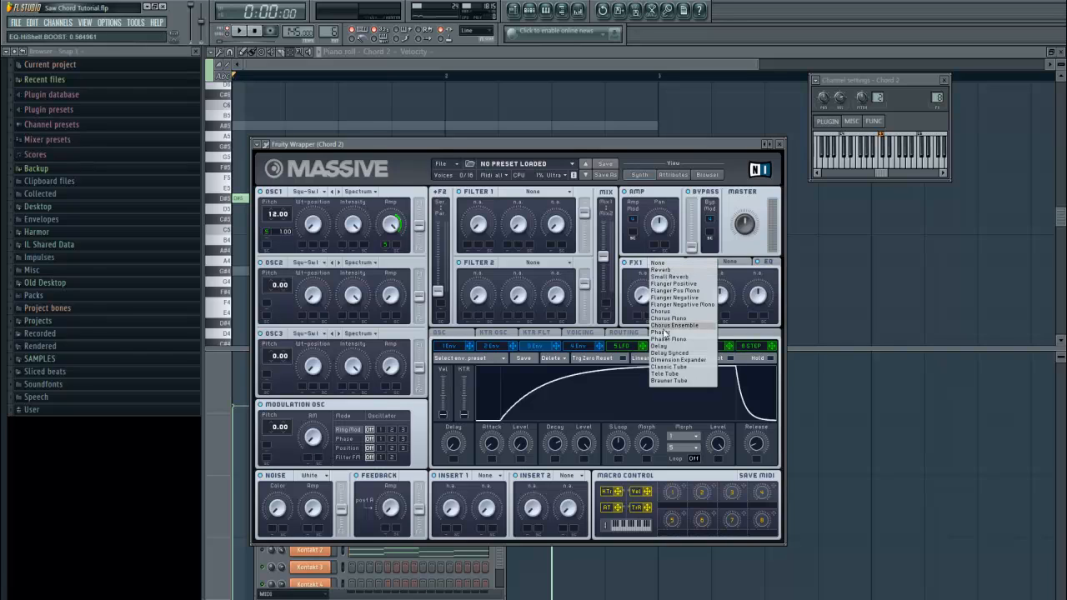
left_click(682, 367)
left_click(729, 262)
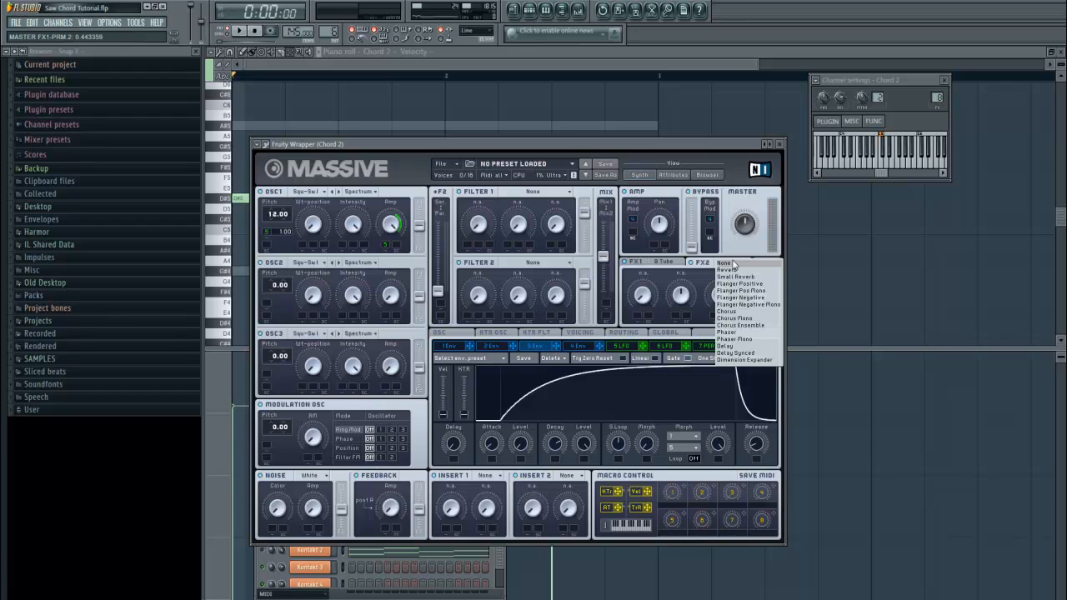
left_click(745, 359)
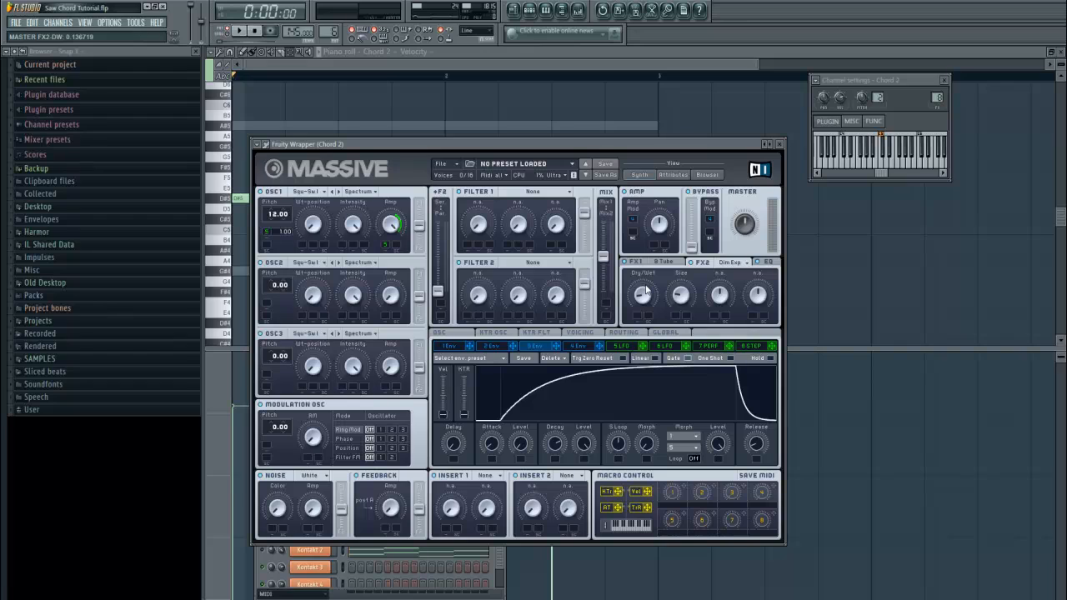
left_click(544, 193)
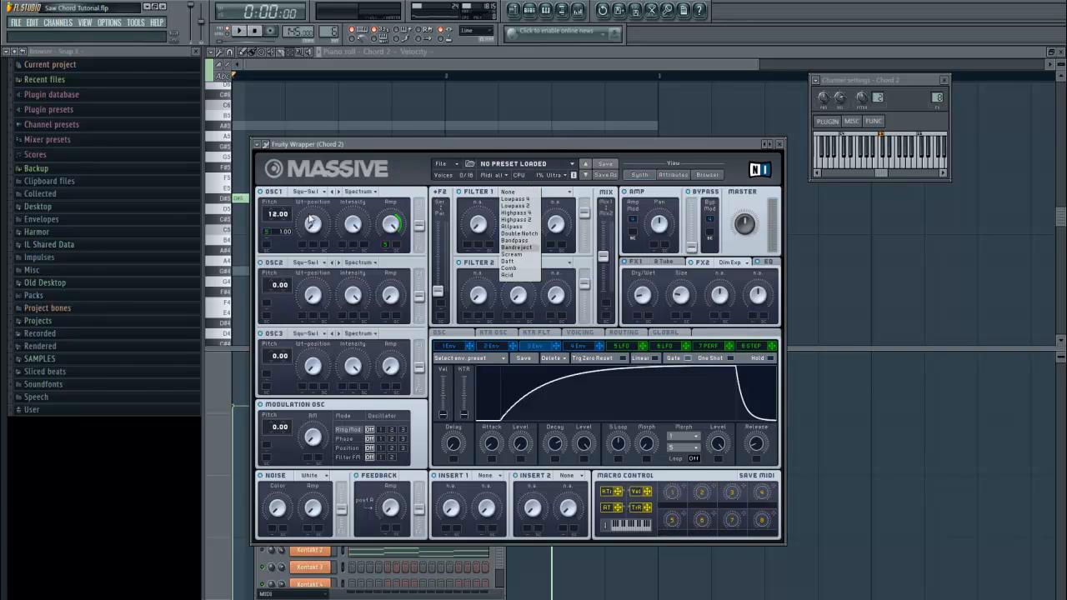
left_click(413, 151)
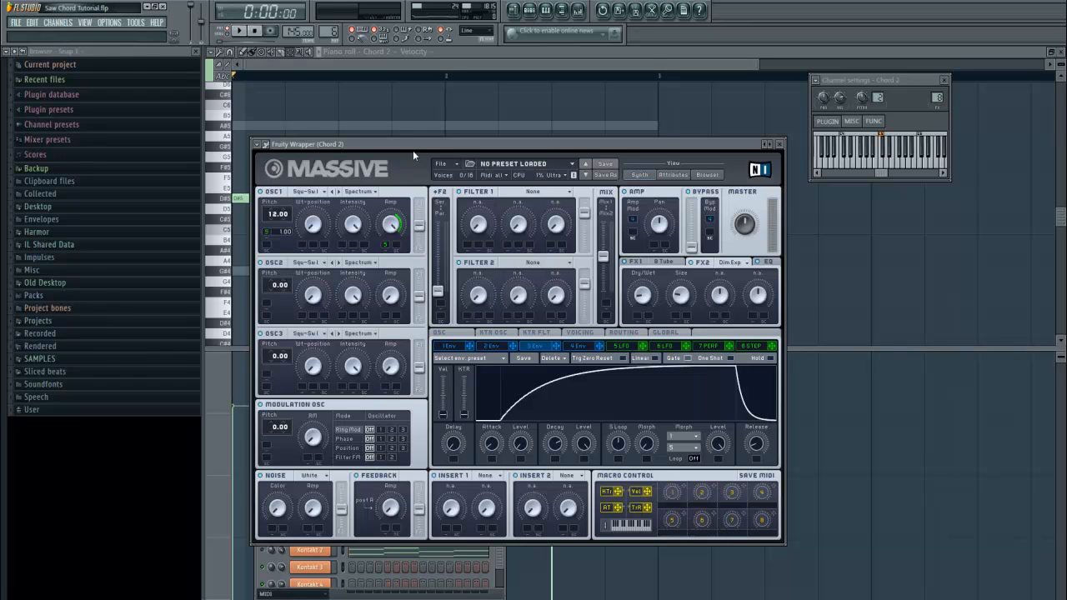
left_click(482, 476)
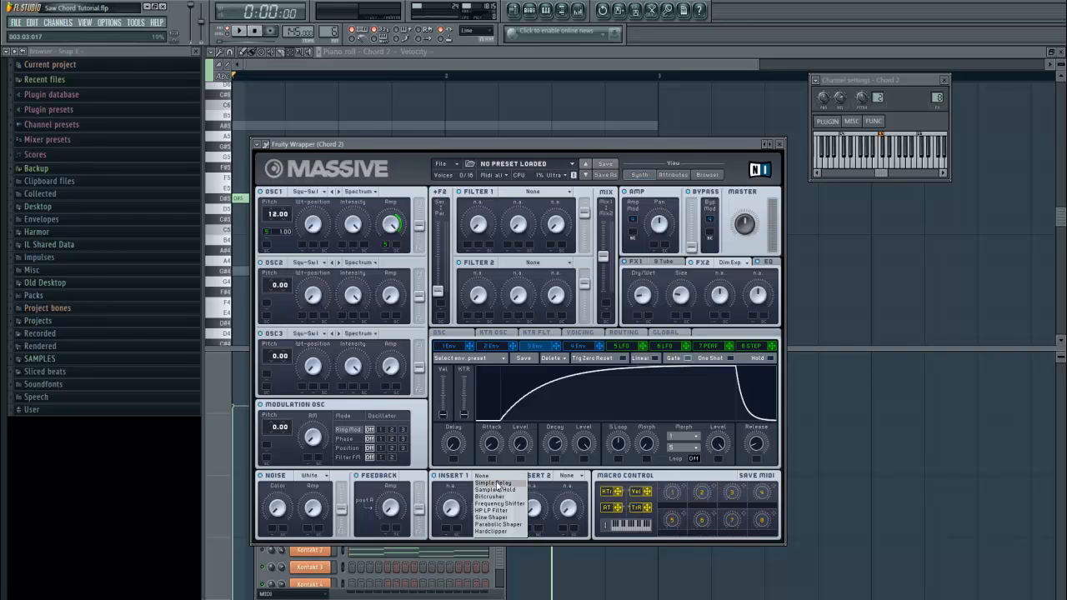
left_click(648, 144)
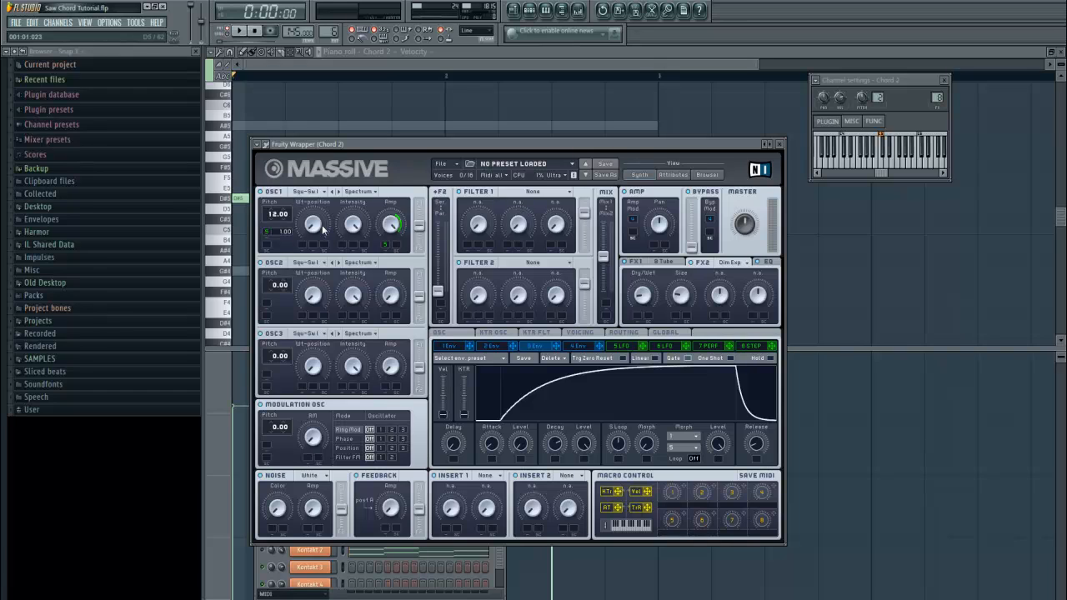
left_click(581, 333)
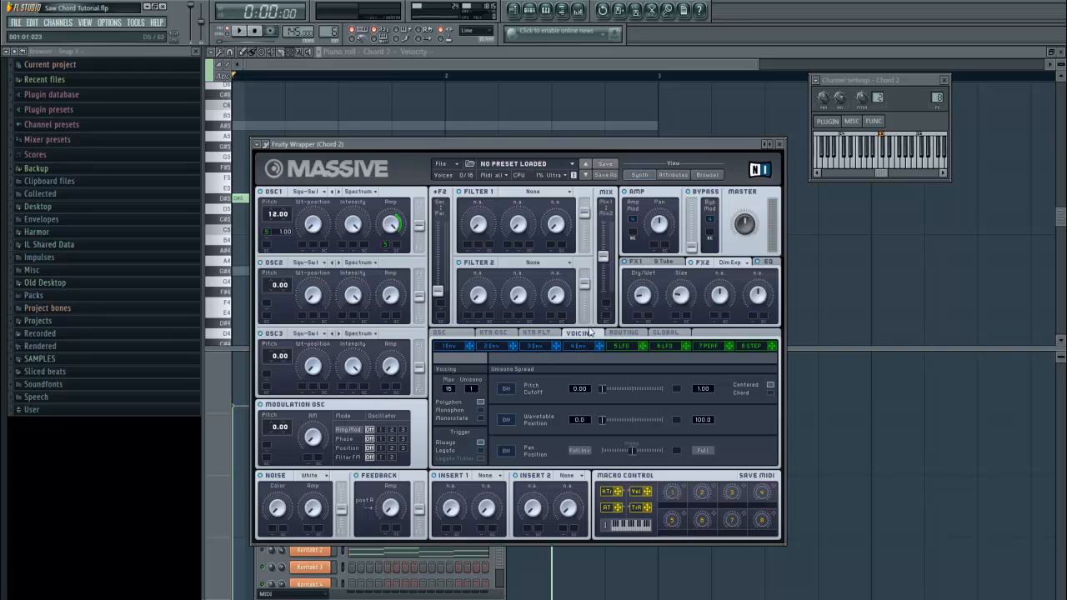
left_click(442, 333)
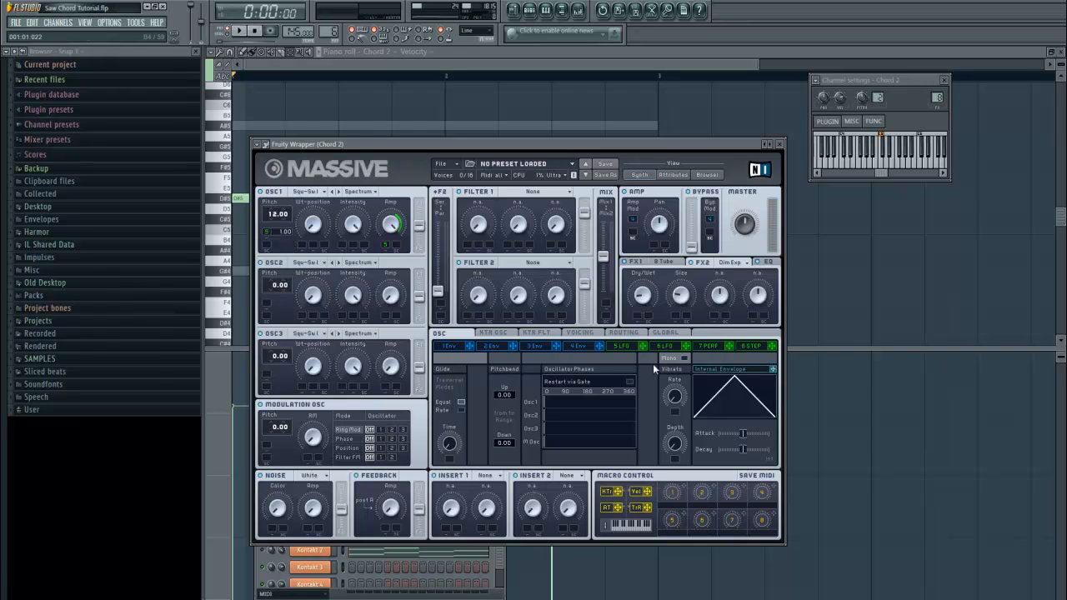
Set Massive's LFO 5 ratio to 1/16 and slightly shorten the decay of envelope 3.
left_click(621, 349)
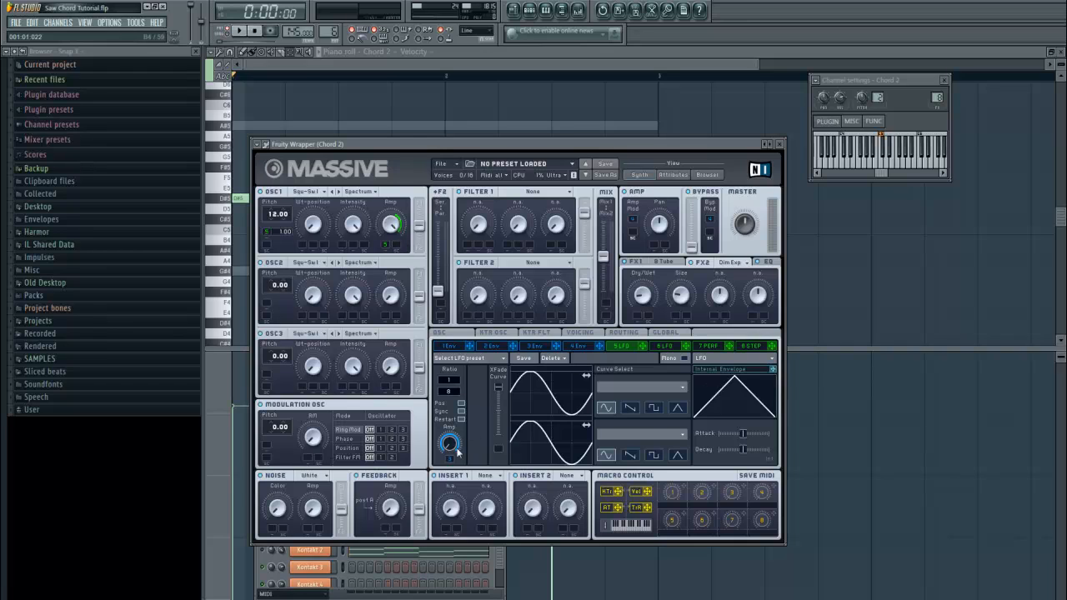
left_click(538, 346)
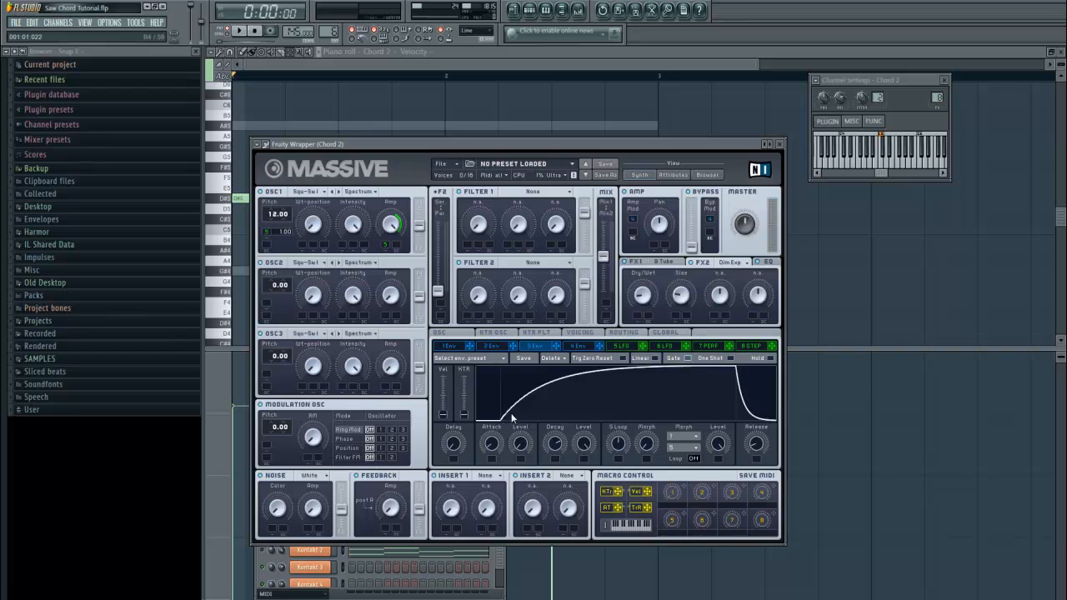
left_click(621, 346)
left_click(542, 348)
left_click(627, 347)
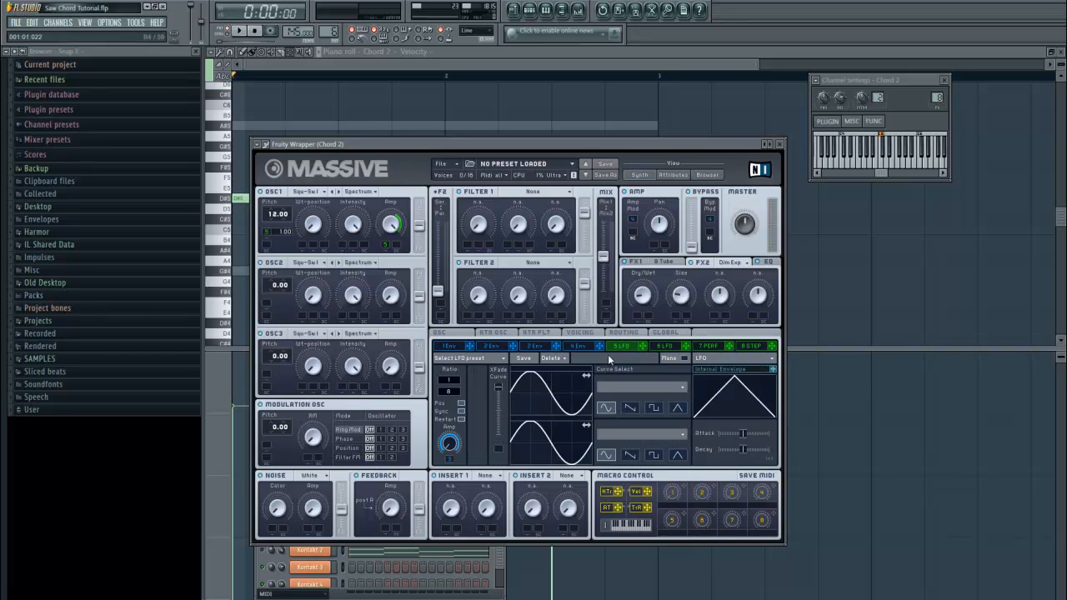
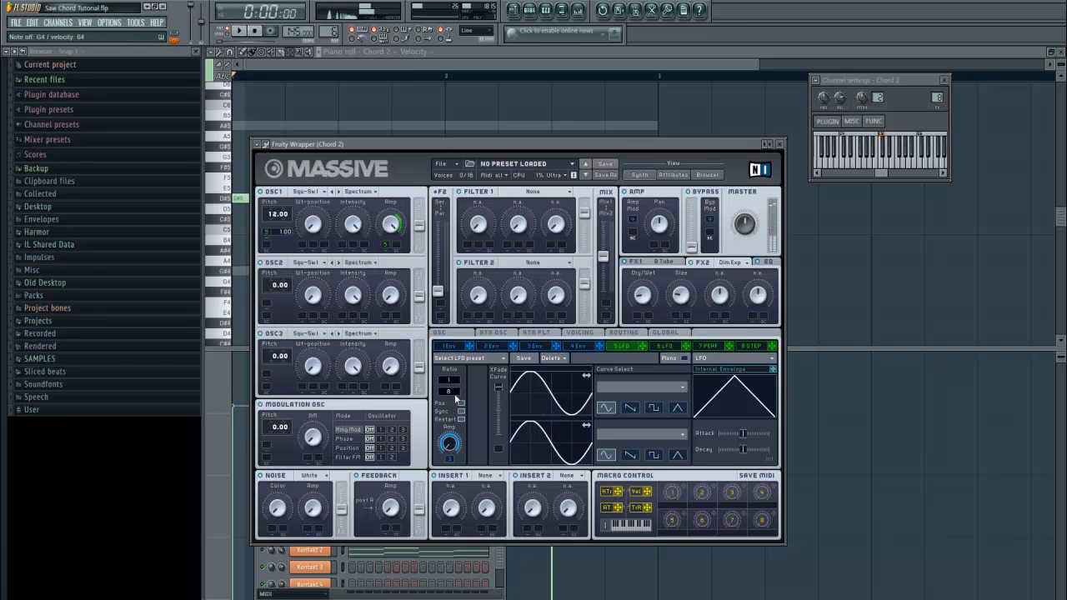
left_click_drag(456, 396, 460, 392)
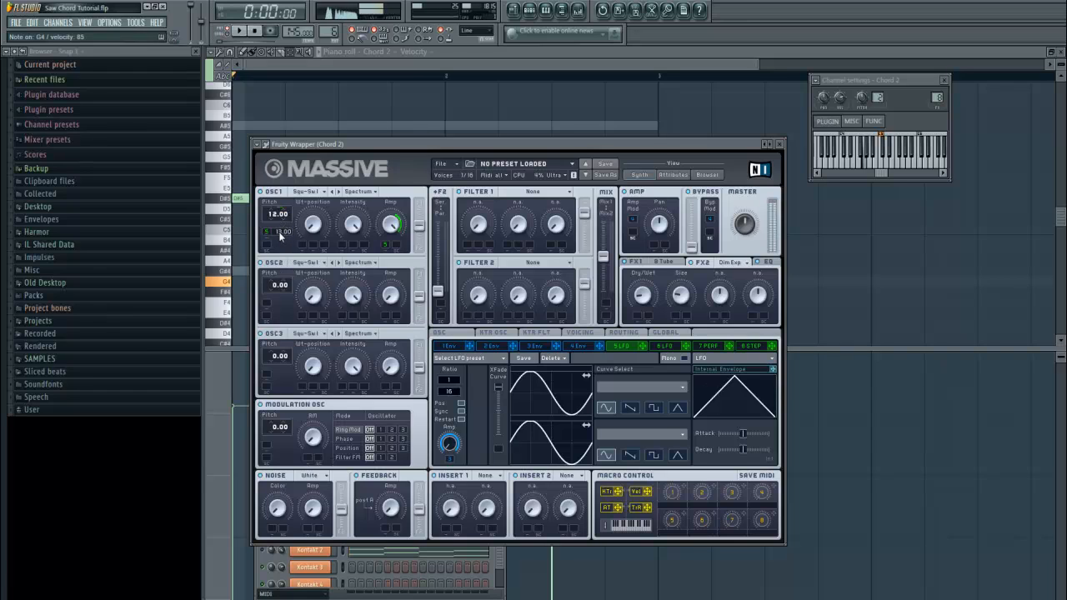
left_click(552, 348)
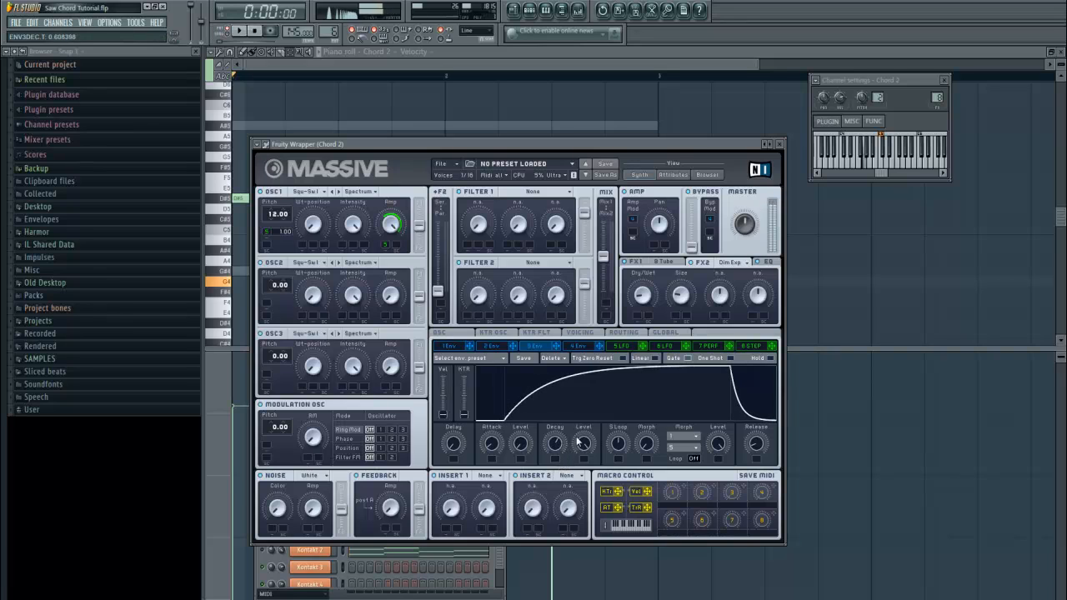
Play the CHORDS pattern and, in Chord 2's Massive, set OSC1's pitch to 0.00 and shorten envelope 3's decay further.
key("F6")
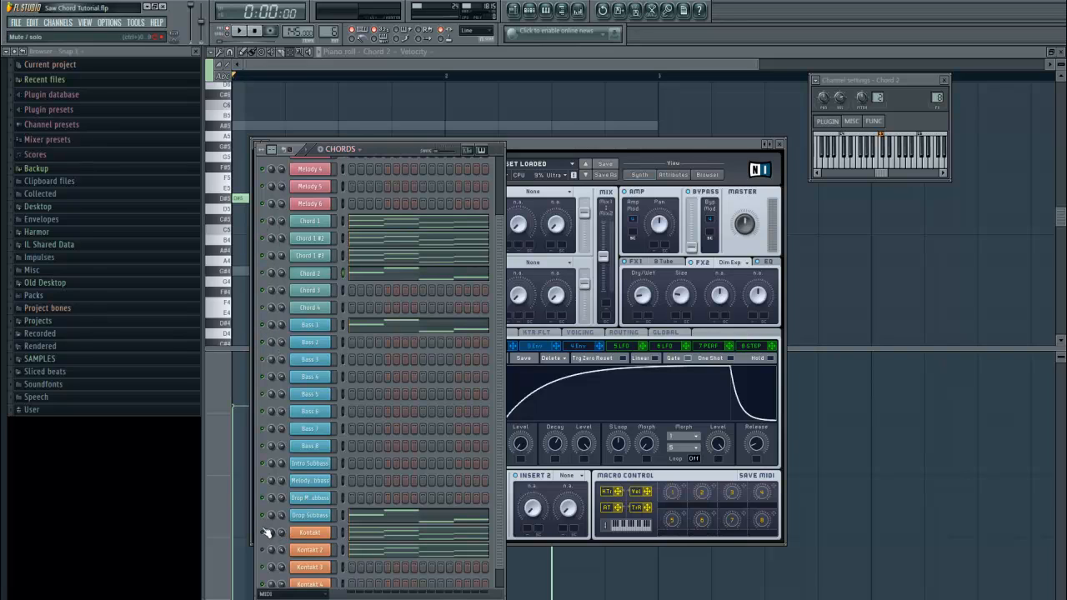
left_click(241, 32)
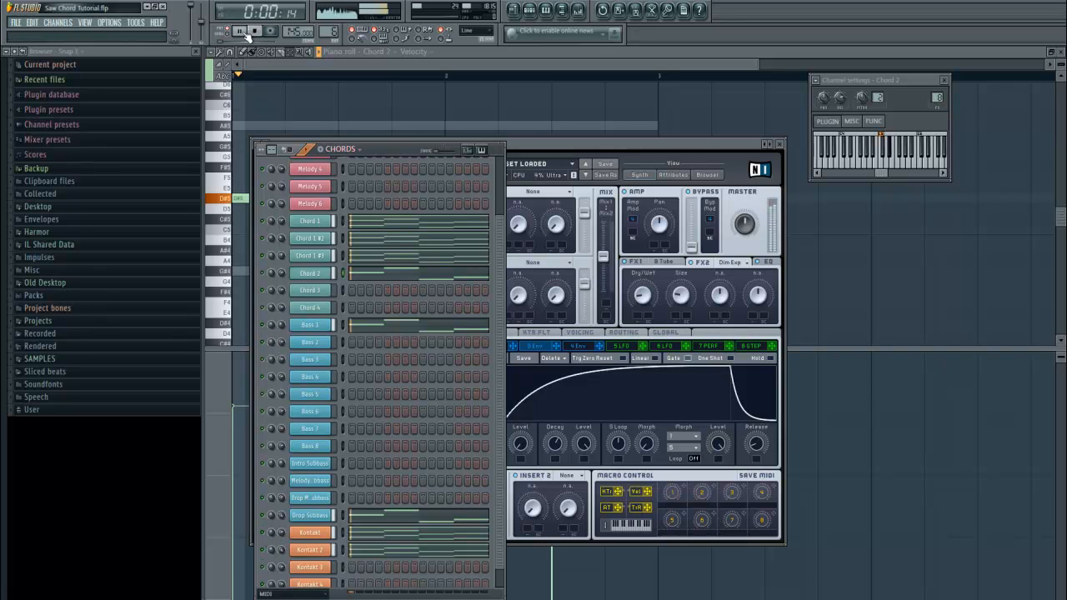
left_click(309, 275)
left_click(310, 274)
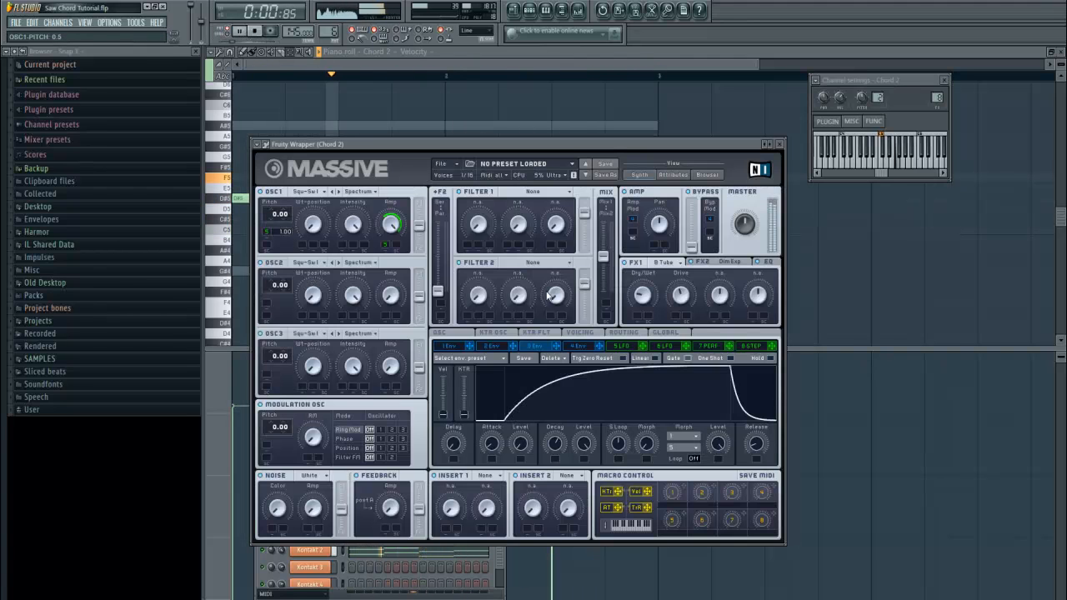
mouse_move(557, 446)
left_mouse_down()
mouse_move(560, 458)
mouse_move(561, 447)
left_mouse_up()
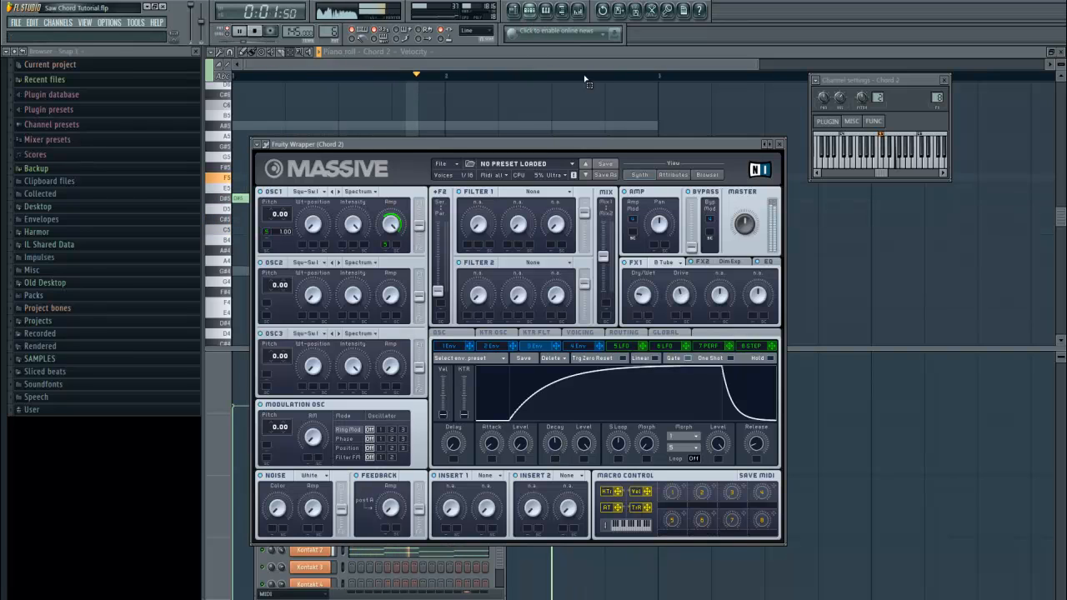
left_click(769, 263)
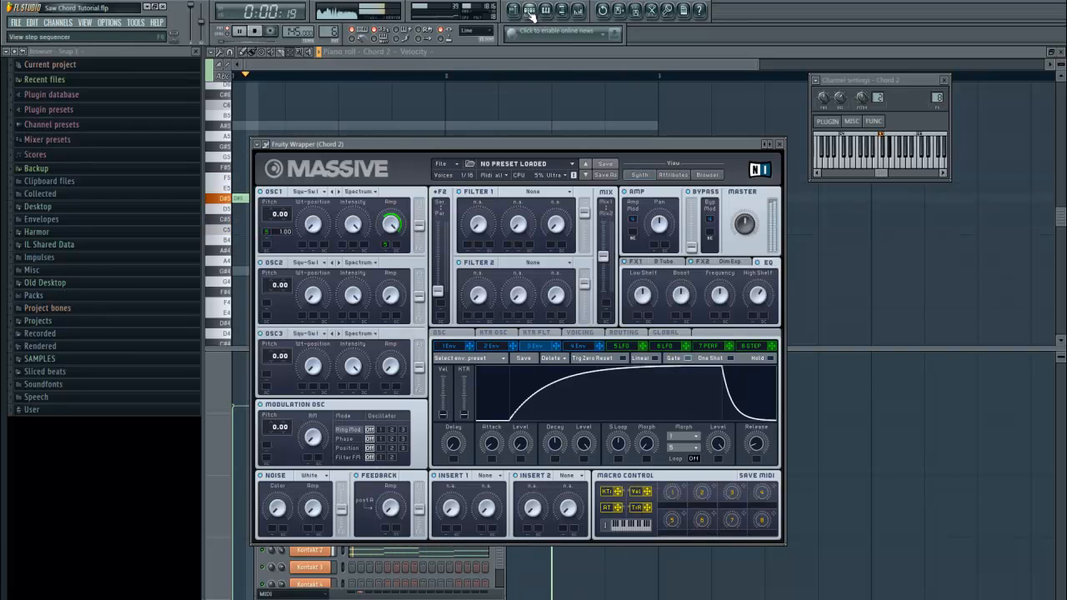
Open Fruity Love Philter on the Chord 1 mixer track and set its X modulation to 100% during playback.
left_click(578, 10)
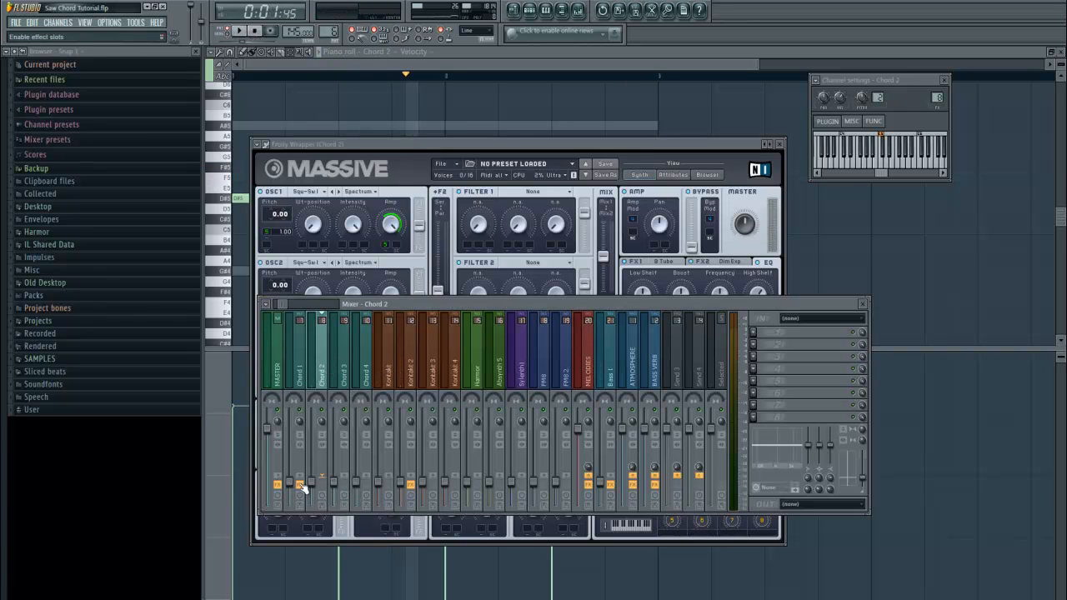
right_click(306, 482)
left_click(317, 483)
left_click(300, 374)
left_click(788, 344)
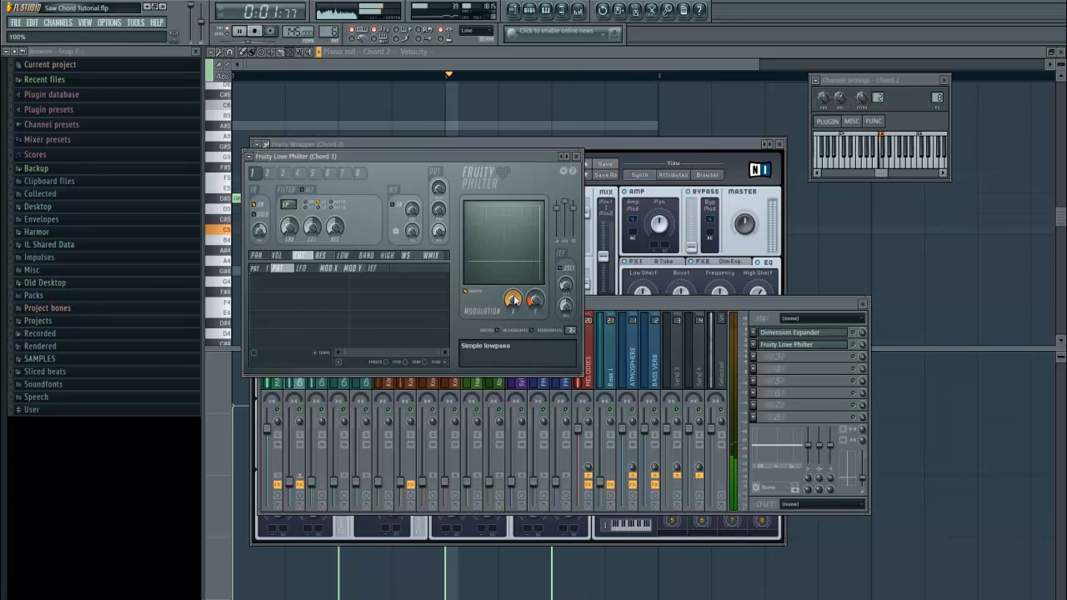
key("space")
Save Chord 1's Massive sound to the Desktop as Main Chord Detune.
key("F6")
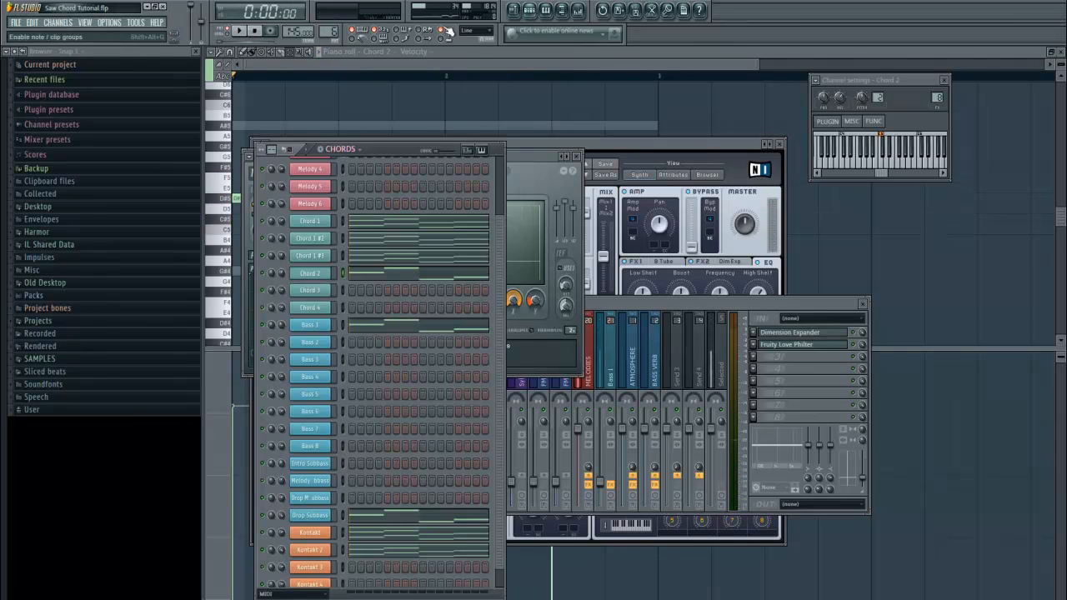
left_click(302, 221)
left_click_drag(352, 124, 530, 244)
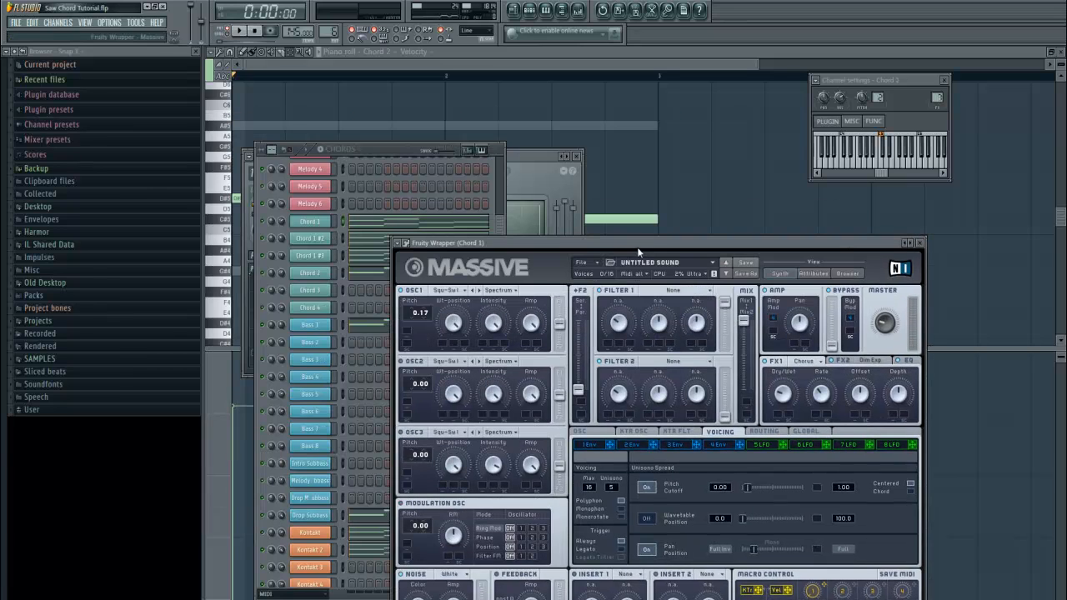
left_click(581, 263)
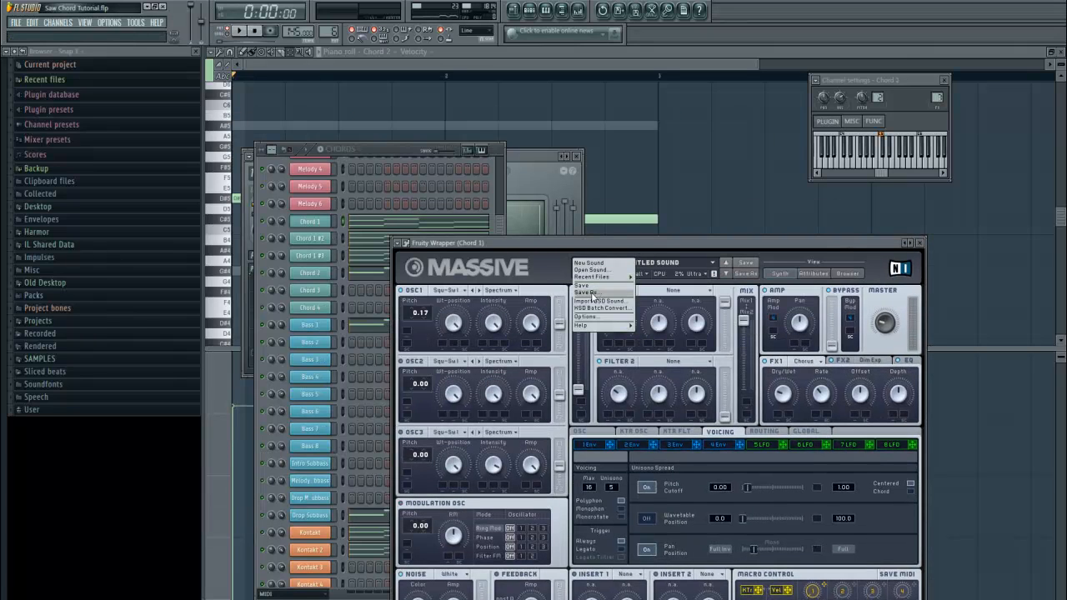
left_click(592, 292)
left_click(365, 331)
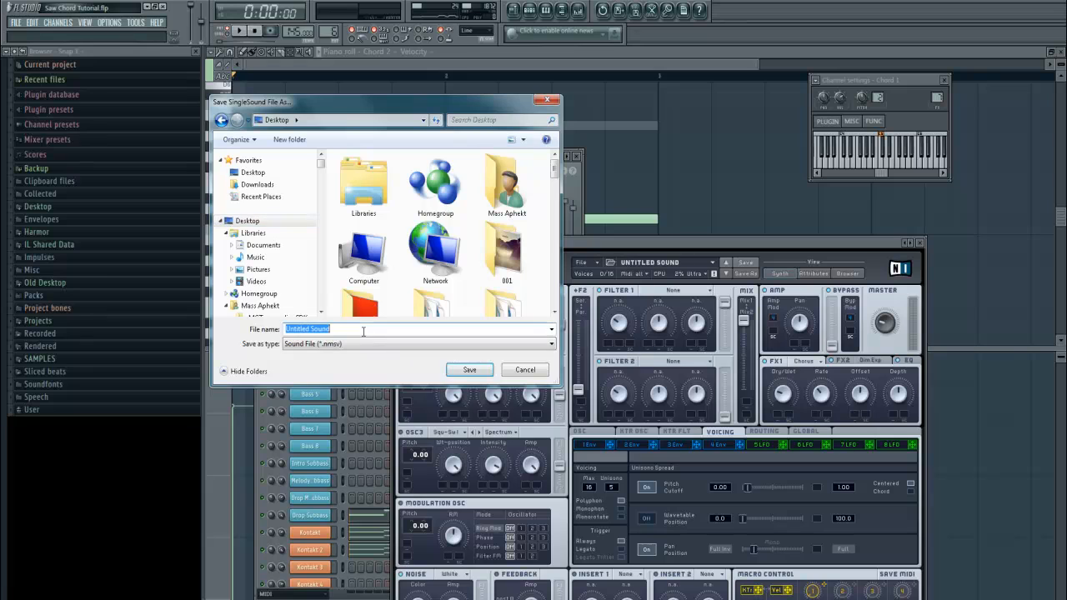
left_click_drag(425, 101, 833, 175)
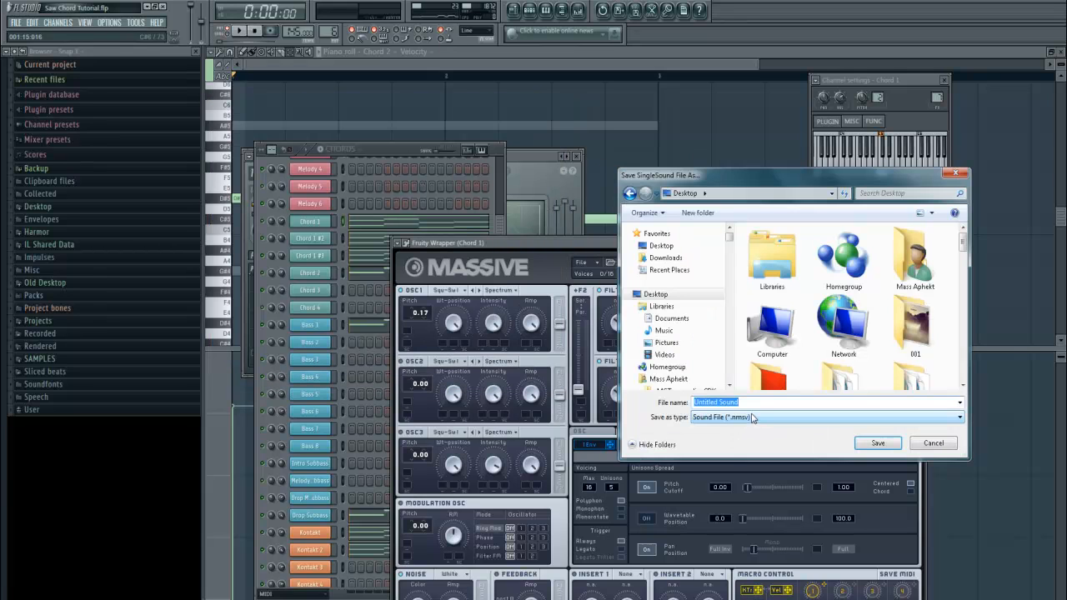
type("Main Chord Detune")
key("Return")
Save Chord 1 #2's Massive sound to the Desktop as Stereo Chord Clean.
left_click(317, 240)
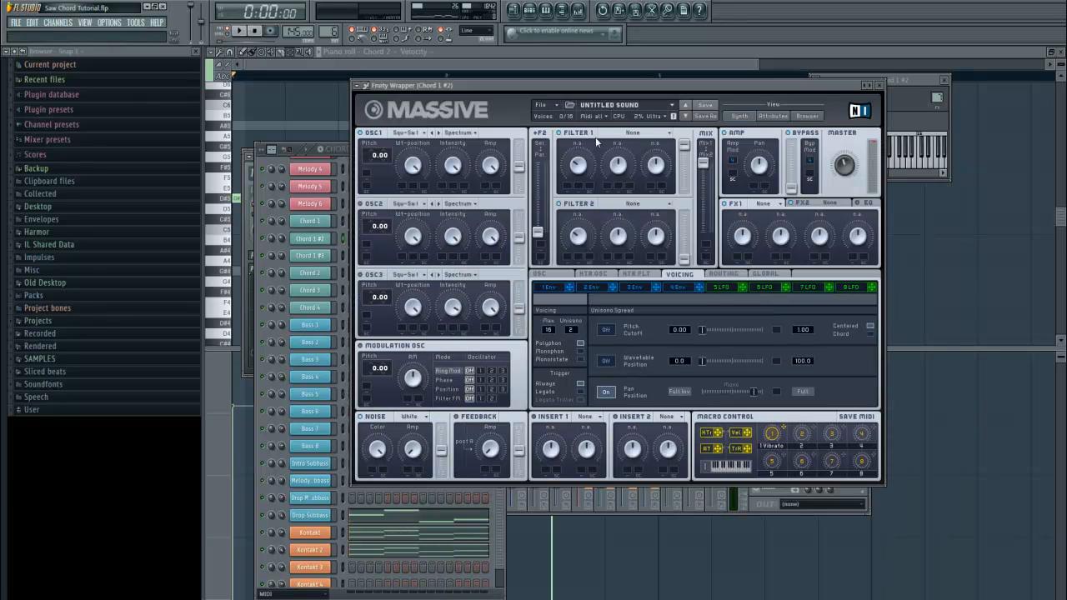
left_click(561, 101)
left_click(559, 139)
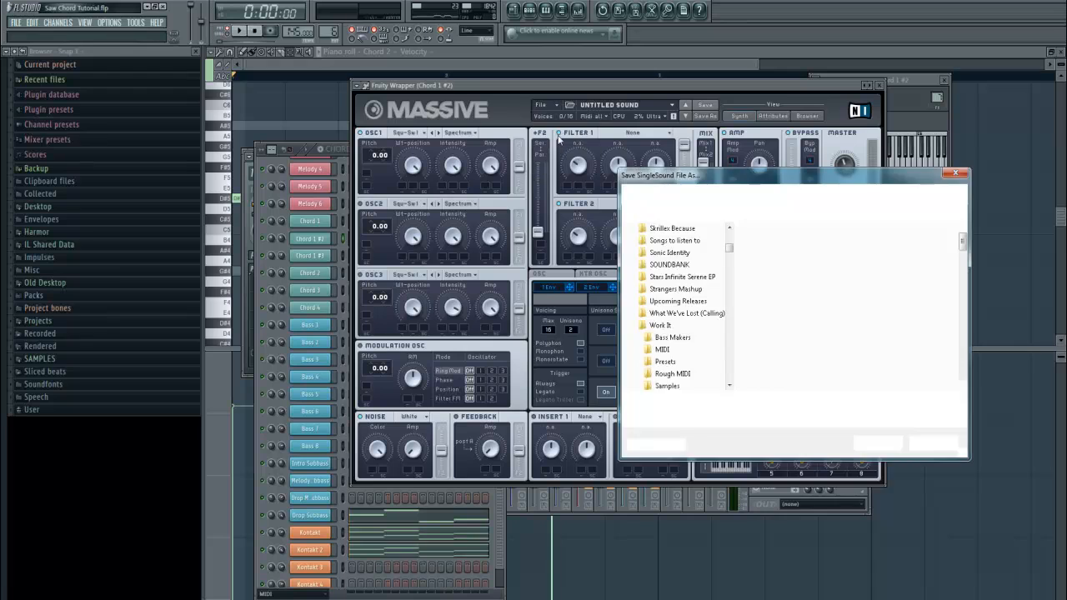
type("sTER")
key("BackSpace")
key("BackSpace")
key("BackSpace")
type("Stereo Chord Clean")
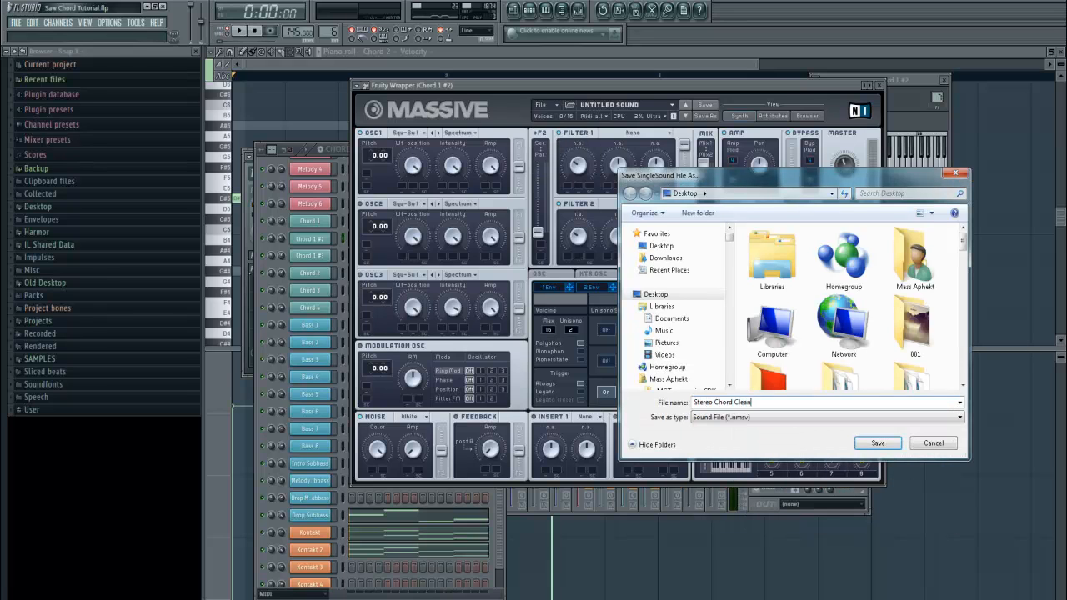
key("Return")
Save Chord 1 #3's Massive sound to the Desktop as Chord Layer High.
left_click(309, 255)
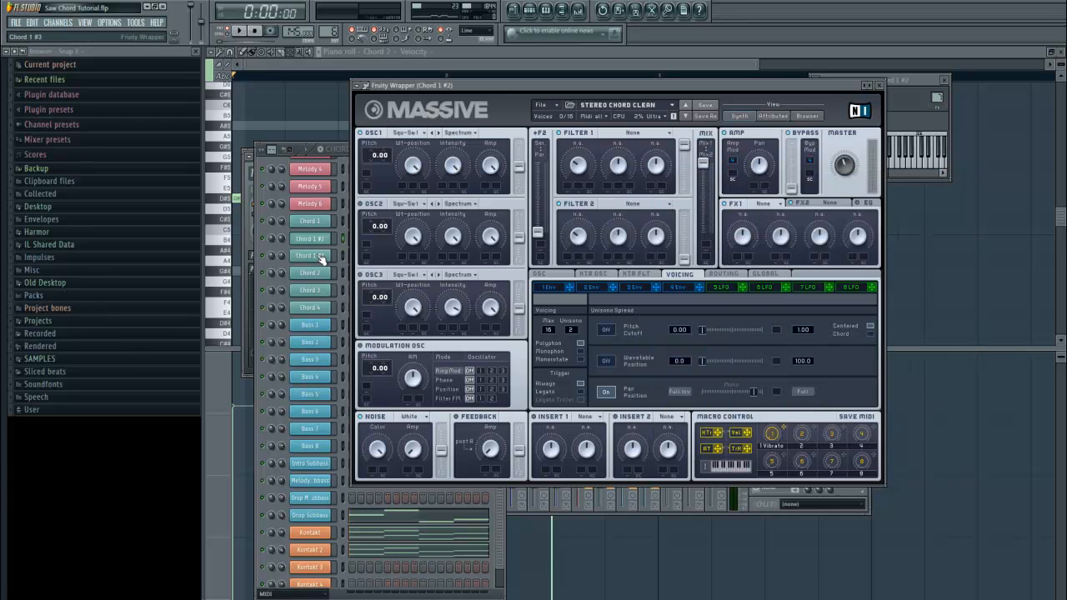
left_click(532, 216)
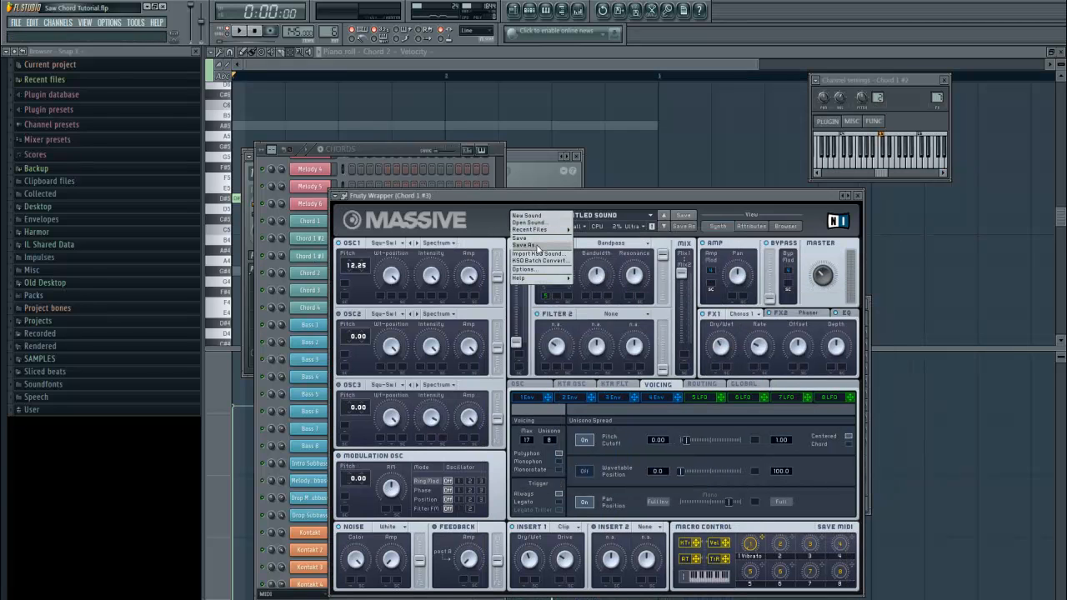
left_click(538, 249)
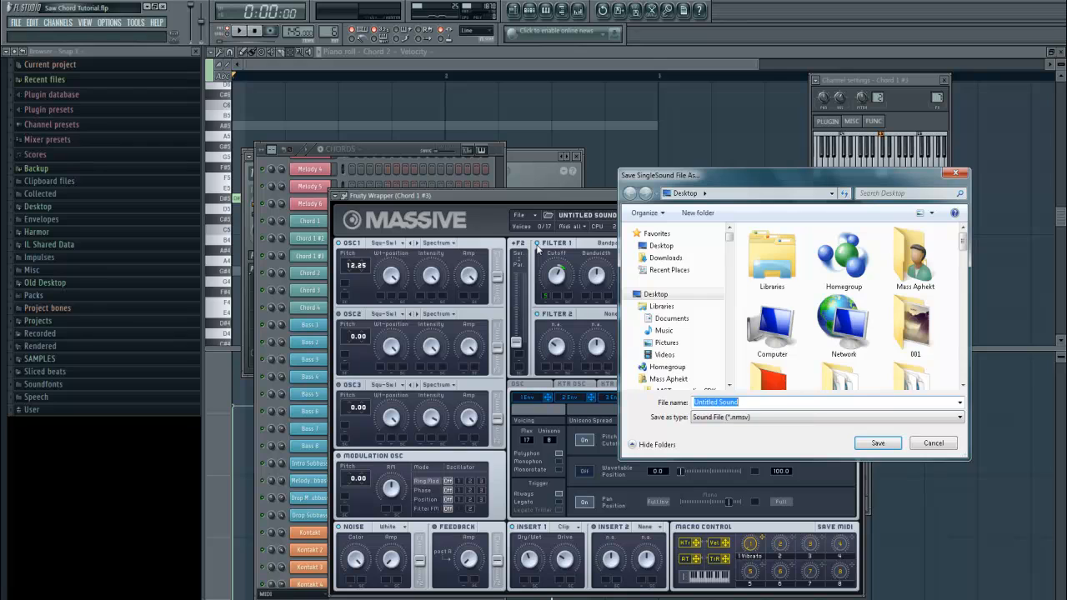
type("Chord Layer High")
key("Return")
Save Chord 2's Massive sound to the Desktop as Simple Square Lead.
left_click(385, 149)
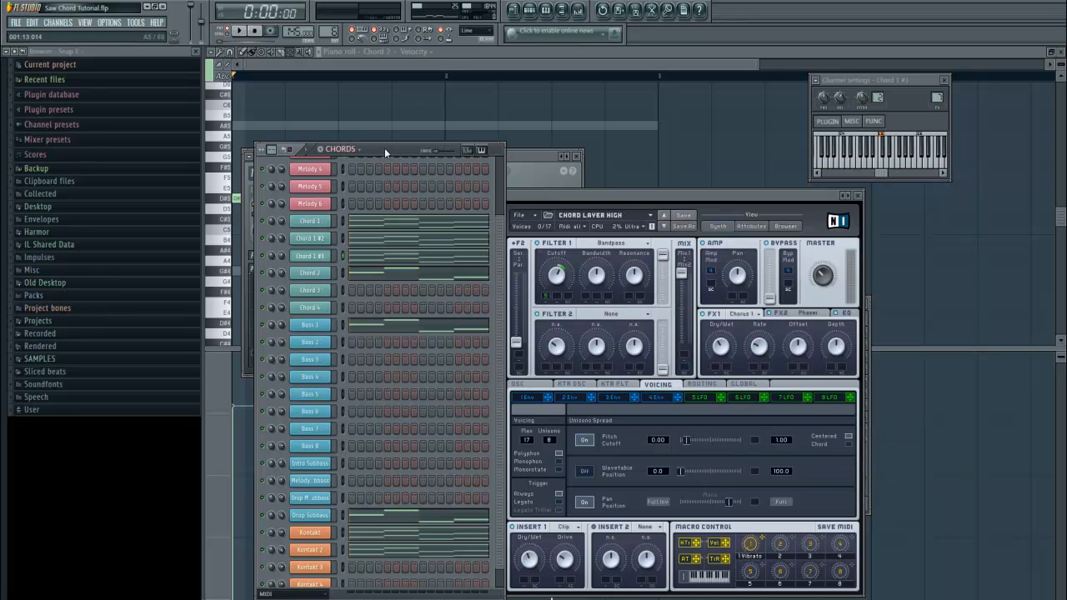
left_click(311, 273)
left_click(443, 164)
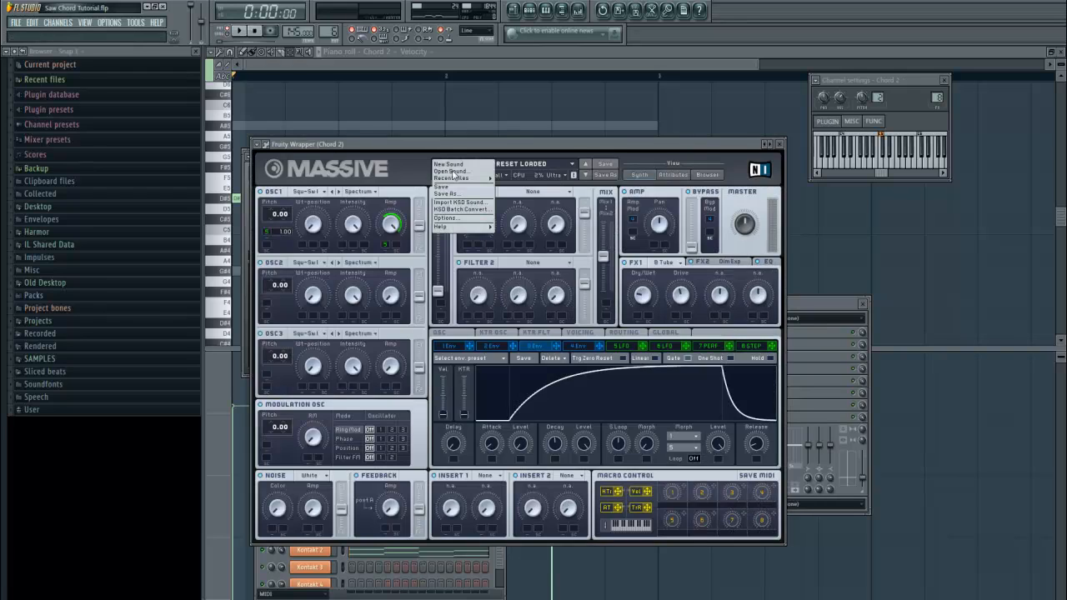
left_click(459, 199)
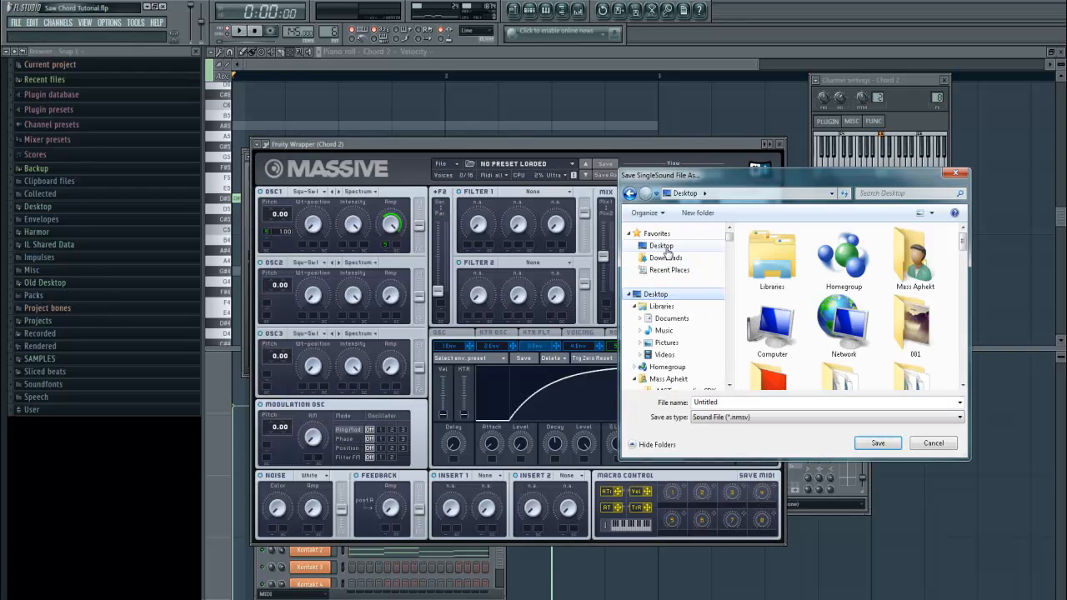
double_click(762, 402)
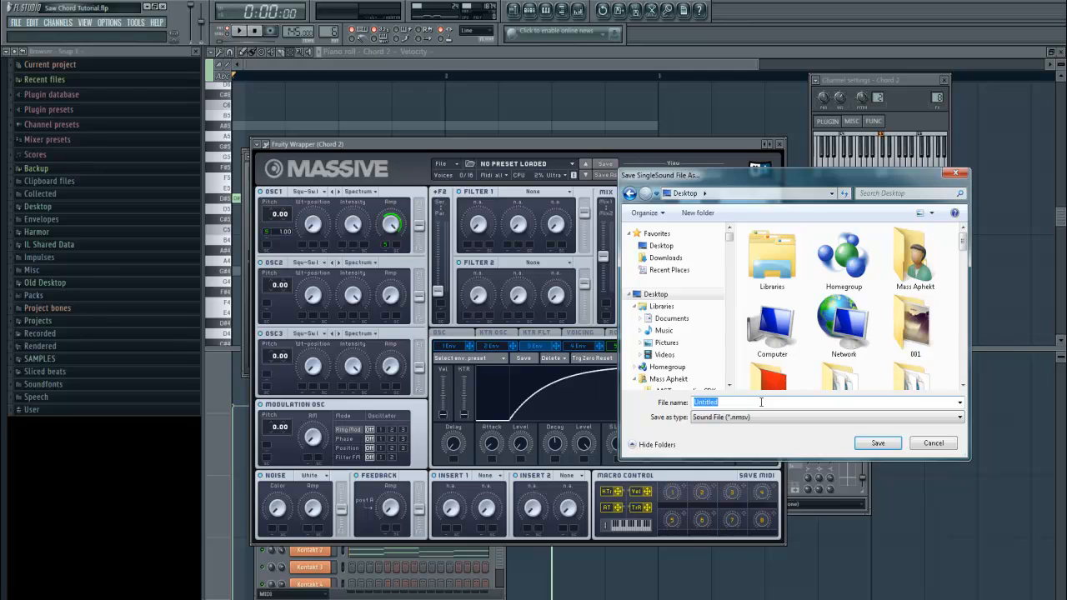
type("Simple Square Lead")
key("Return")
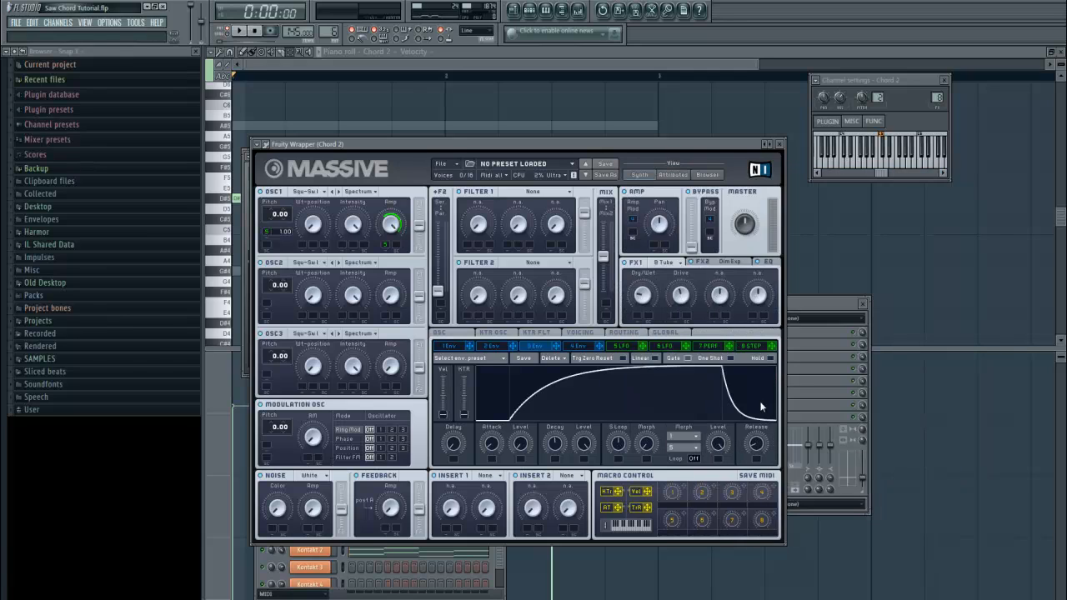
Save Bass 1's Massive sound to the Desktop as Simple Saw Bass.
left_click(516, 10)
left_click(540, 10)
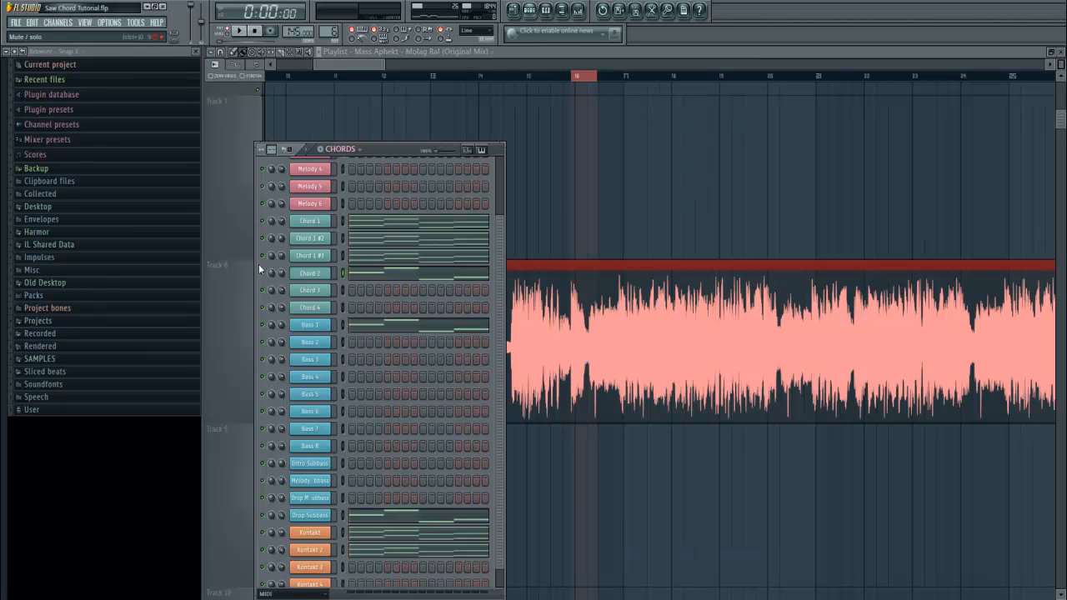
left_click(329, 329)
left_click(460, 207)
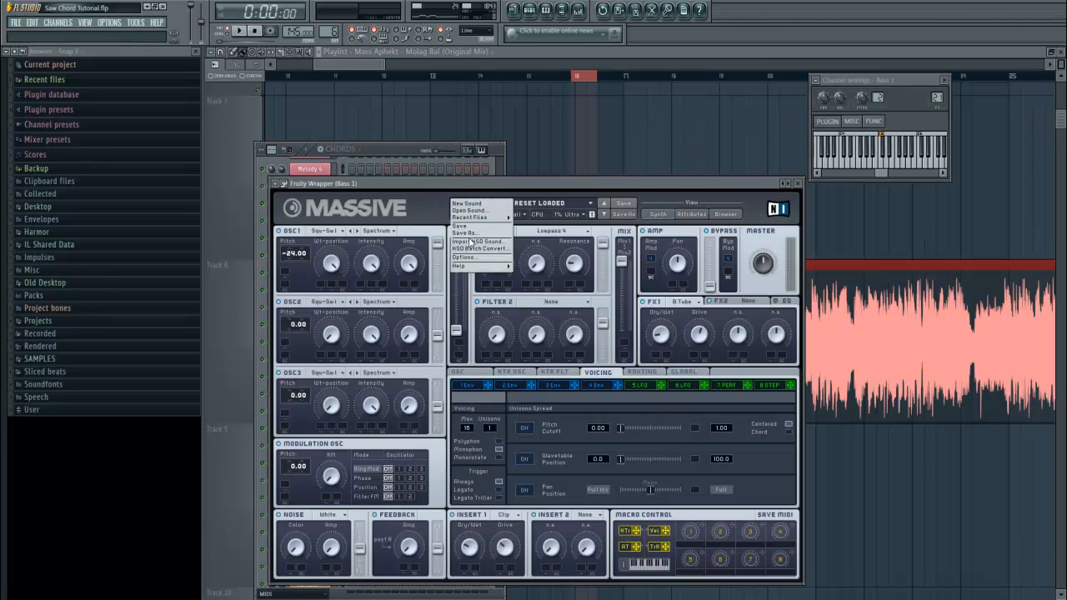
left_click(472, 240)
type("Simp")
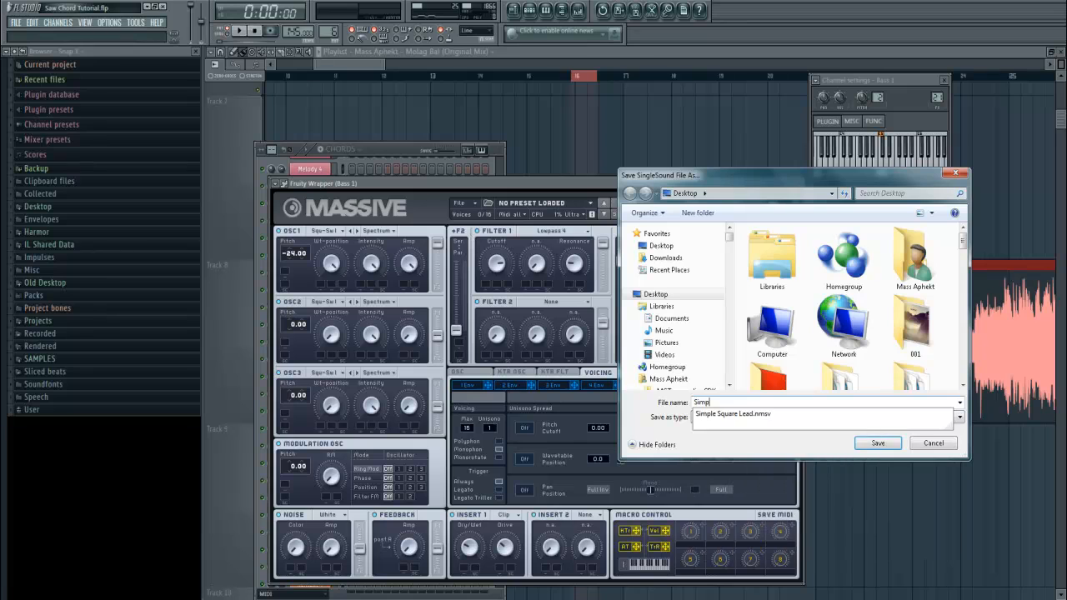
type("le Saw Bass")
key("Return")
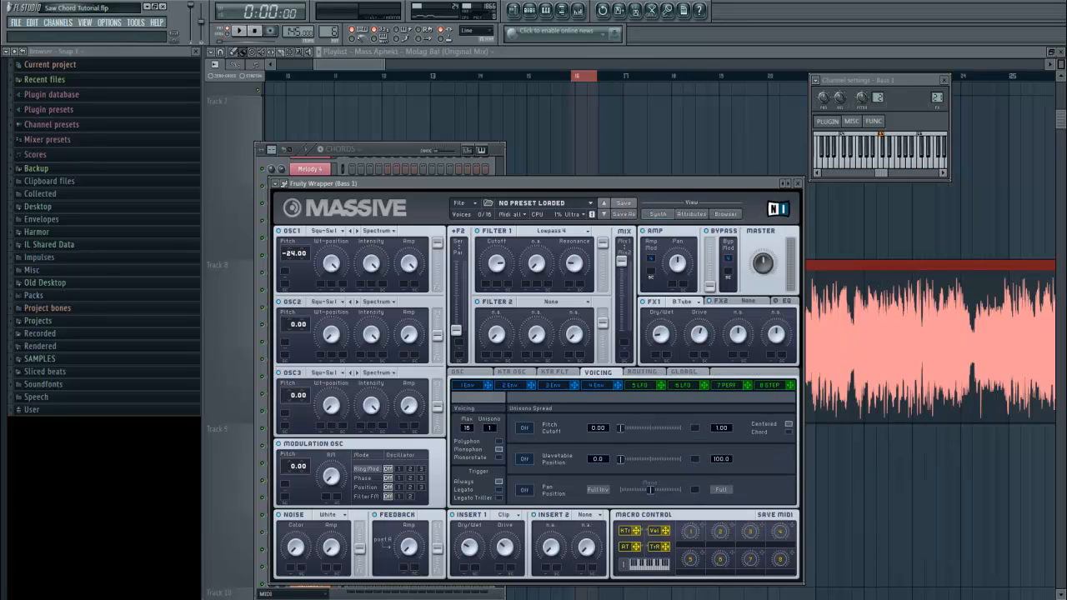
Save Drop Subbass's Massive sound to the Desktop as Simple Subbass.
left_click(380, 149)
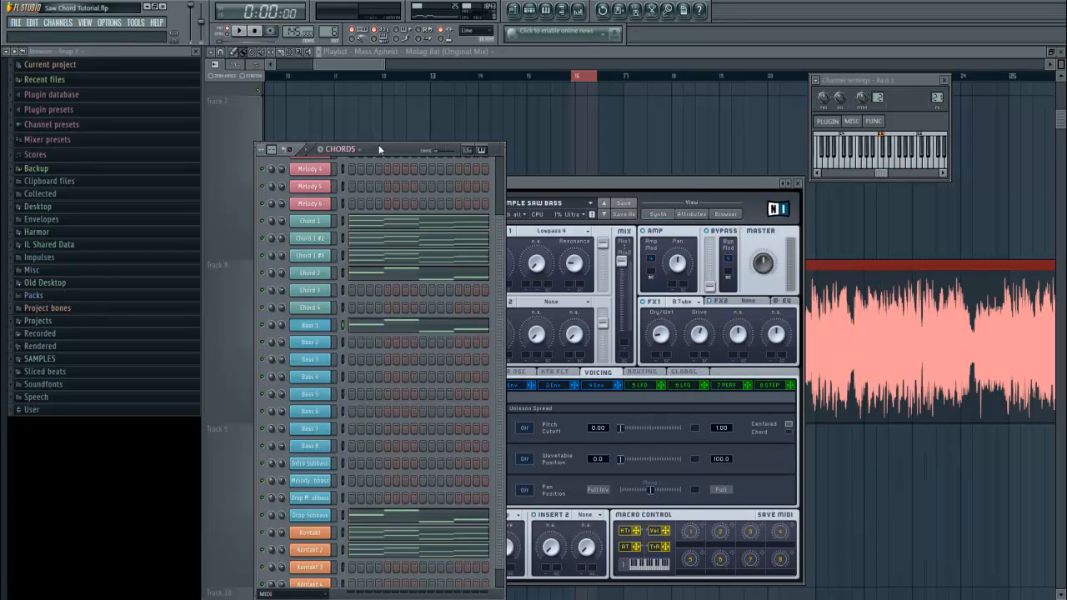
left_click(325, 514)
left_click(608, 344)
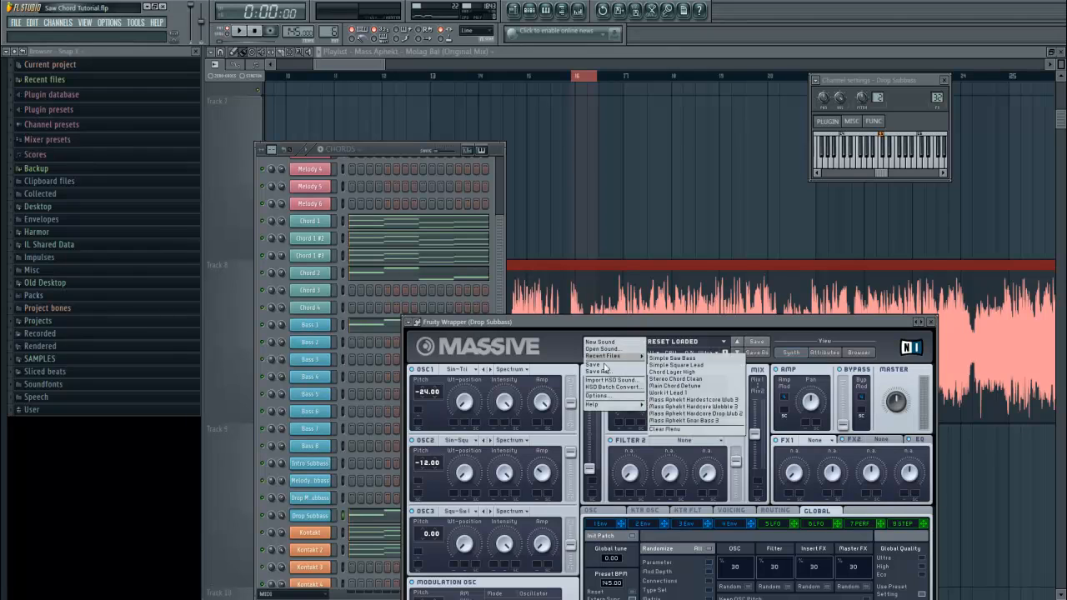
left_click(603, 375)
type("Simple Su")
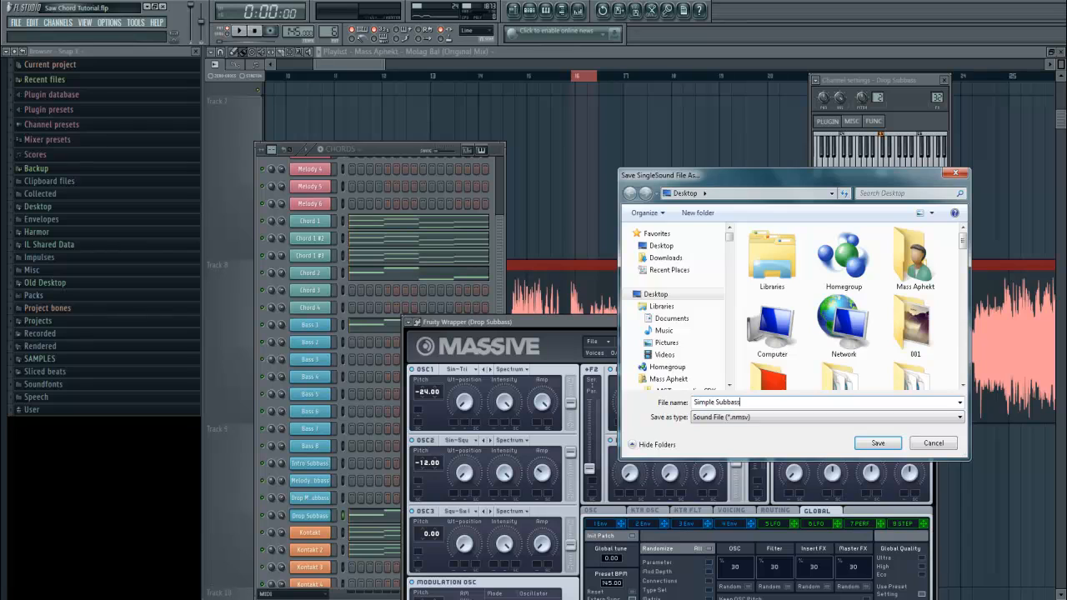
type("bbass")
key("Return")
Open the Dimension Expander effect on the Chord 1 mixer track to review its settings.
left_click(498, 221)
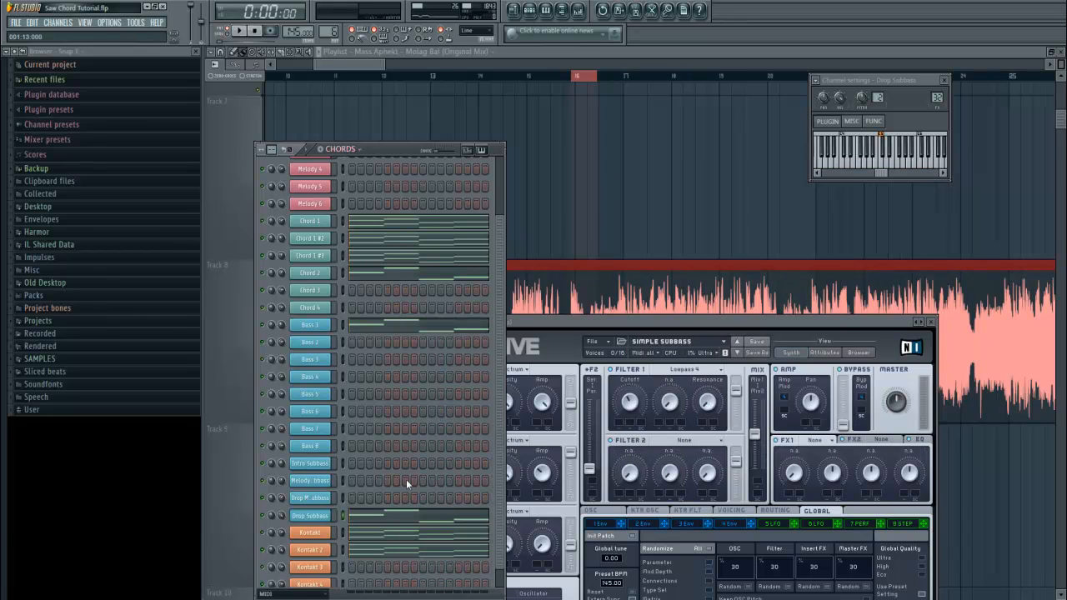
scroll(383, 505, "down", 1)
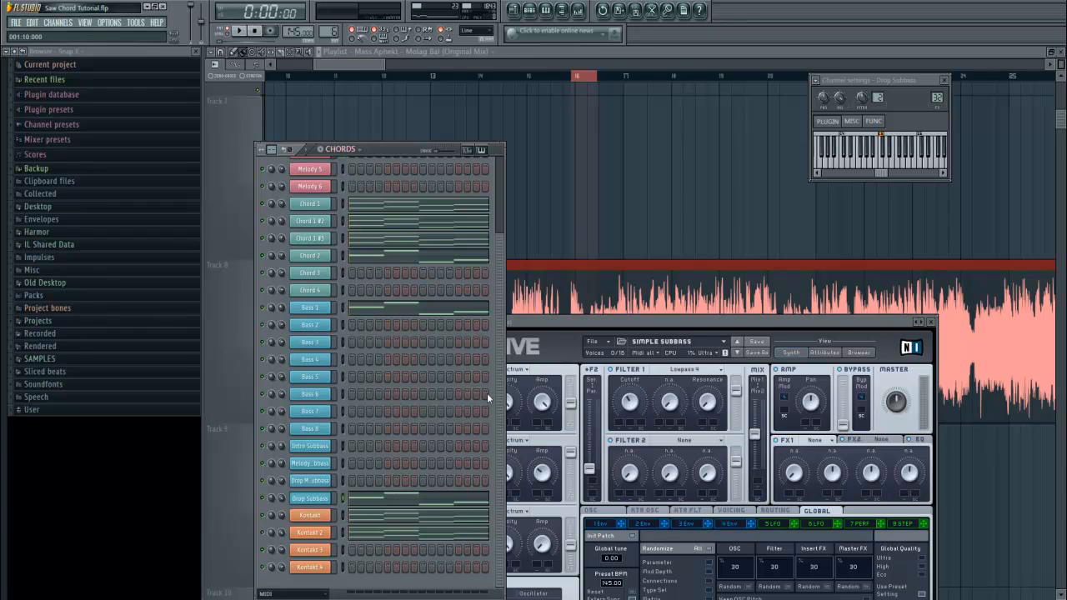
left_click(579, 10)
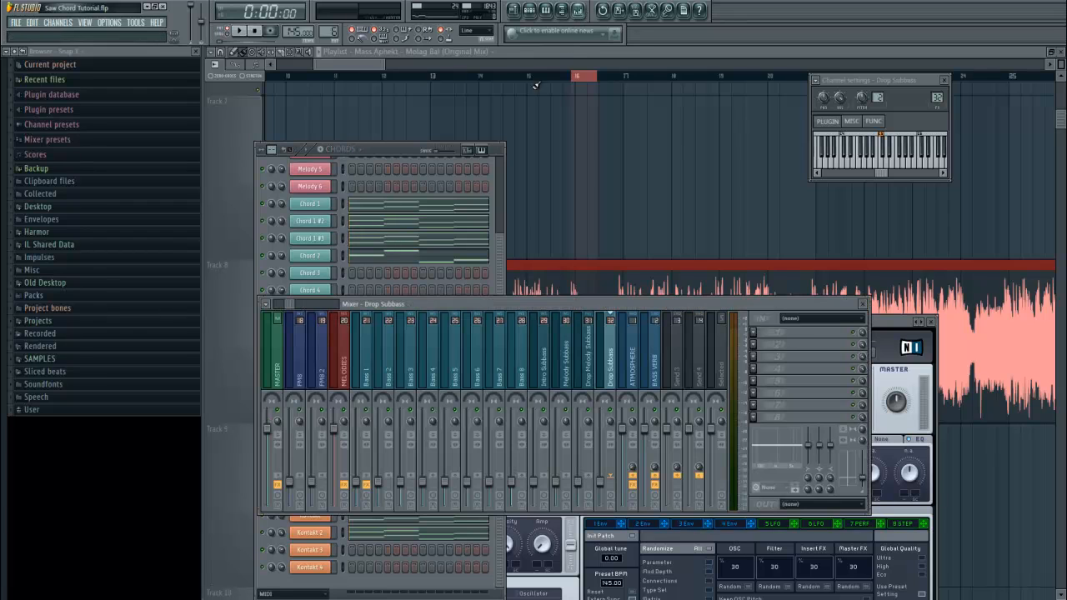
left_click(444, 367)
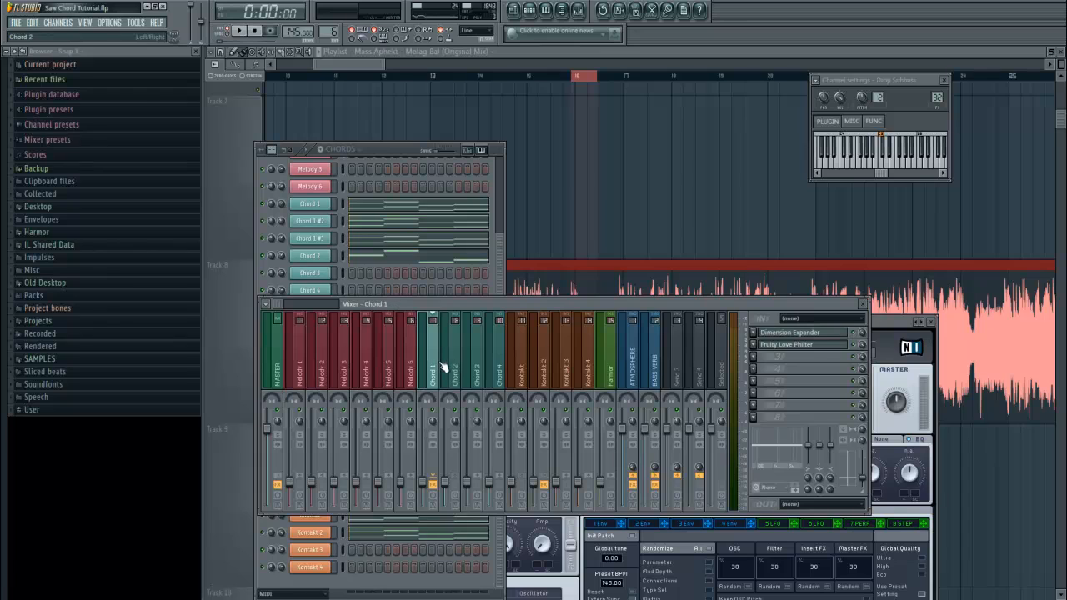
left_click(824, 333)
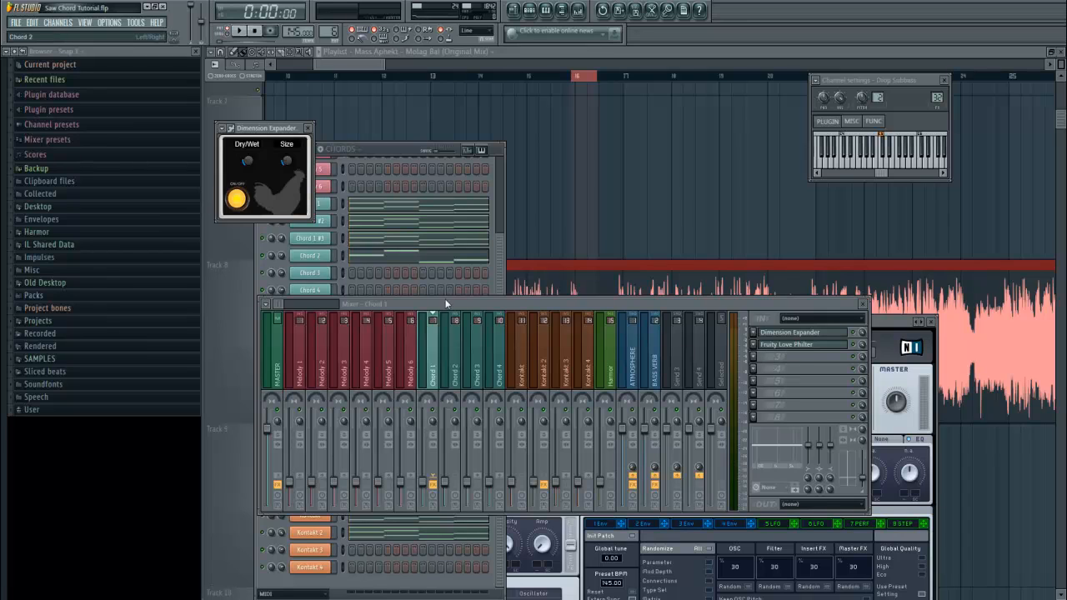
Add Fruity Parametric EQ 2 to the third effect slot of the Chord 1 mixer track.
left_click(406, 208)
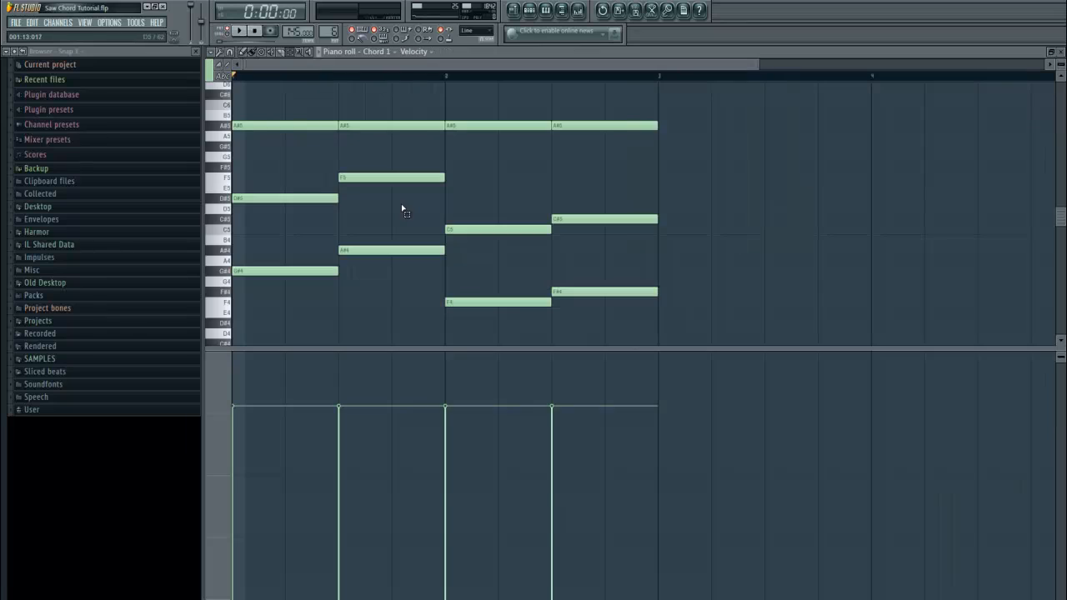
left_click(578, 10)
left_click(797, 356)
left_click(884, 452)
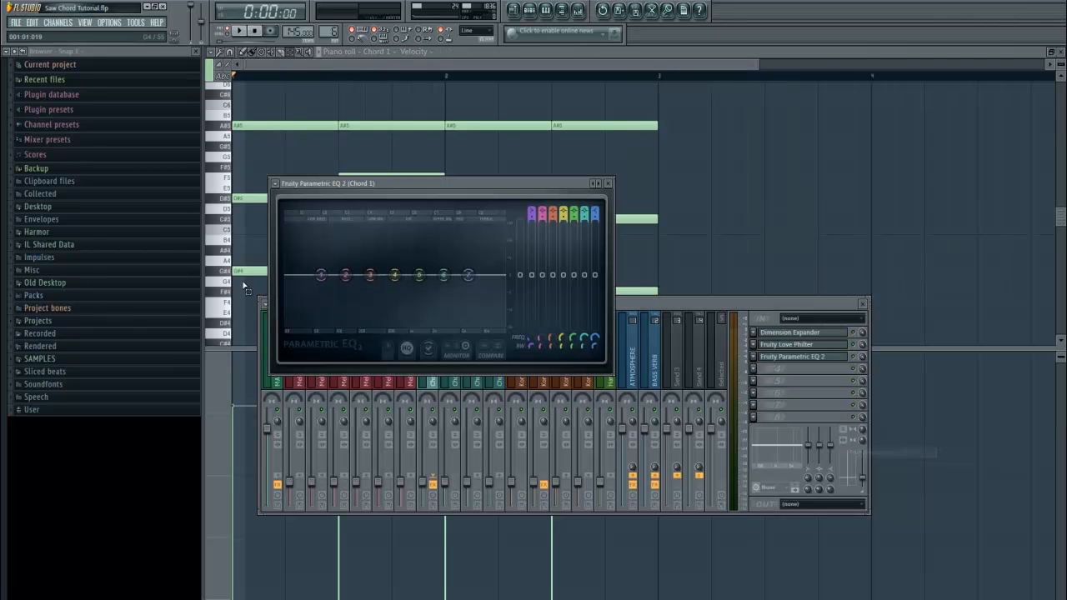
Try cutting lows with band 1 and highs with band 7, move both cuts to the spectrum's ends, and reset their levels.
left_click_drag(322, 276, 359, 325)
left_click_drag(468, 276, 457, 330)
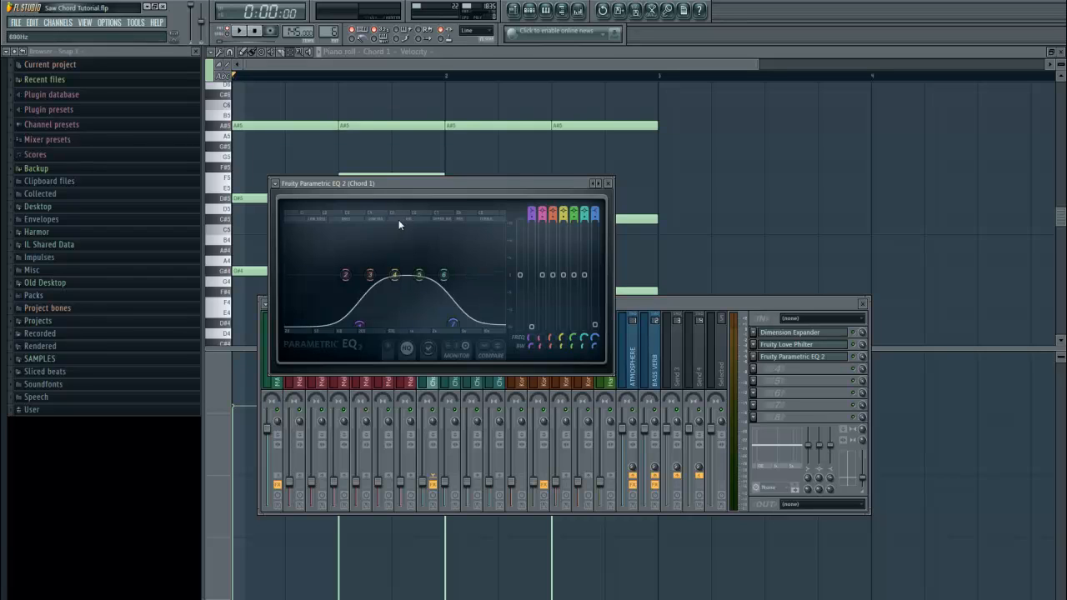
left_click_drag(359, 323, 285, 323)
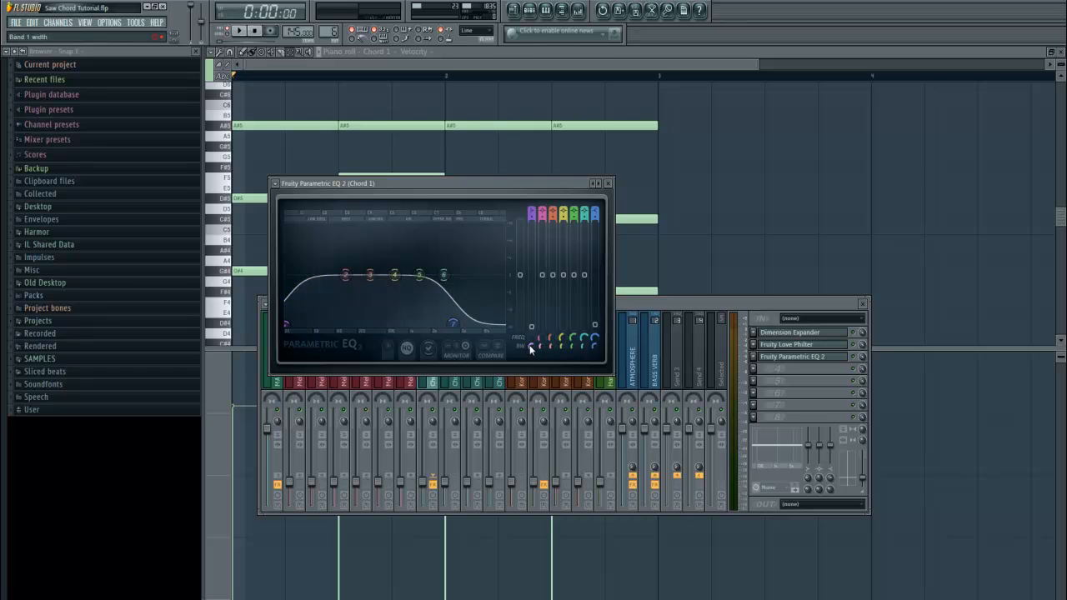
left_click_drag(453, 323, 508, 330)
right_click(594, 327)
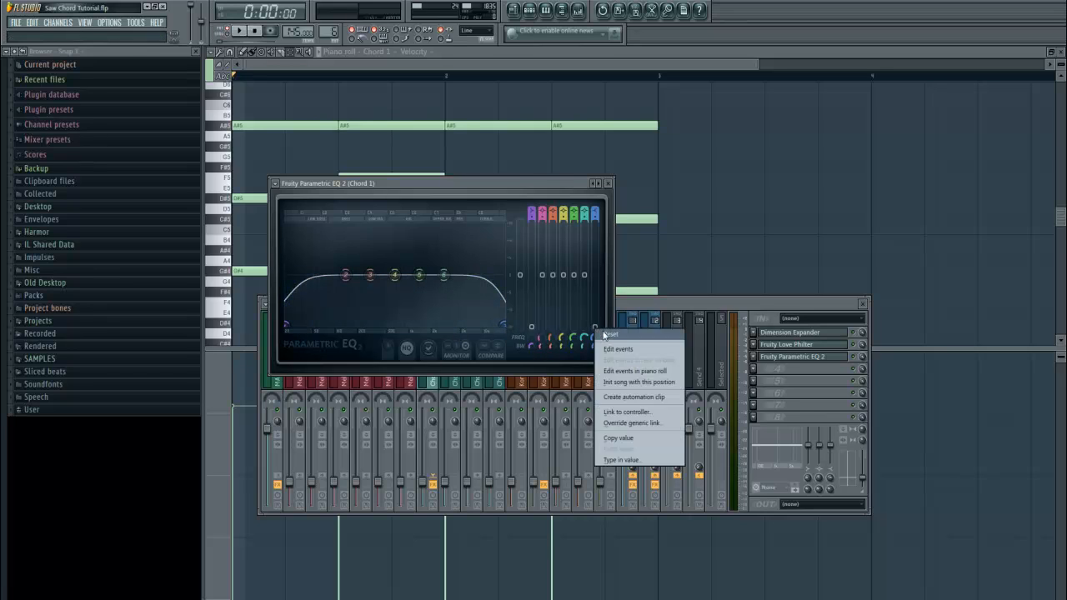
left_click(606, 335)
right_click(544, 332)
left_click(550, 332)
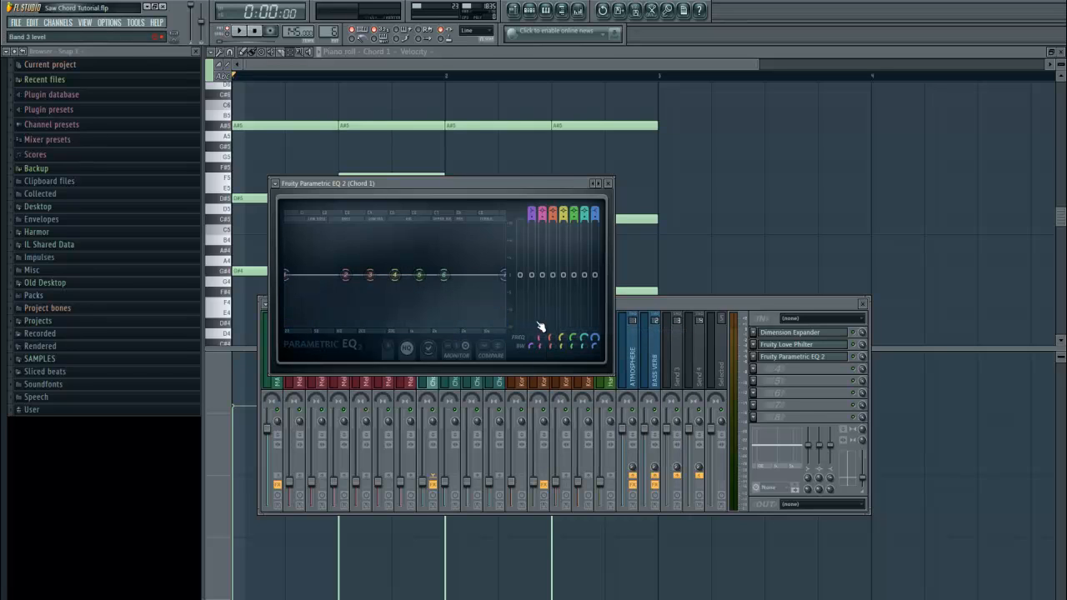
Pull down EQ band 1 at about 25 Hz to roll off the lowest frequencies, and play the chord pattern briefly.
left_click_drag(286, 320, 288, 328)
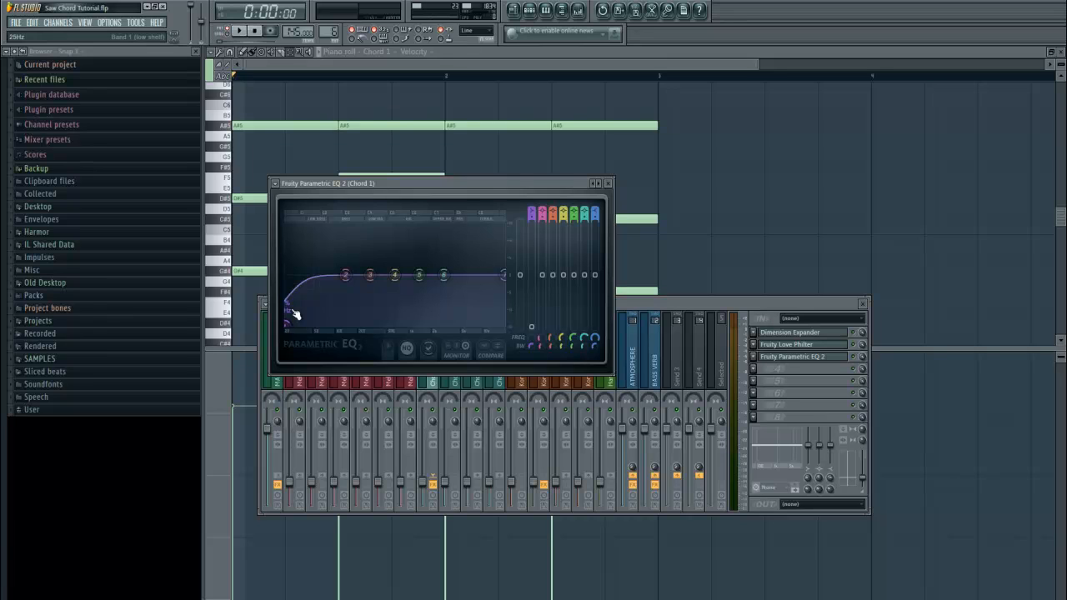
left_click(241, 31)
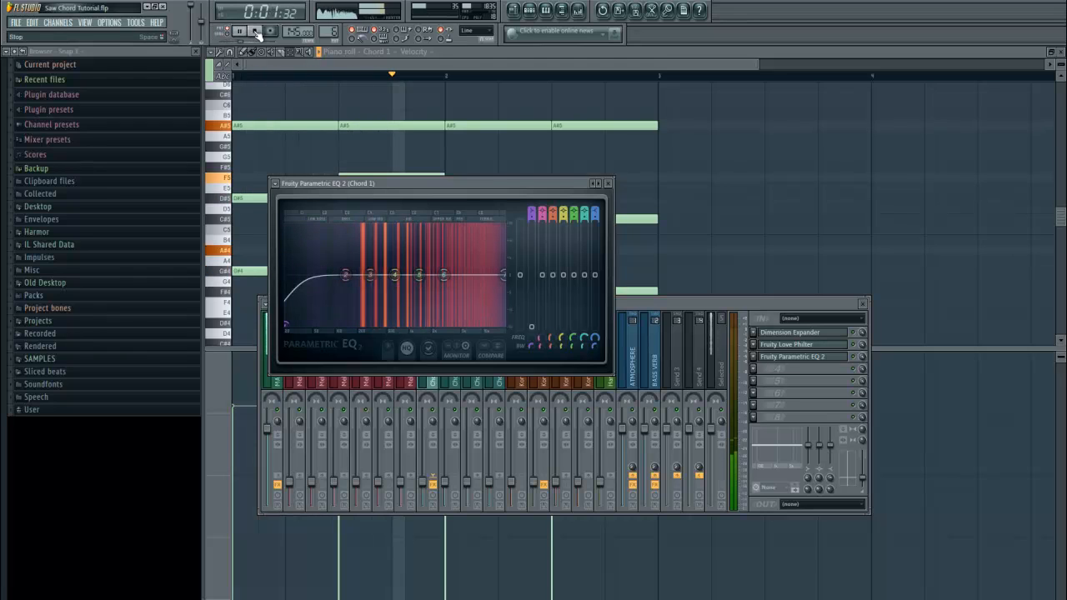
left_click(257, 32)
Return to the playlist and filter the channel rack to show only audio clips.
left_click(530, 10)
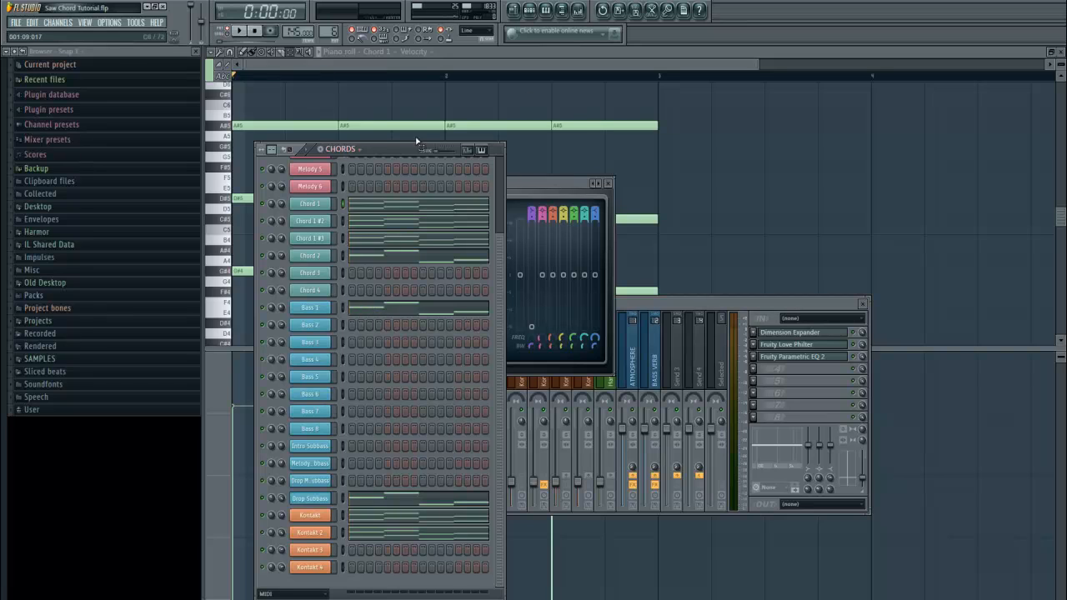
left_click(515, 10)
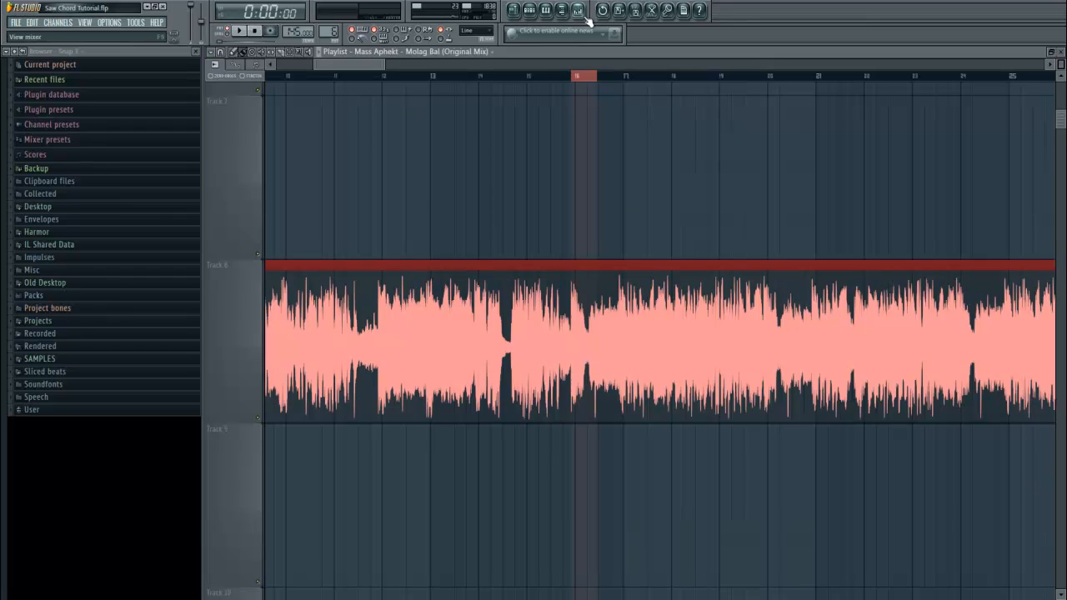
left_click(530, 10)
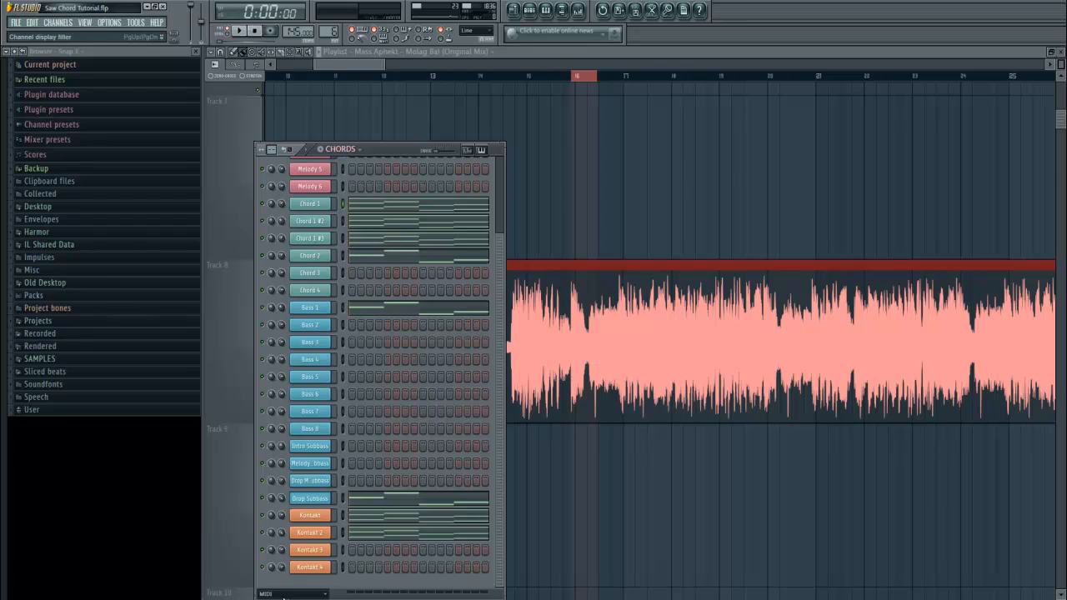
left_click(272, 590)
left_click(284, 557)
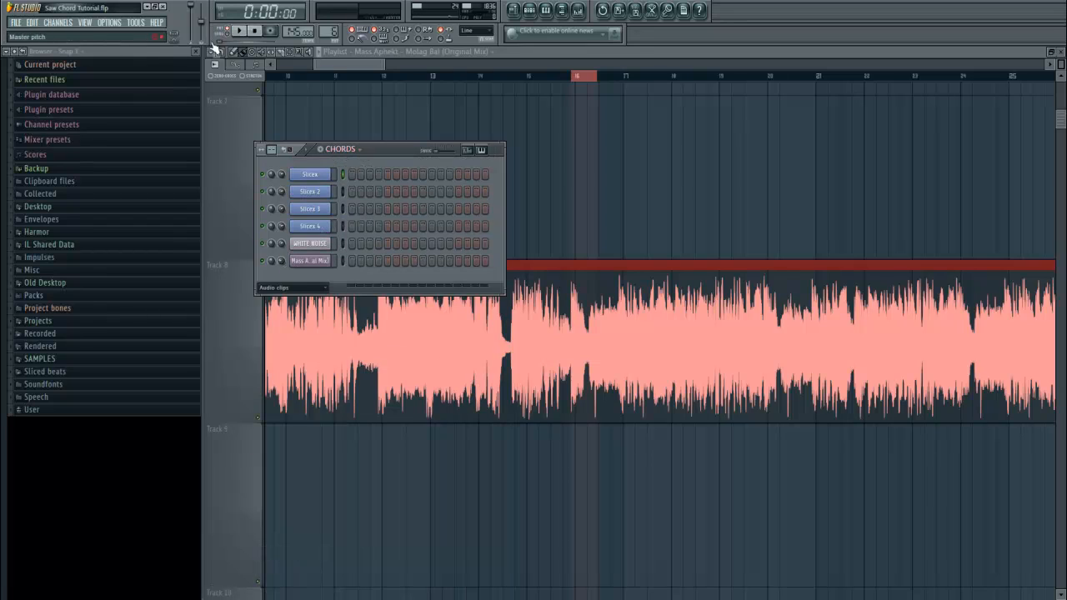
Play the Molag Bal audio clip in the playlist from bar 16 without the time selection, and stop playback.
left_click(239, 31)
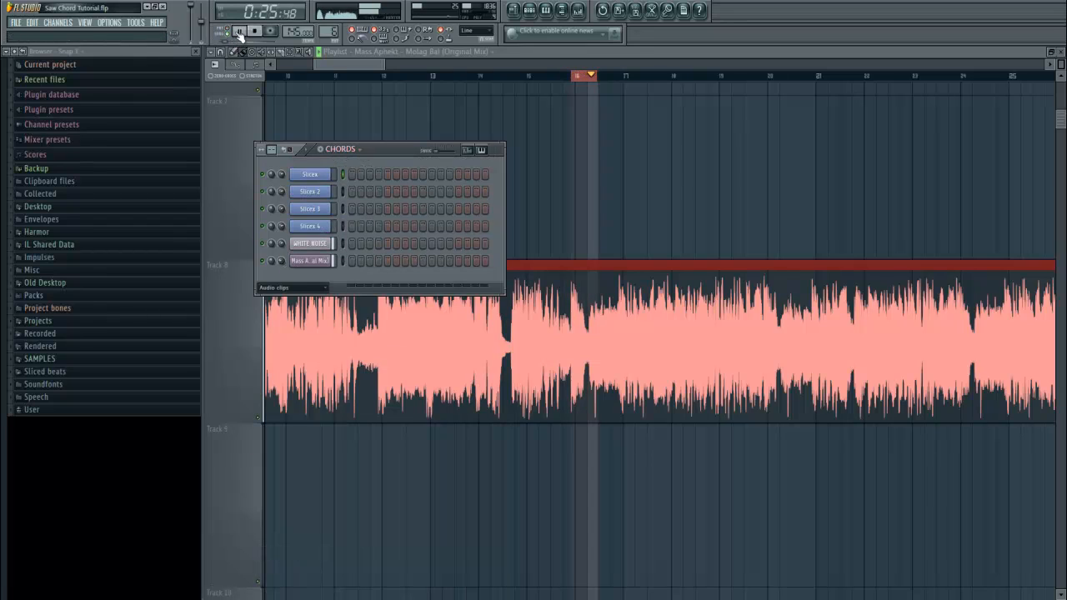
left_click(589, 77)
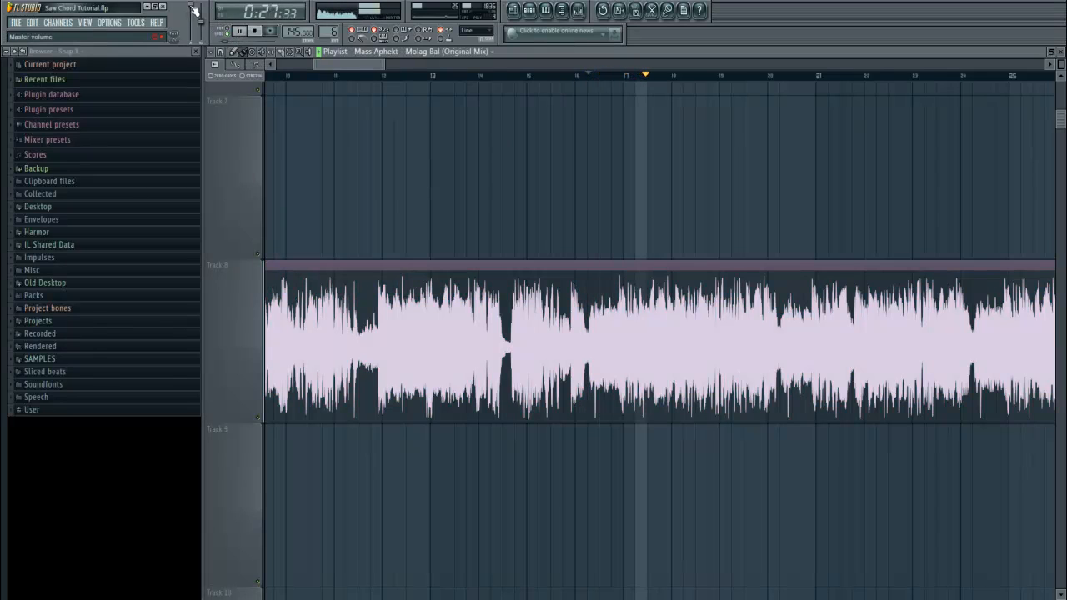
left_click(256, 33)
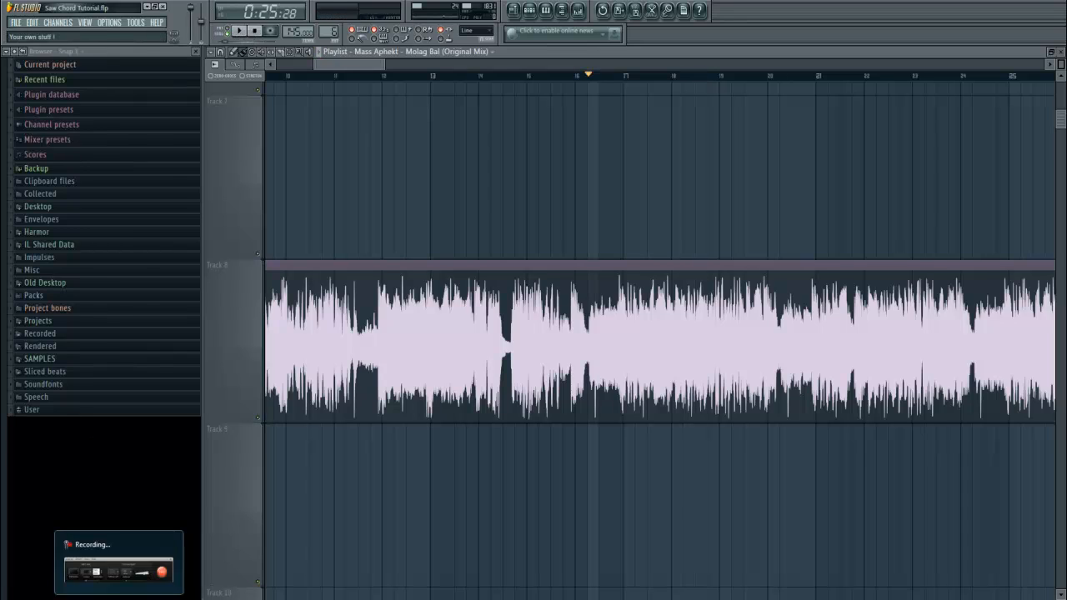
left_click(119, 598)
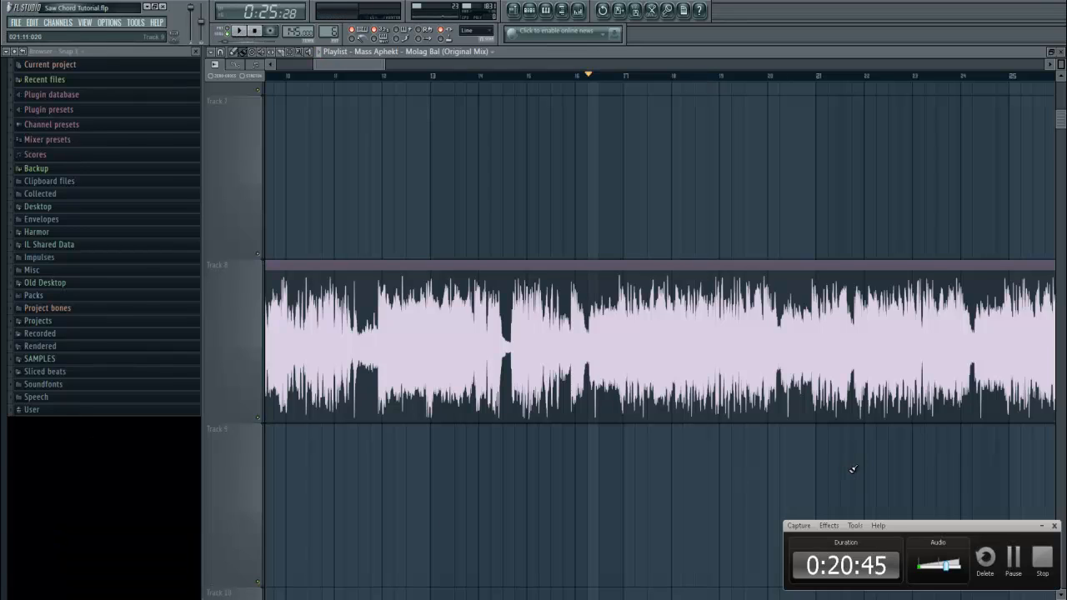